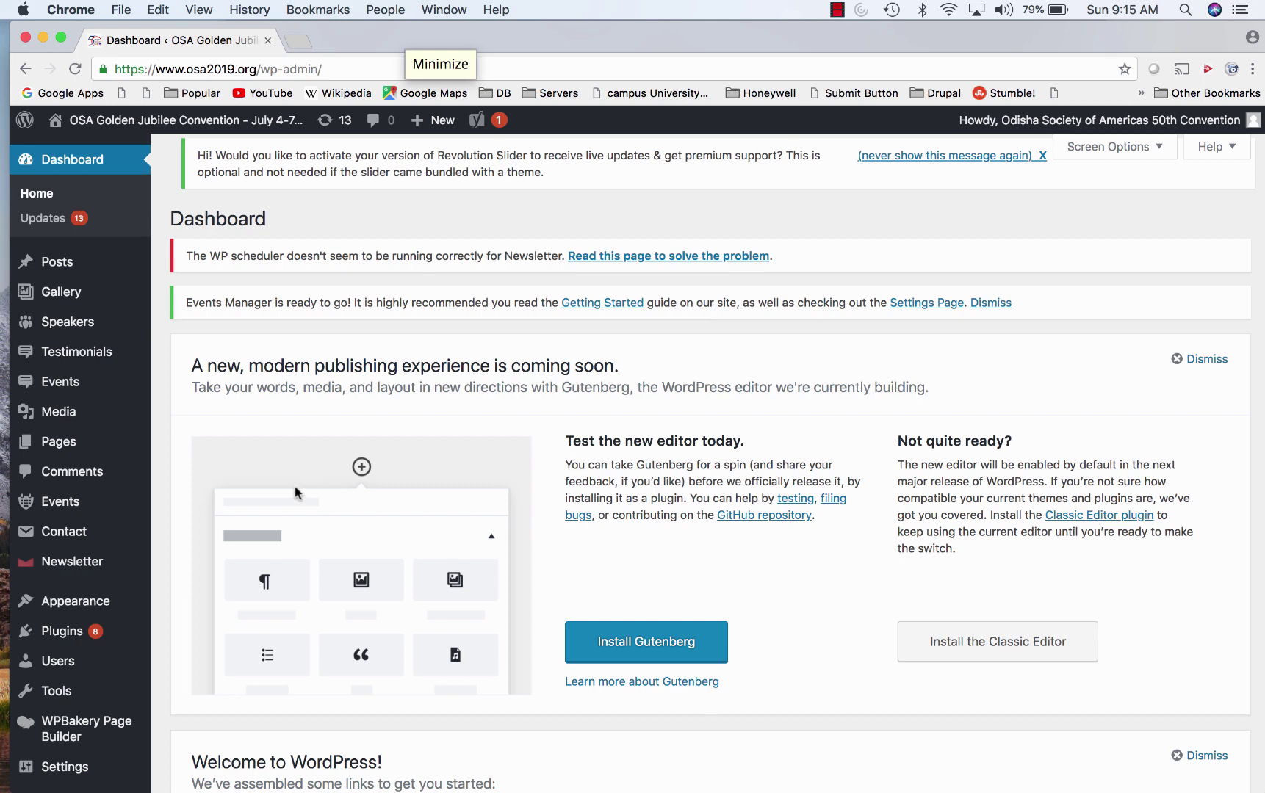
Step: Create a new page in the site admin and title it Youth
scroll(44, 588, down, 3)
mouse_move(35, 602)
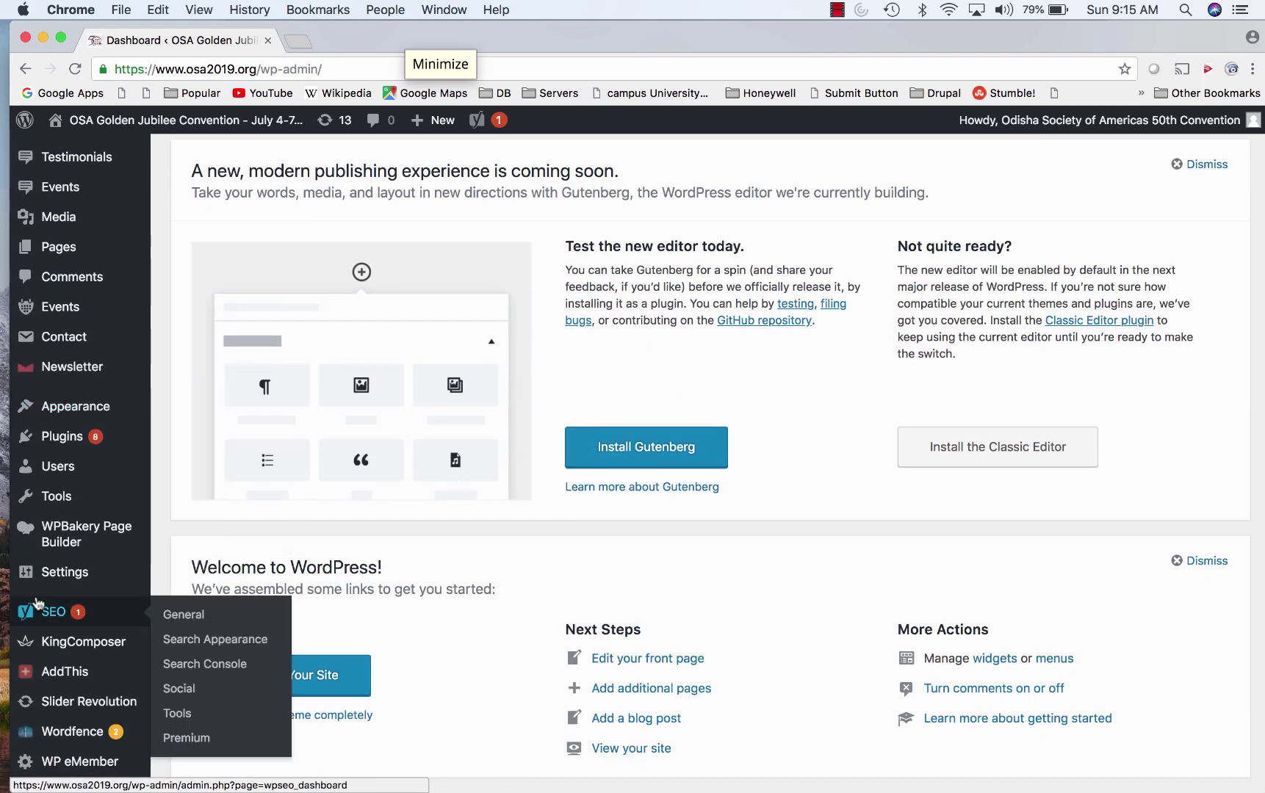
scroll(35, 602, down, 2)
mouse_move(86, 218)
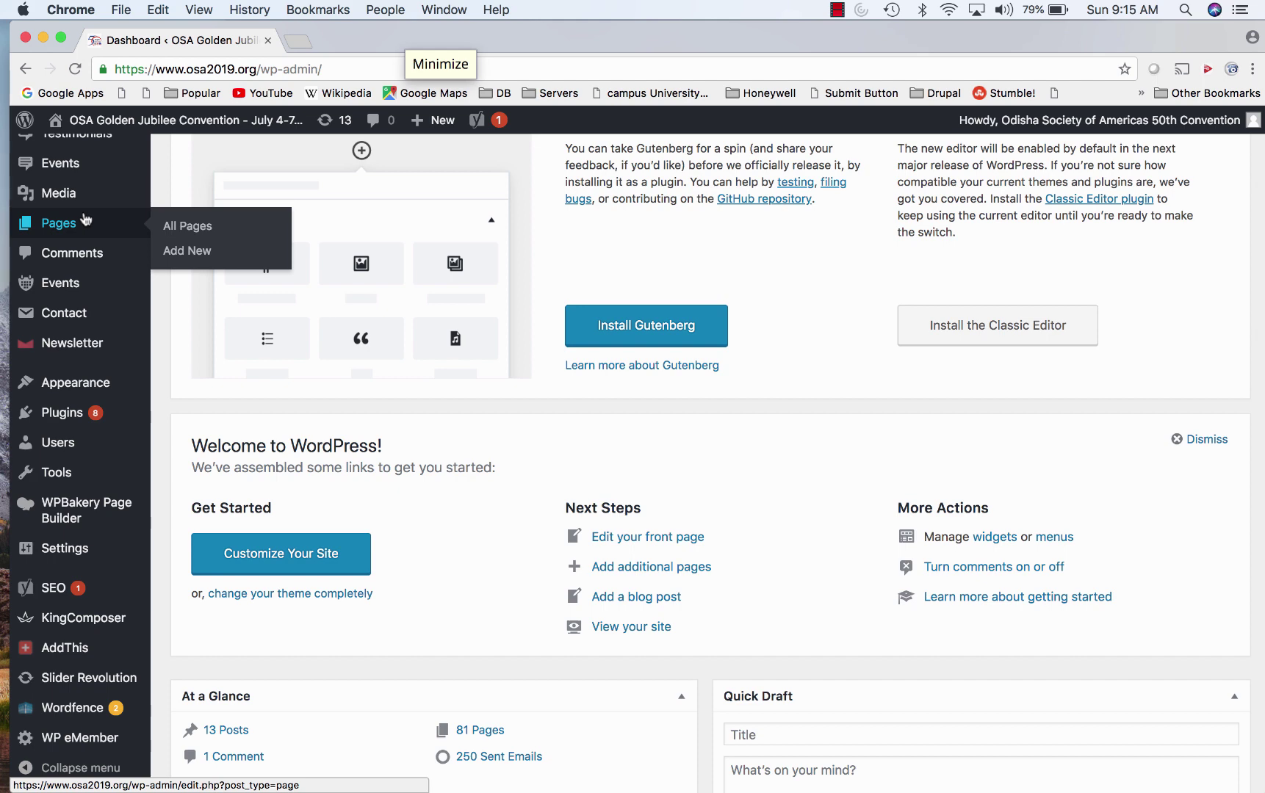
click(194, 252)
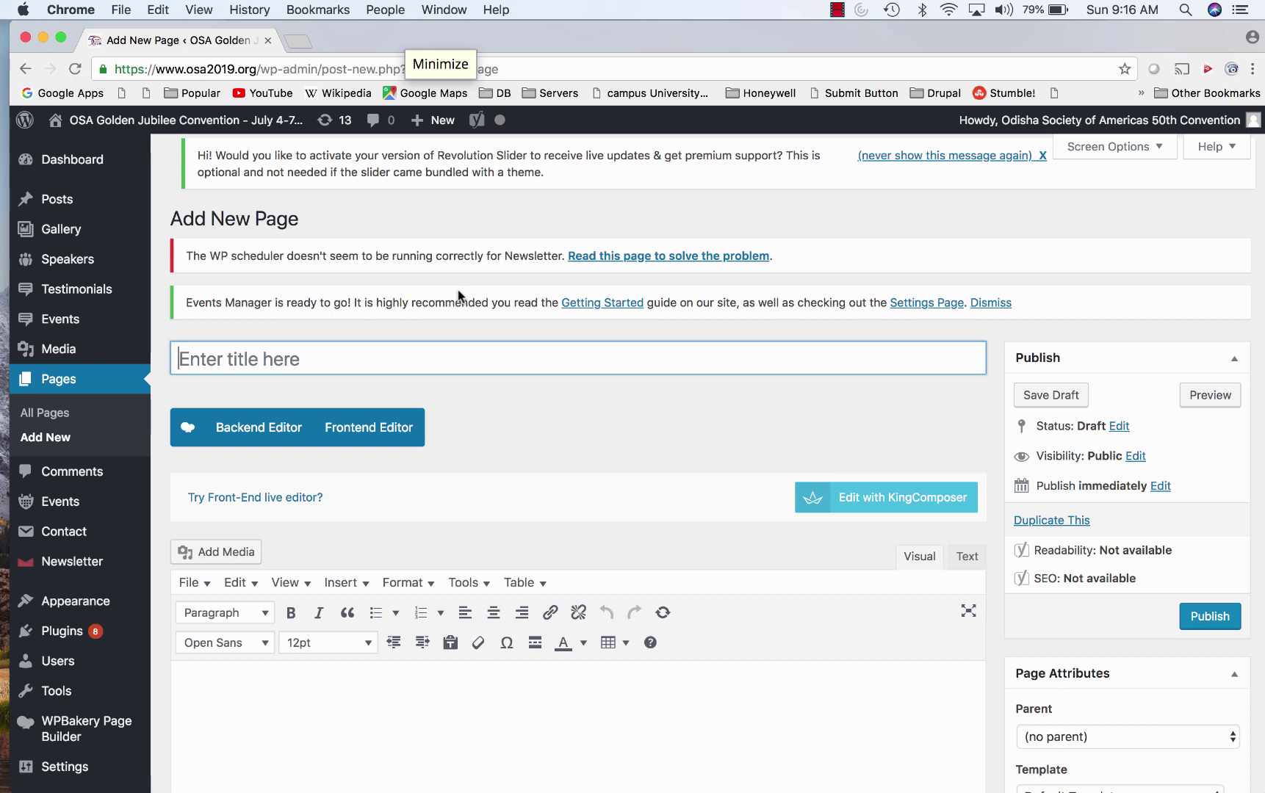
text(Youth)
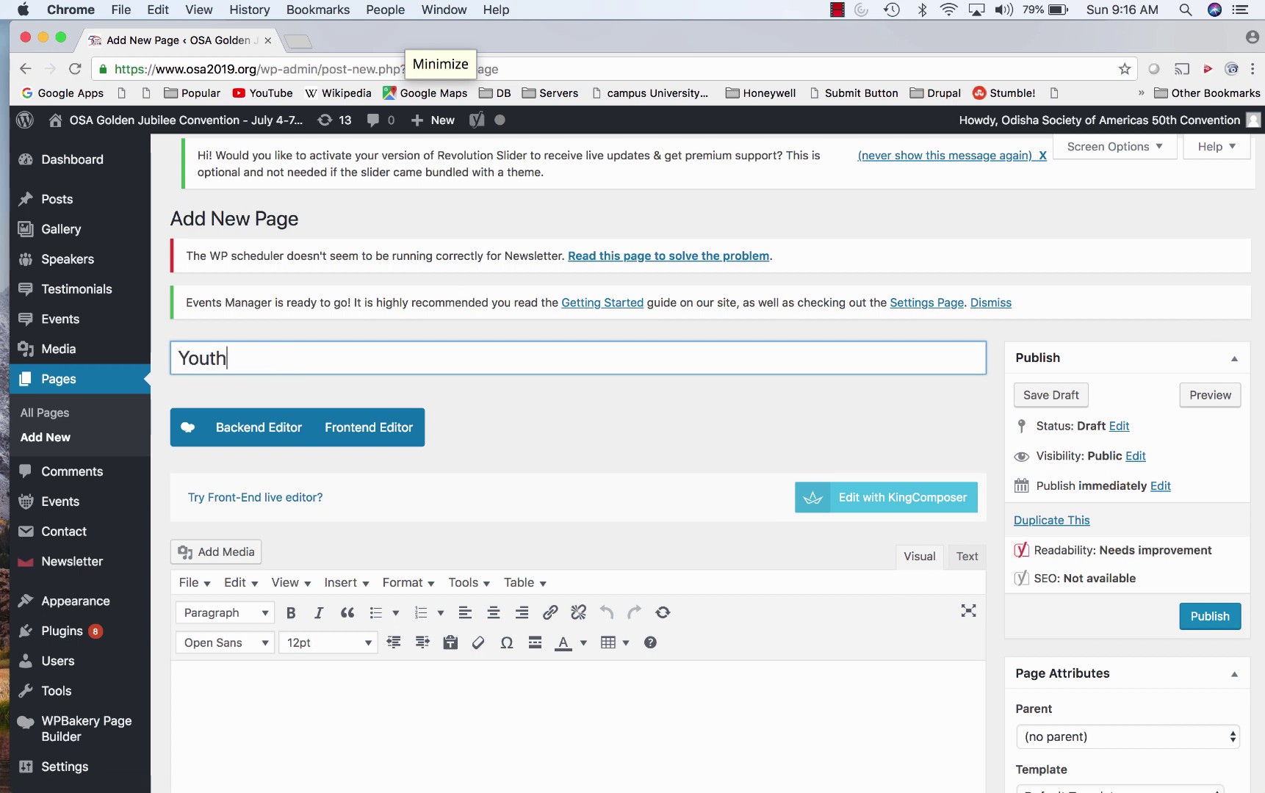
click(669, 727)
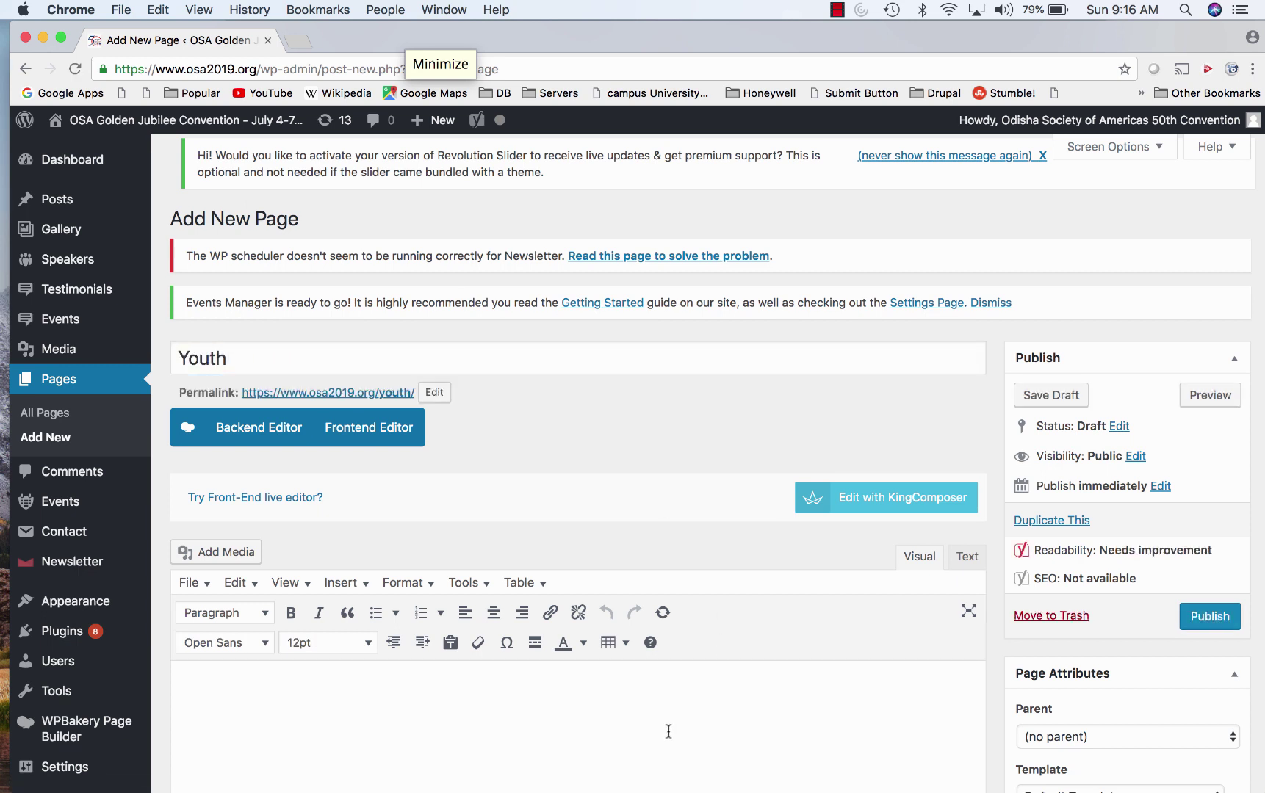
Step: Try changing the Youth page's permalink slug to millenials
scroll(669, 731, down, 2)
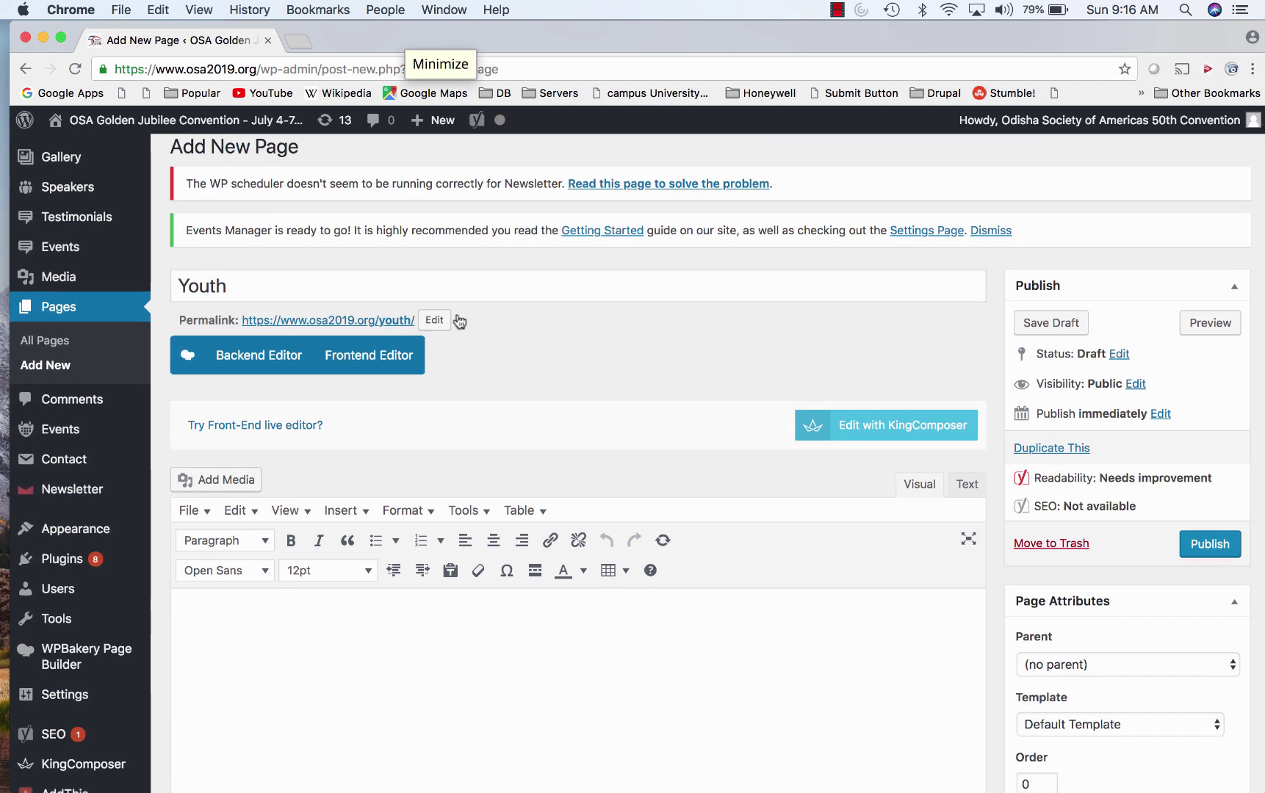
click(433, 324)
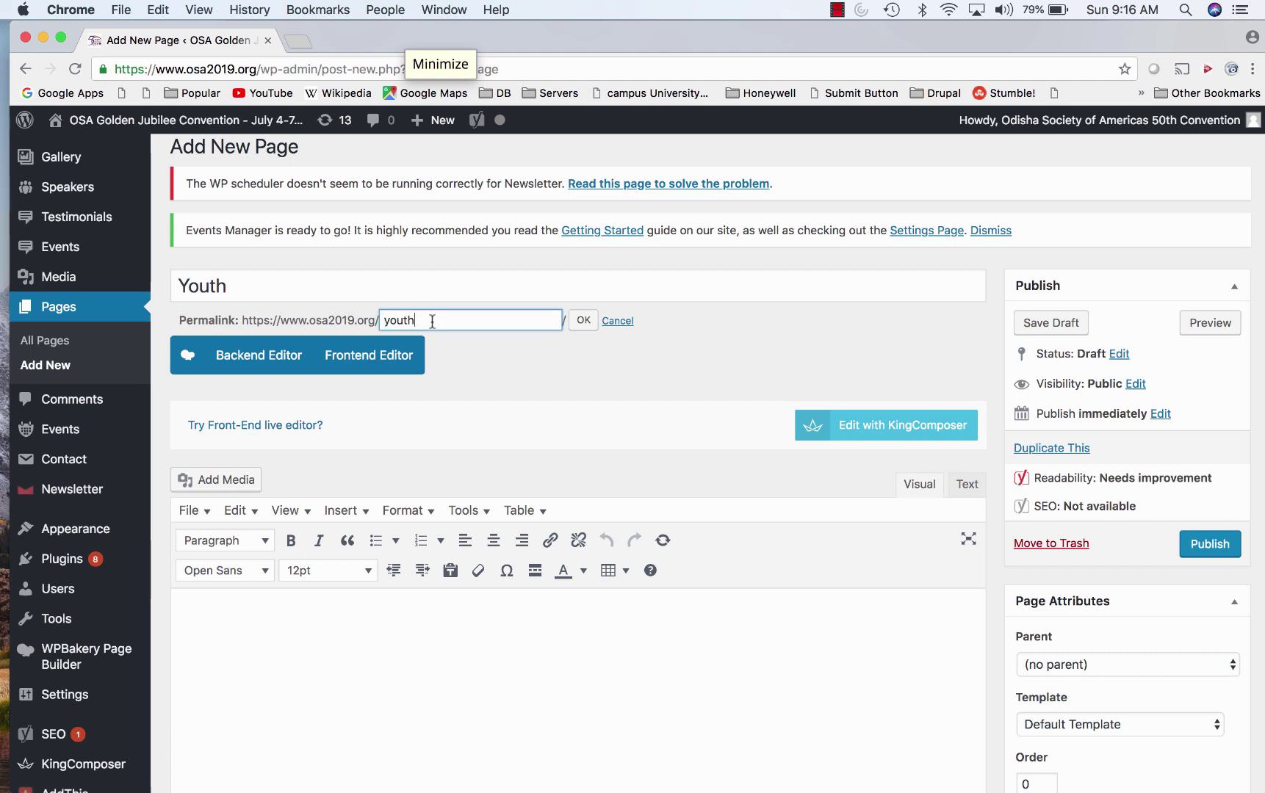
double_click(432, 321)
text(millenials)
key(BackSpace)
key(BackSpace)
key(BackSpace)
key(BackSpace)
key(BackSpace)
key(BackSpace)
click(386, 286)
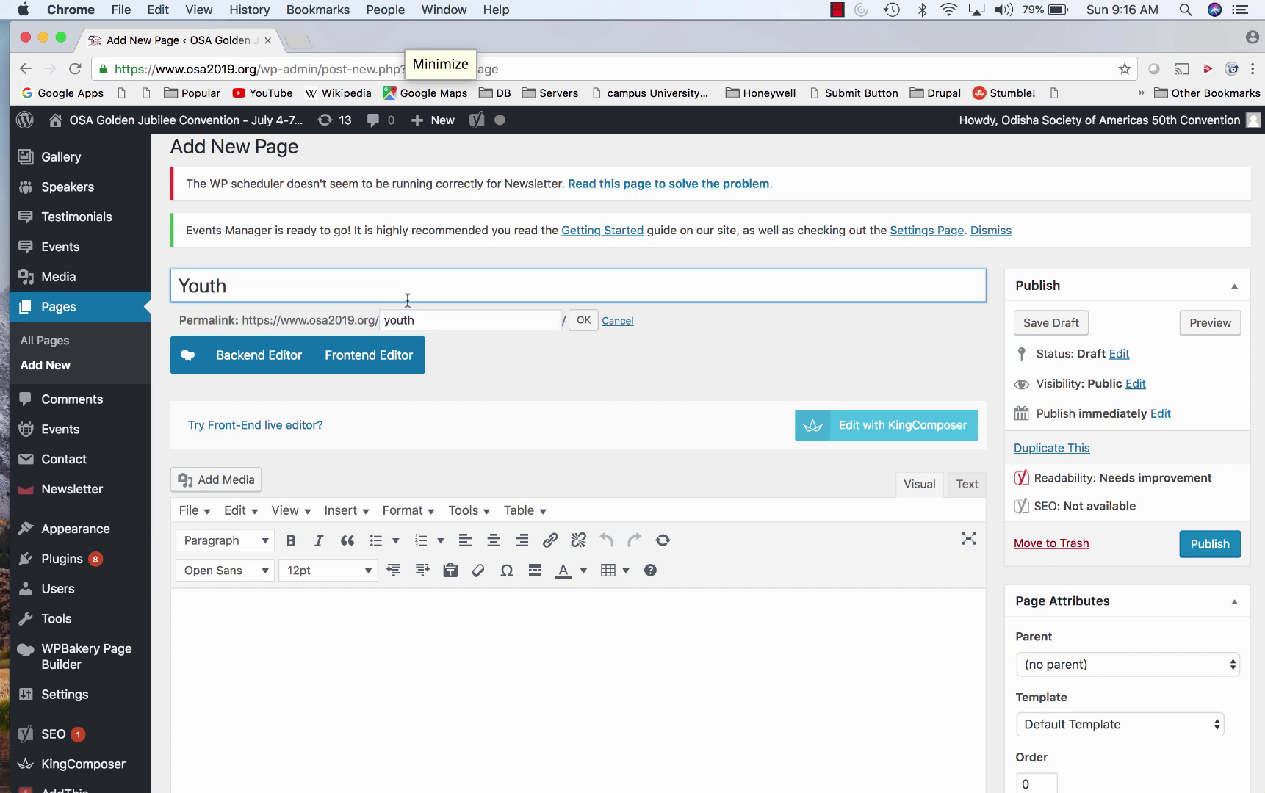
click(461, 321)
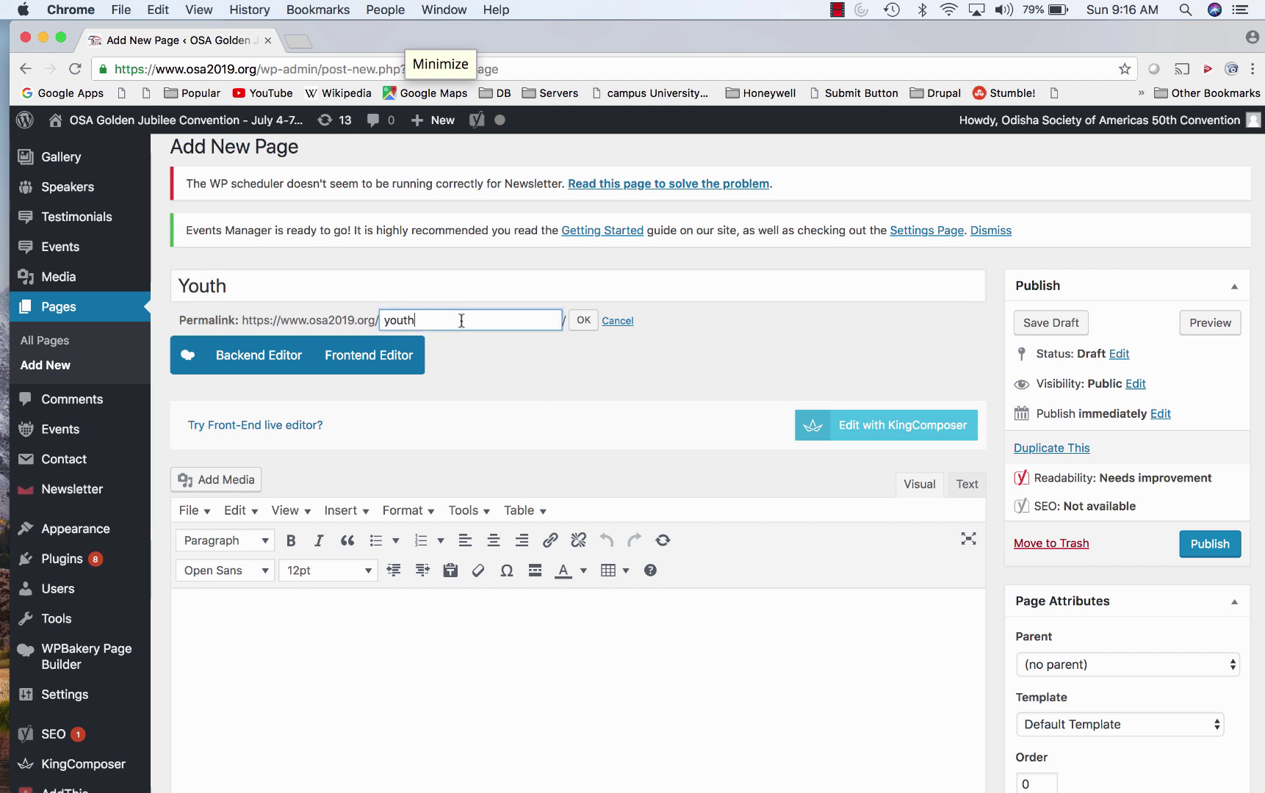
Step: Publish the Youth page and open it in the WPBakery frontend editor
click(624, 685)
click(1221, 544)
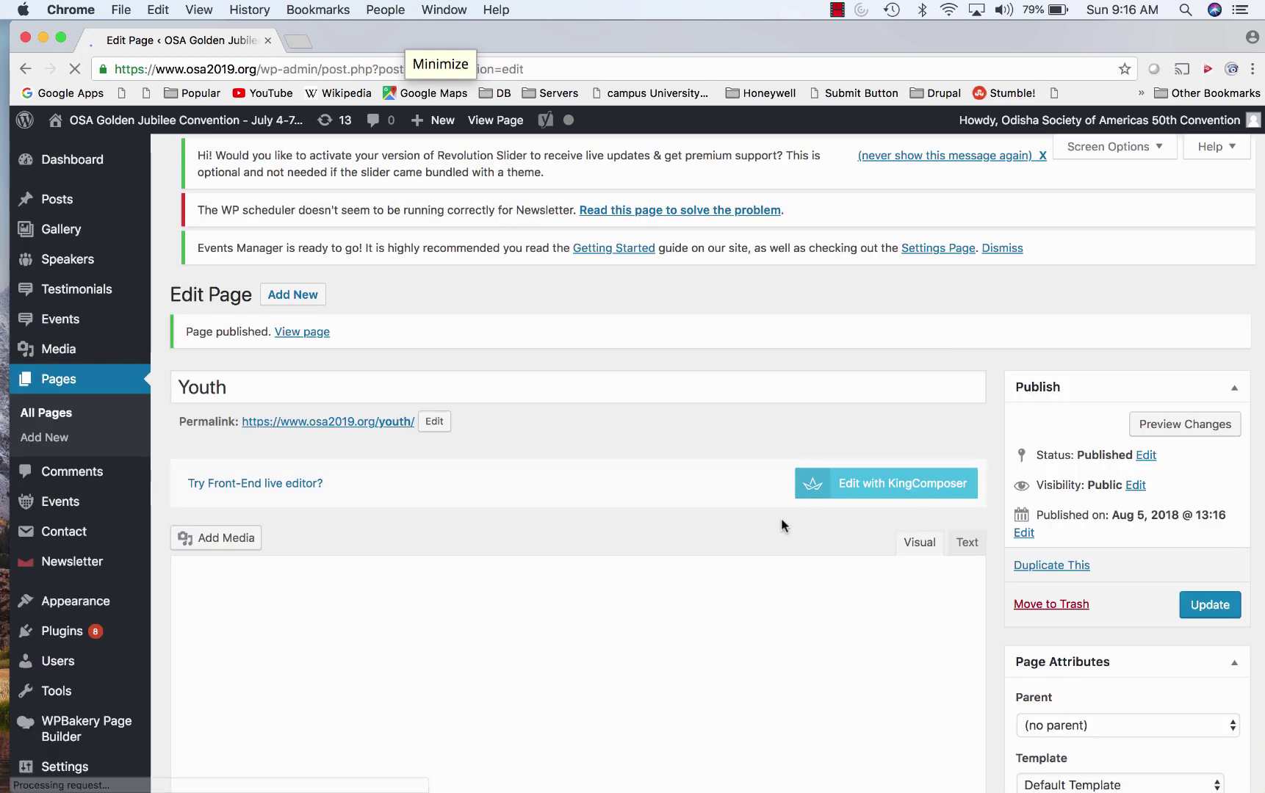
scroll(781, 521, down, 3)
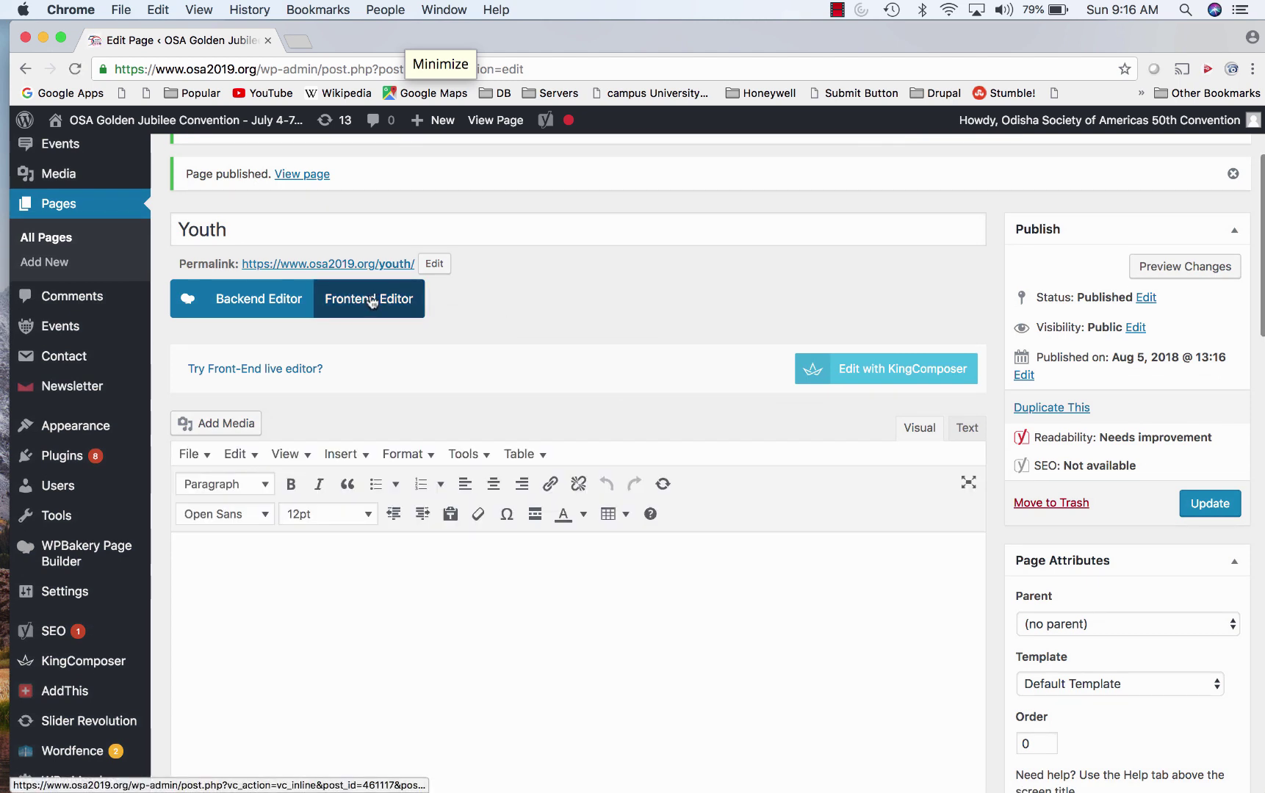
click(369, 301)
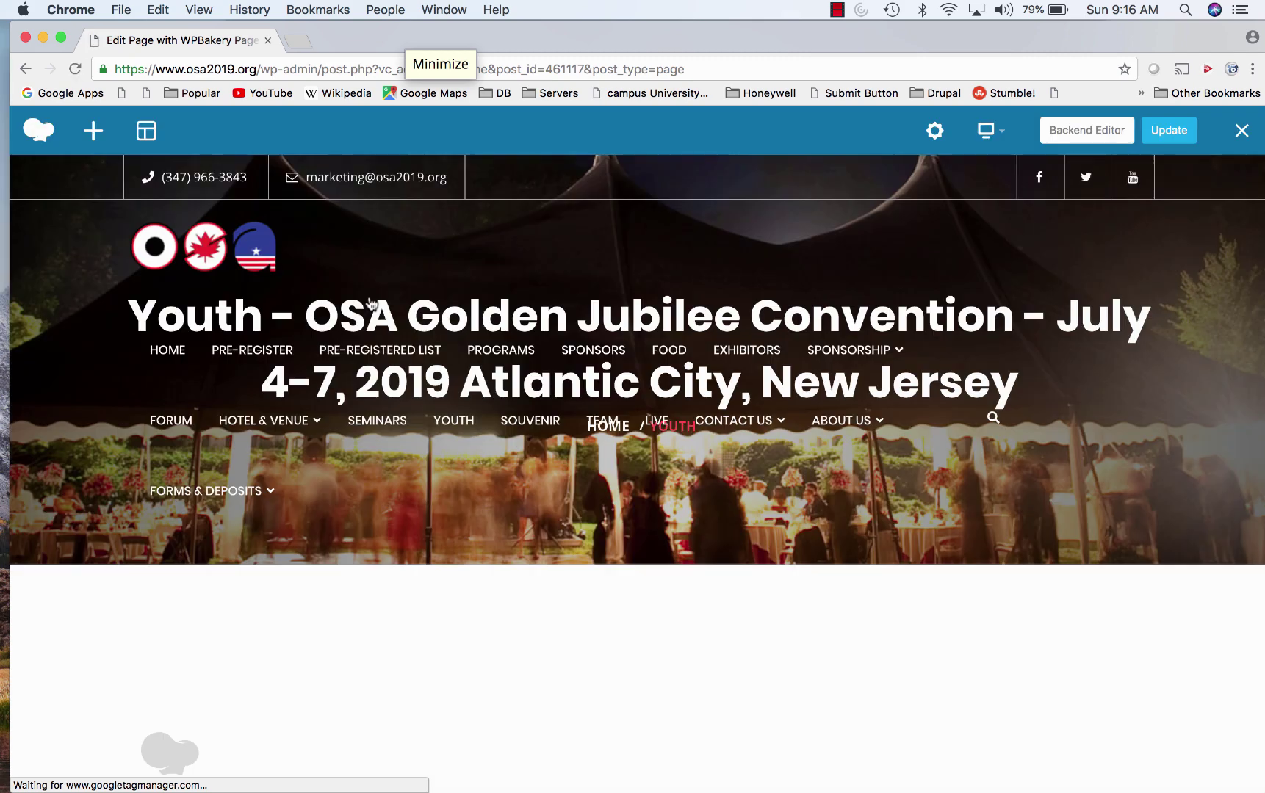
mouse_move(748, 457)
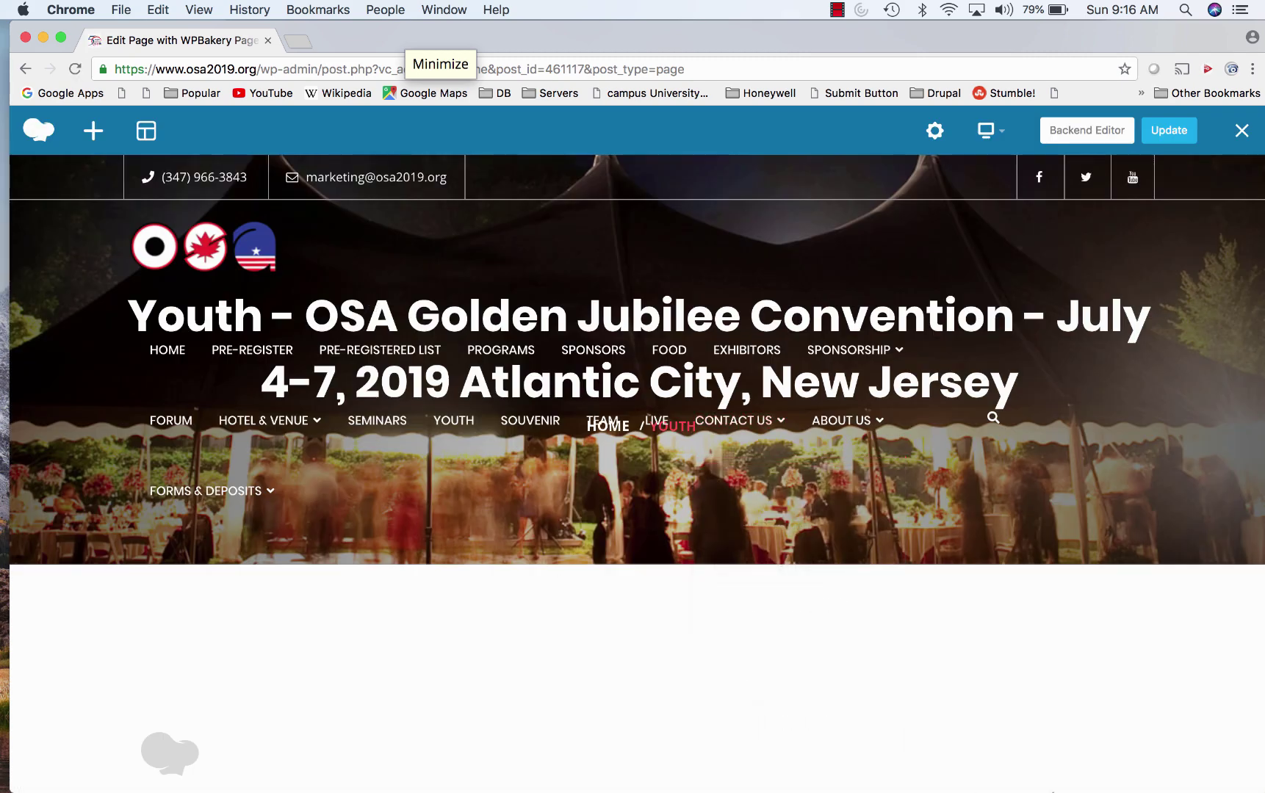
Step: Switch to StartMeeting and pause, stop and restart the screen sharing
mouse_move(1057, 786)
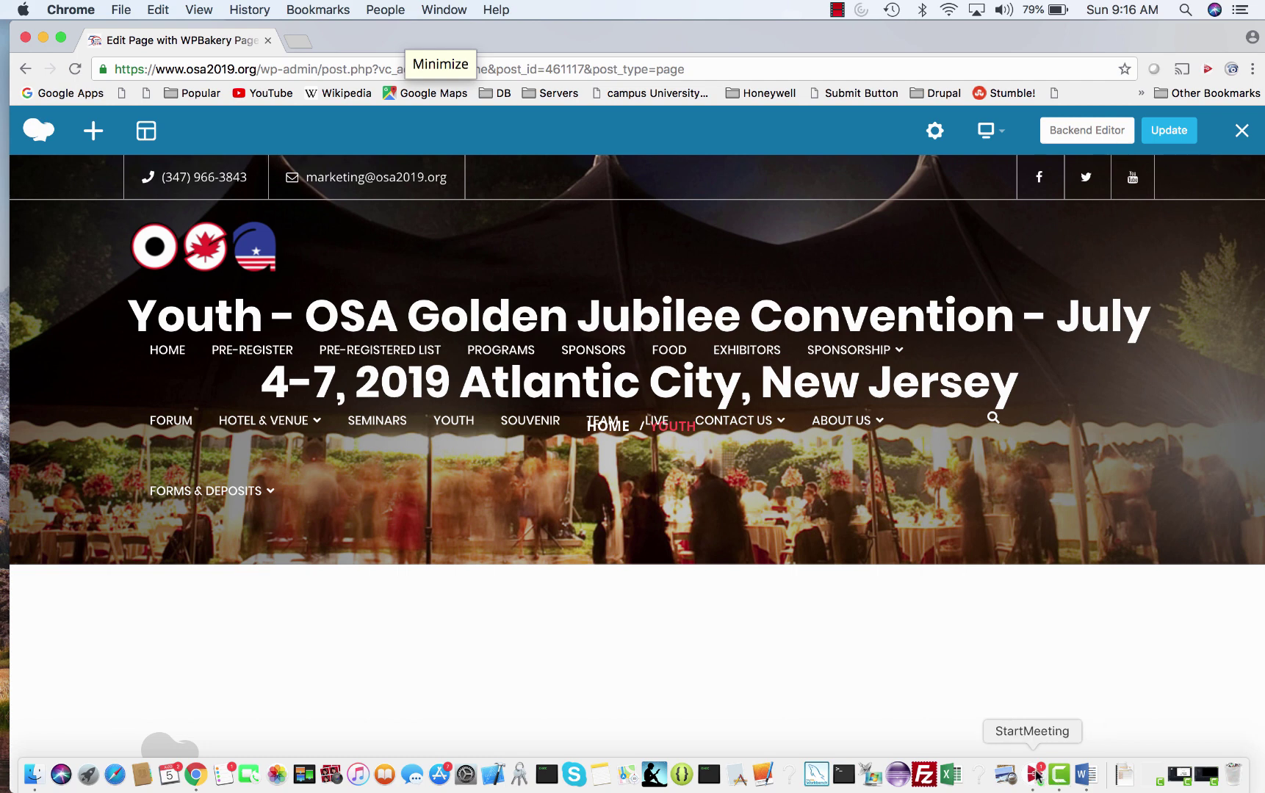
click(1036, 773)
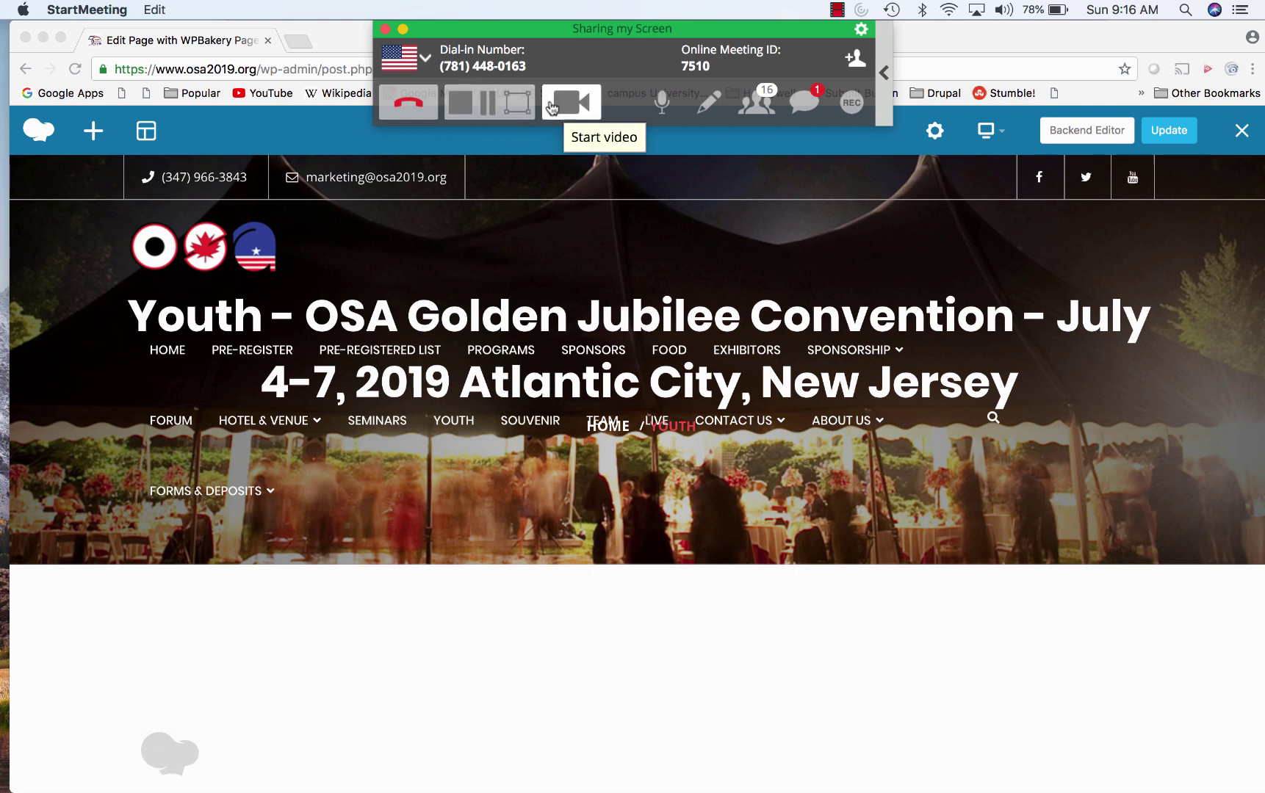
click(490, 105)
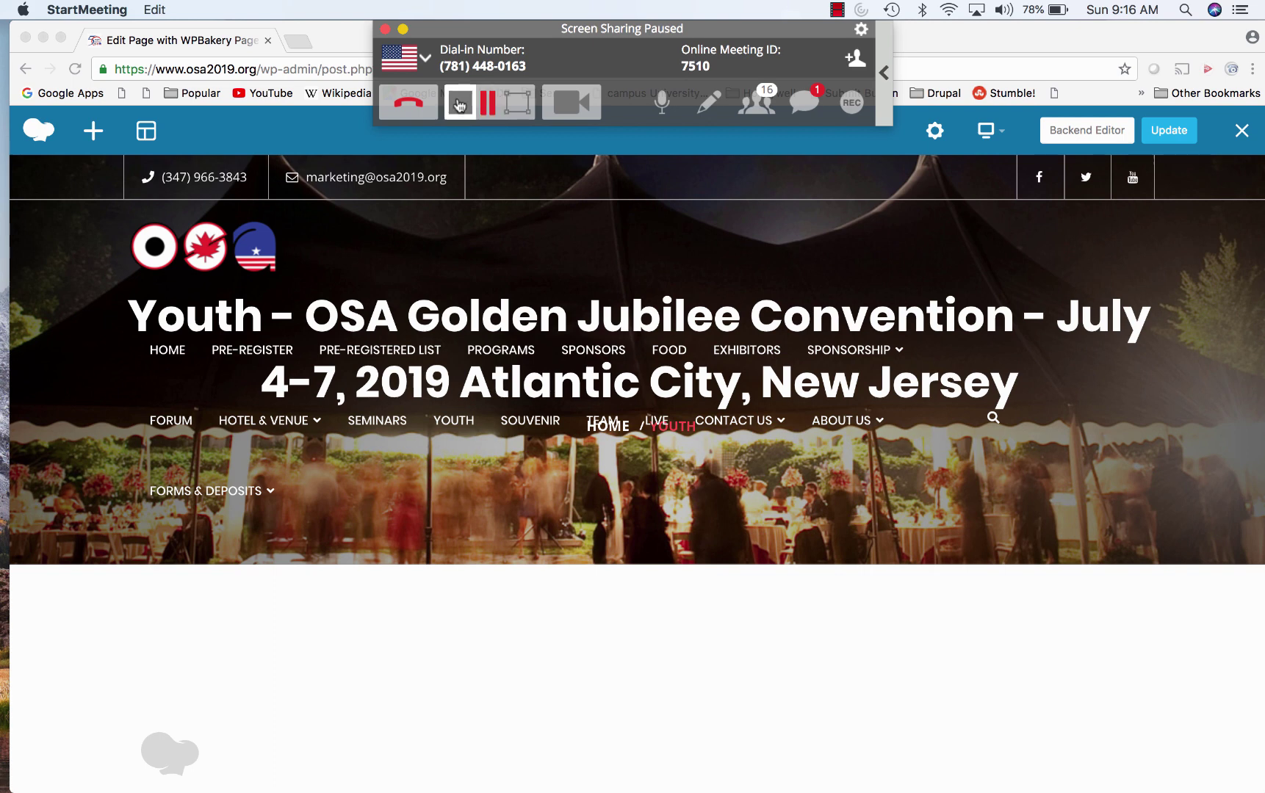
click(462, 104)
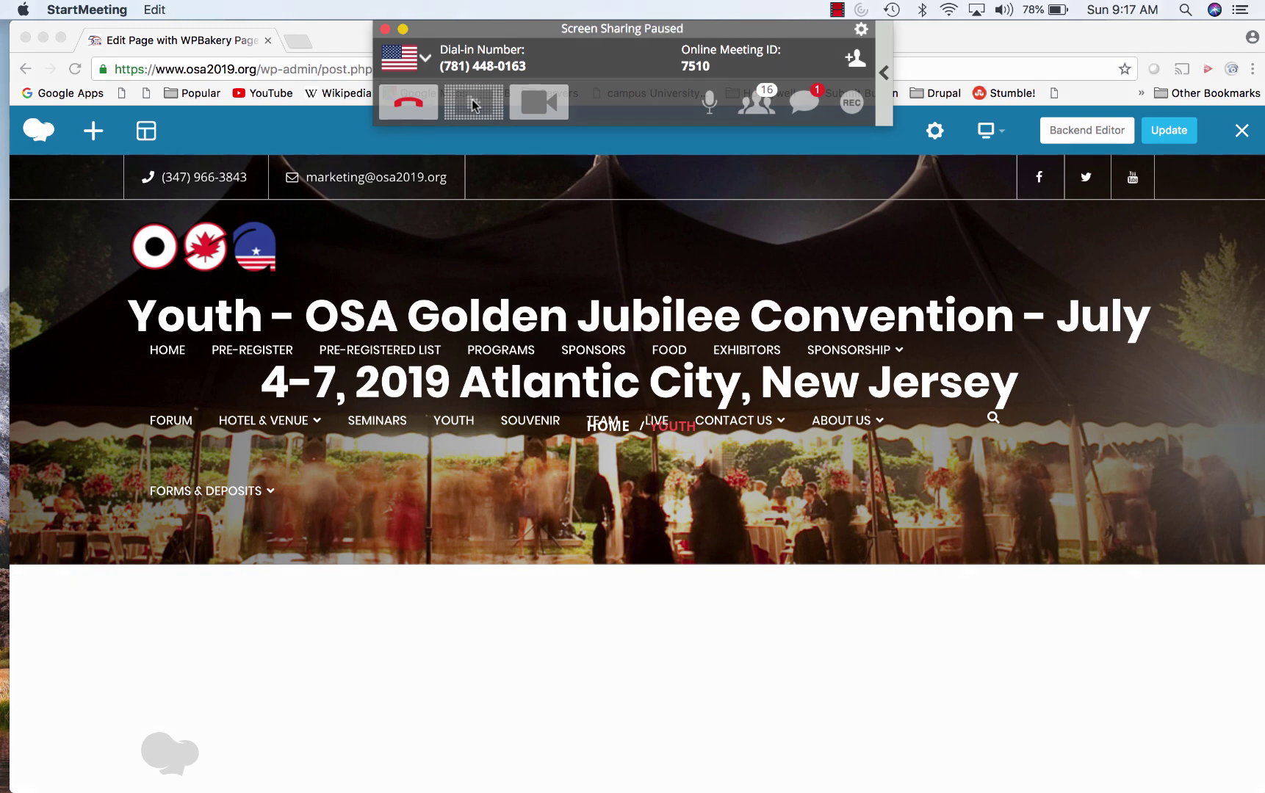
click(473, 105)
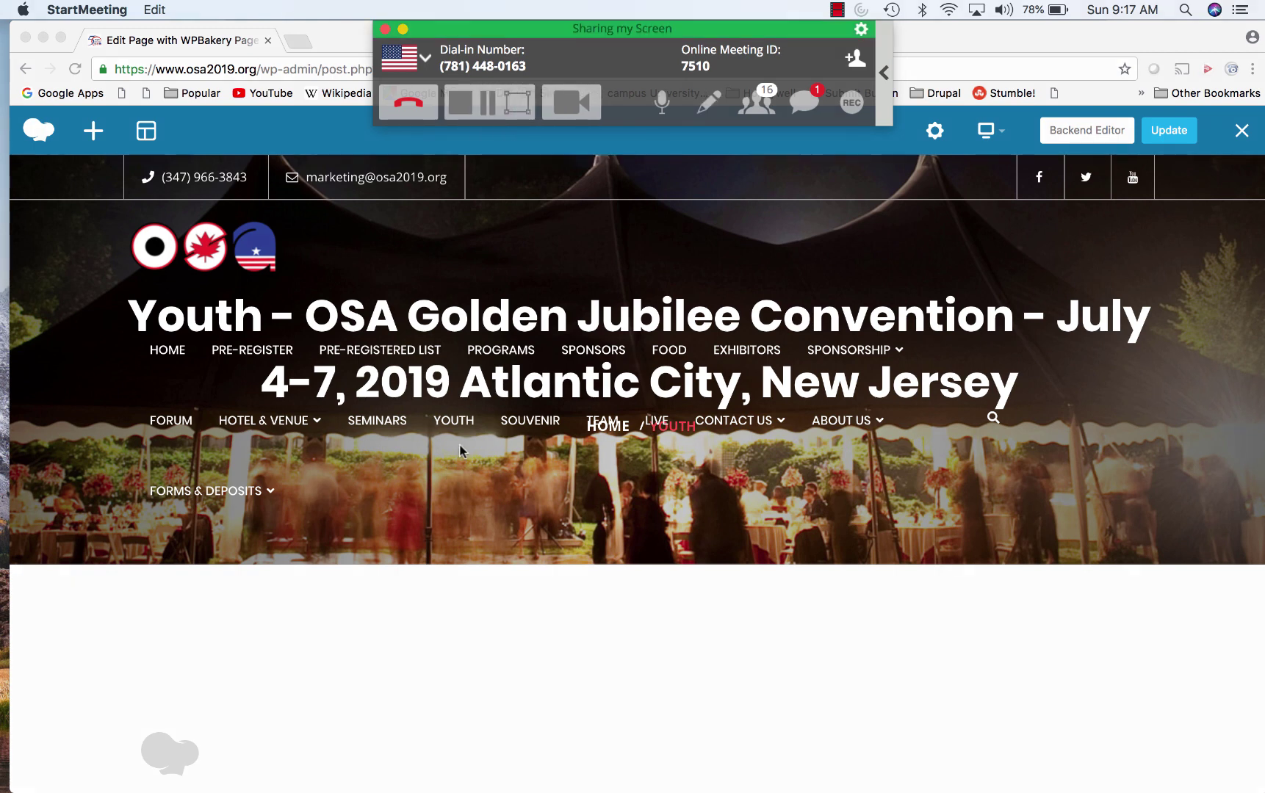
click(466, 109)
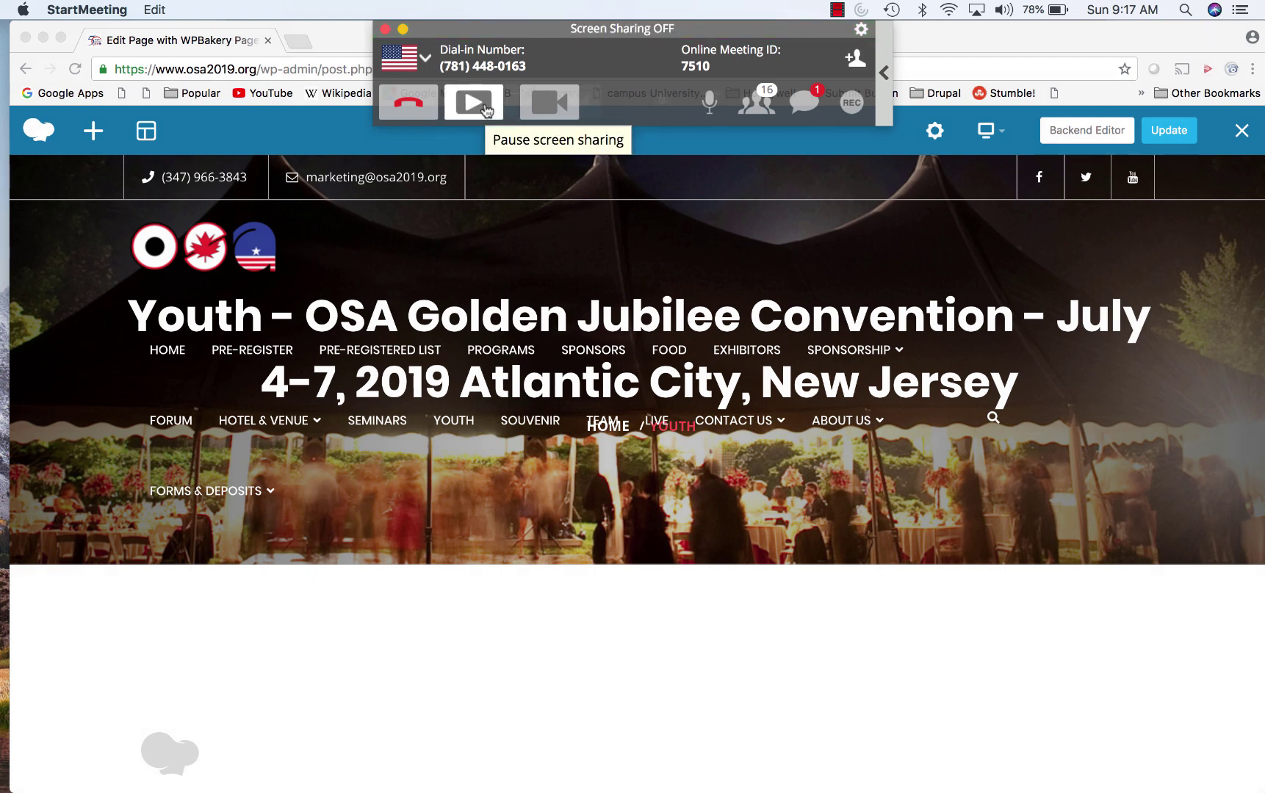
click(484, 109)
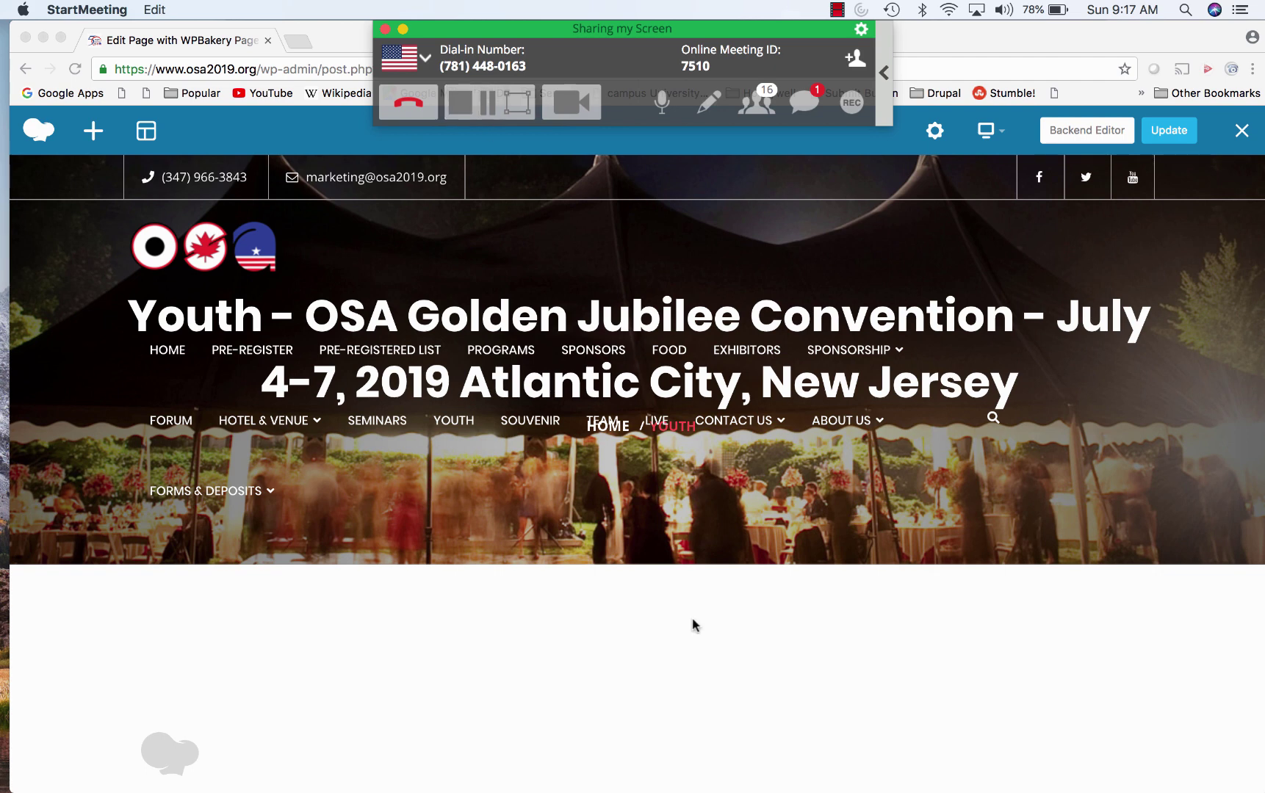
Step: Switch to Microsoft Word and close the open document without saving its changes
mouse_move(709, 791)
click(1084, 778)
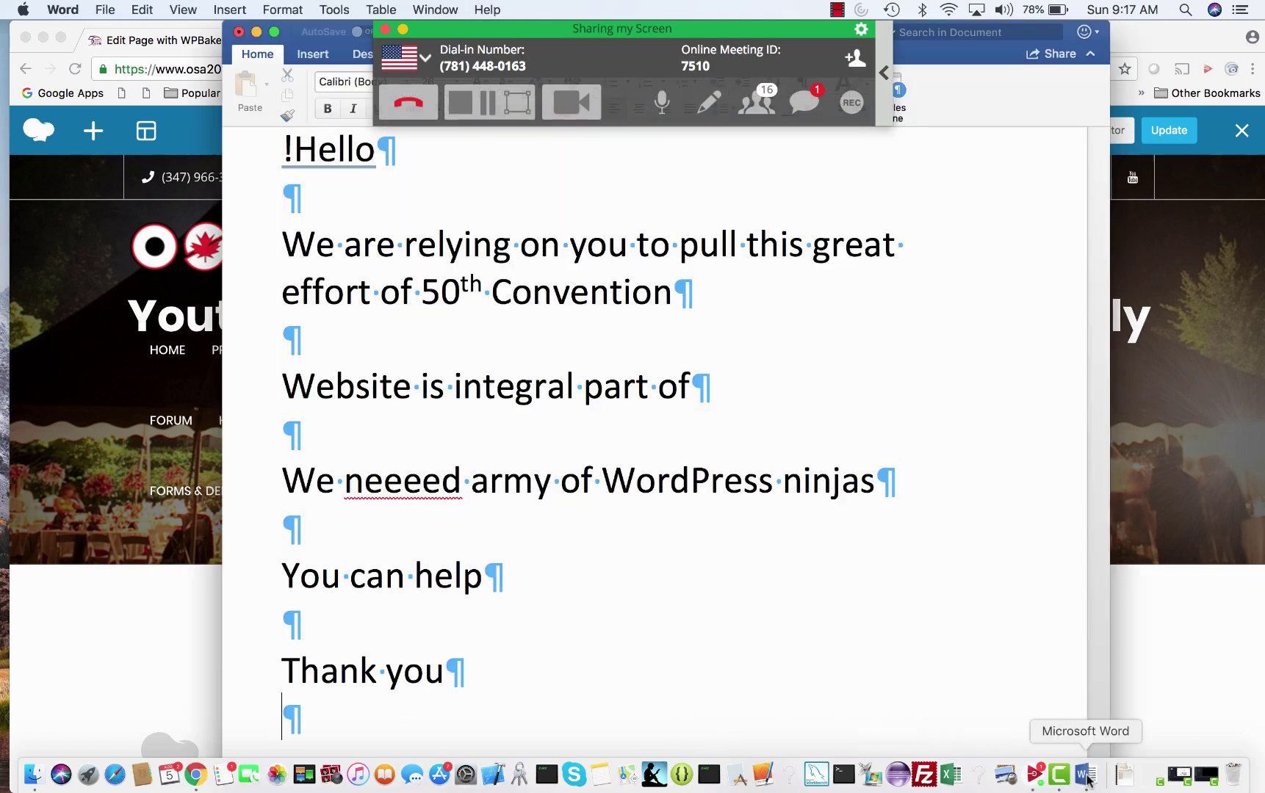
click(104, 9)
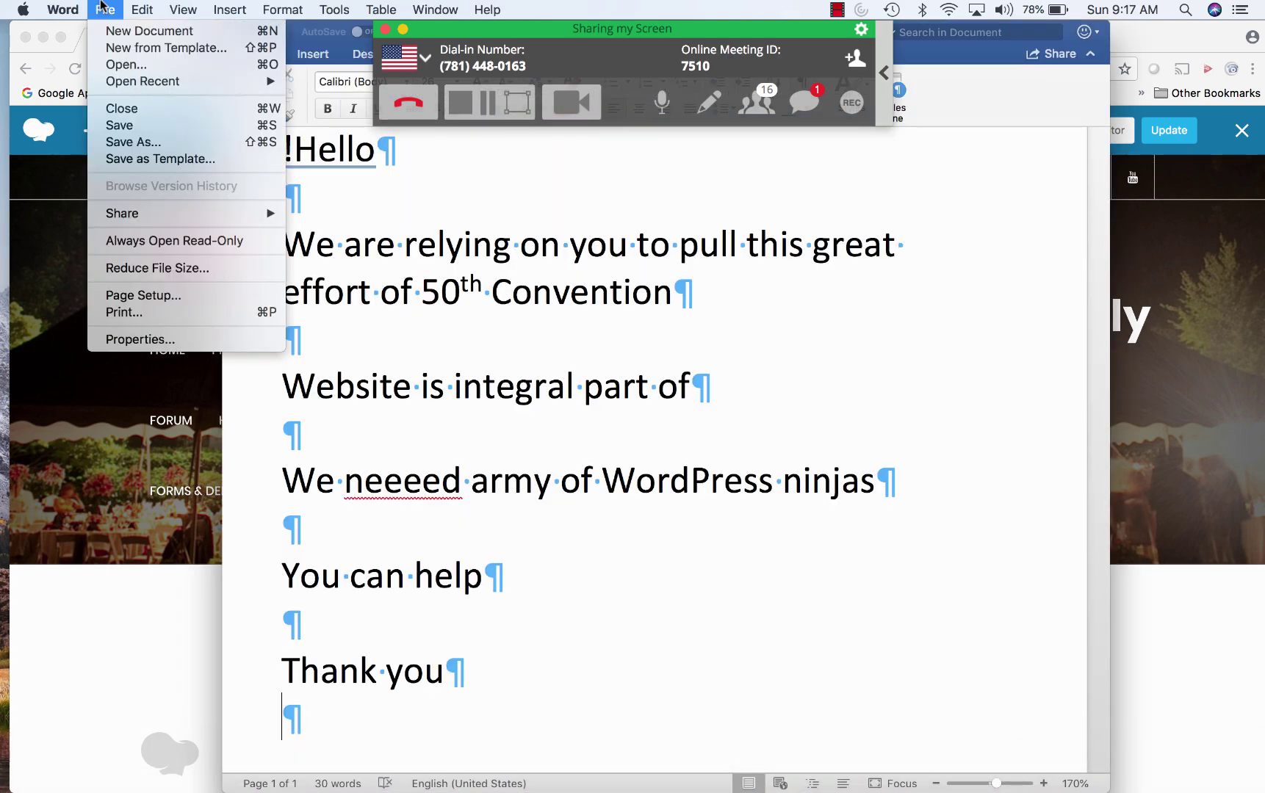
click(131, 111)
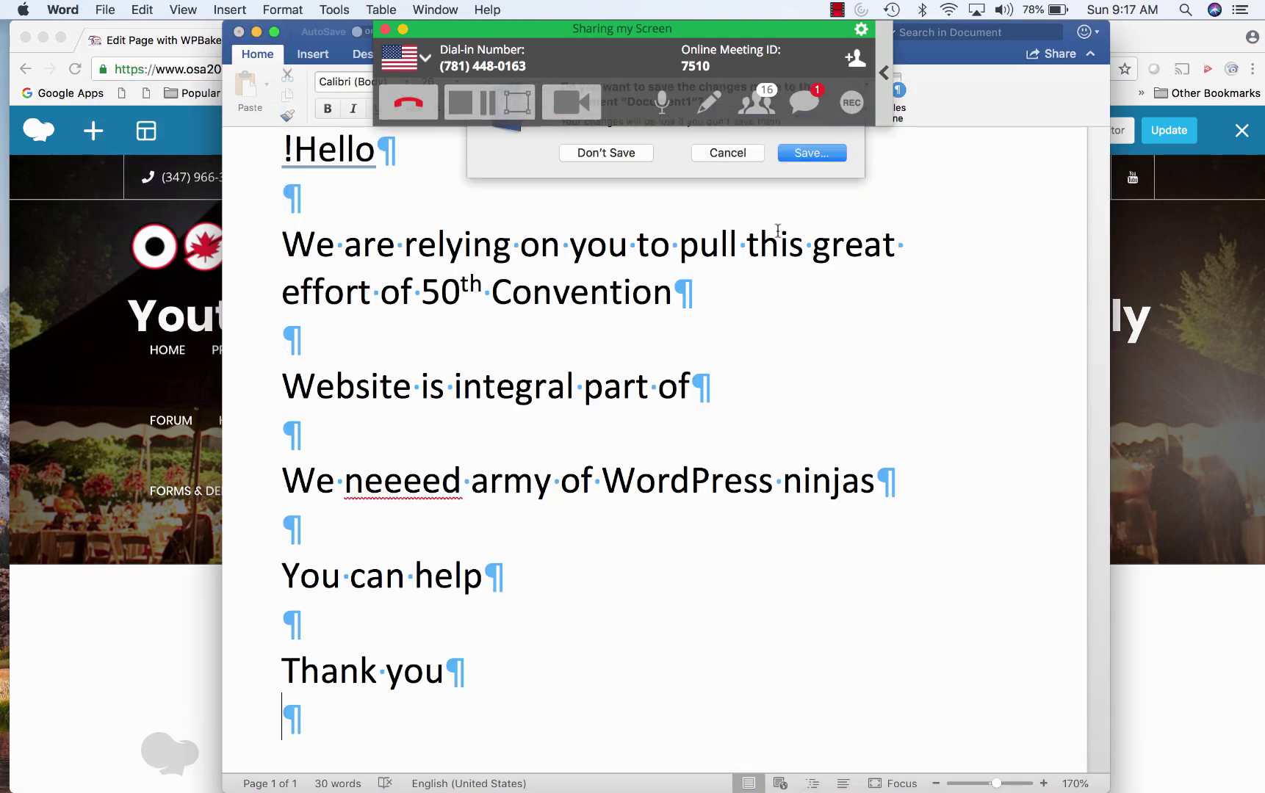
click(606, 153)
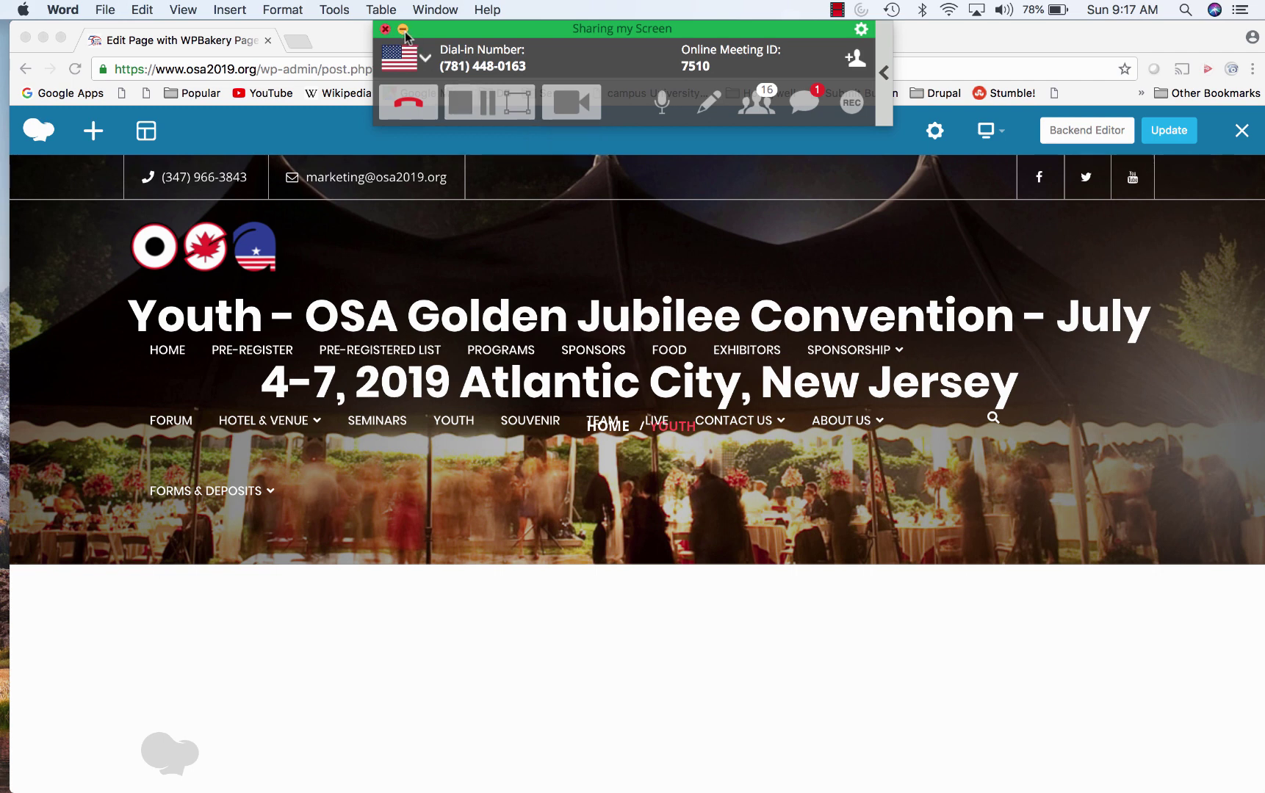
Step: Stop screen sharing in StartMeeting and end the entire meeting
click(454, 108)
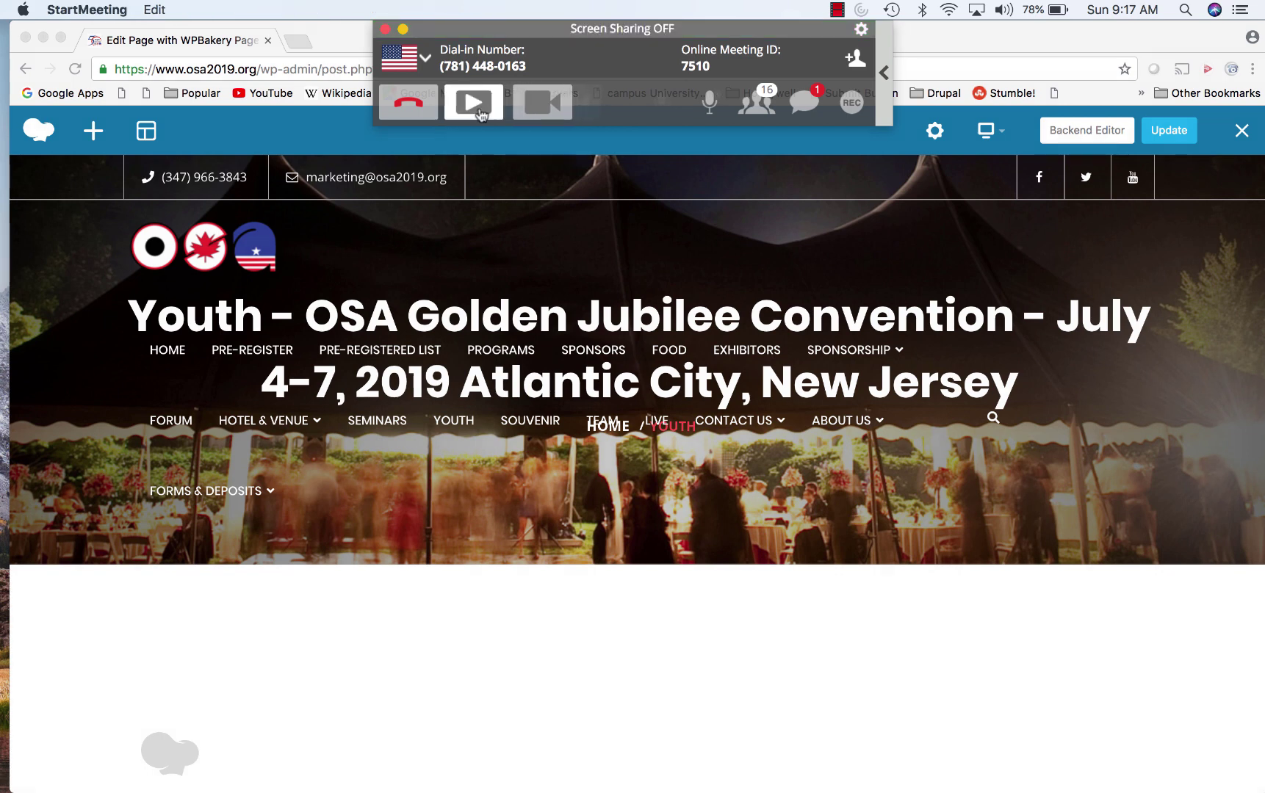
click(62, 9)
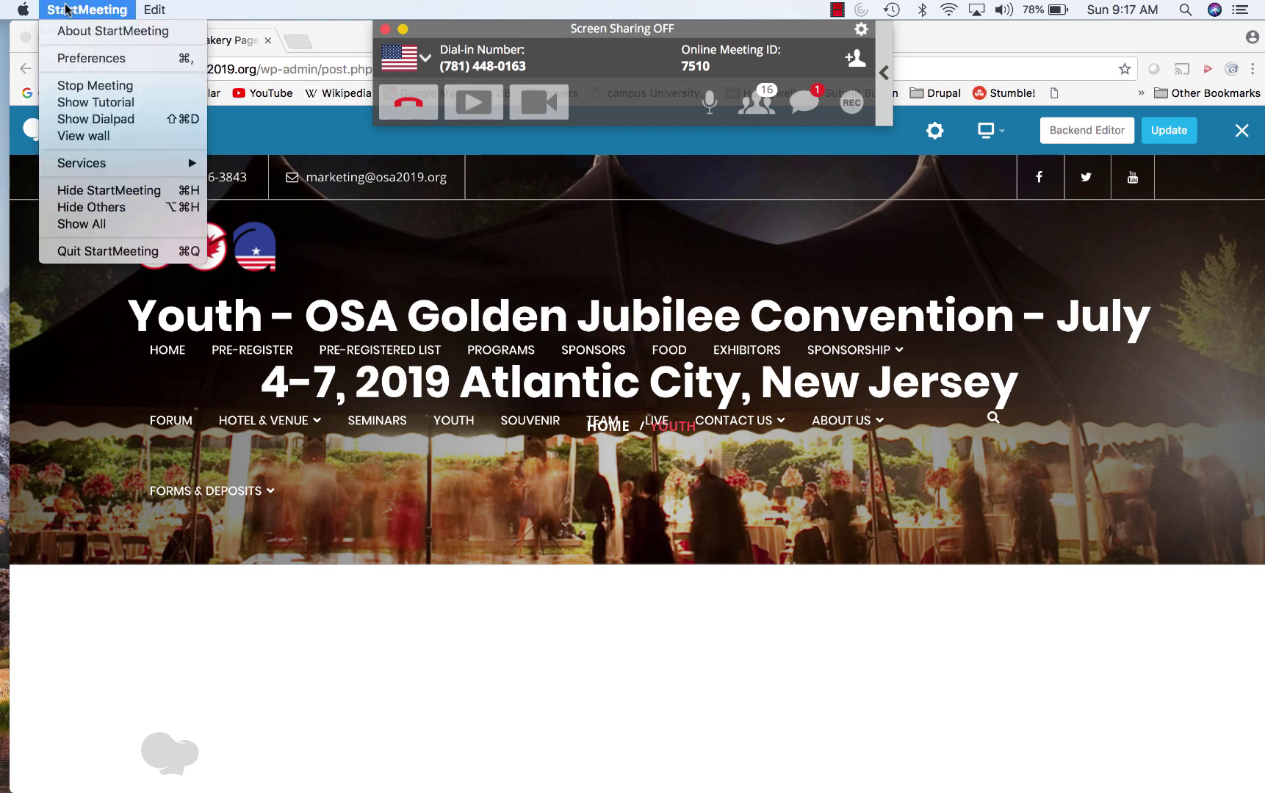
click(84, 86)
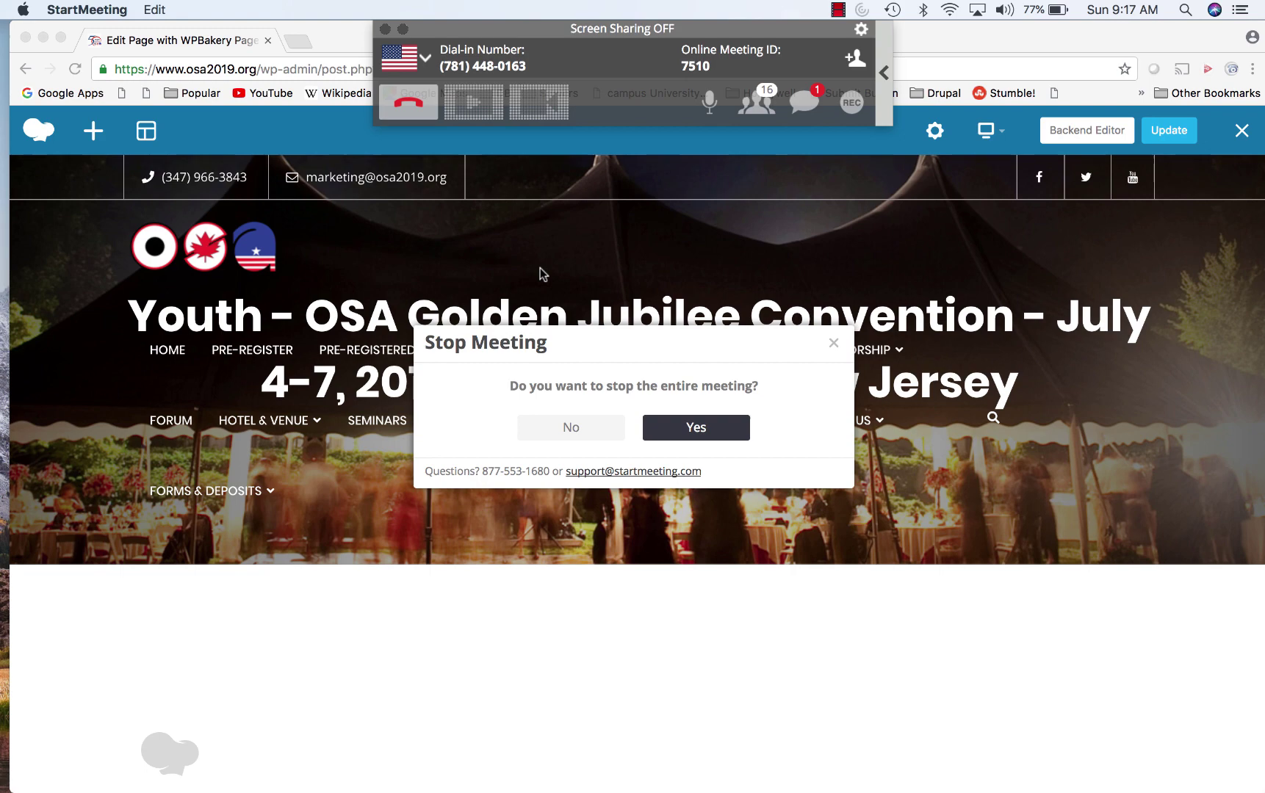
click(697, 428)
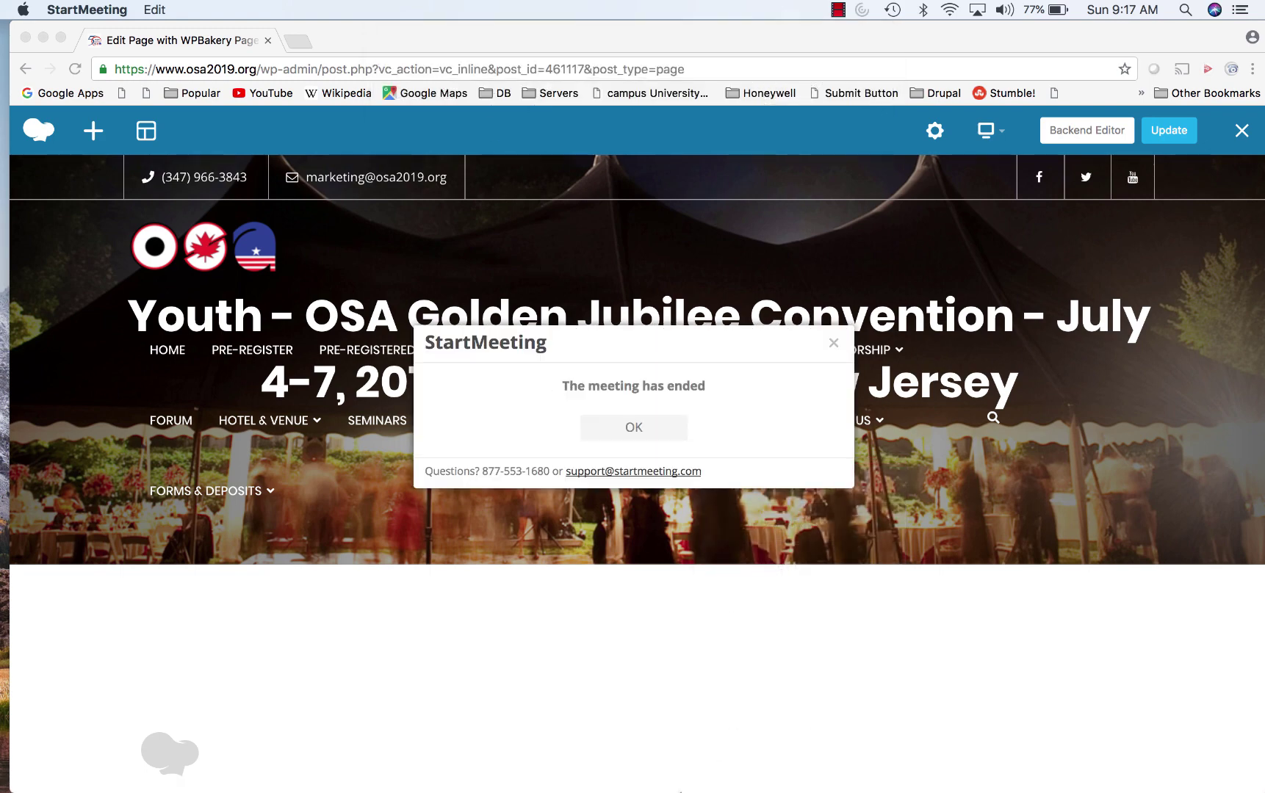
click(630, 426)
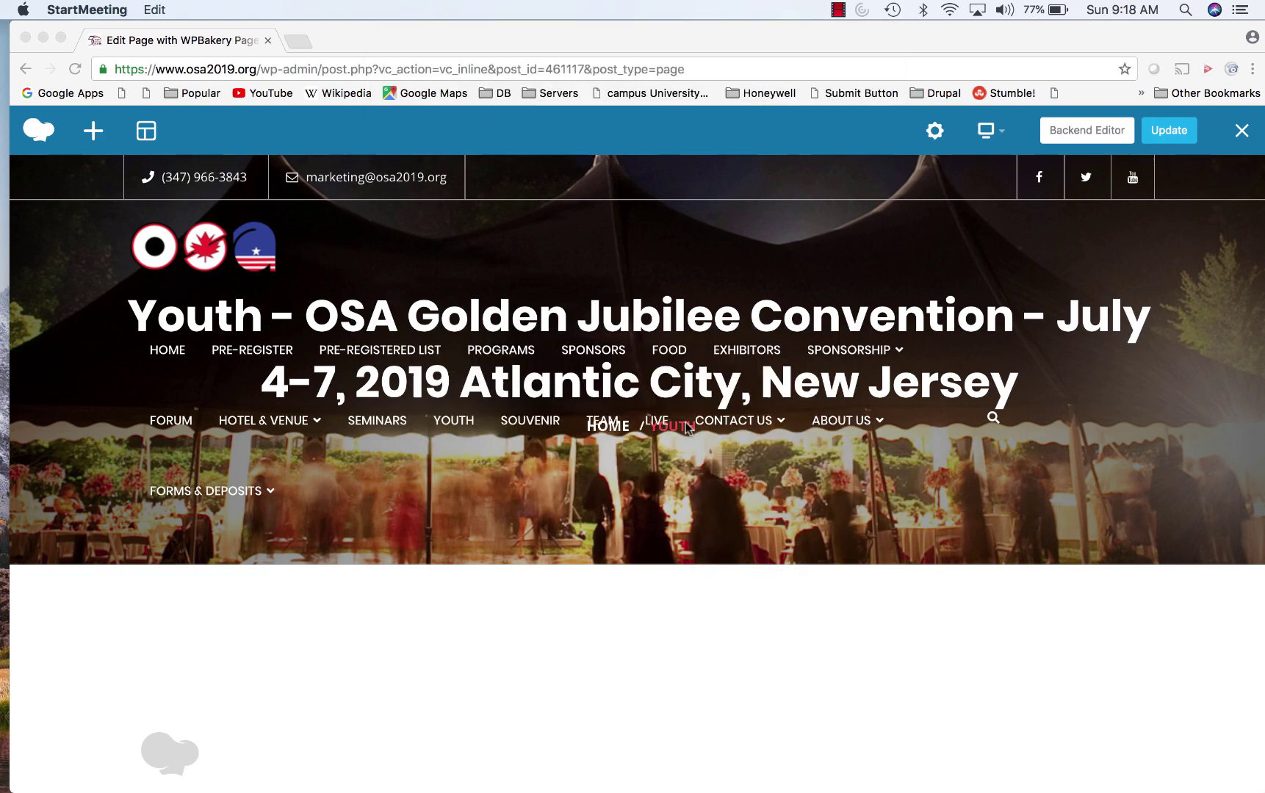
Step: Start a new StartMeeting session and connect to its audio call
mouse_move(1083, 774)
click(1034, 774)
click(602, 378)
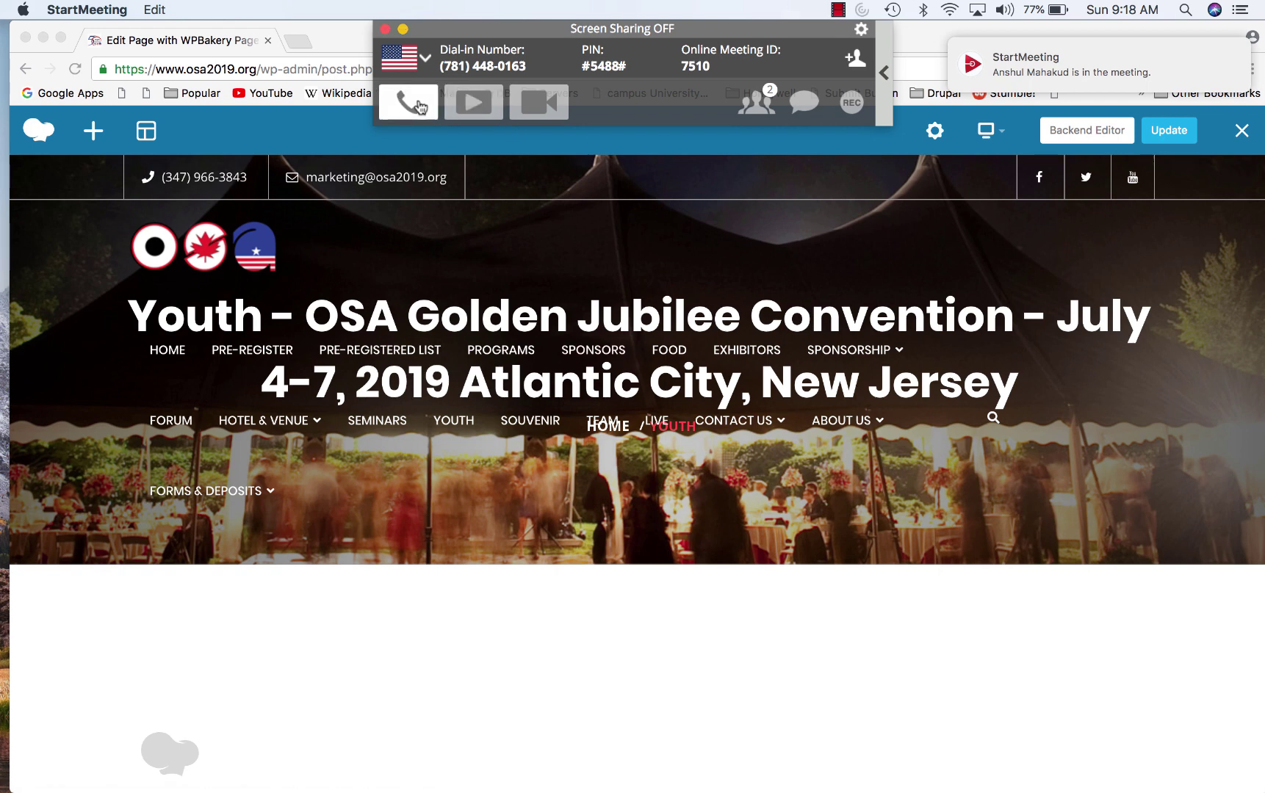
click(418, 105)
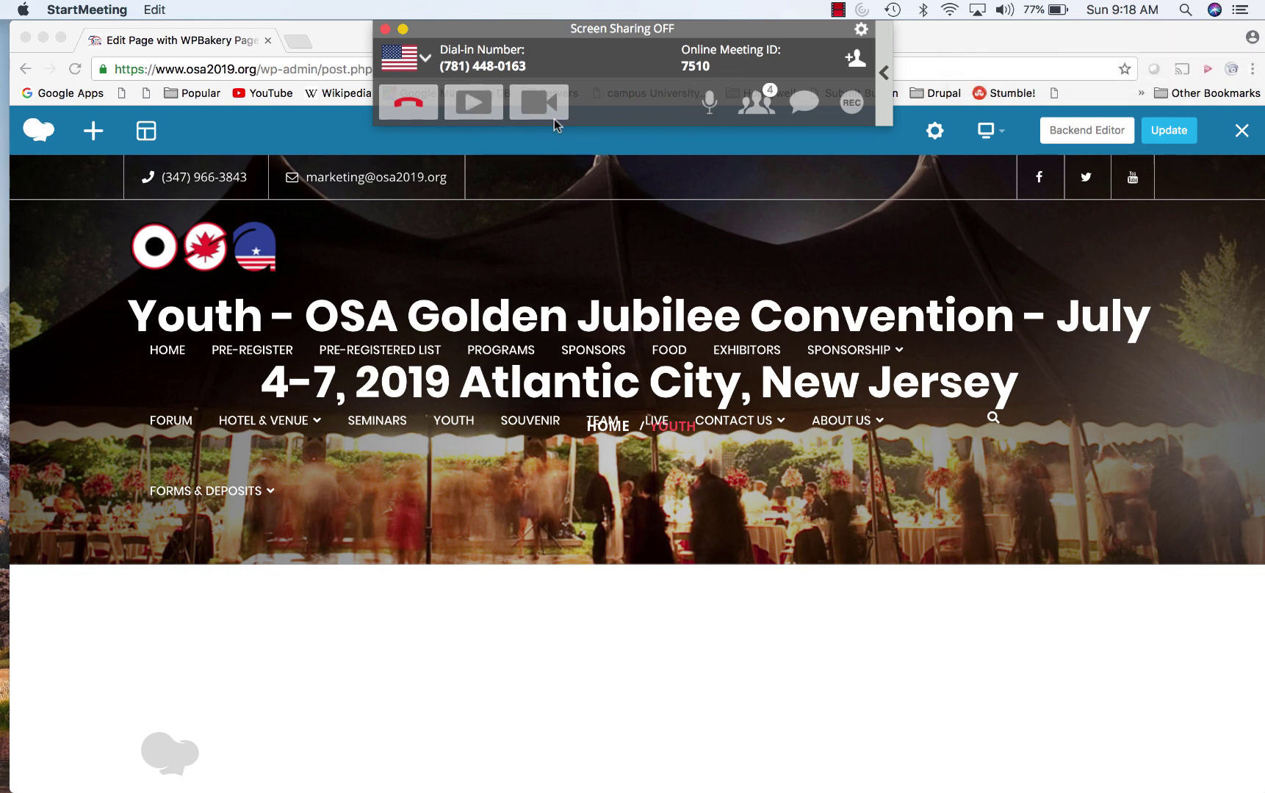
Step: Share all items of the primary Color LCD monitor in the new meeting
click(489, 113)
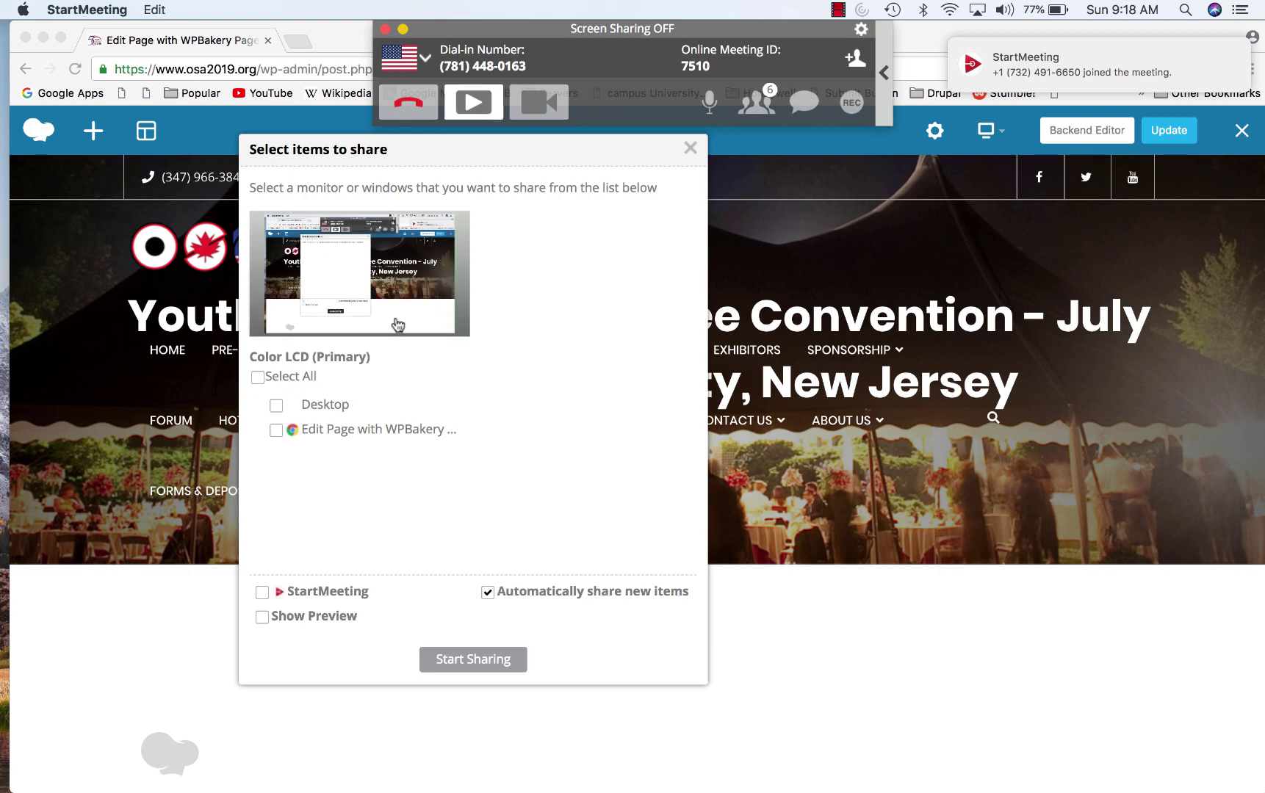
click(288, 377)
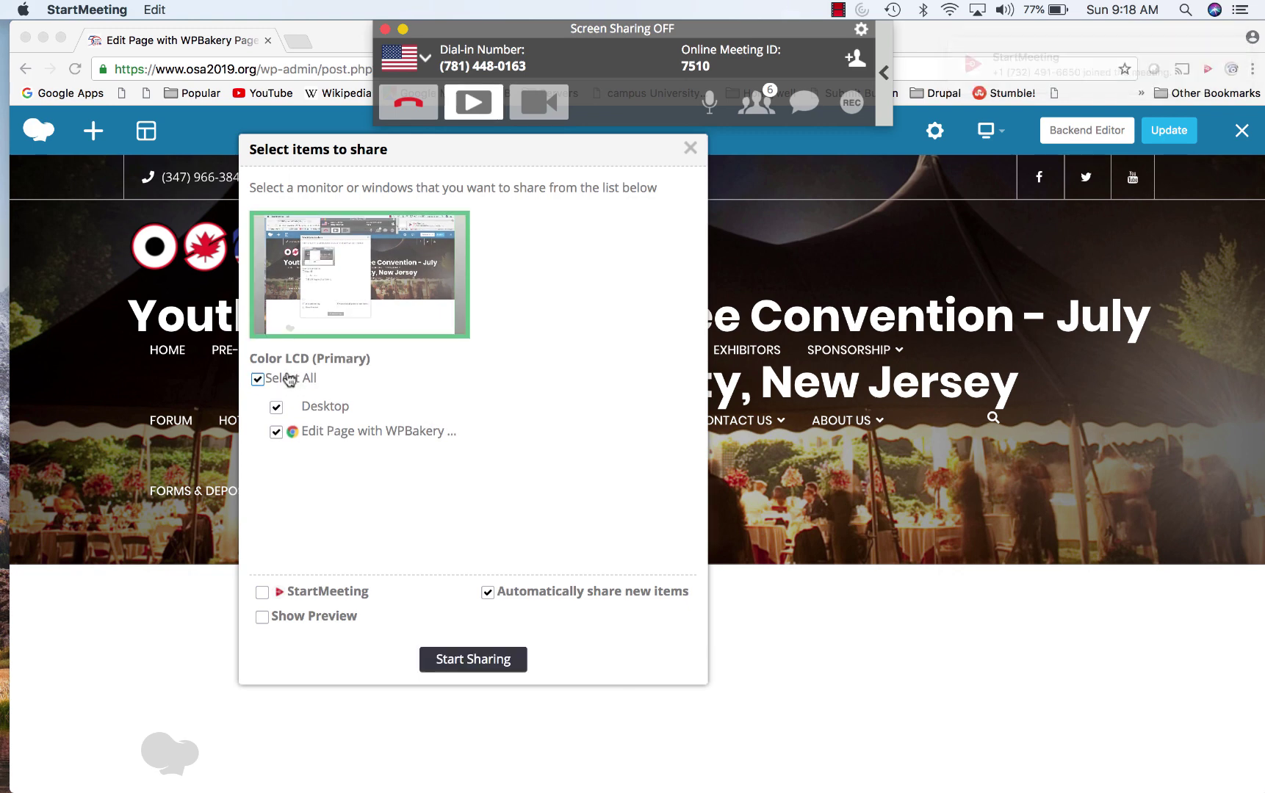
click(447, 663)
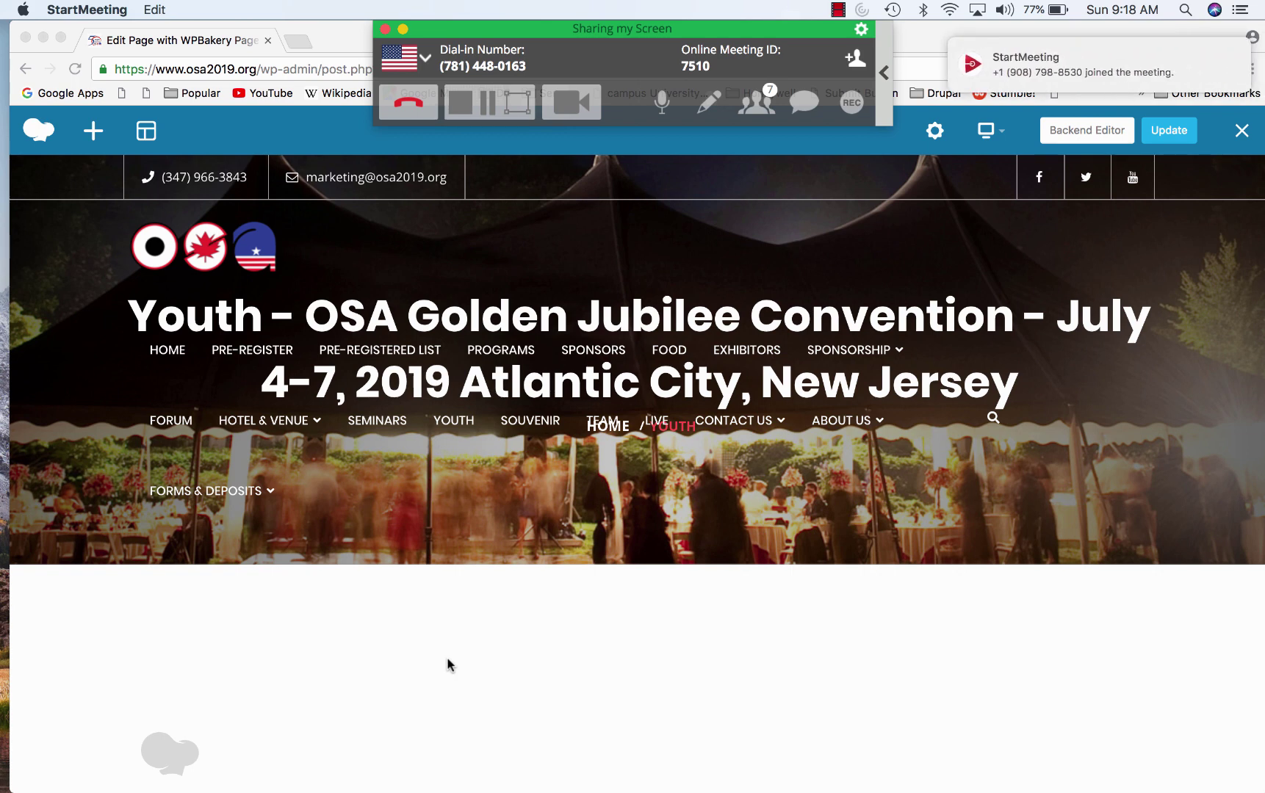
mouse_move(950, 778)
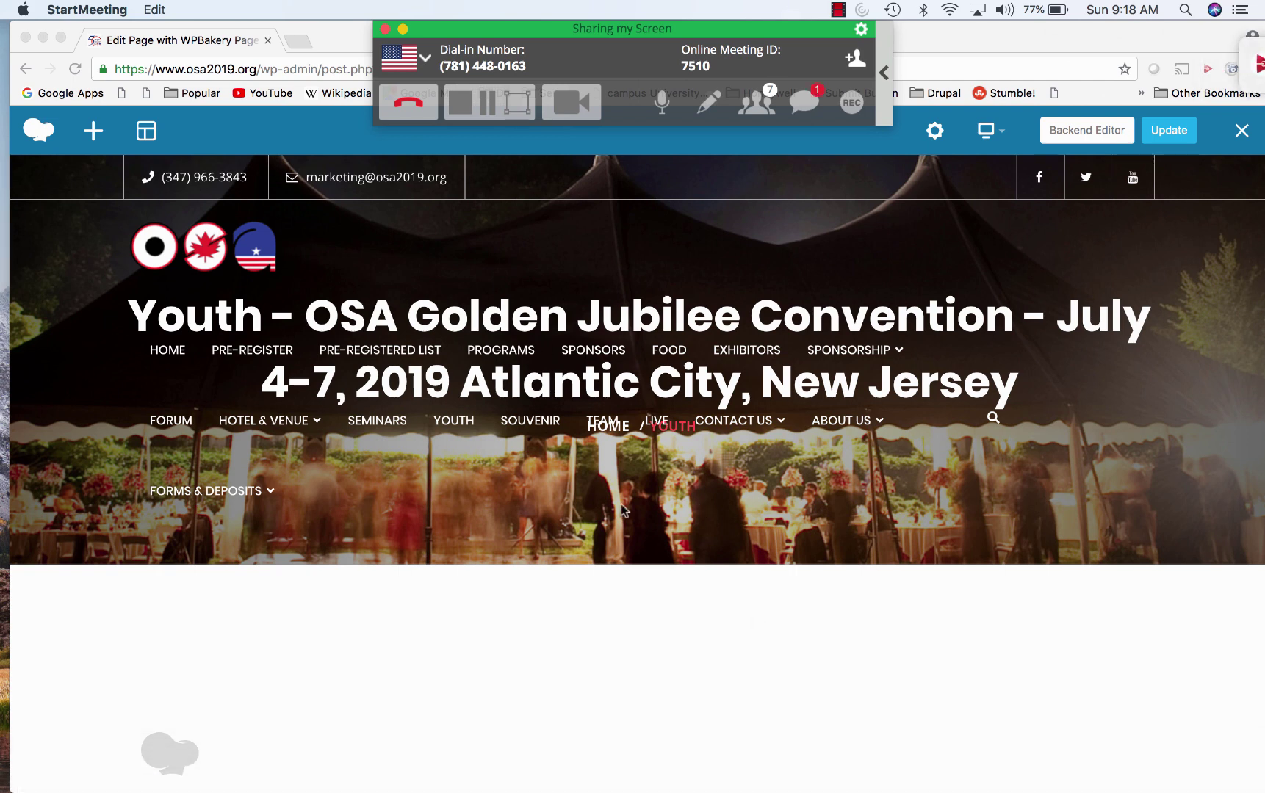
Step: Minimize the meeting controls and load the osa2019.org home page in the browser
click(403, 29)
click(384, 66)
text(osa2019.org)
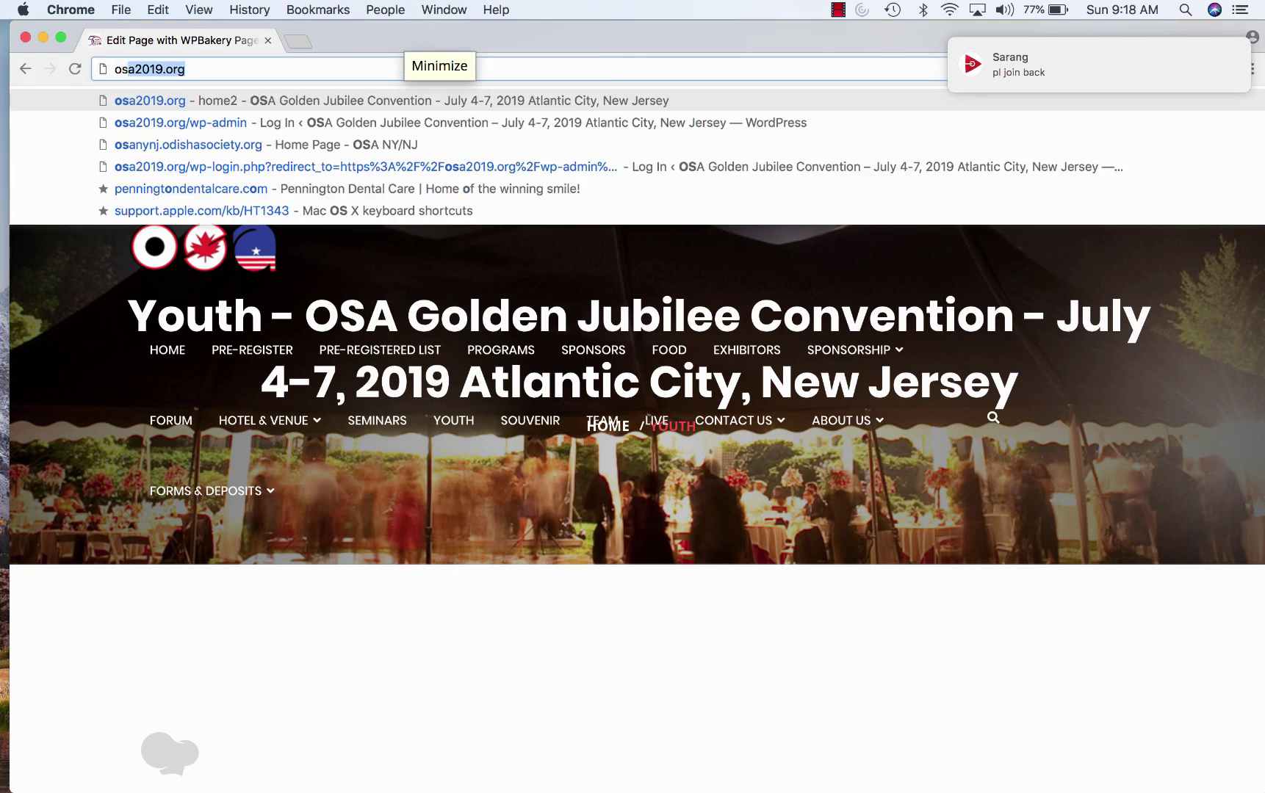
key(Return)
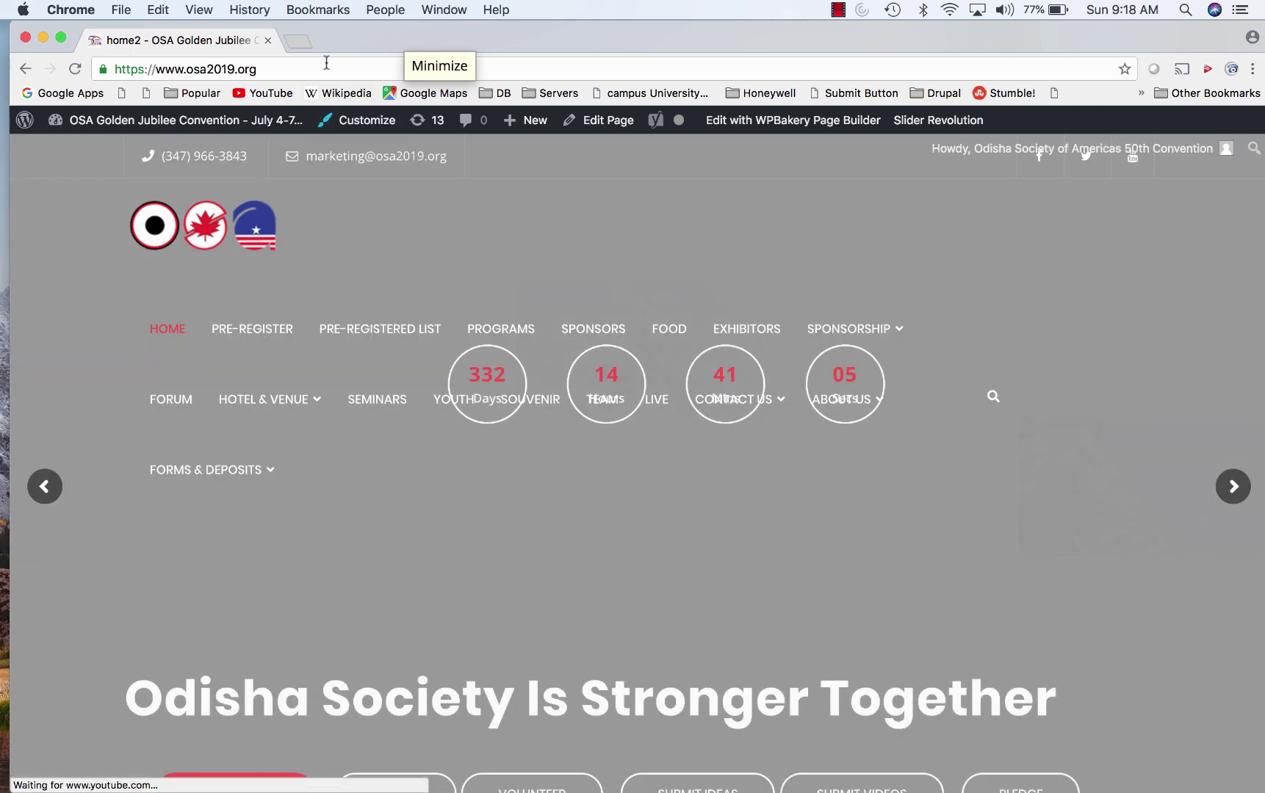
click(331, 69)
click(335, 73)
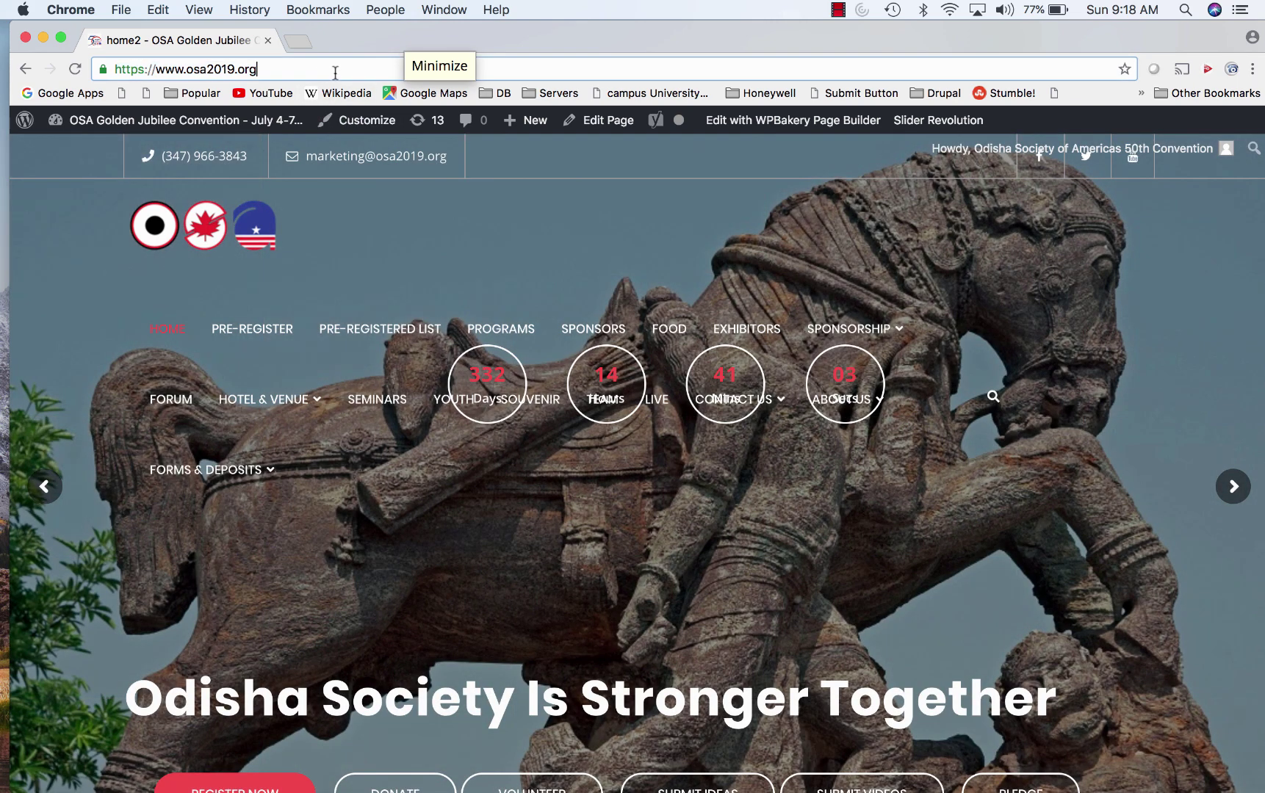
text(/wp)
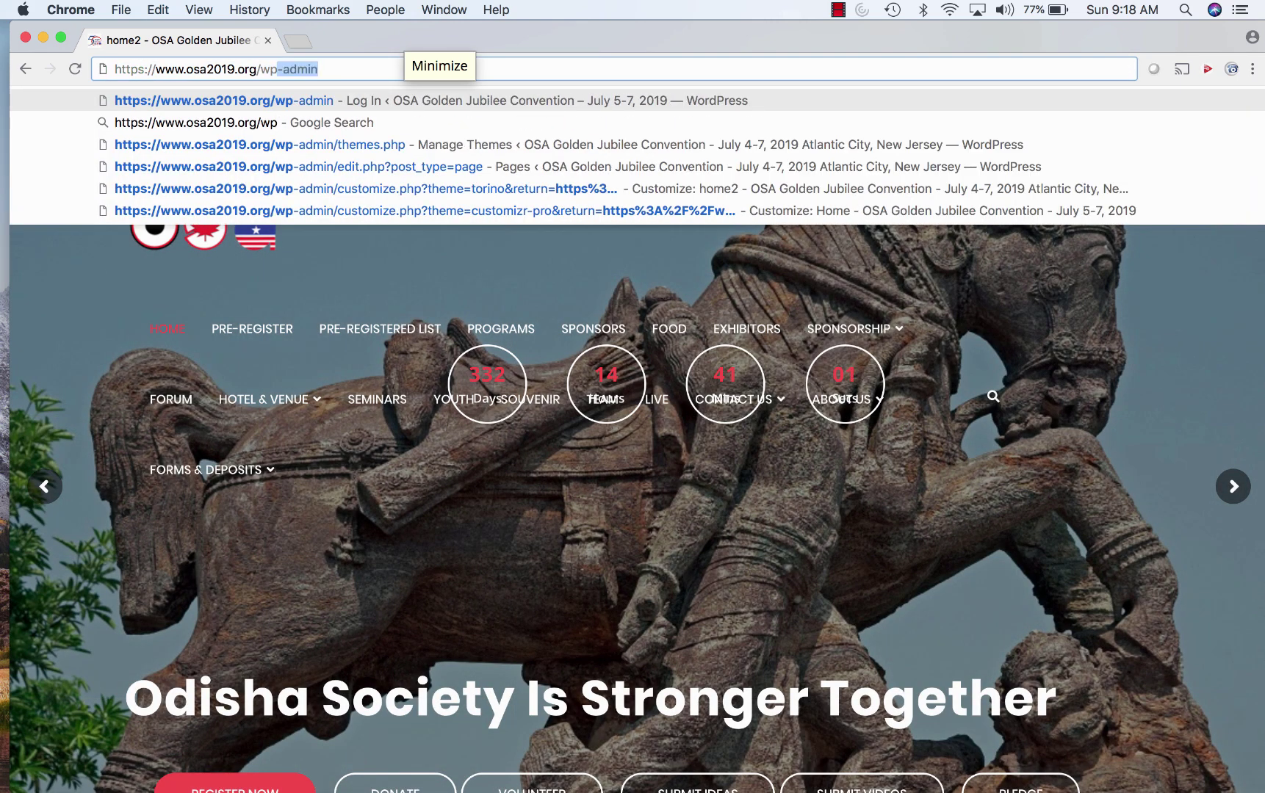
key(Return)
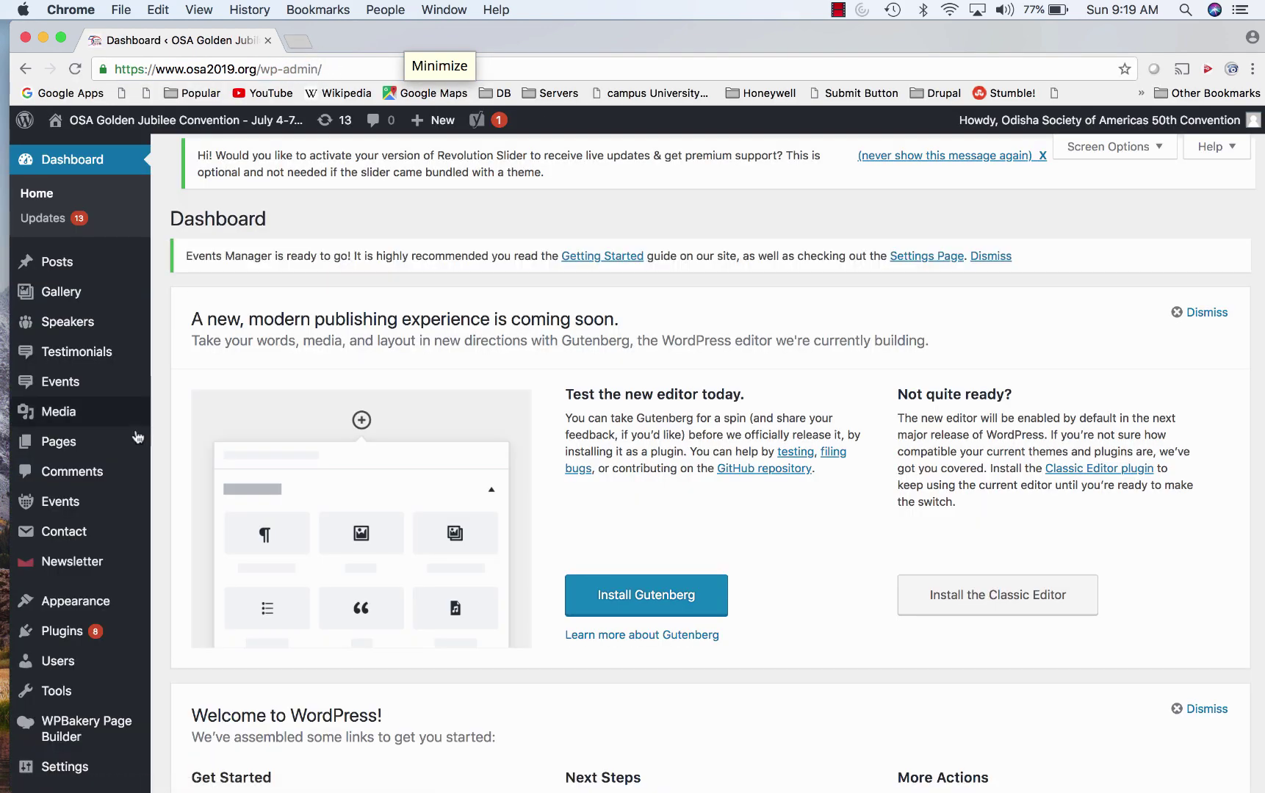
mouse_move(59, 451)
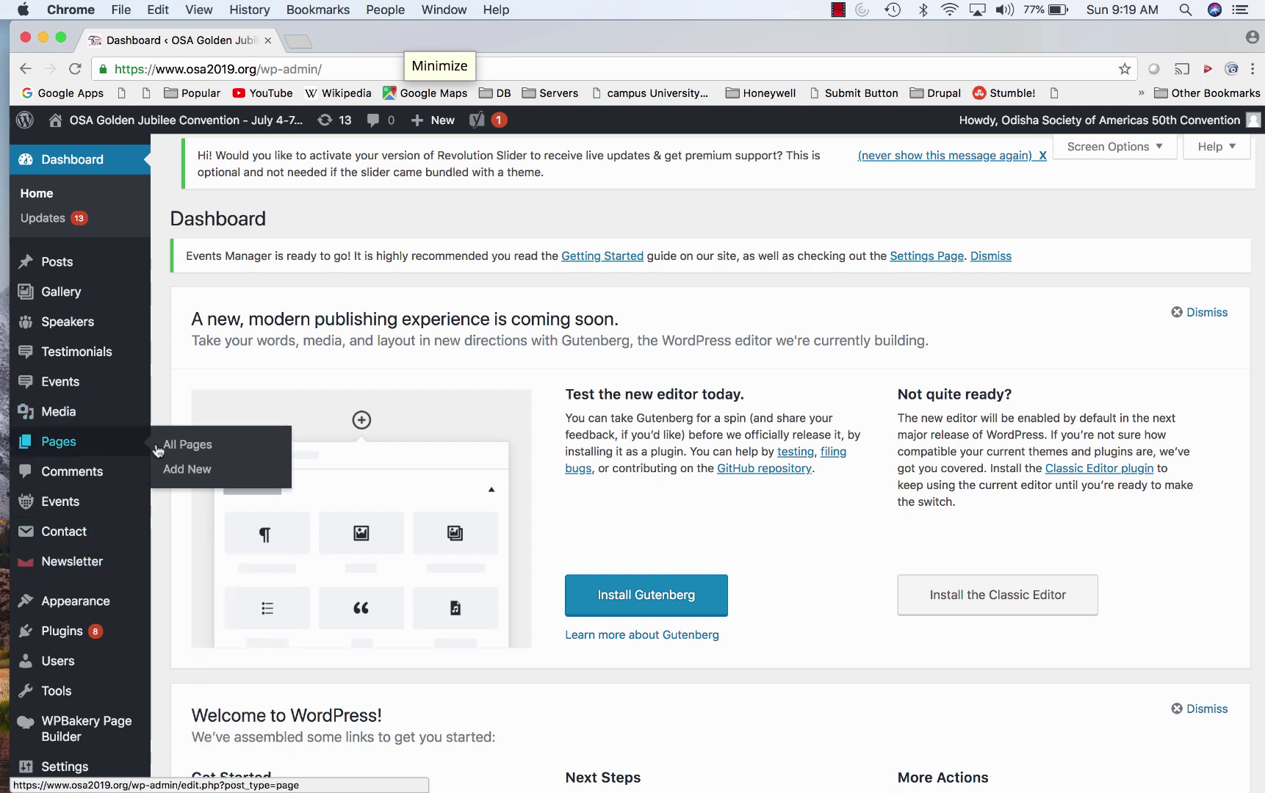
click(182, 472)
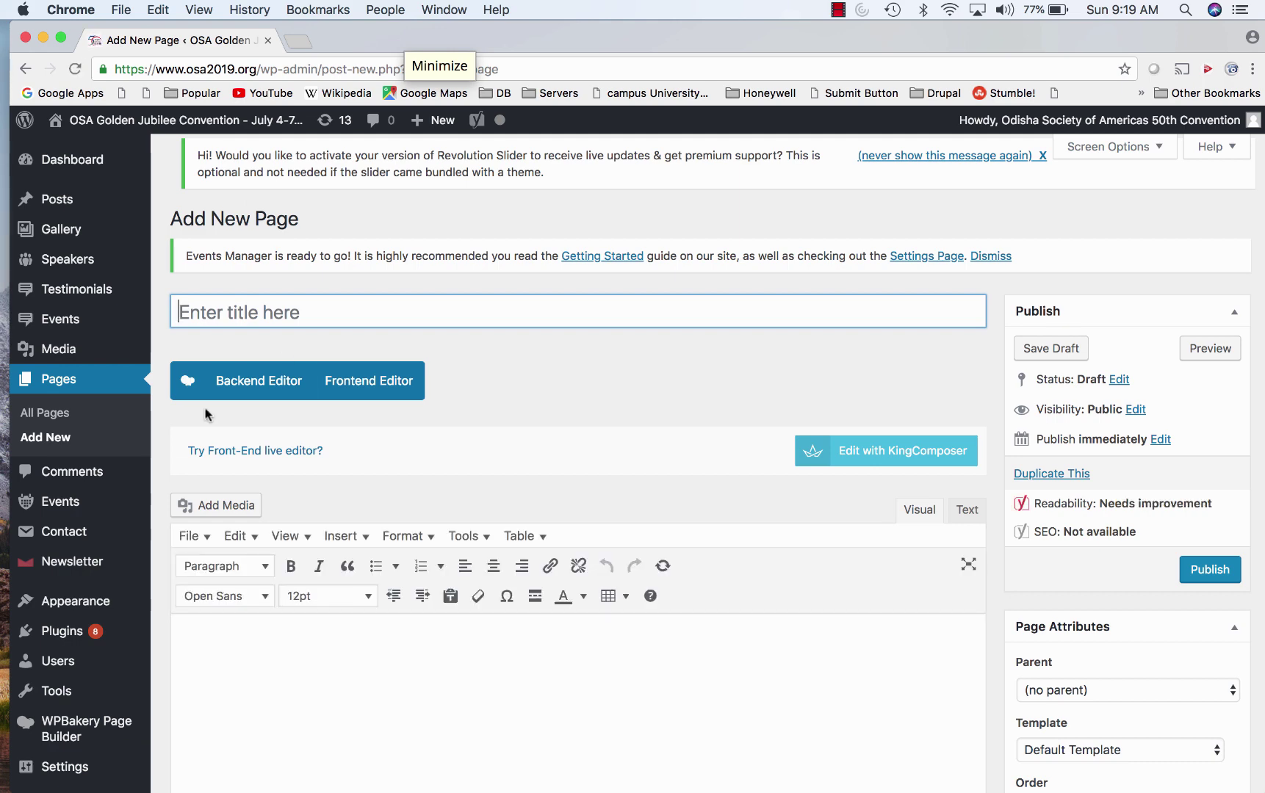
click(51, 413)
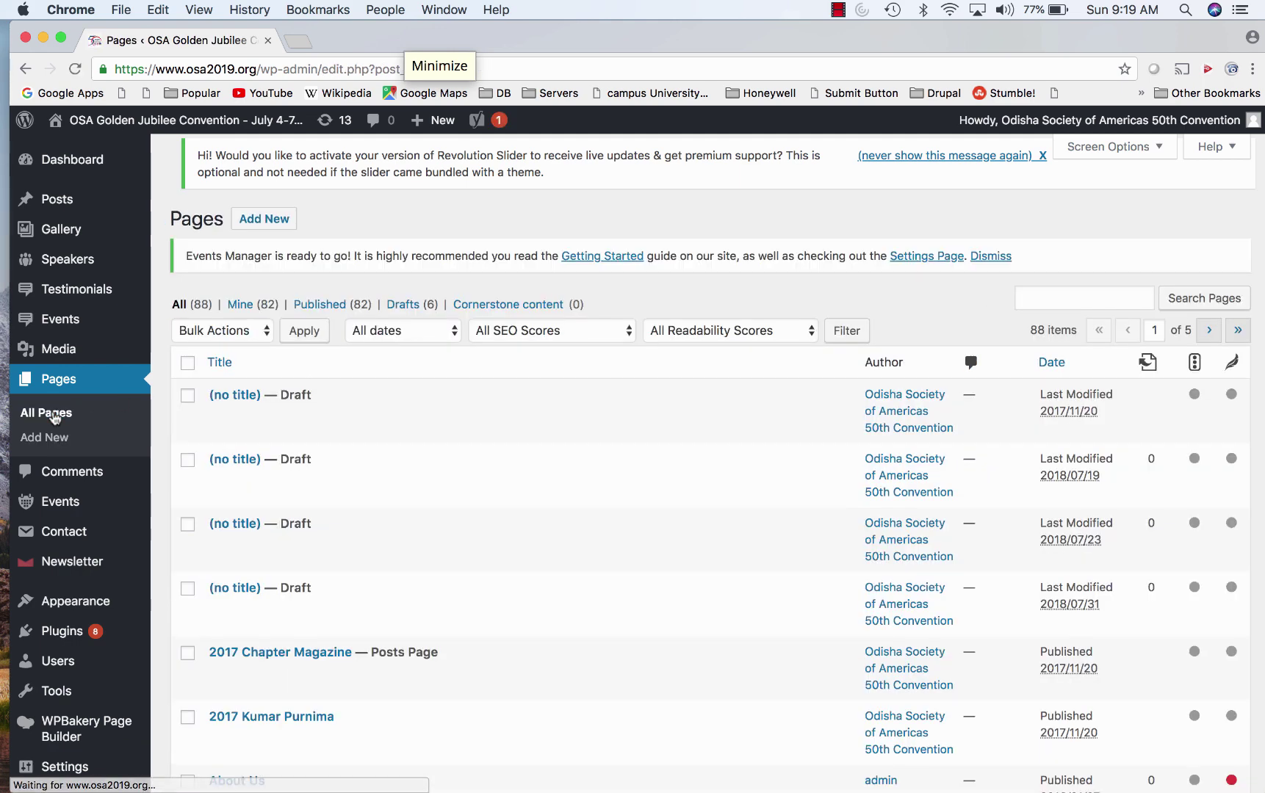
click(1052, 299)
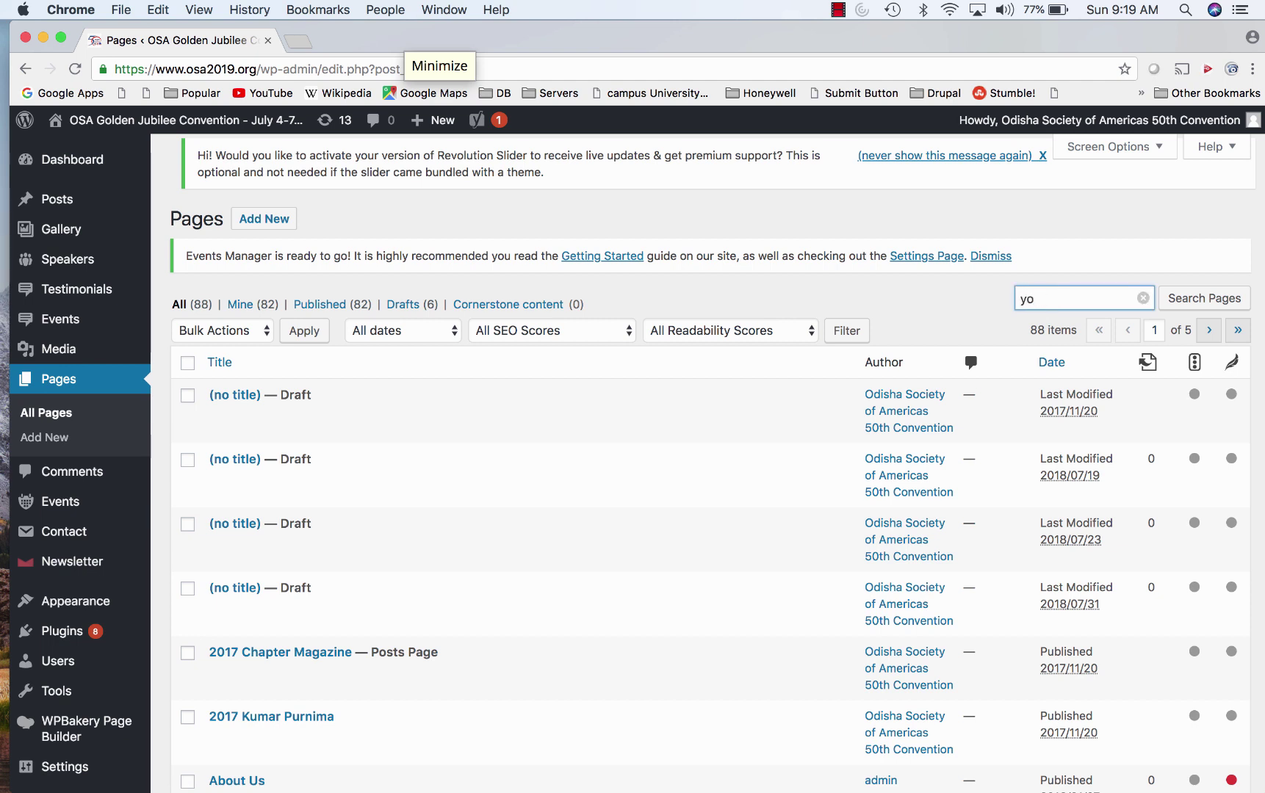
Step: Try to add a new page titled "youth" and open it in the WPBakery frontend editor
click(60, 439)
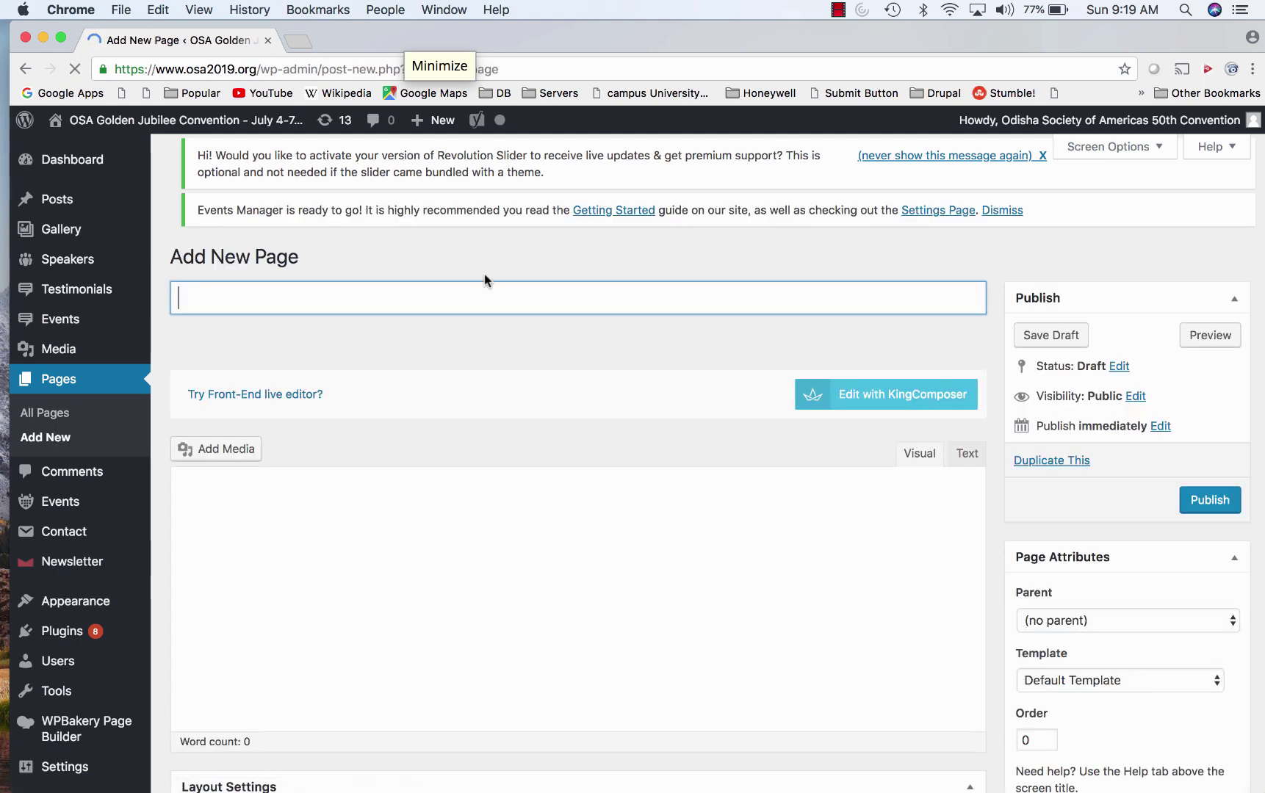
text(youth)
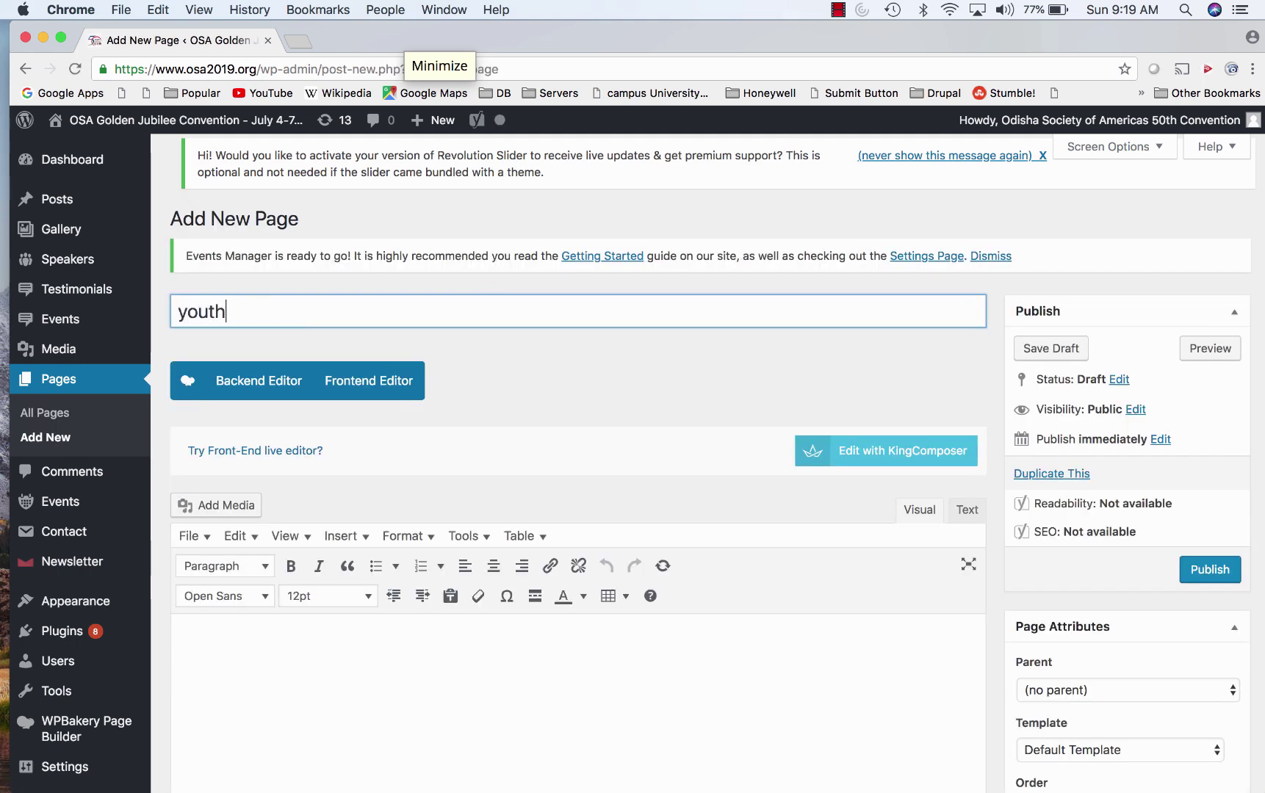
click(388, 388)
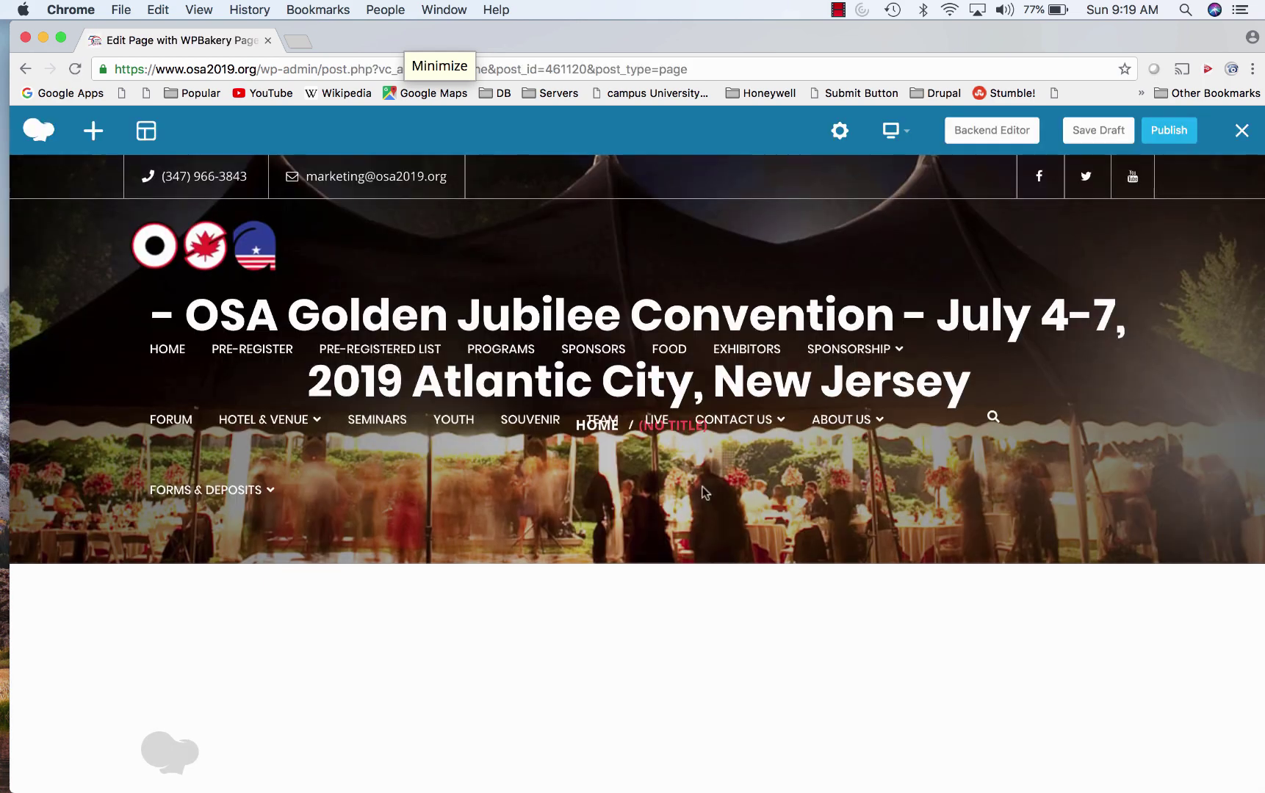
scroll(702, 490, down, 2)
scroll(702, 493, up, 2)
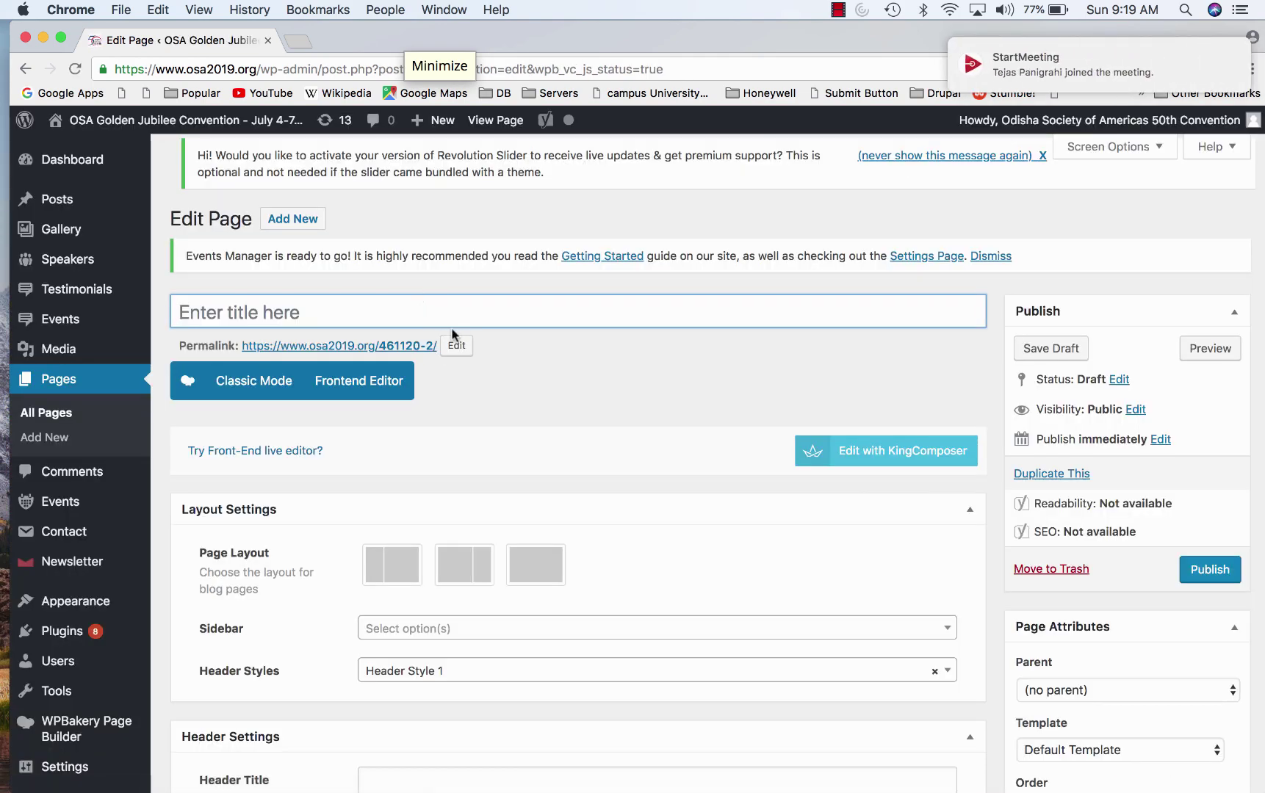
Step: Search all pages for "youth" and move the existing Youth page to the trash
click(57, 423)
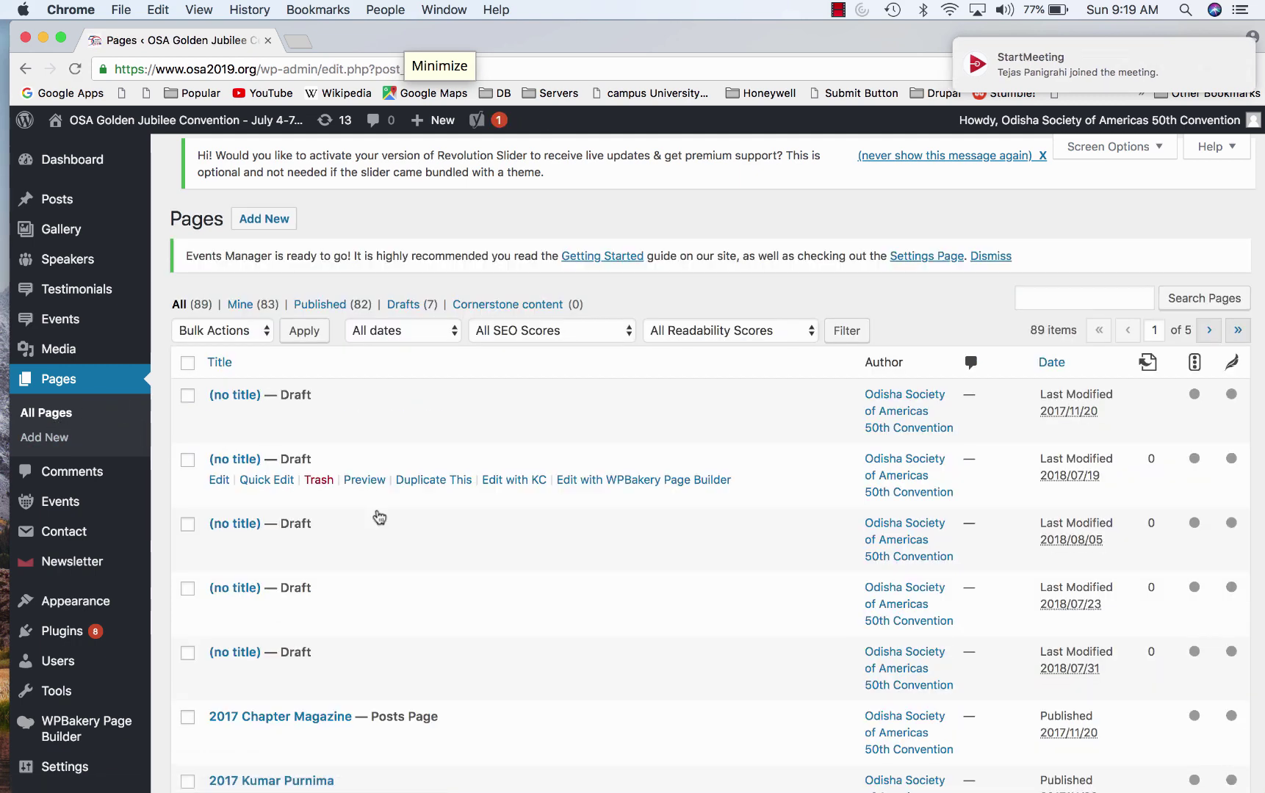
scroll(404, 540, down, 1)
click(1032, 249)
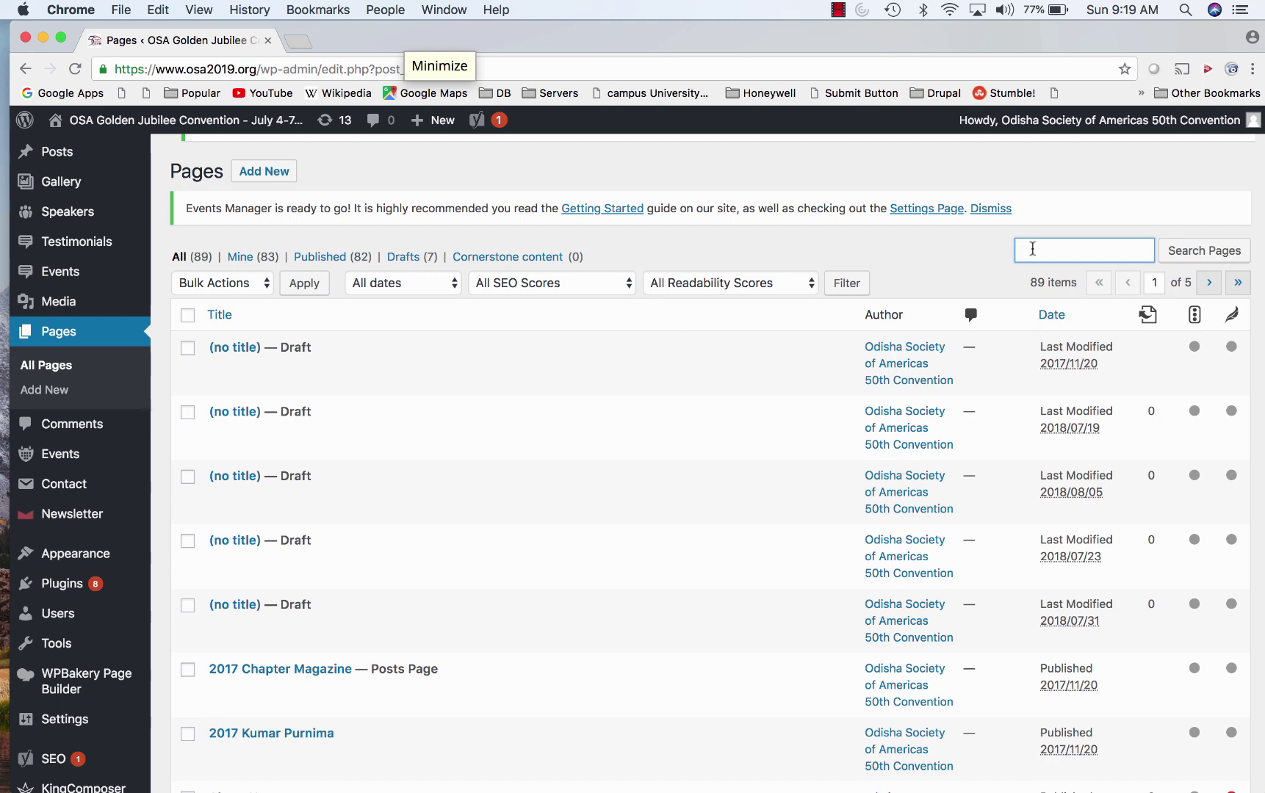
click(1196, 250)
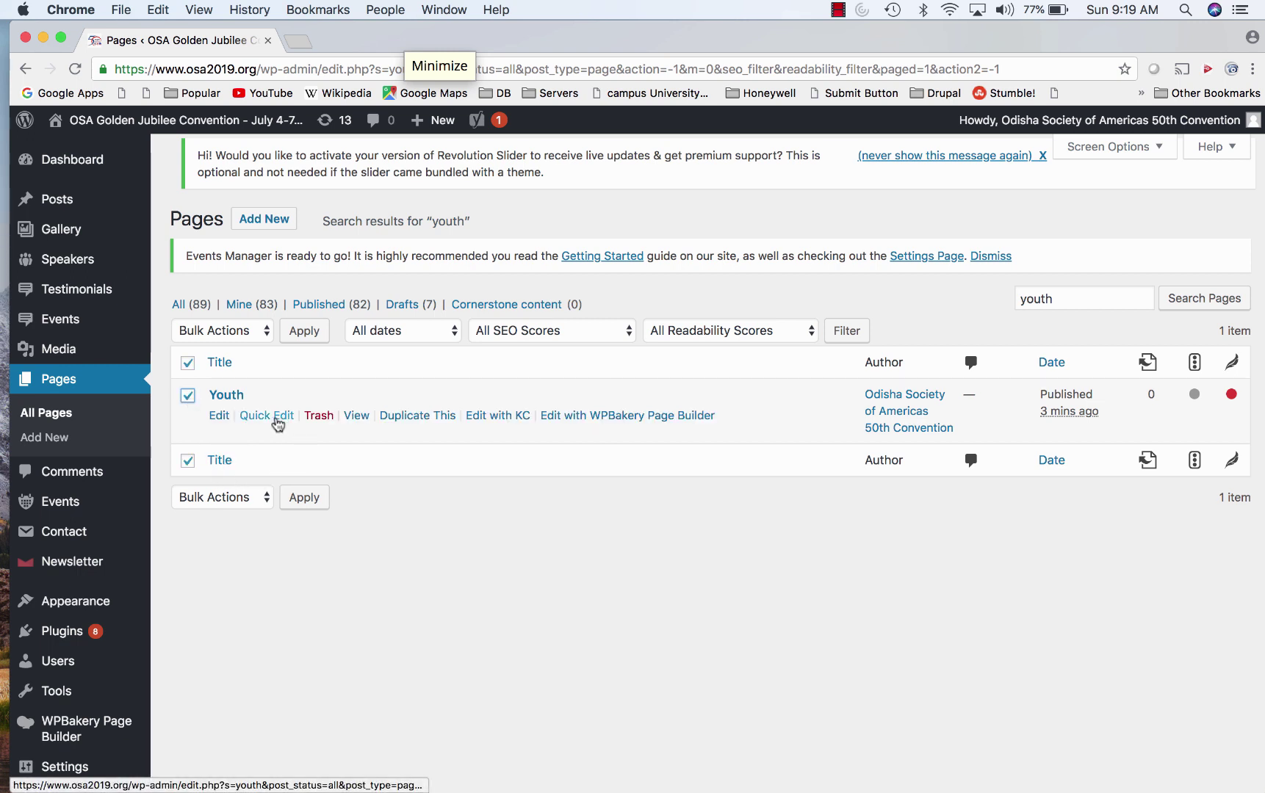
click(320, 416)
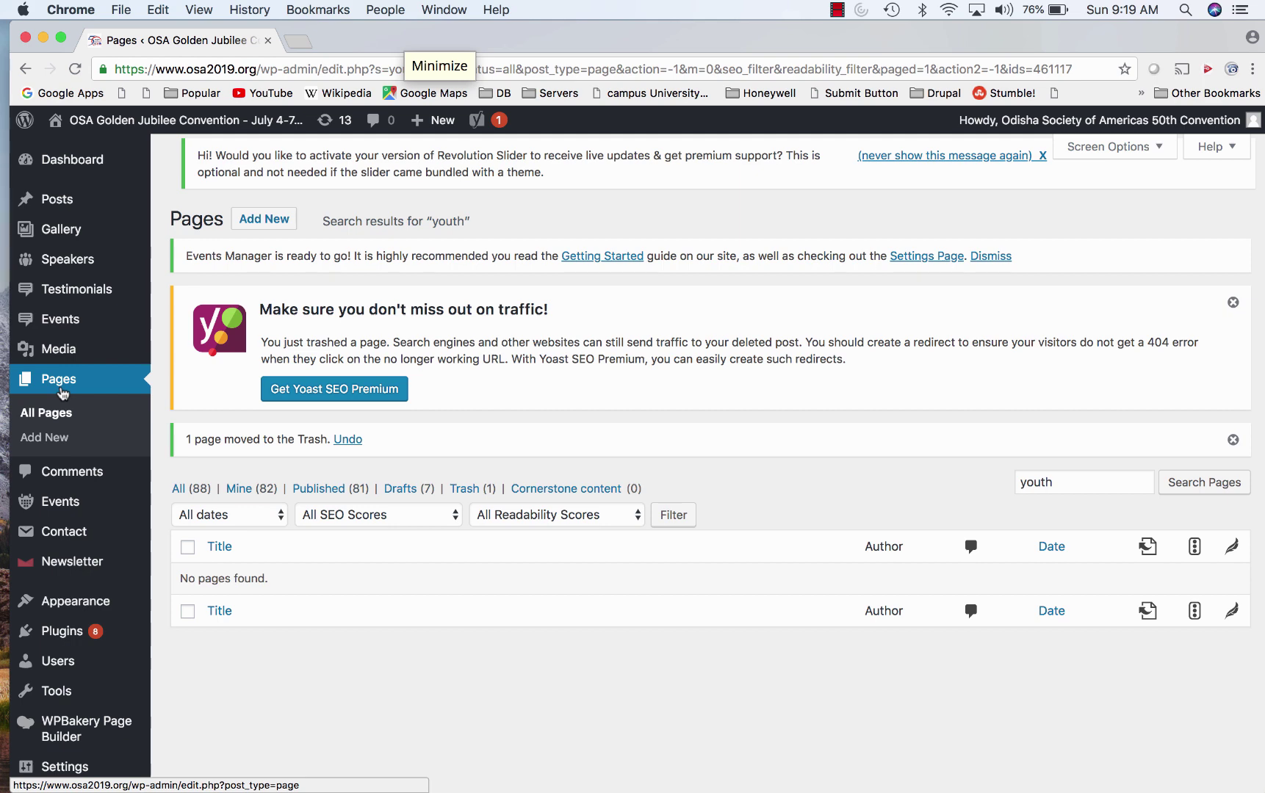
Step: Add a new page titled "Youth" and let its permalink generate
click(59, 443)
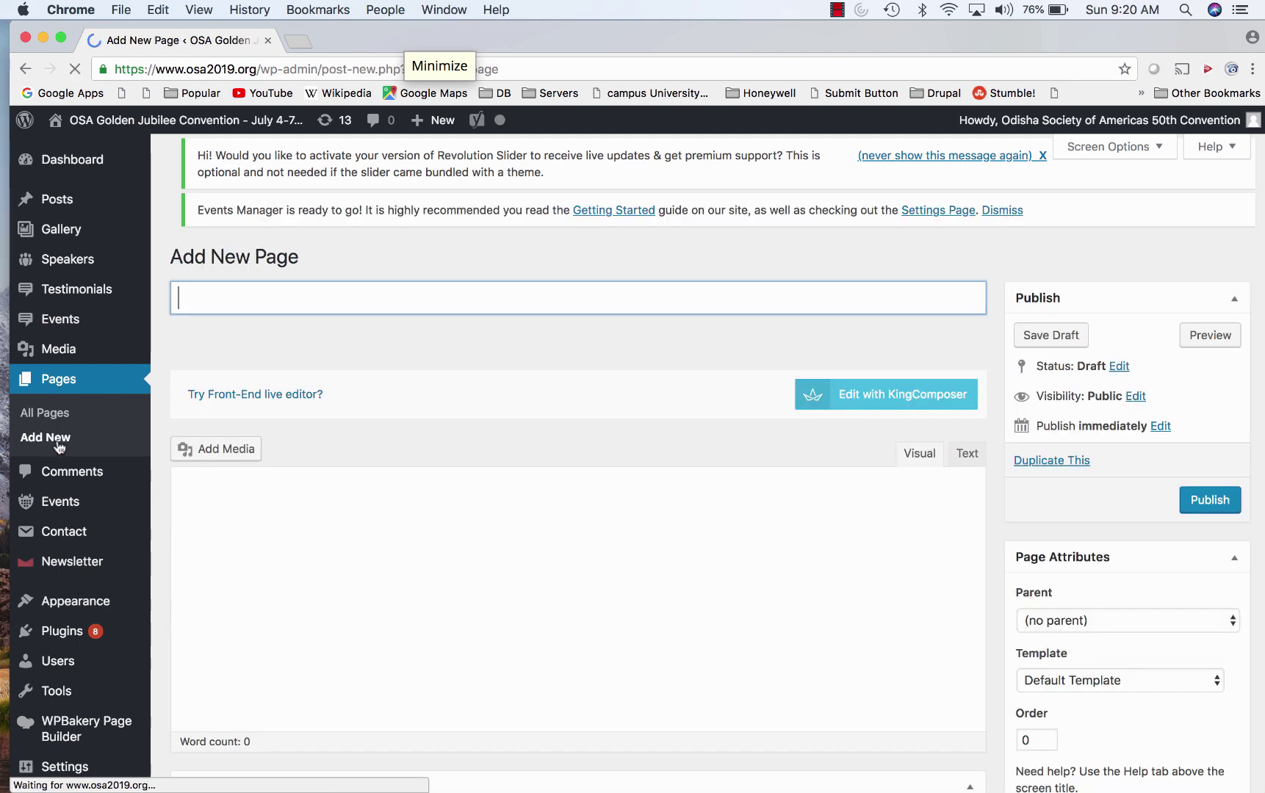
text(Youth)
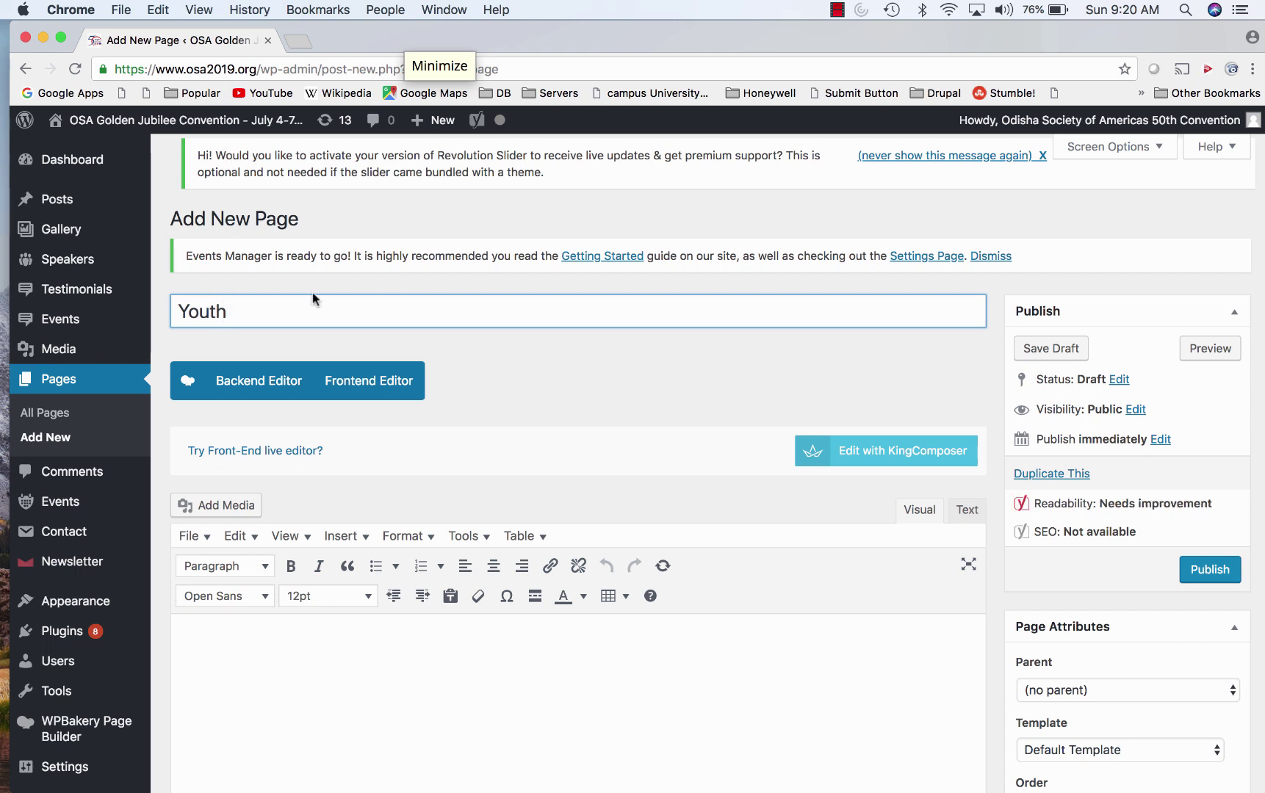
click(627, 403)
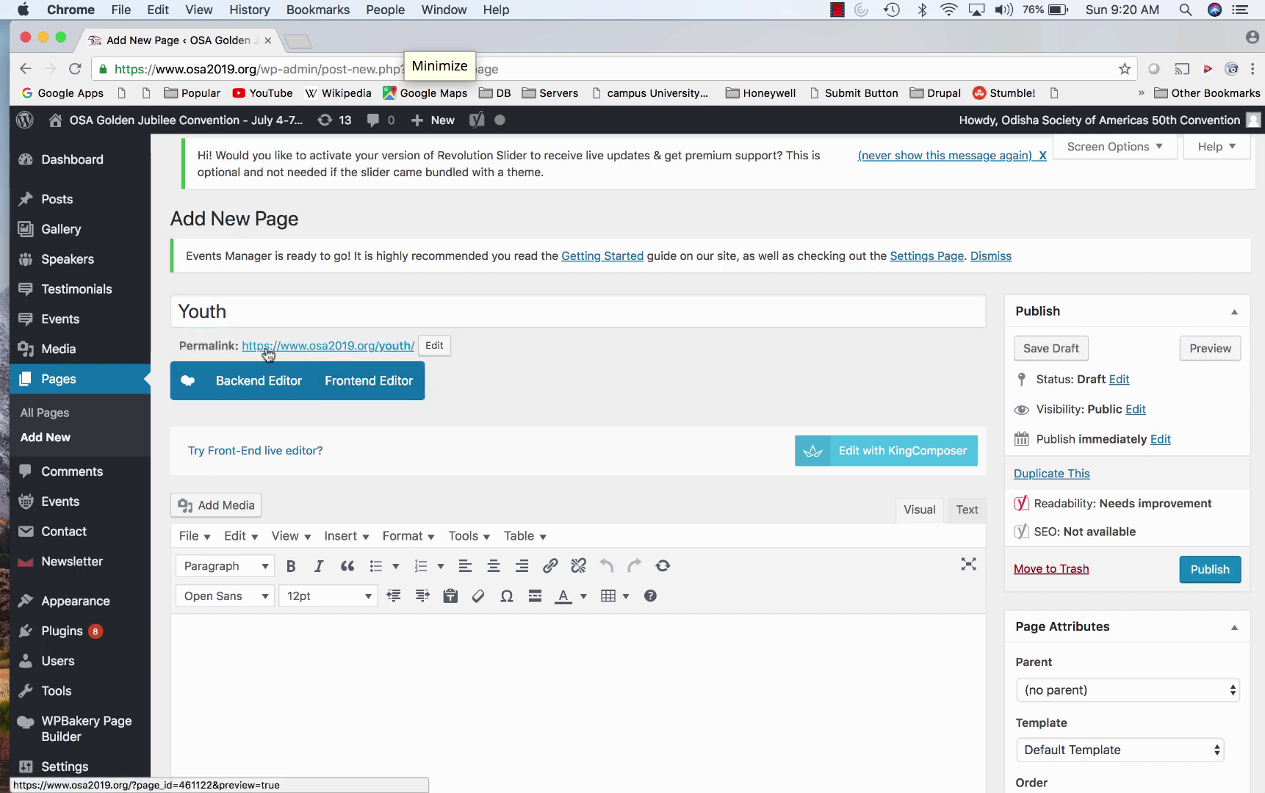
click(434, 345)
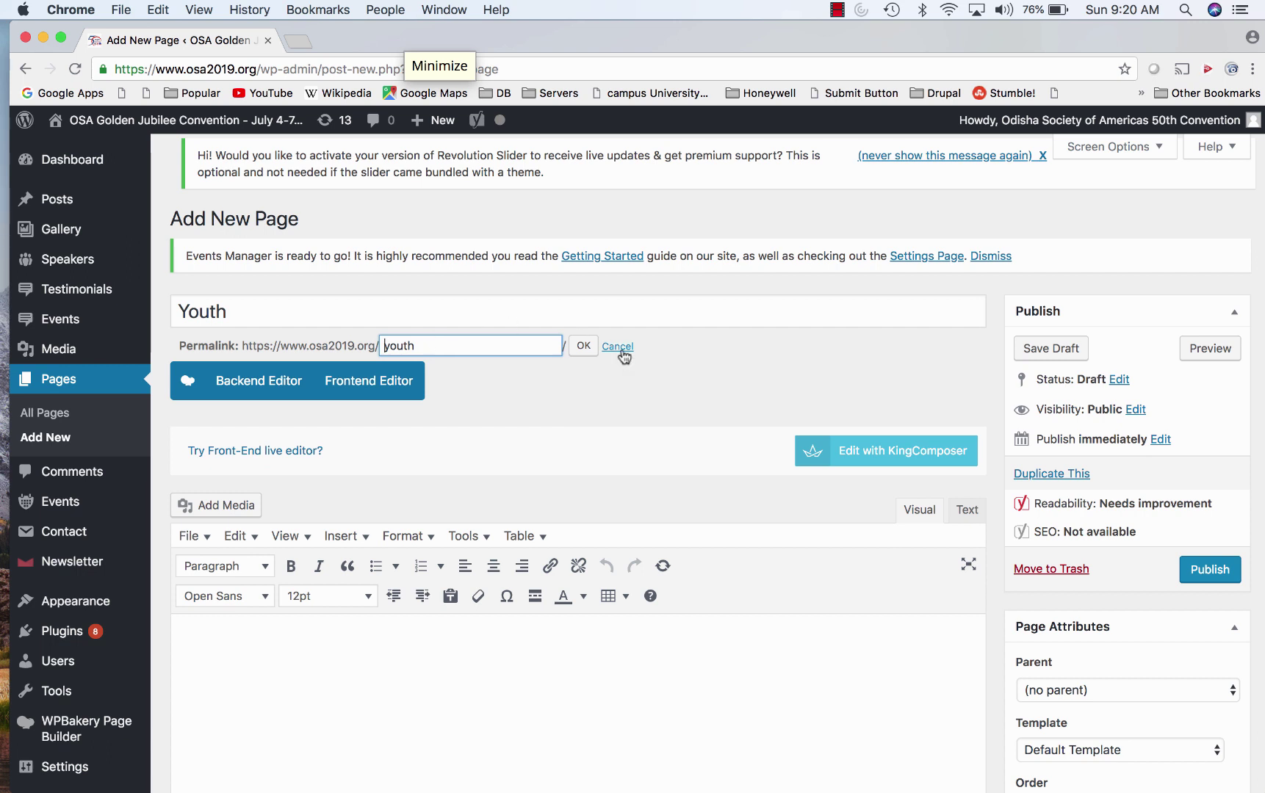
click(438, 300)
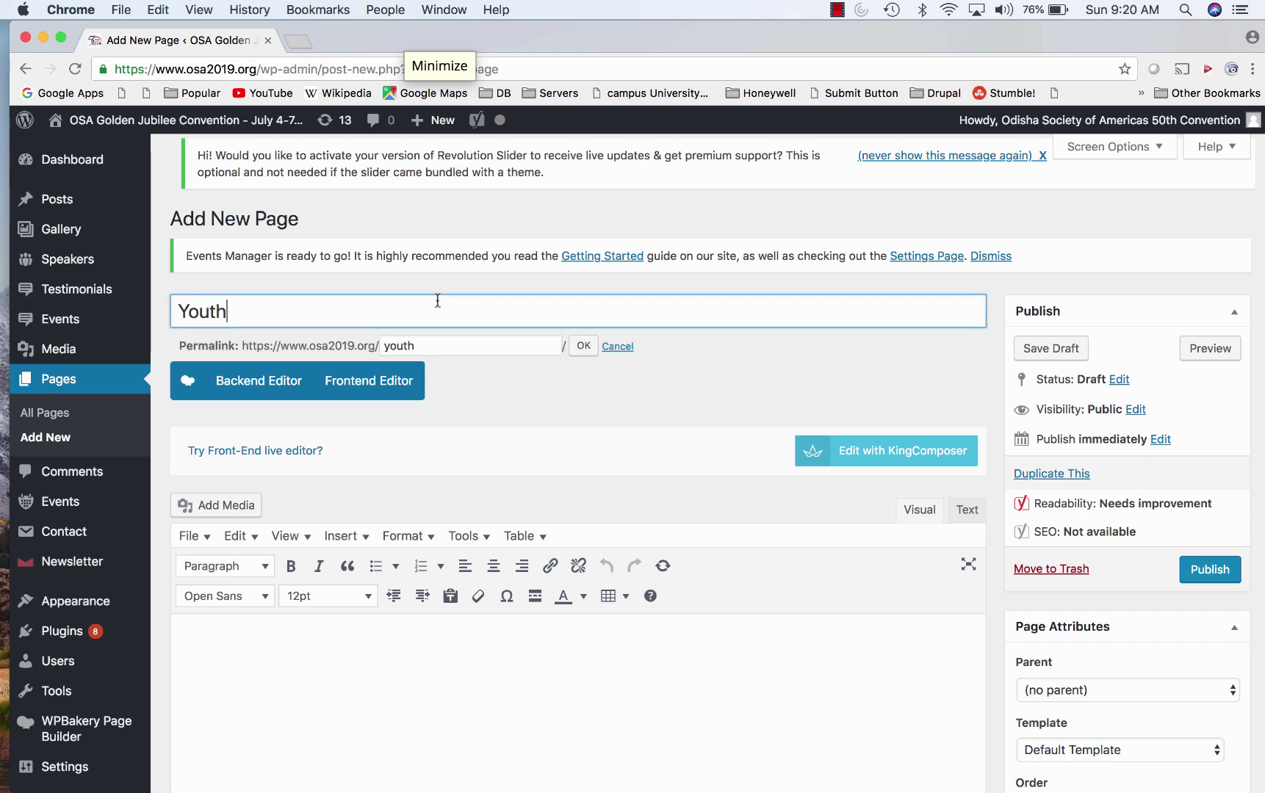
click(617, 346)
click(575, 641)
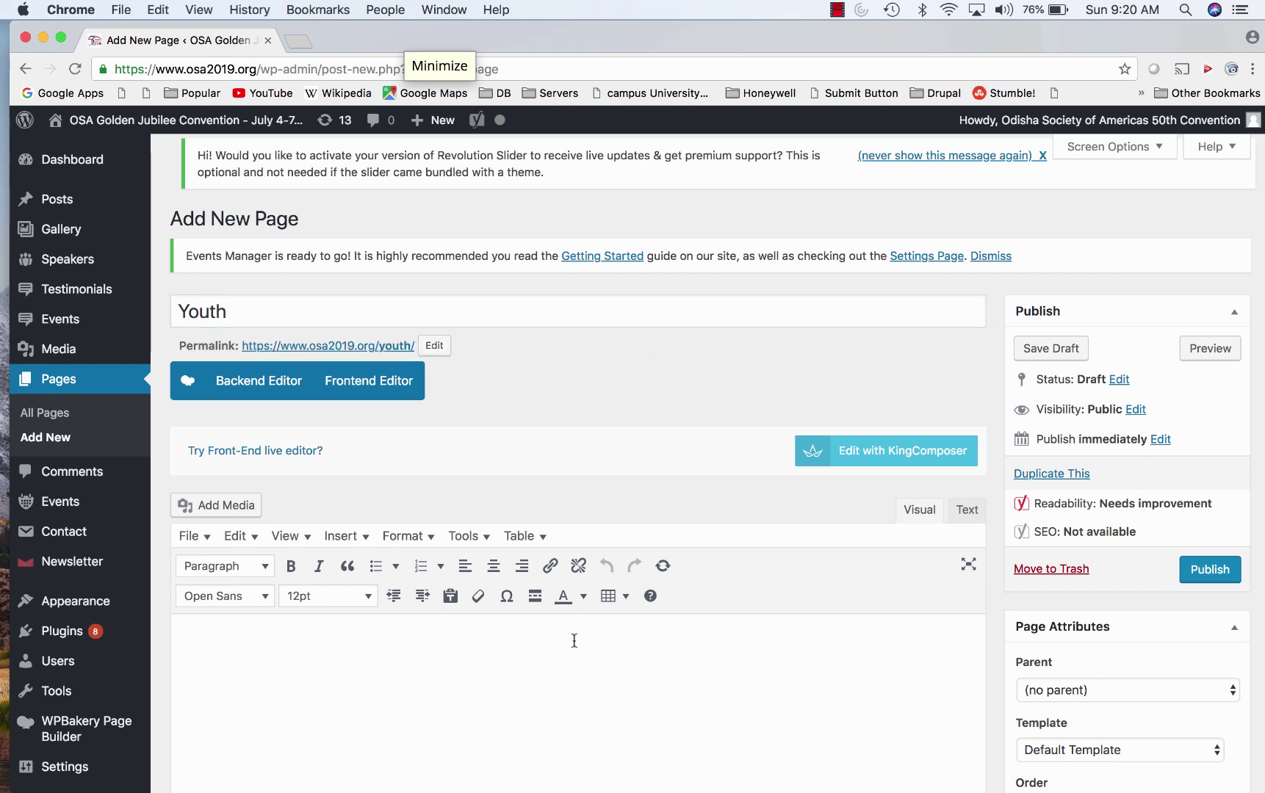
Step: Publish the new Youth page and open it in the WPBakery frontend editor
scroll(450, 454, down, 3)
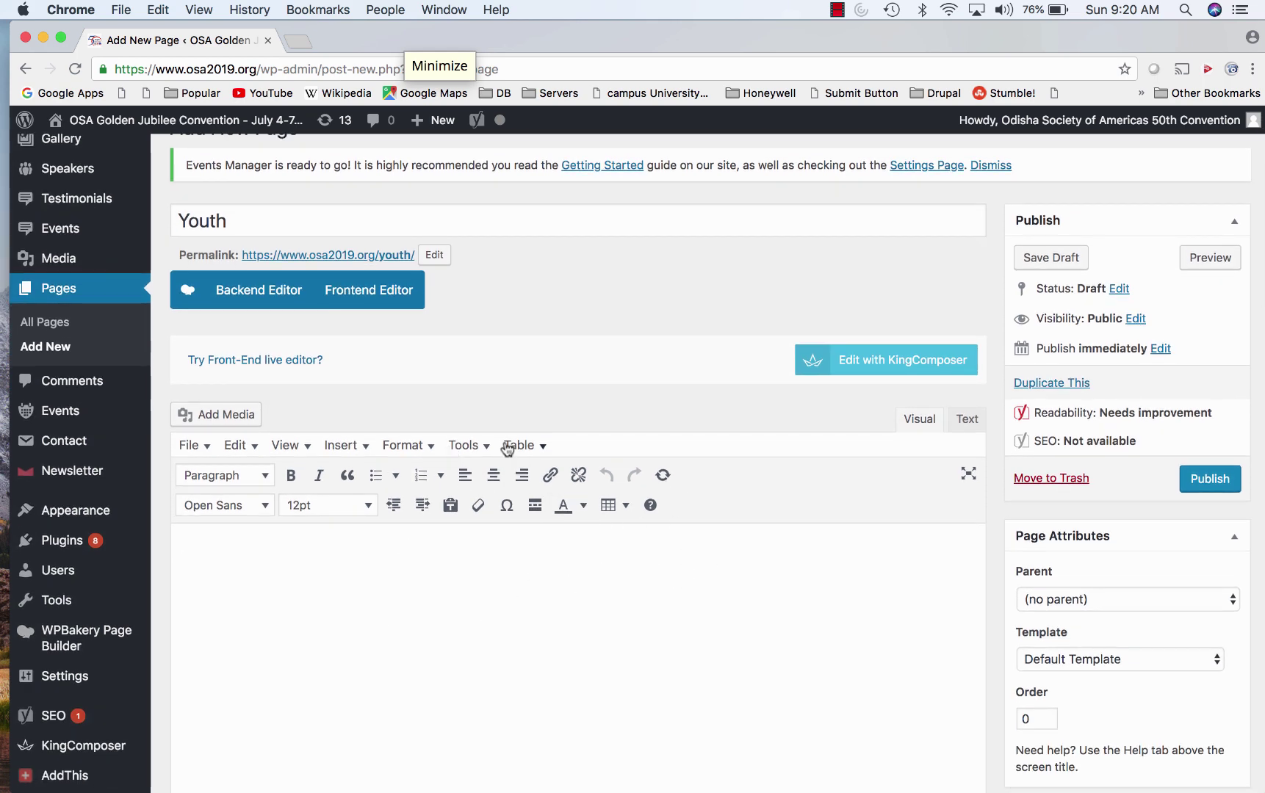
click(414, 297)
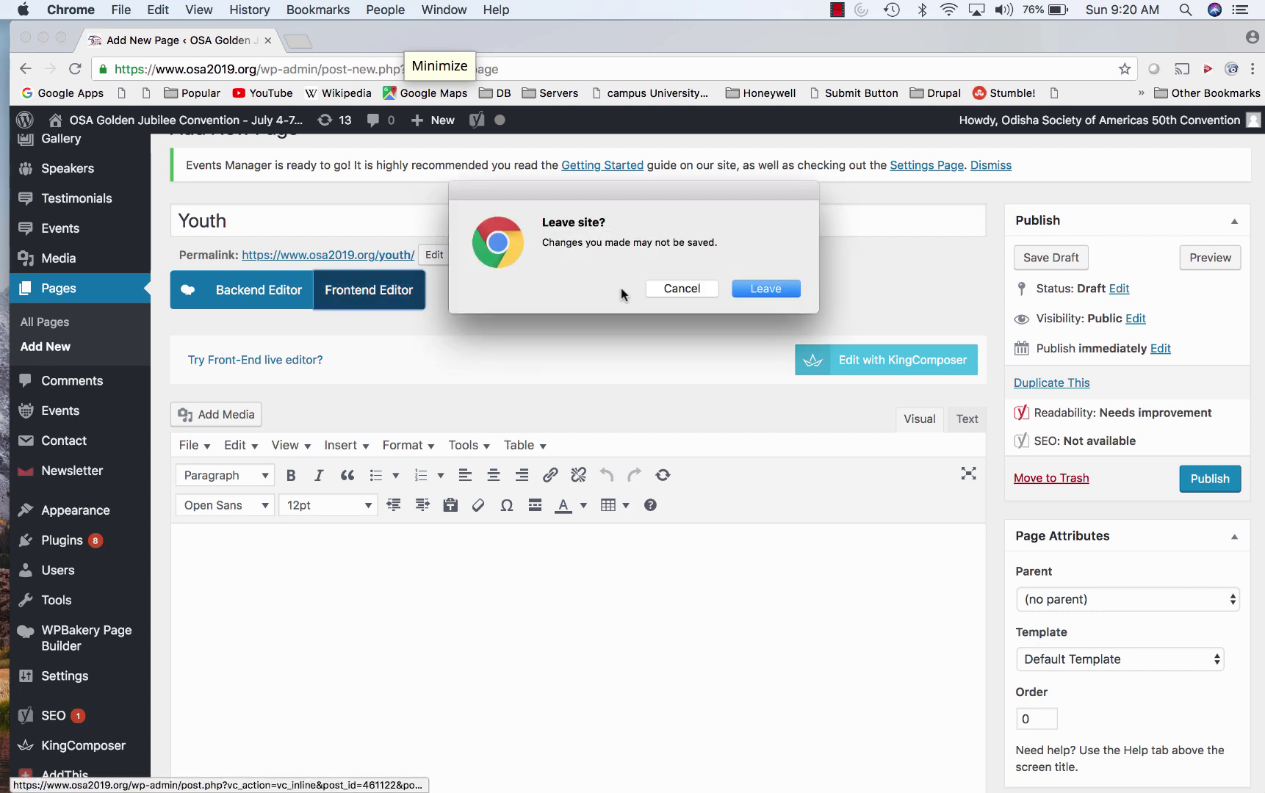
click(672, 289)
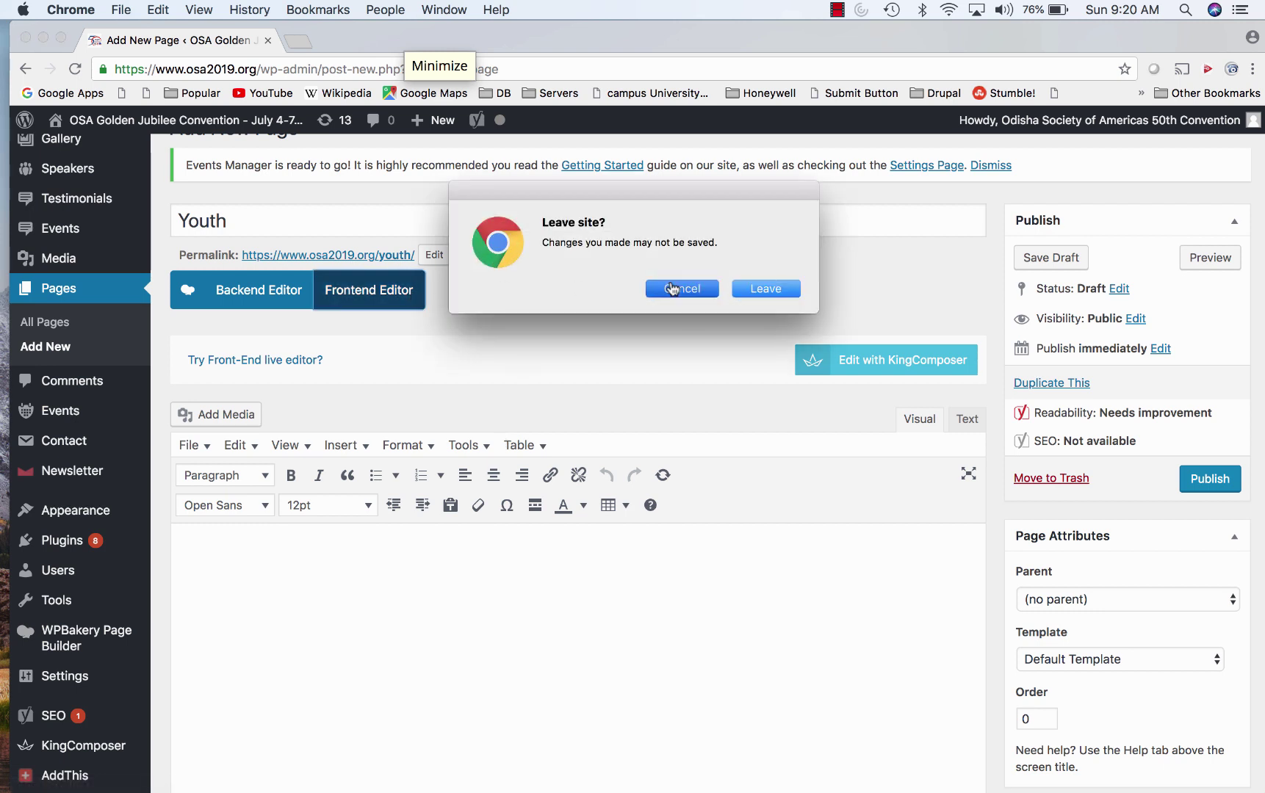
click(1187, 485)
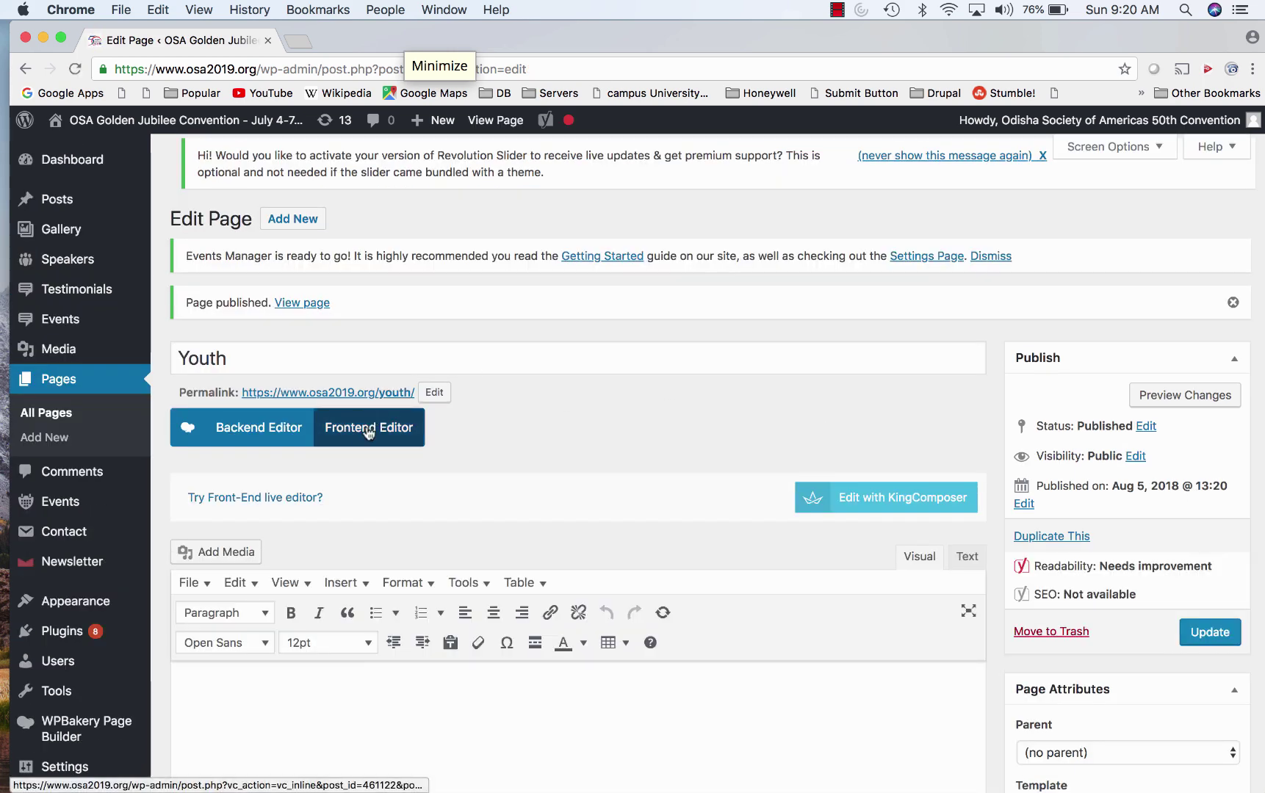
click(368, 433)
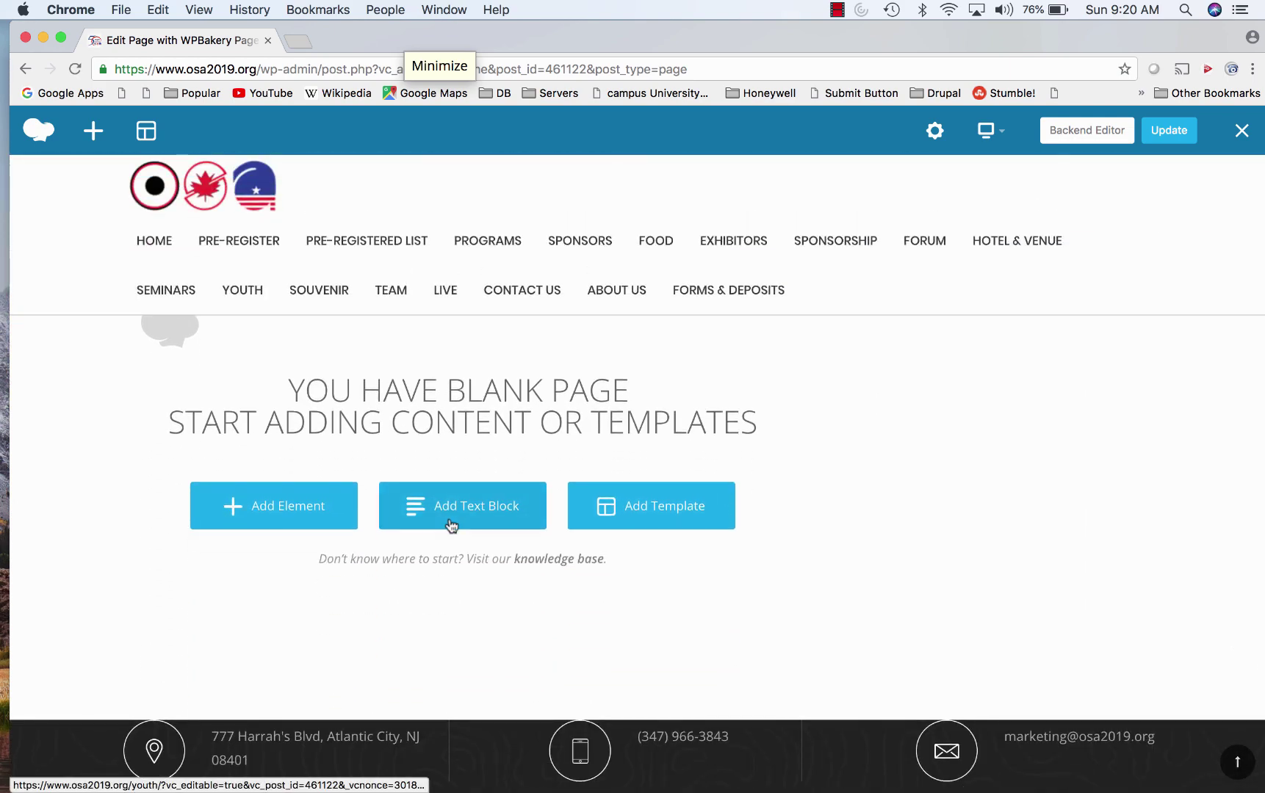
Step: Add a Video Player element to the blank Youth page, finding it by searching the elements for "you"
click(312, 507)
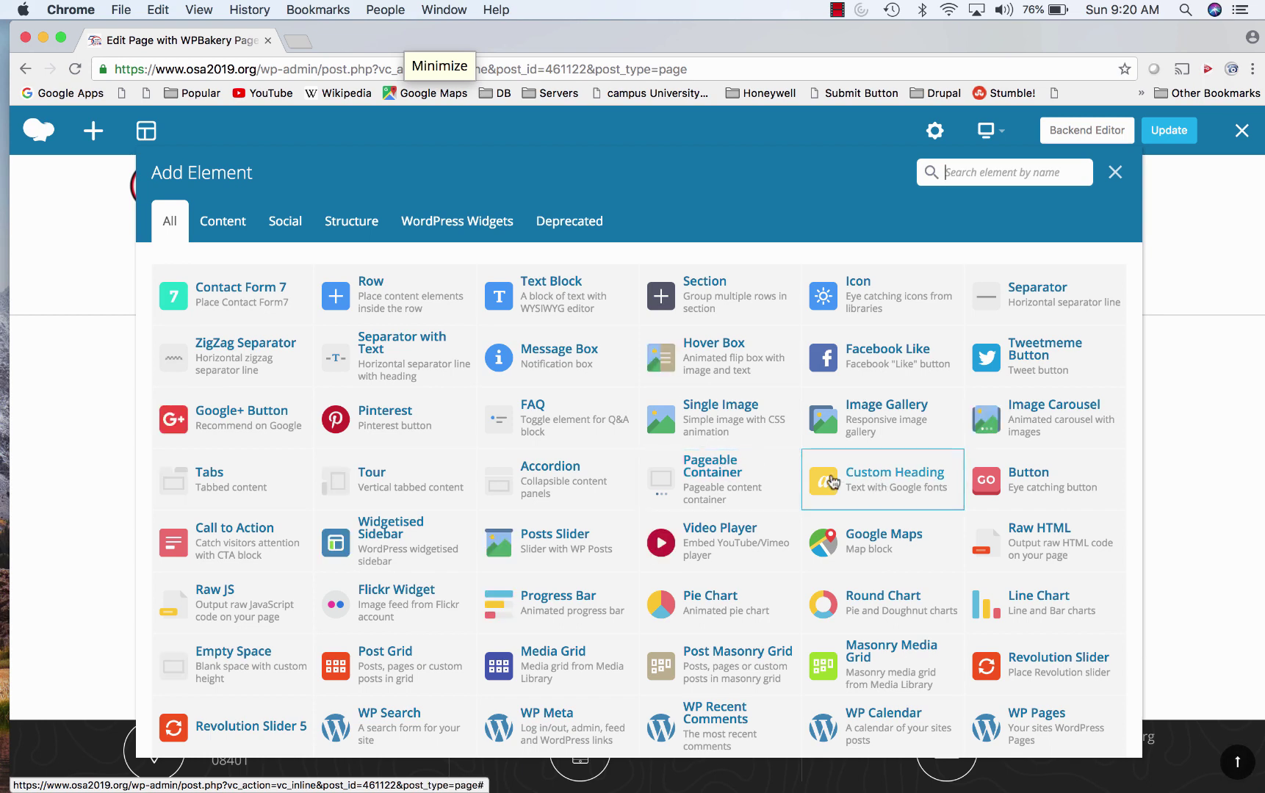
scroll(832, 481, down, 2)
scroll(818, 503, up, 2)
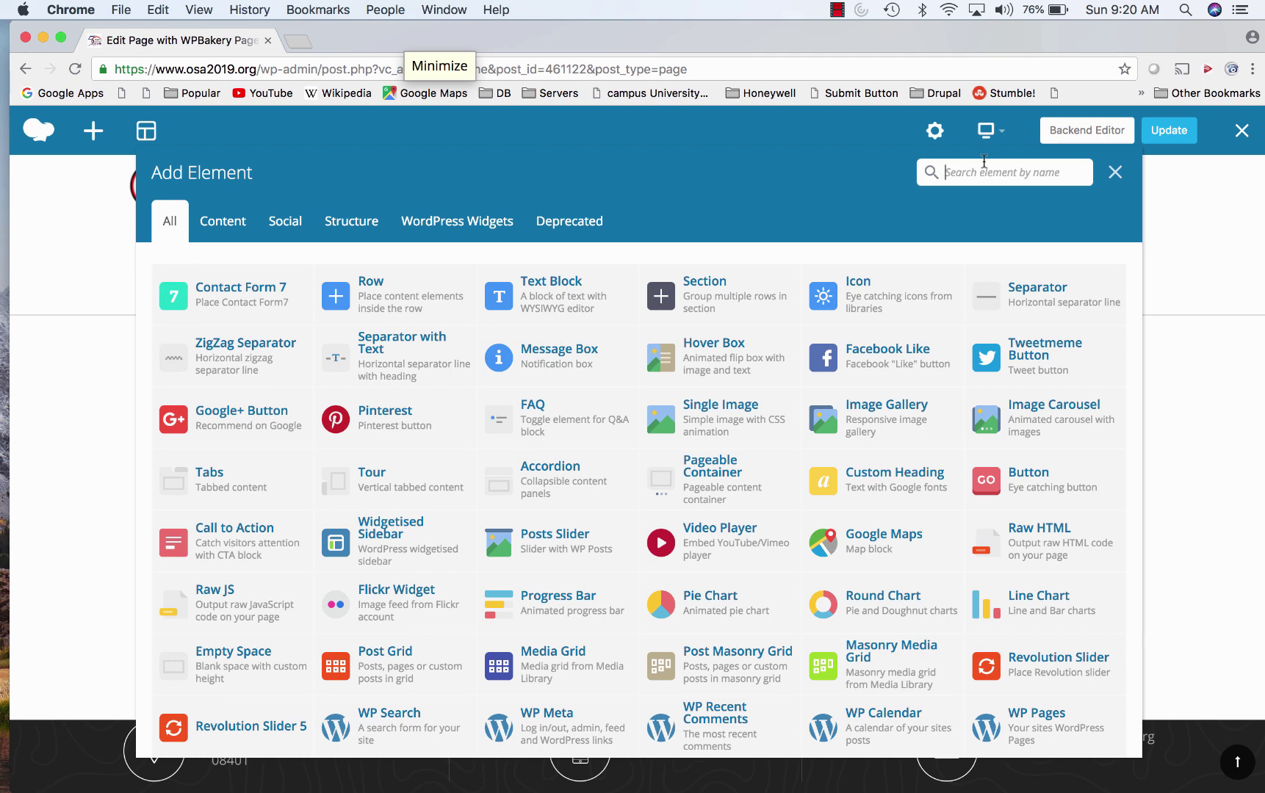
text(you)
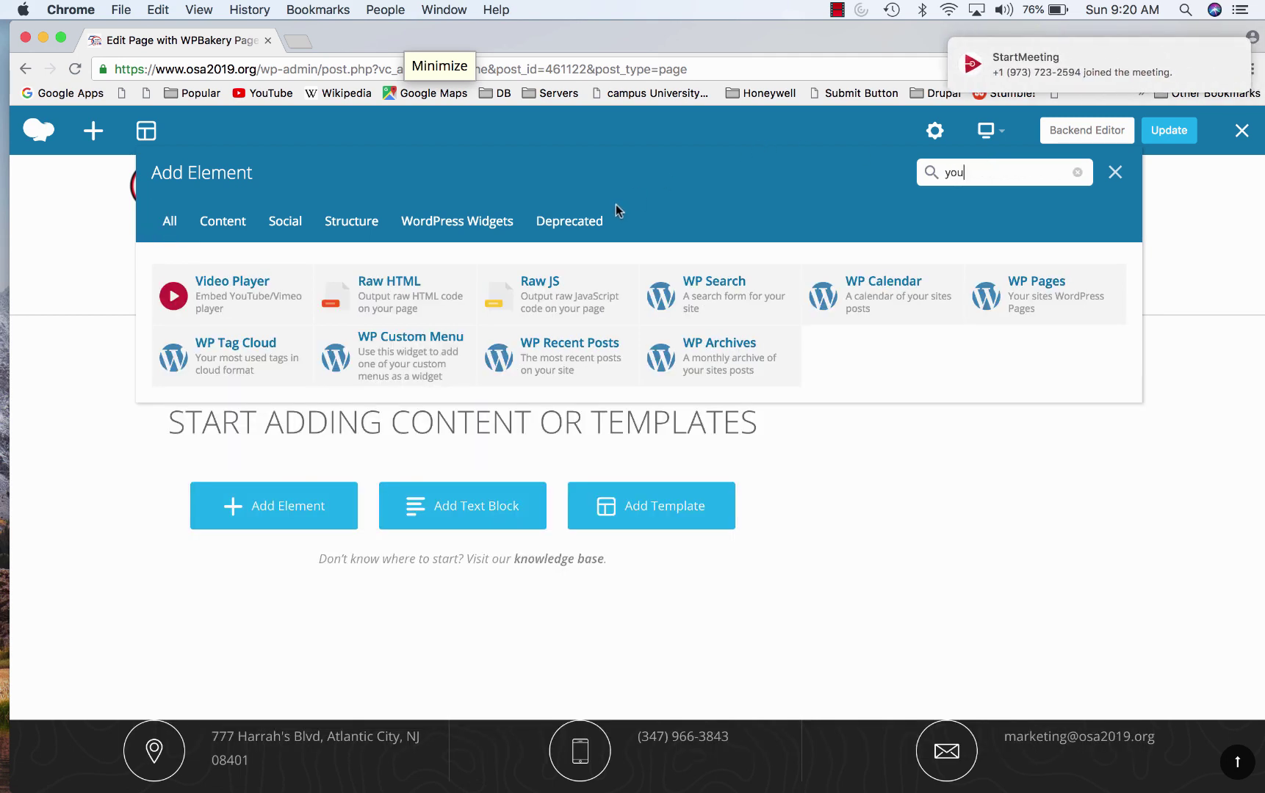
click(245, 294)
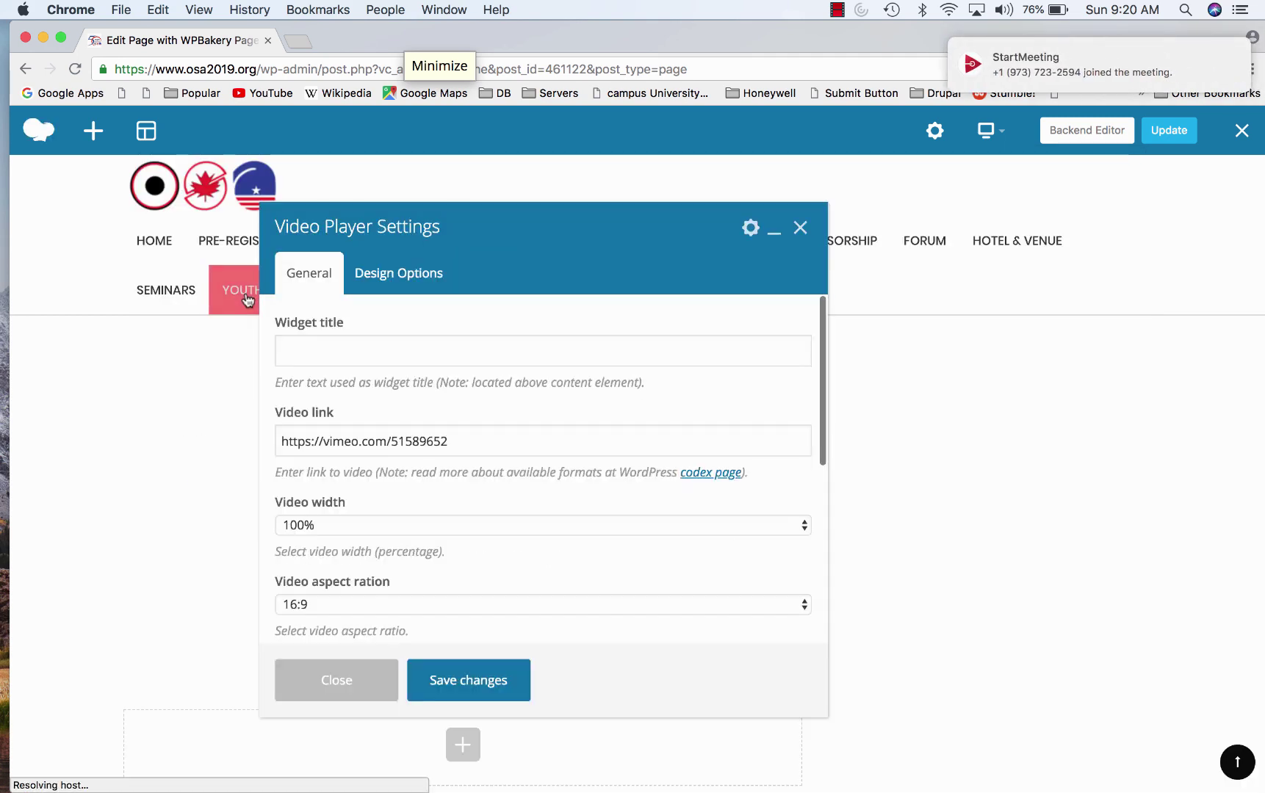
Step: Open the suggested YouTube video of the New Jersey Chapter's first president speaking on the 50th Convention in a new browser tab
click(298, 41)
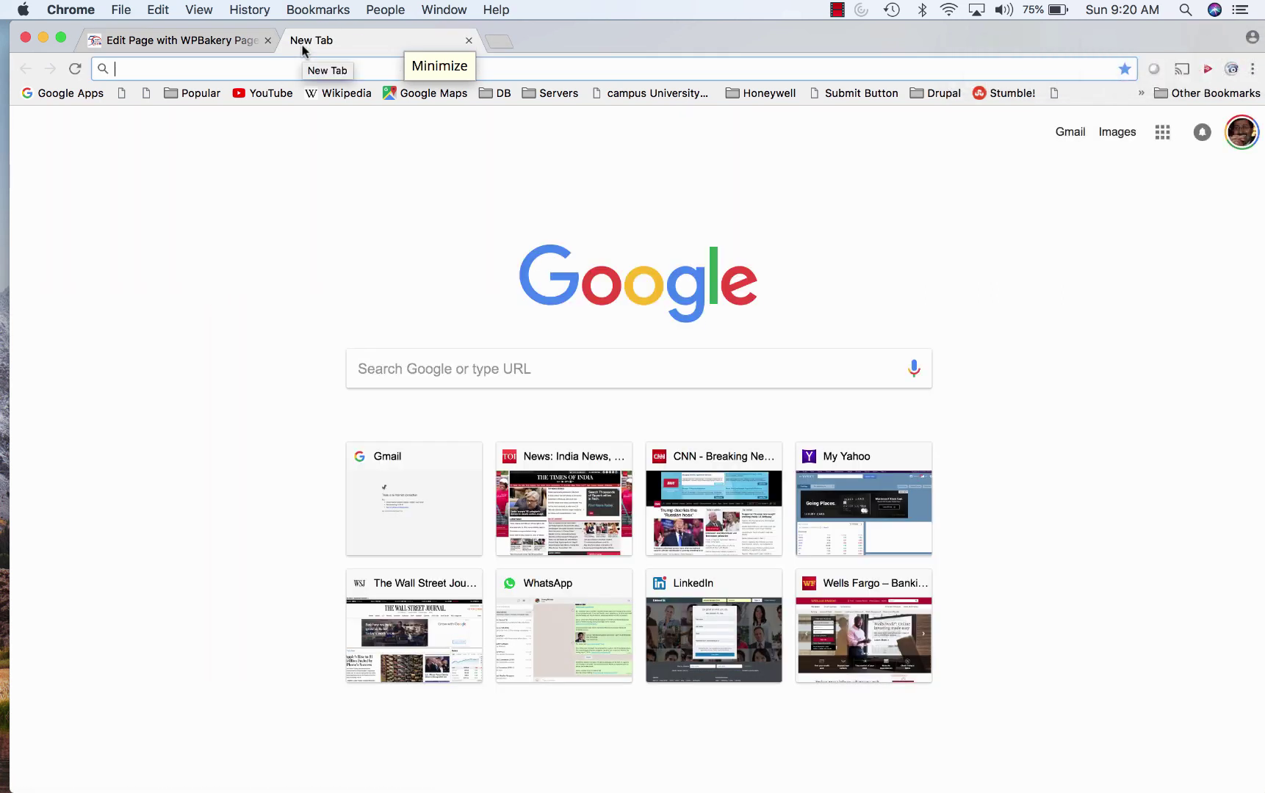
text(youtube.com)
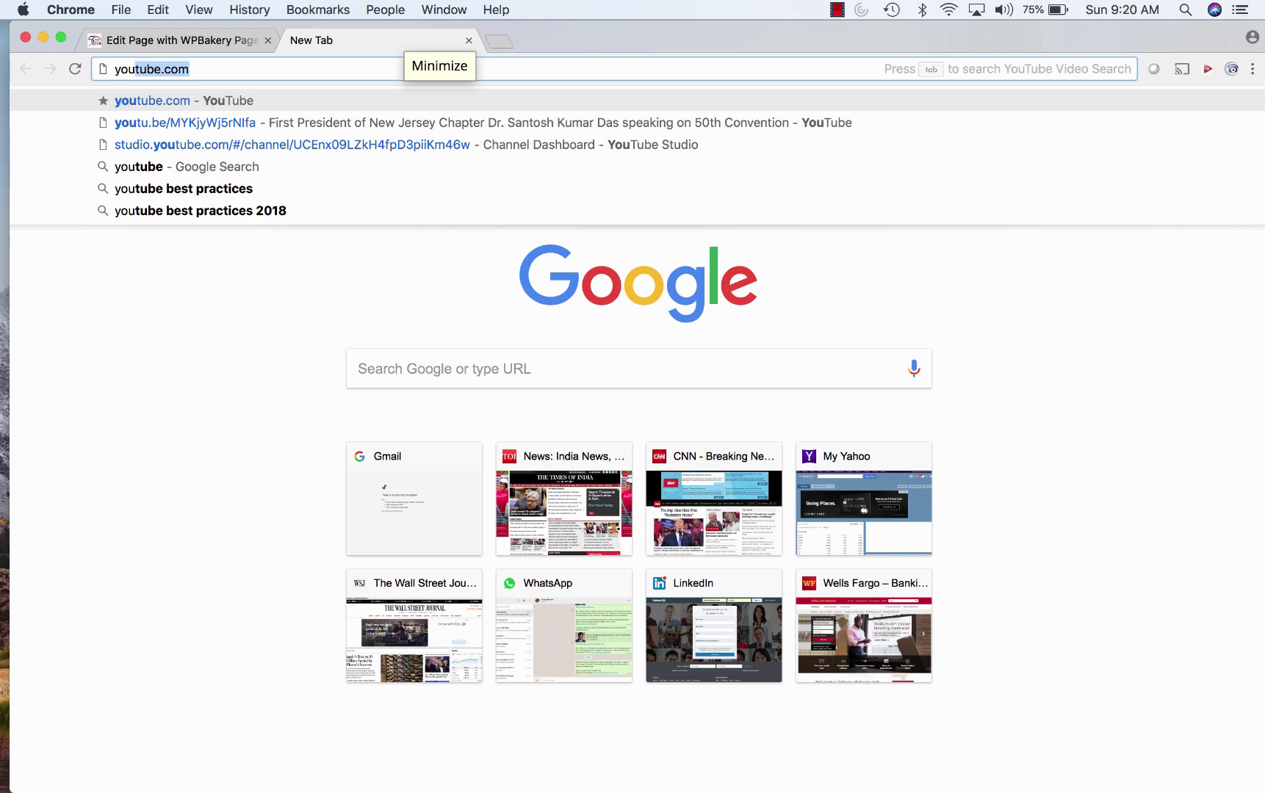
click(177, 124)
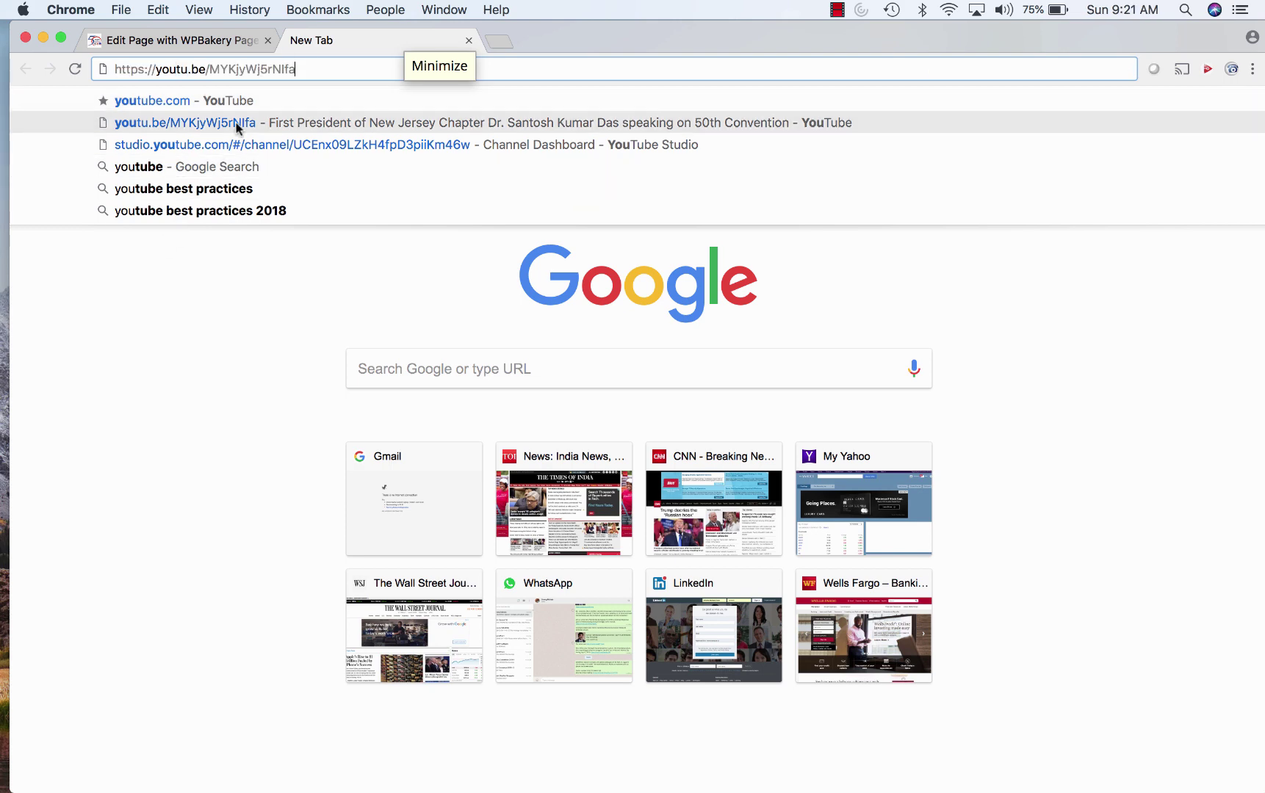
click(308, 71)
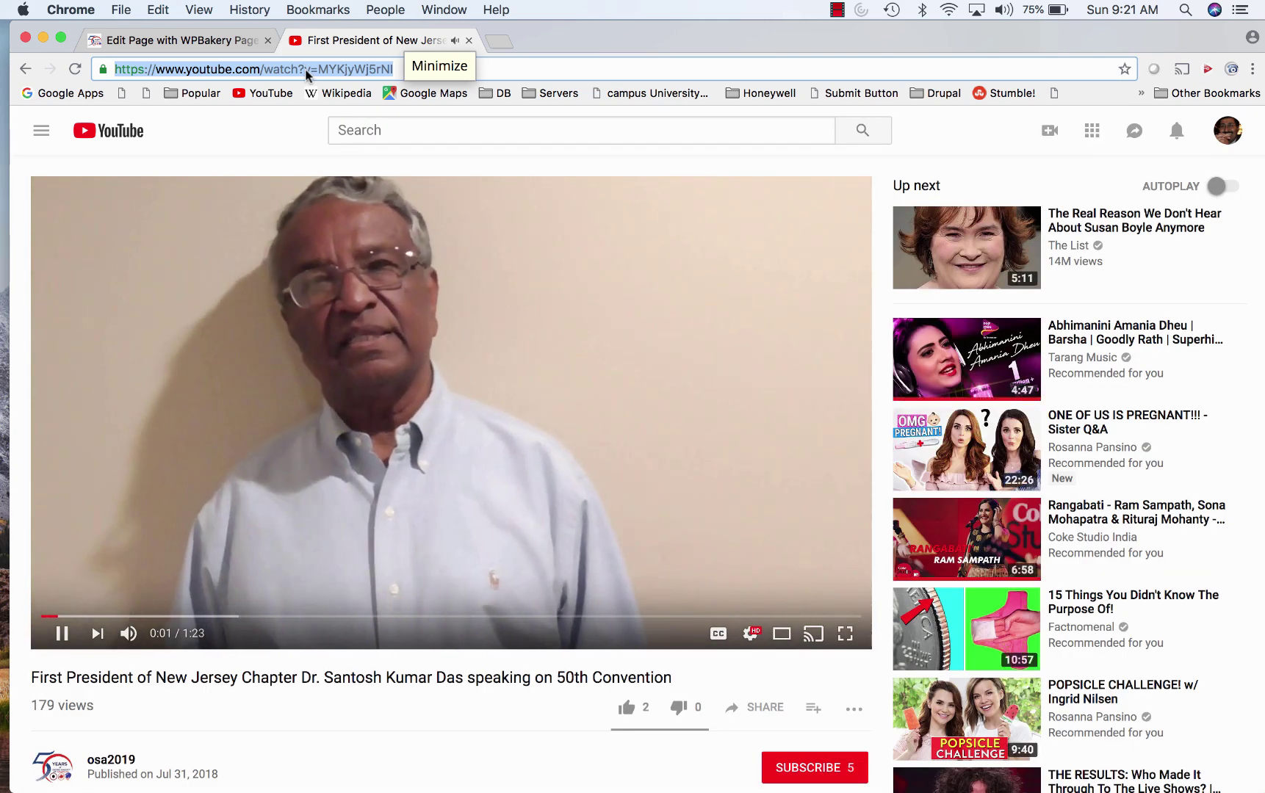
click(470, 41)
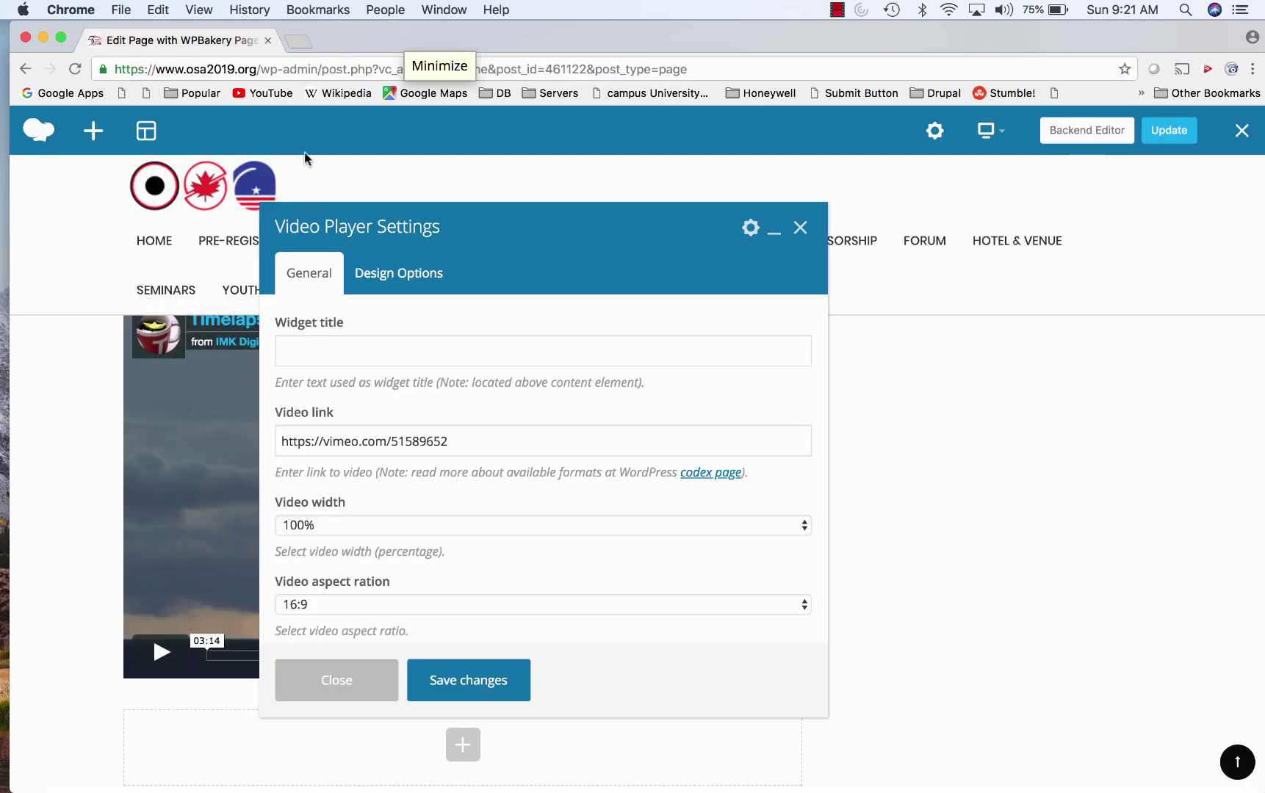
click(433, 449)
key(super+a)
text(https://www.youtube.com/watch?v=MYKjyWj5rNI)
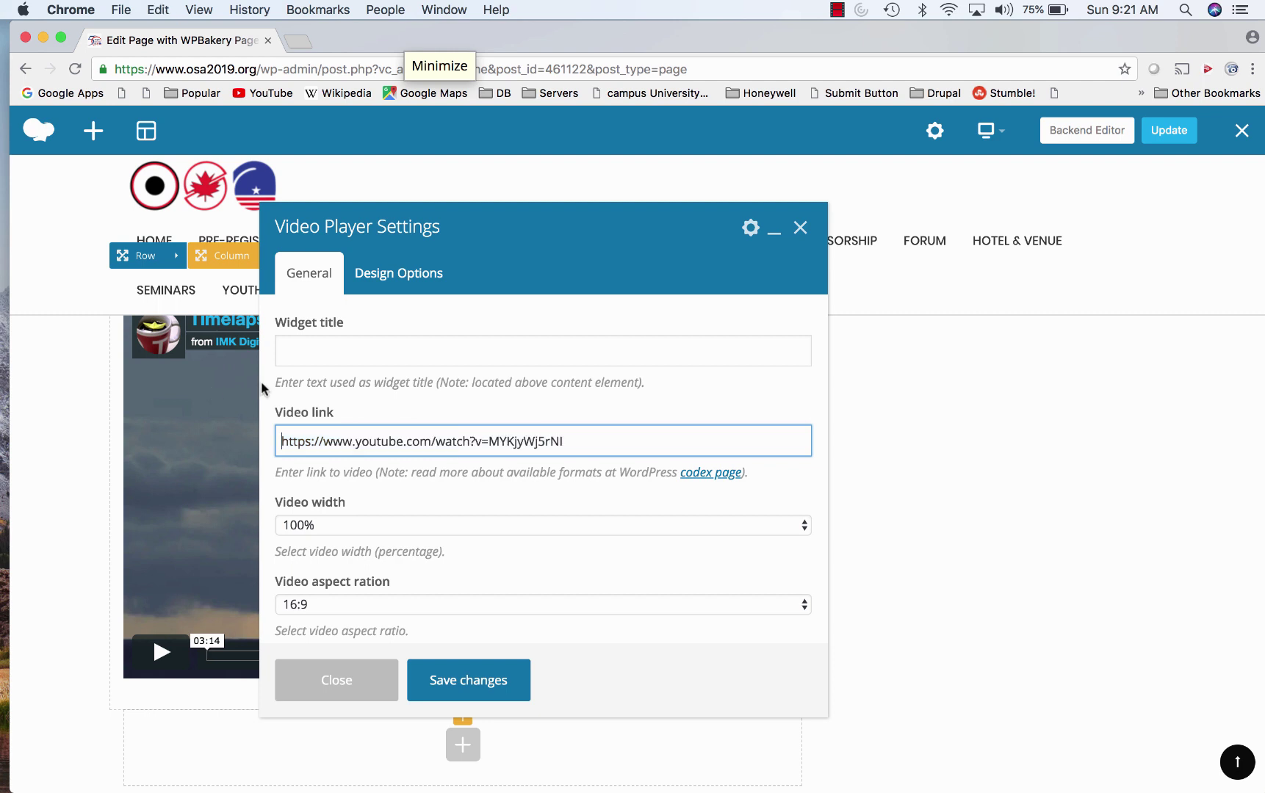
Step: Save the Video Player settings with the widget title left blank, close them, and update the Youth page
click(372, 353)
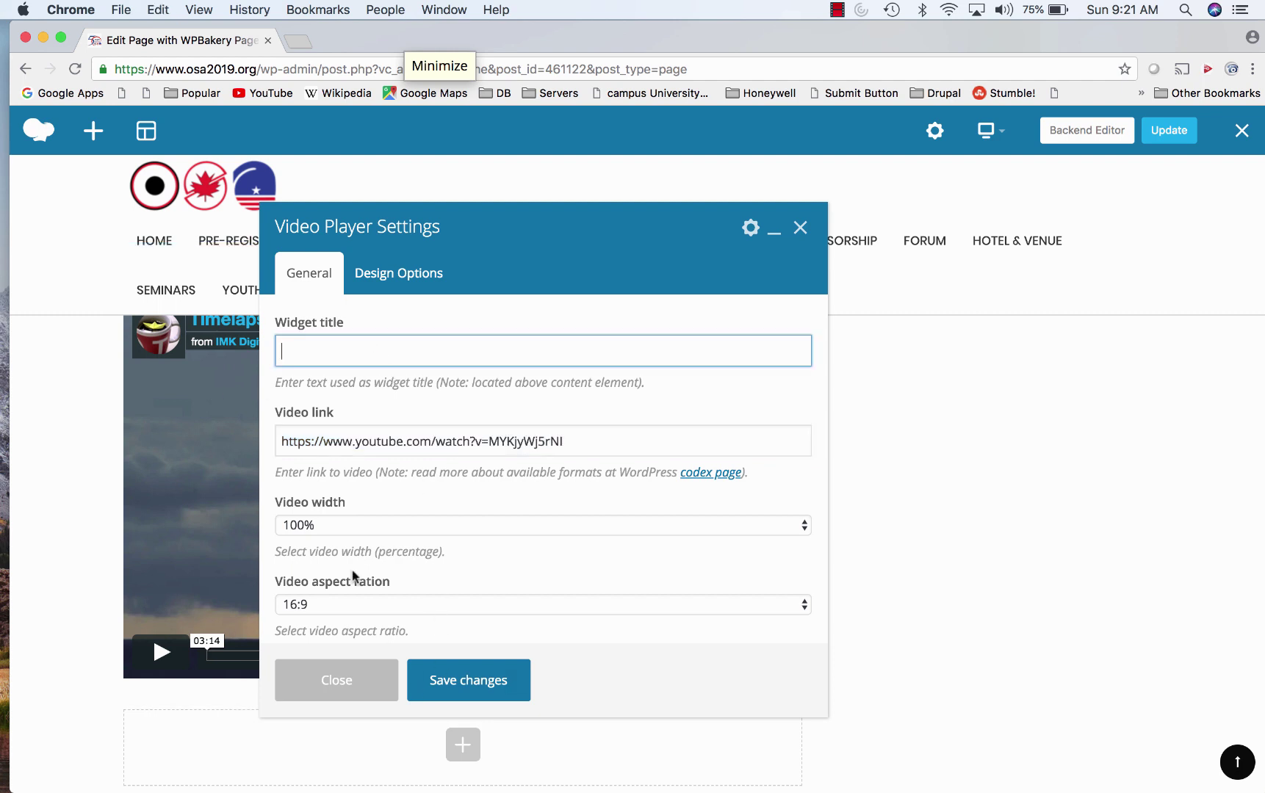
scroll(374, 536, down, 3)
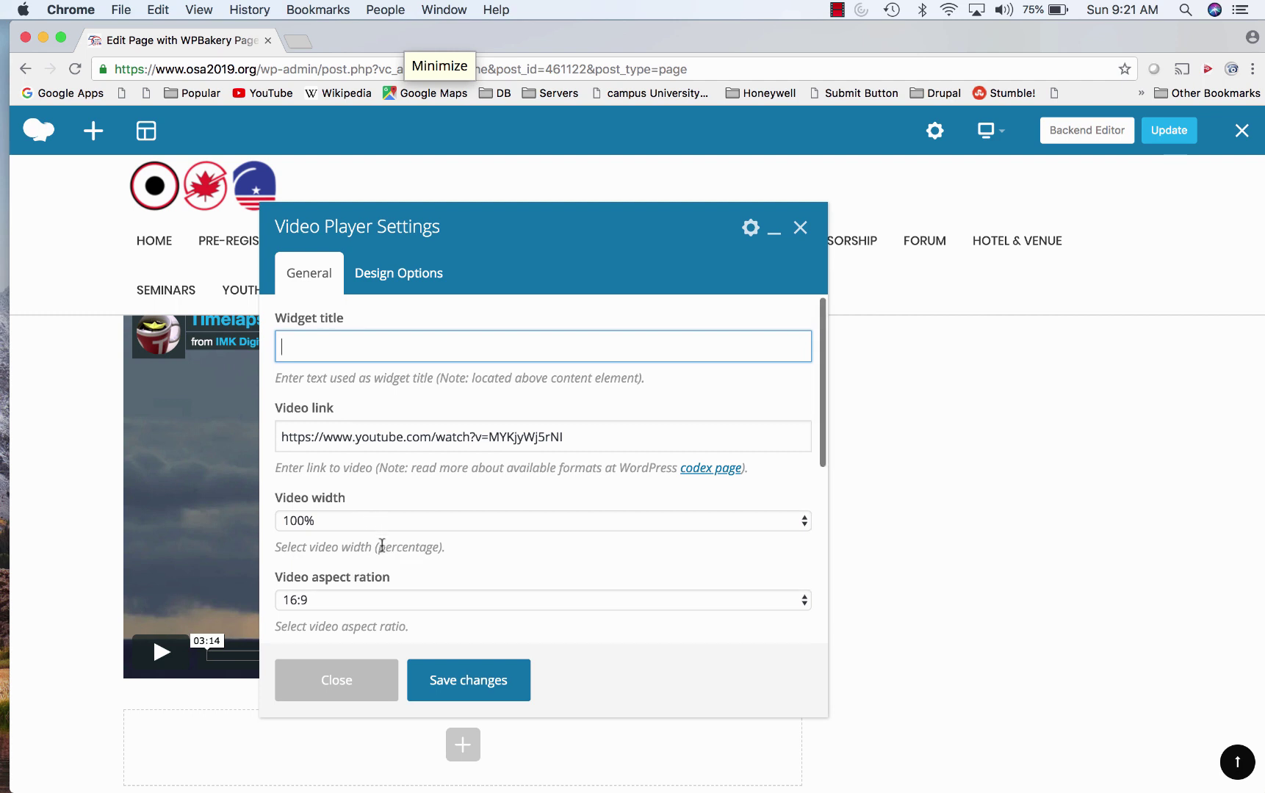
click(452, 684)
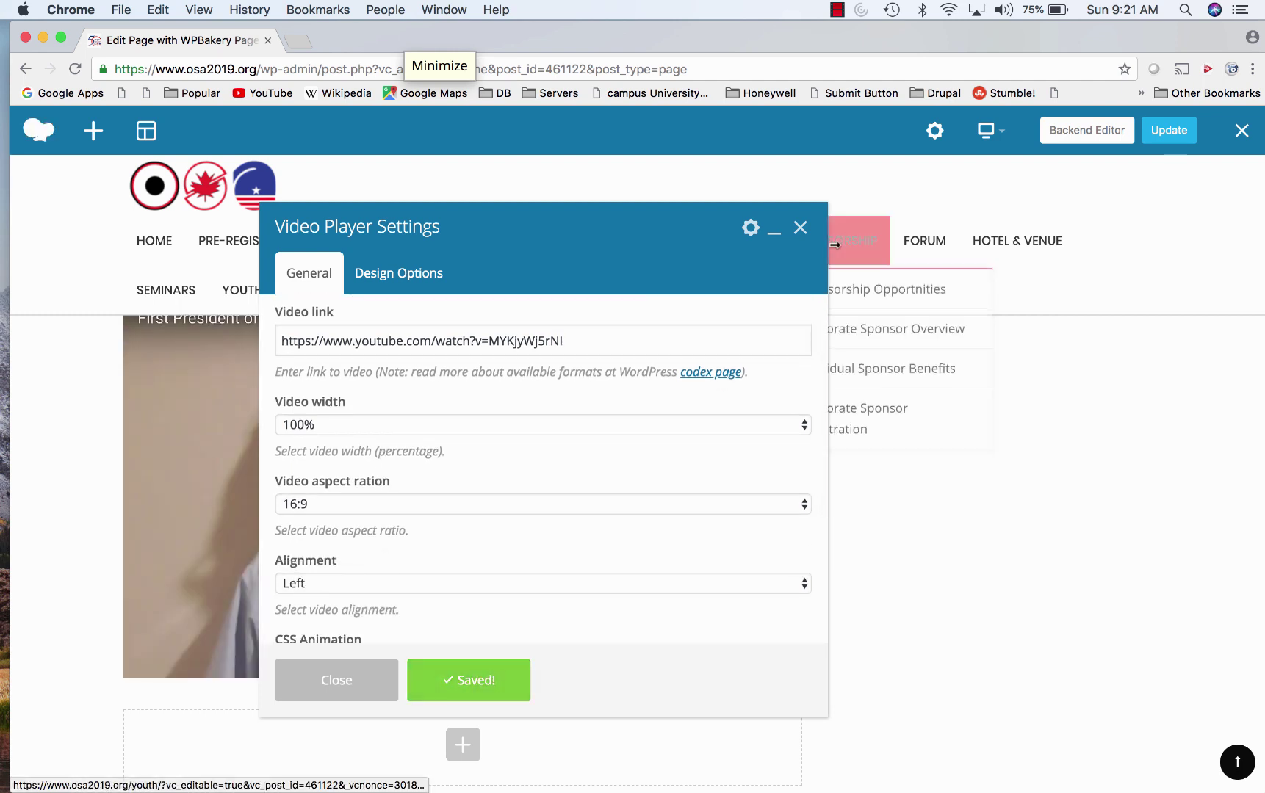
click(808, 232)
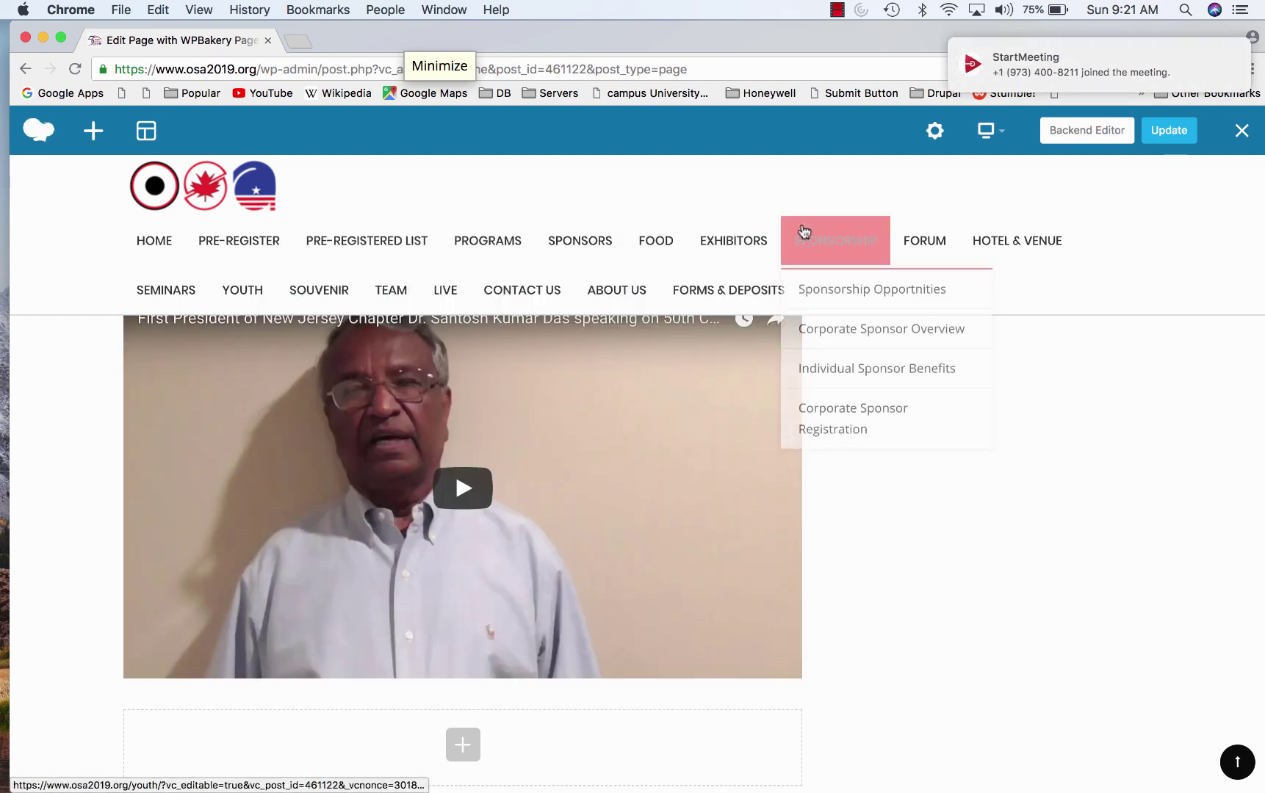
click(1169, 136)
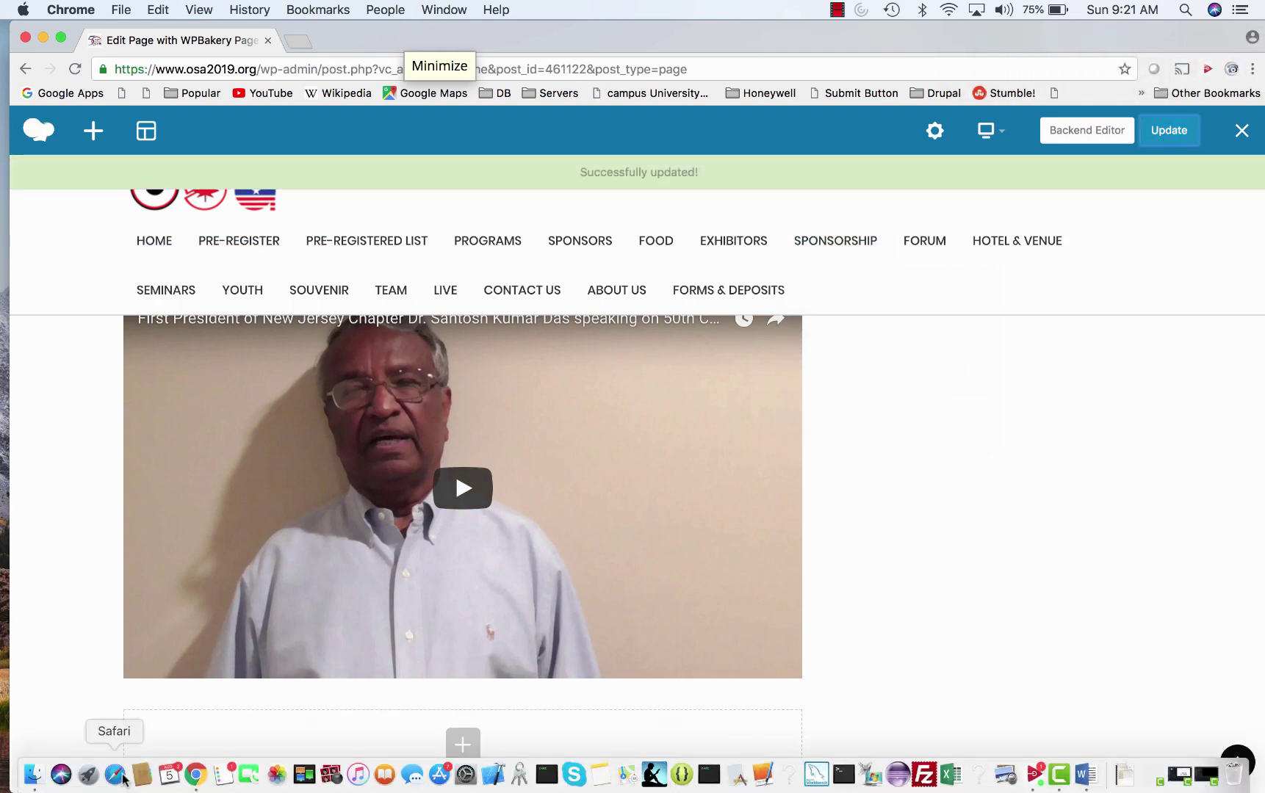
Step: Switch to Safari, open osa2019.org/youth, and look over the published page for the embedded video
click(117, 776)
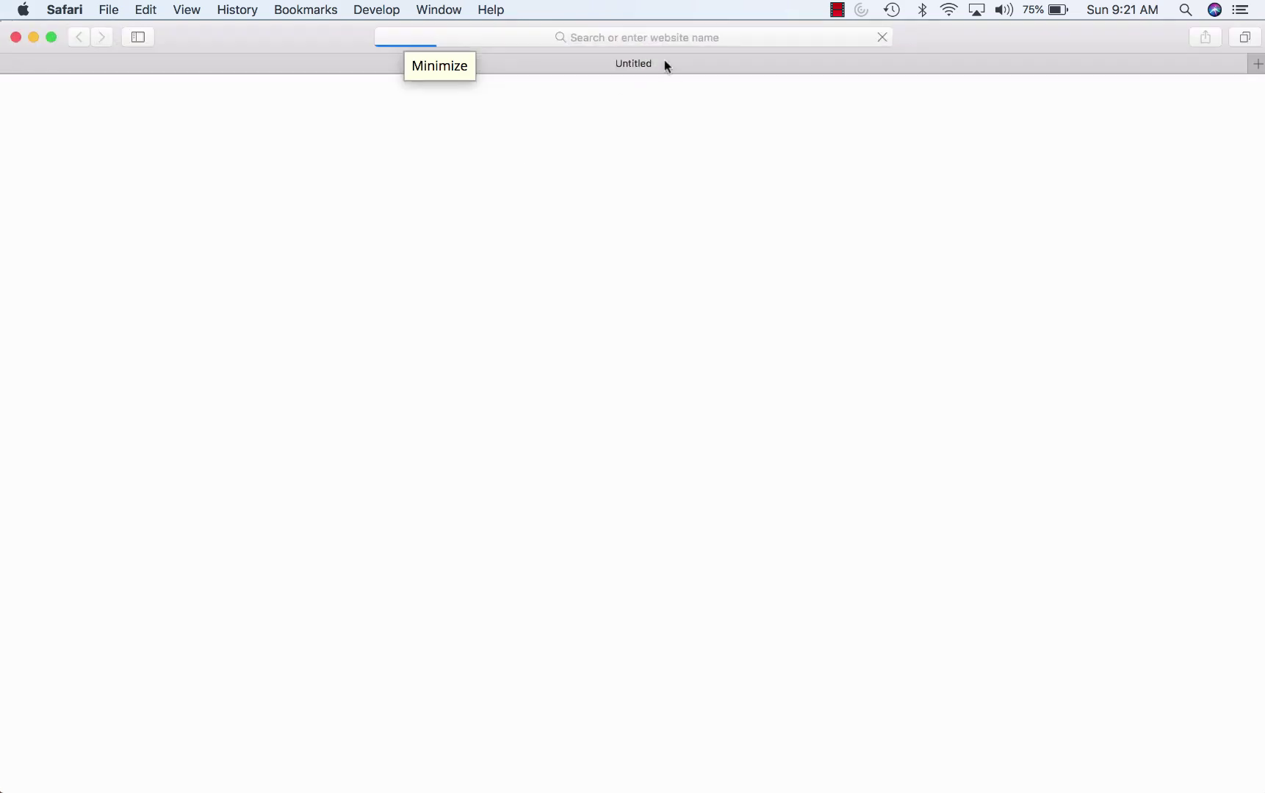
click(672, 38)
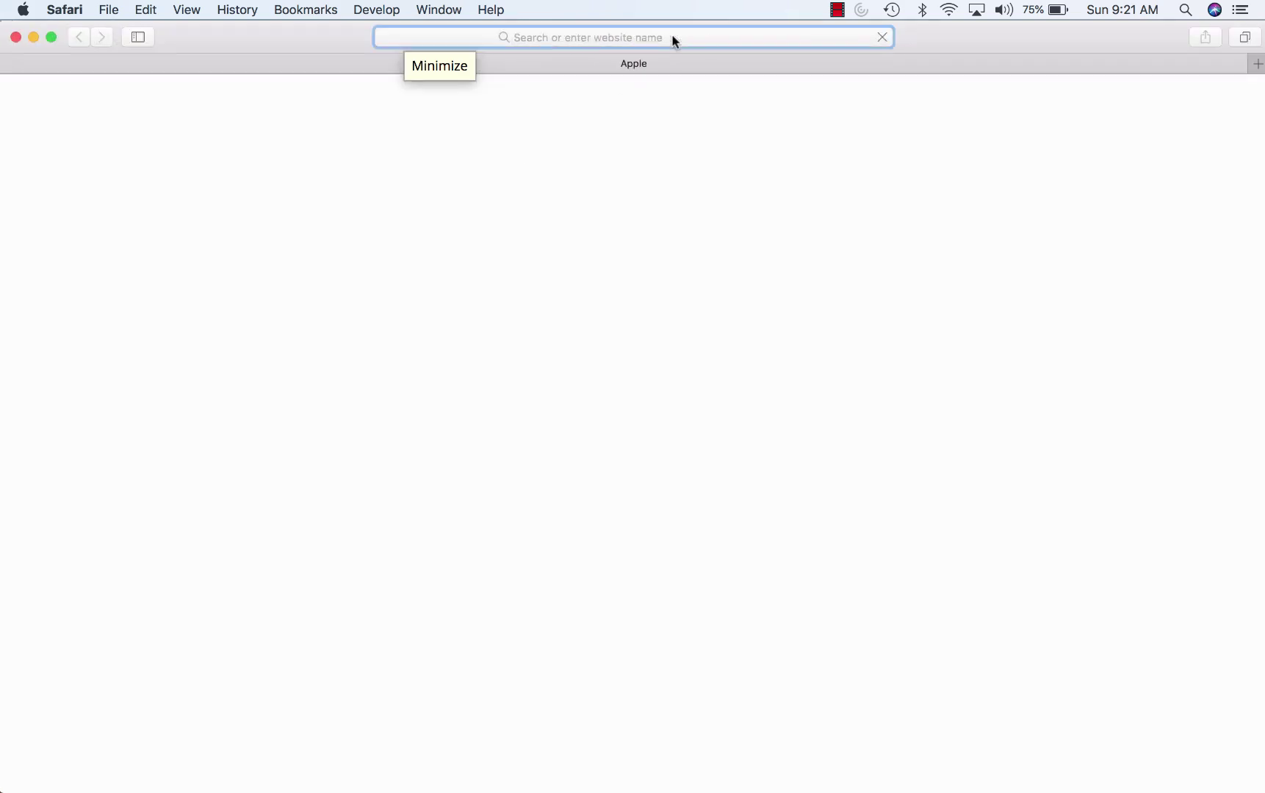
text(o)
key(BackSpace)
key(BackSpace)
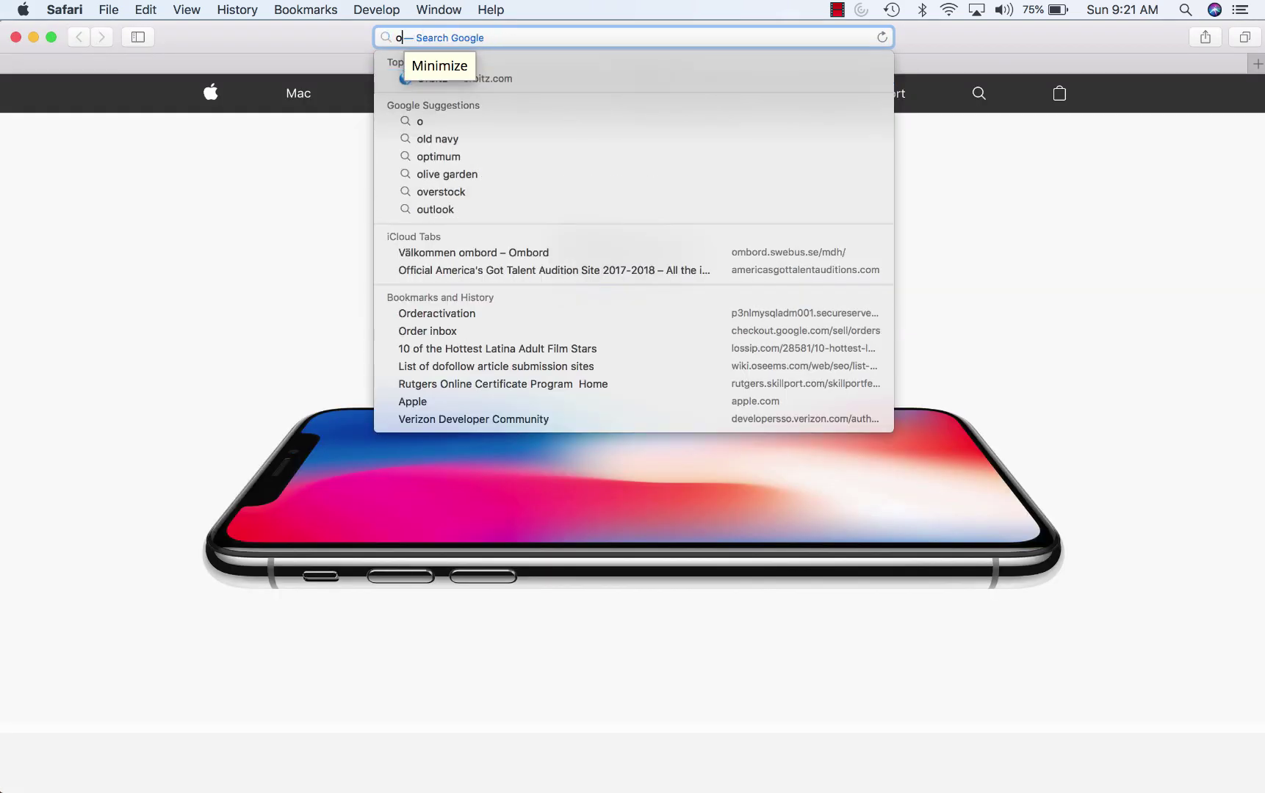
text(yo)
key(BackSpace)
key(BackSpace)
key(BackSpace)
text(osa)
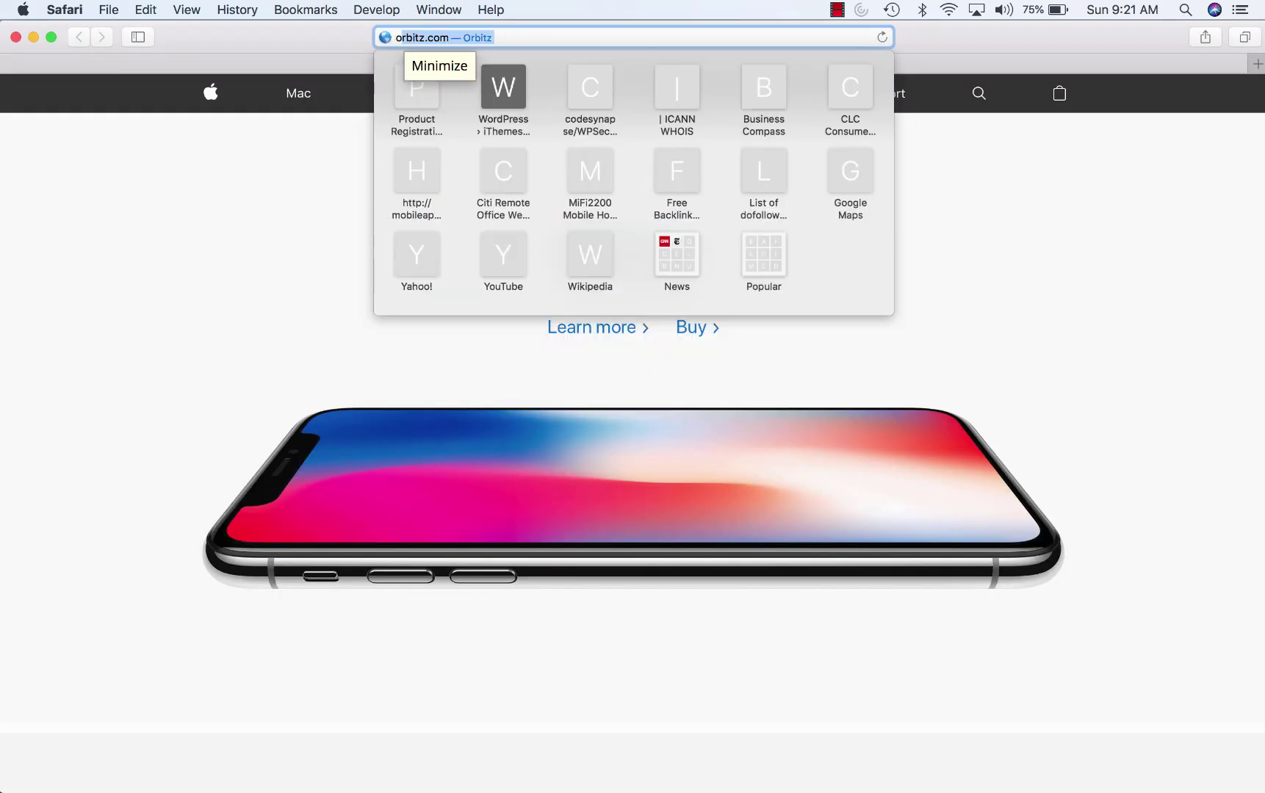
text(2019.org)
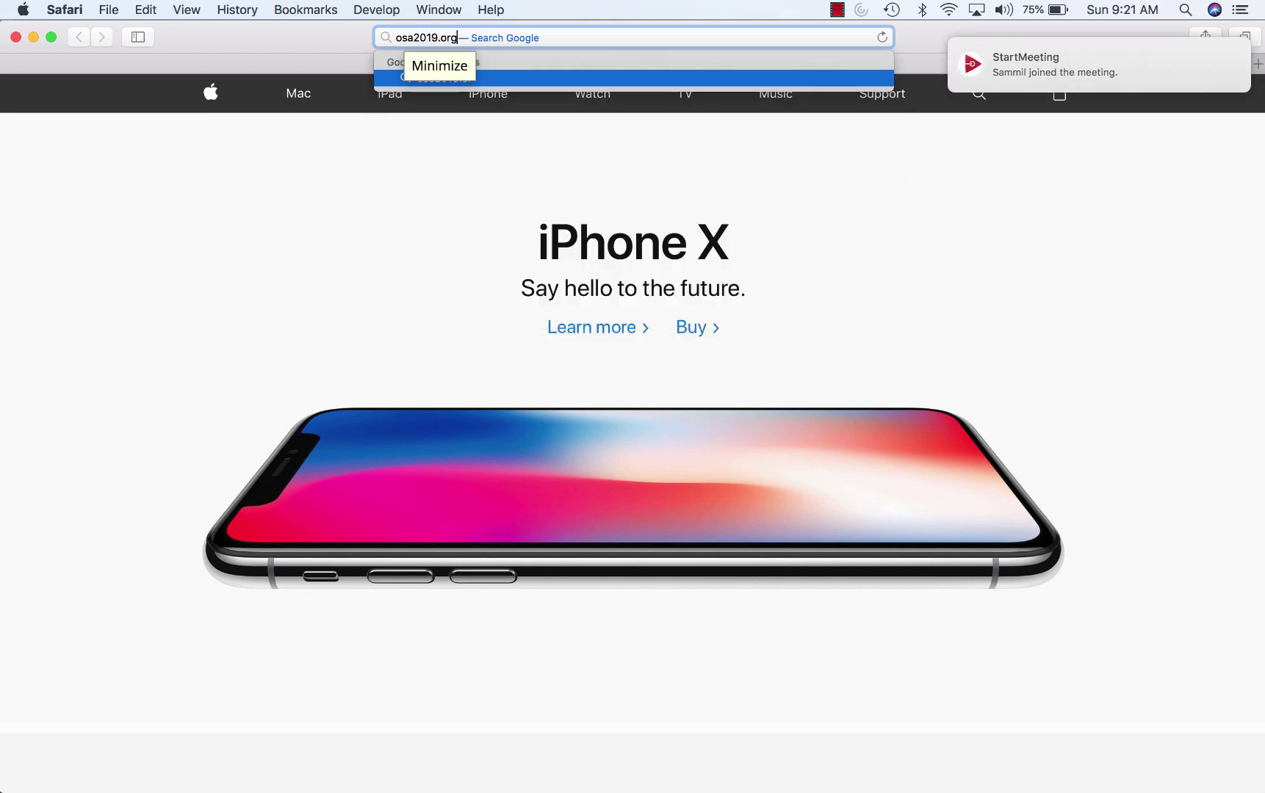
key(Return)
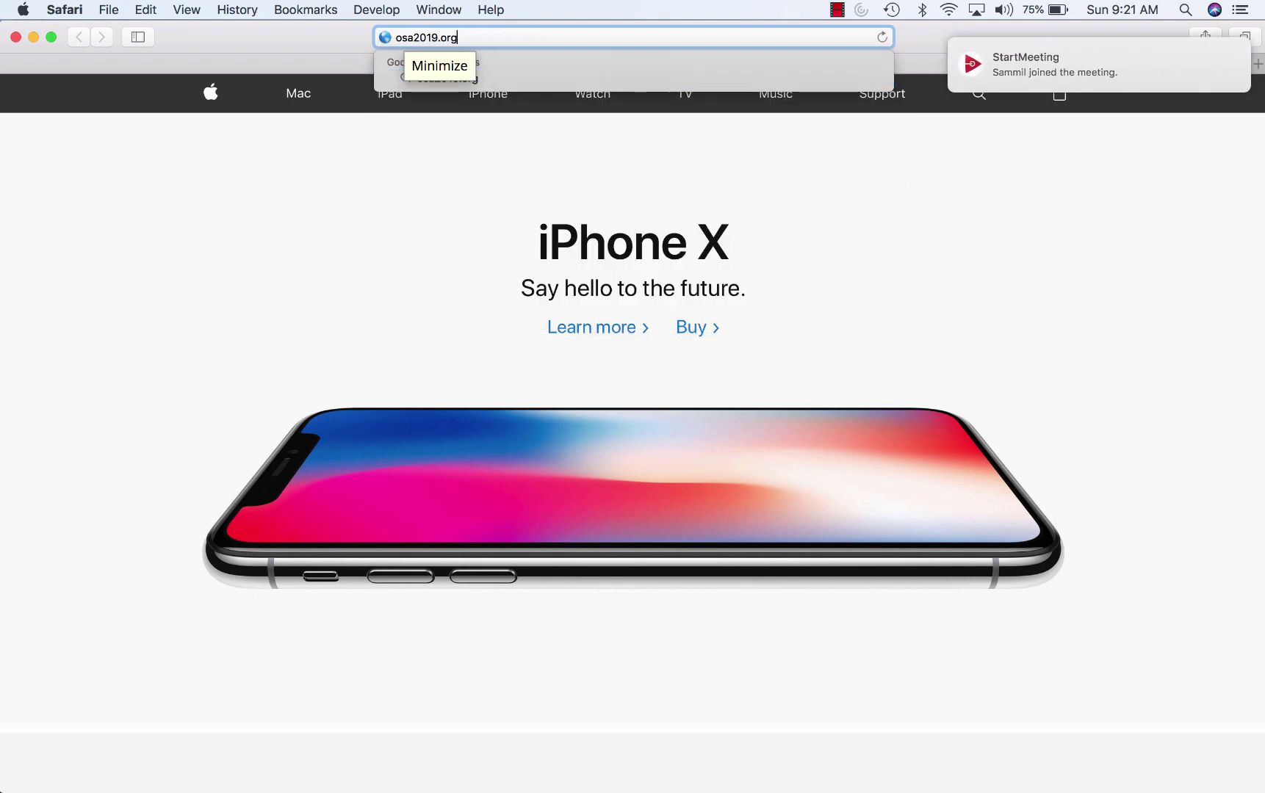
text(/youth)
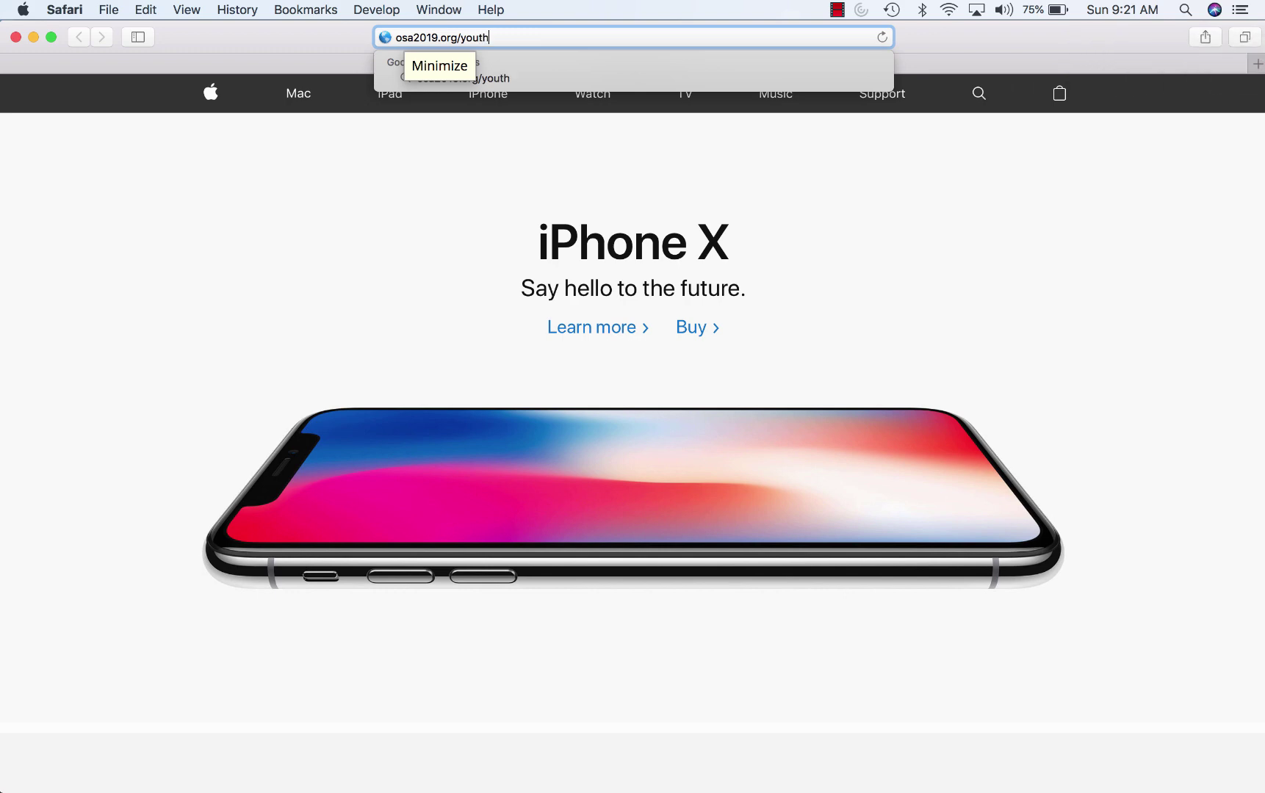
key(Return)
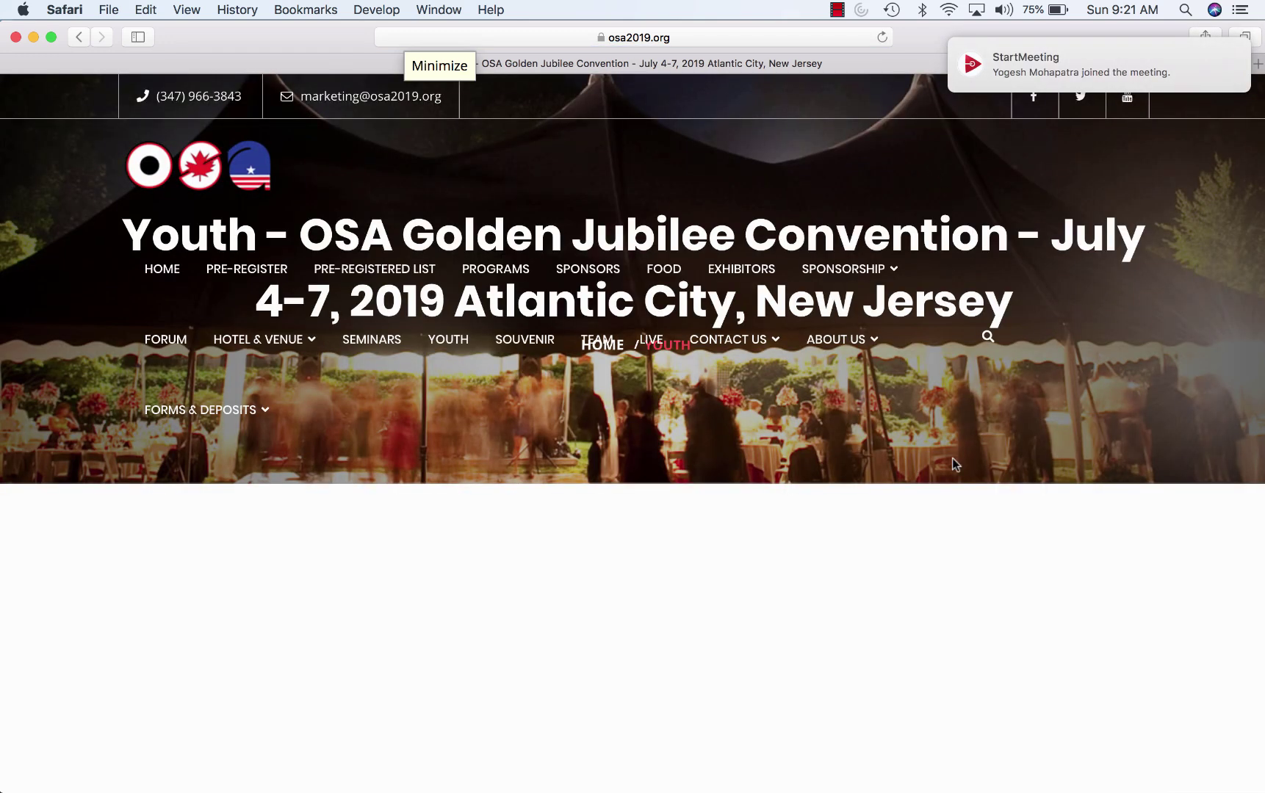
scroll(951, 465, down, 5)
scroll(952, 465, up, 5)
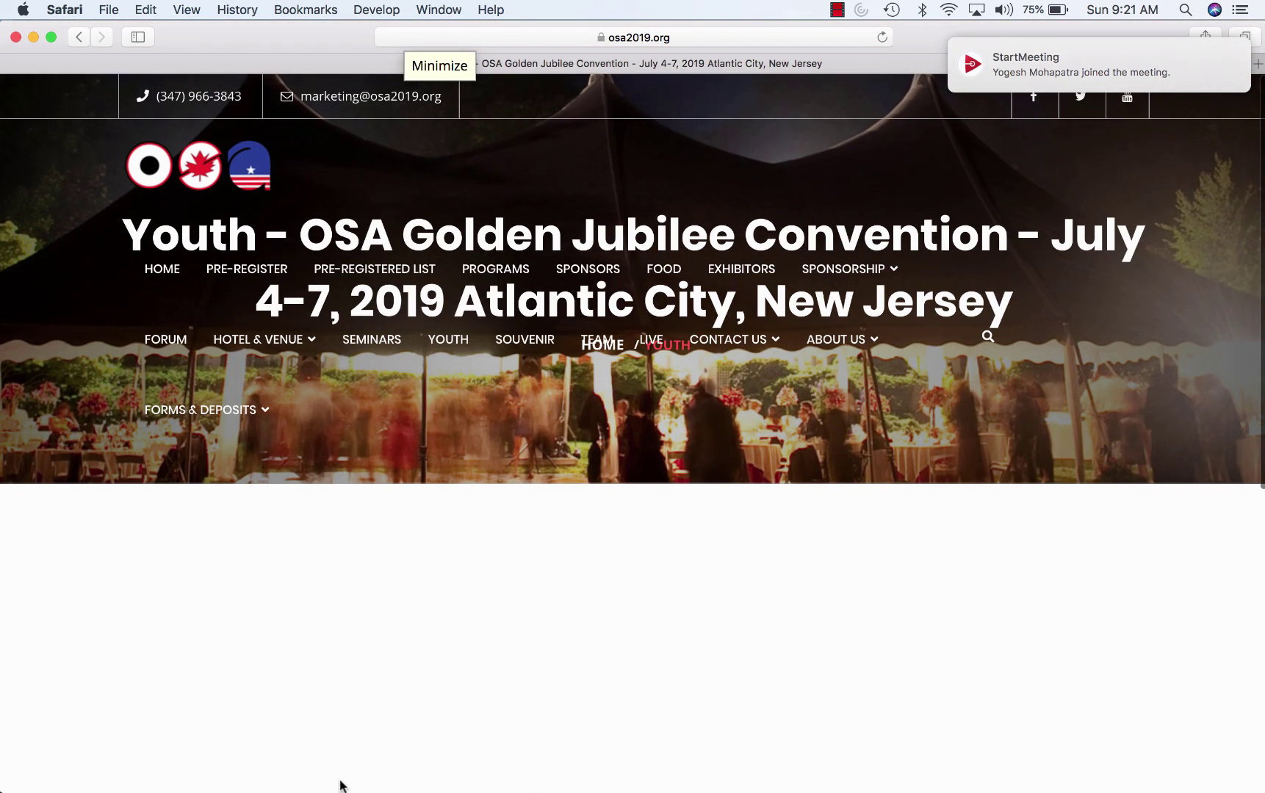
Step: Update the Youth page again from the Chrome editor, and reload the live page in Safari to check for the video
click(194, 767)
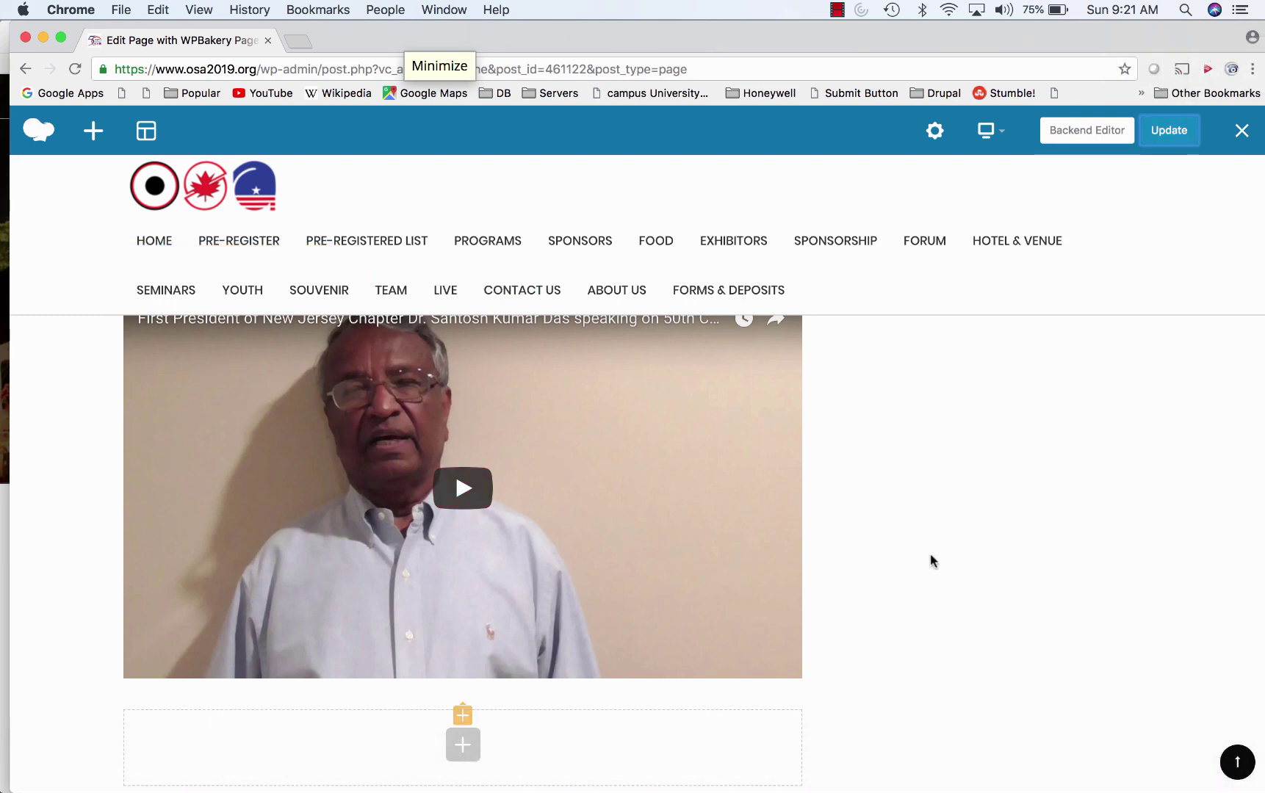
click(1180, 130)
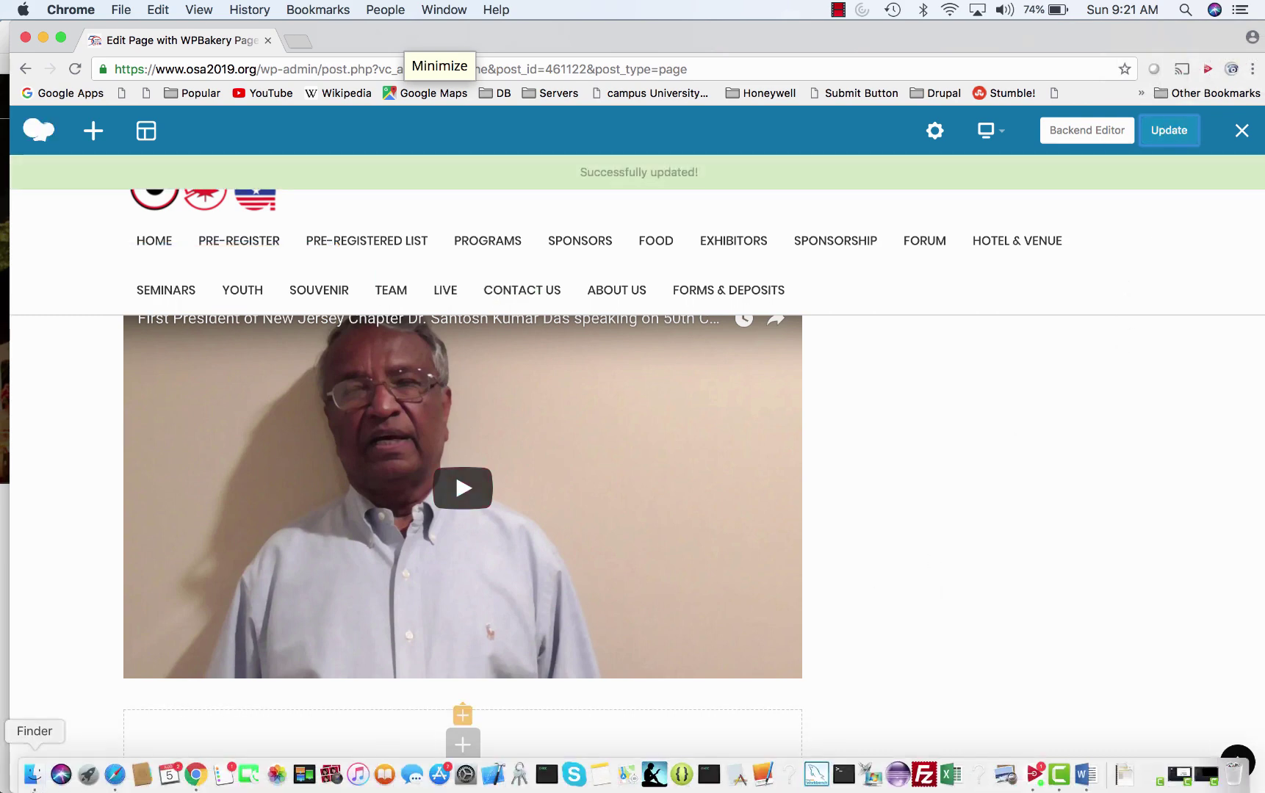
click(114, 774)
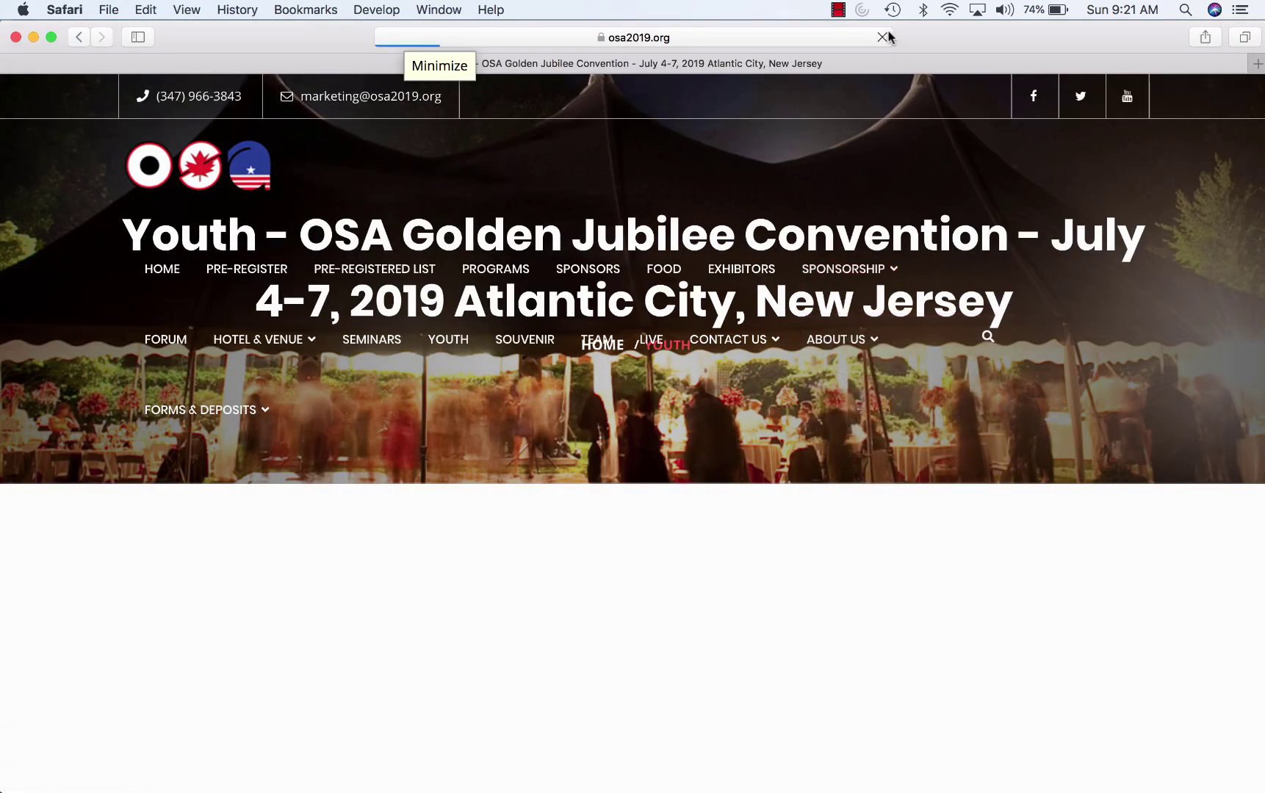
mouse_move(804, 277)
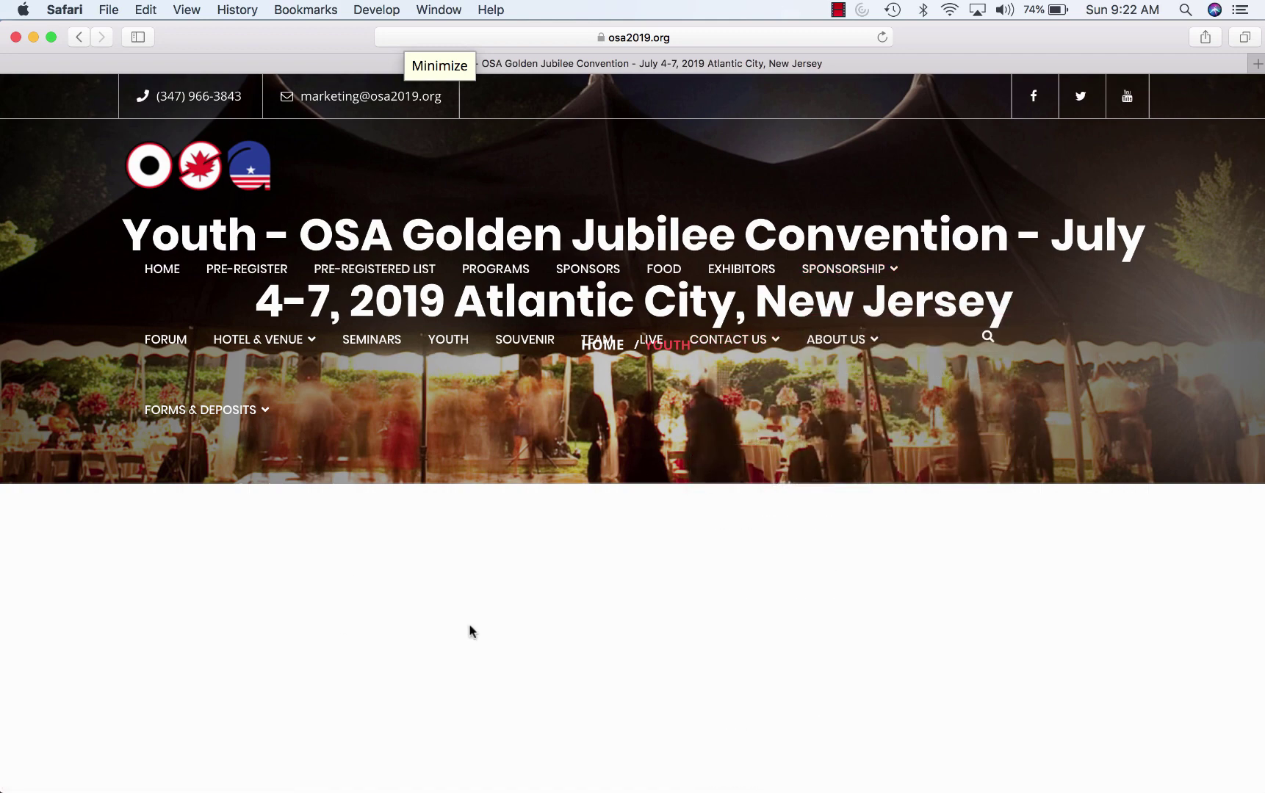
scroll(470, 631, down, 10)
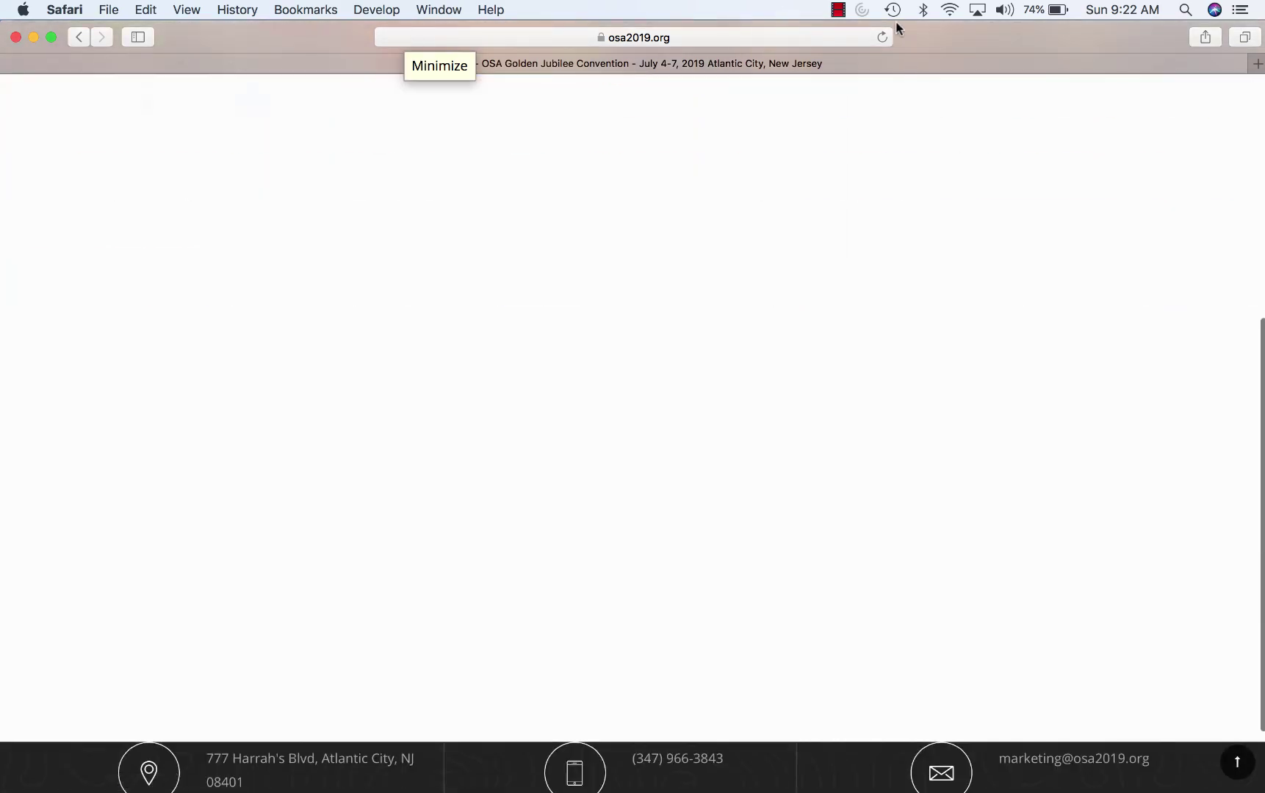
click(881, 36)
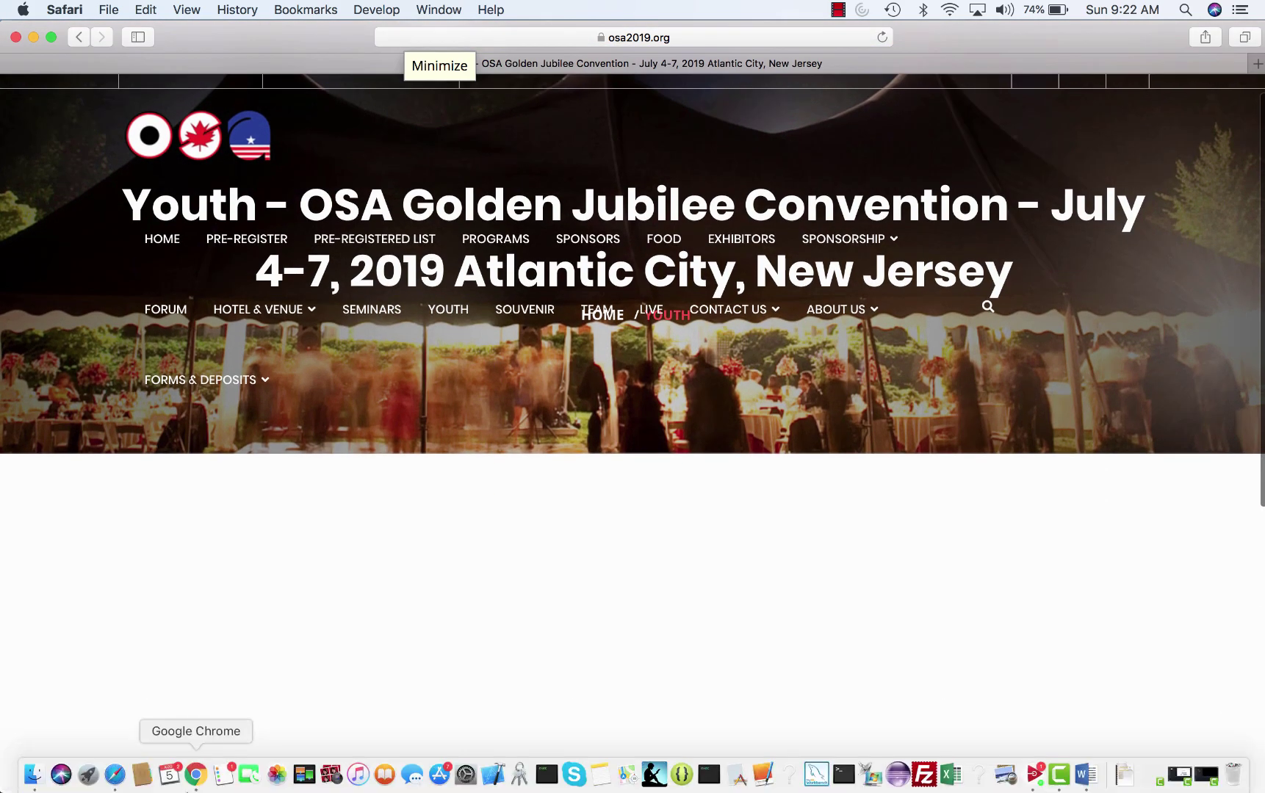
click(195, 774)
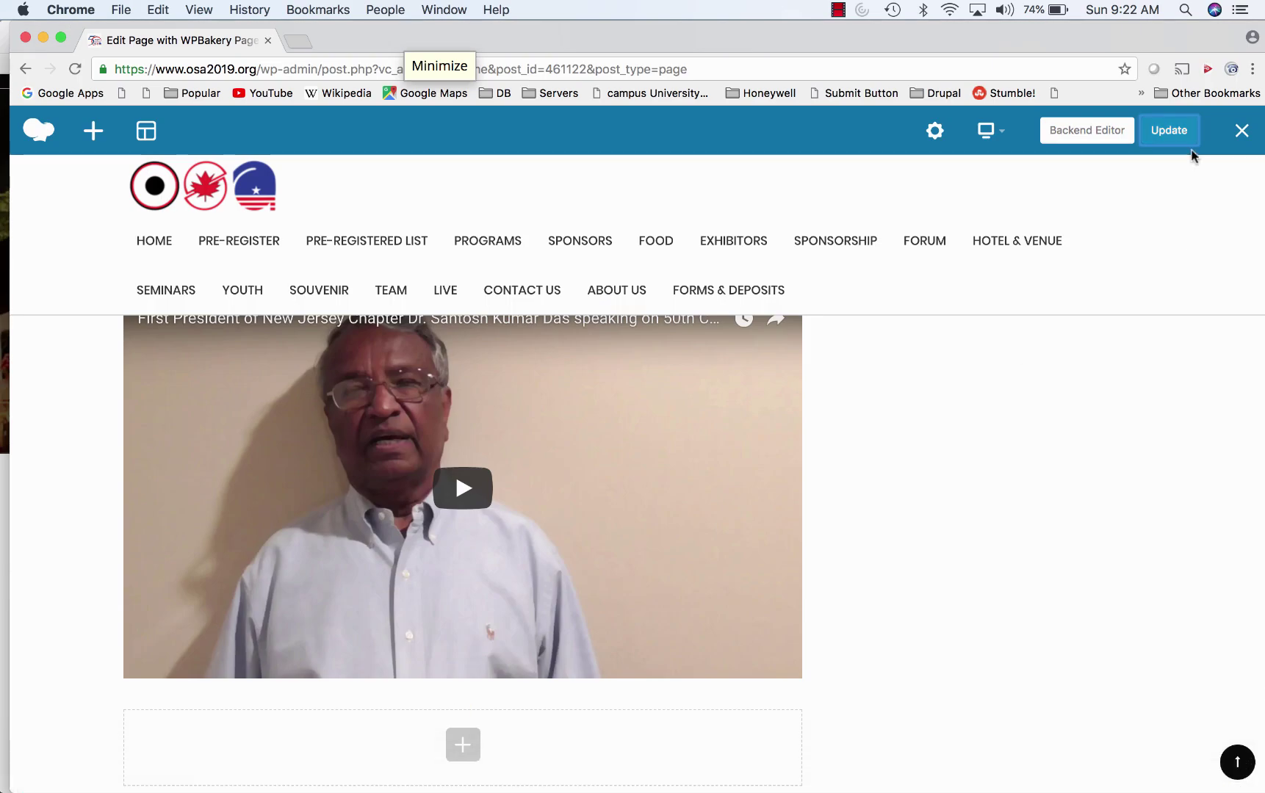
click(1175, 131)
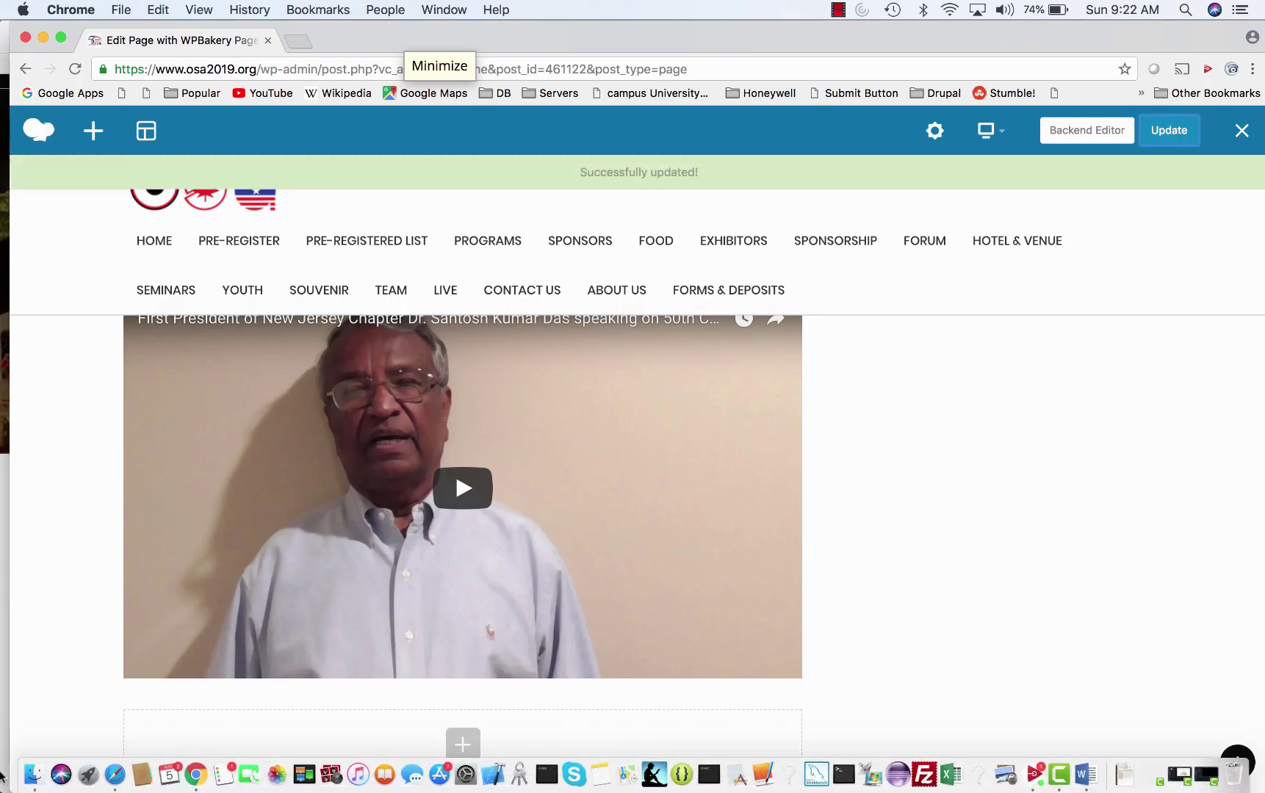
click(115, 775)
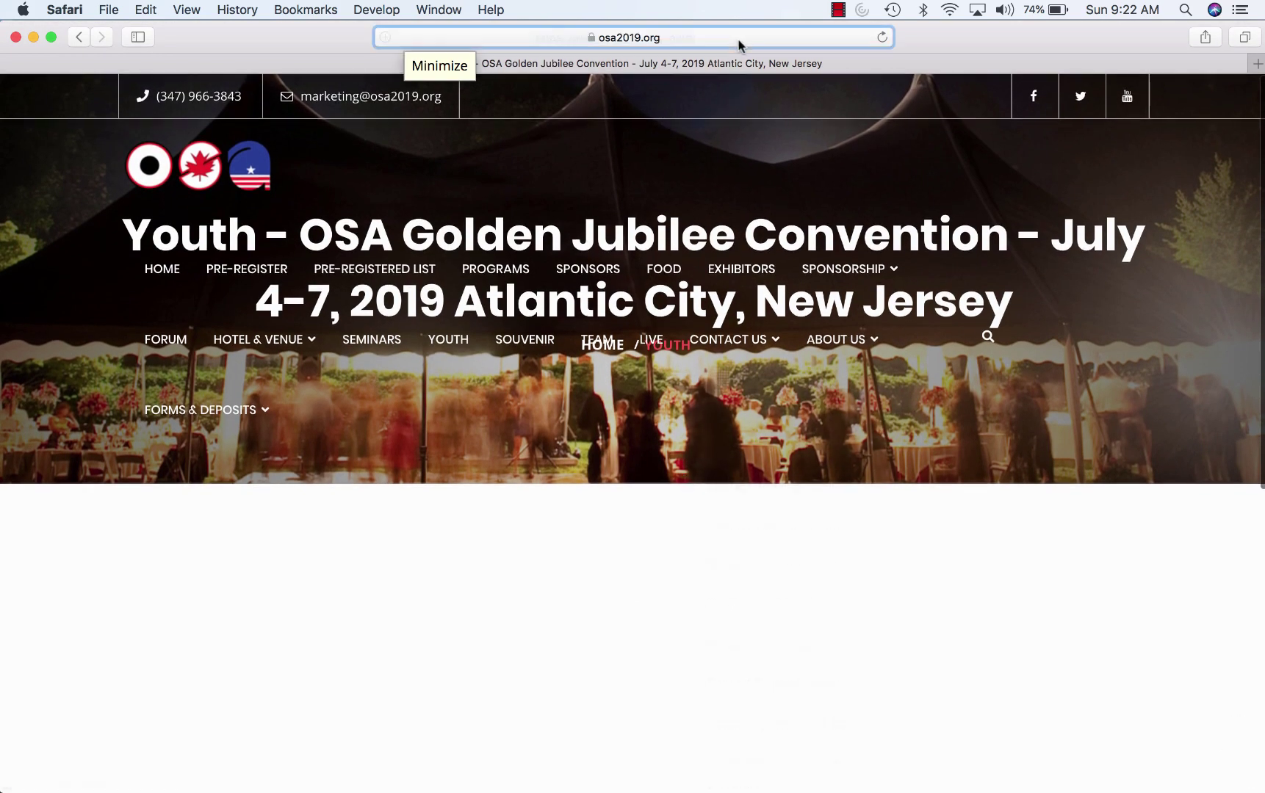
click(739, 38)
click(592, 37)
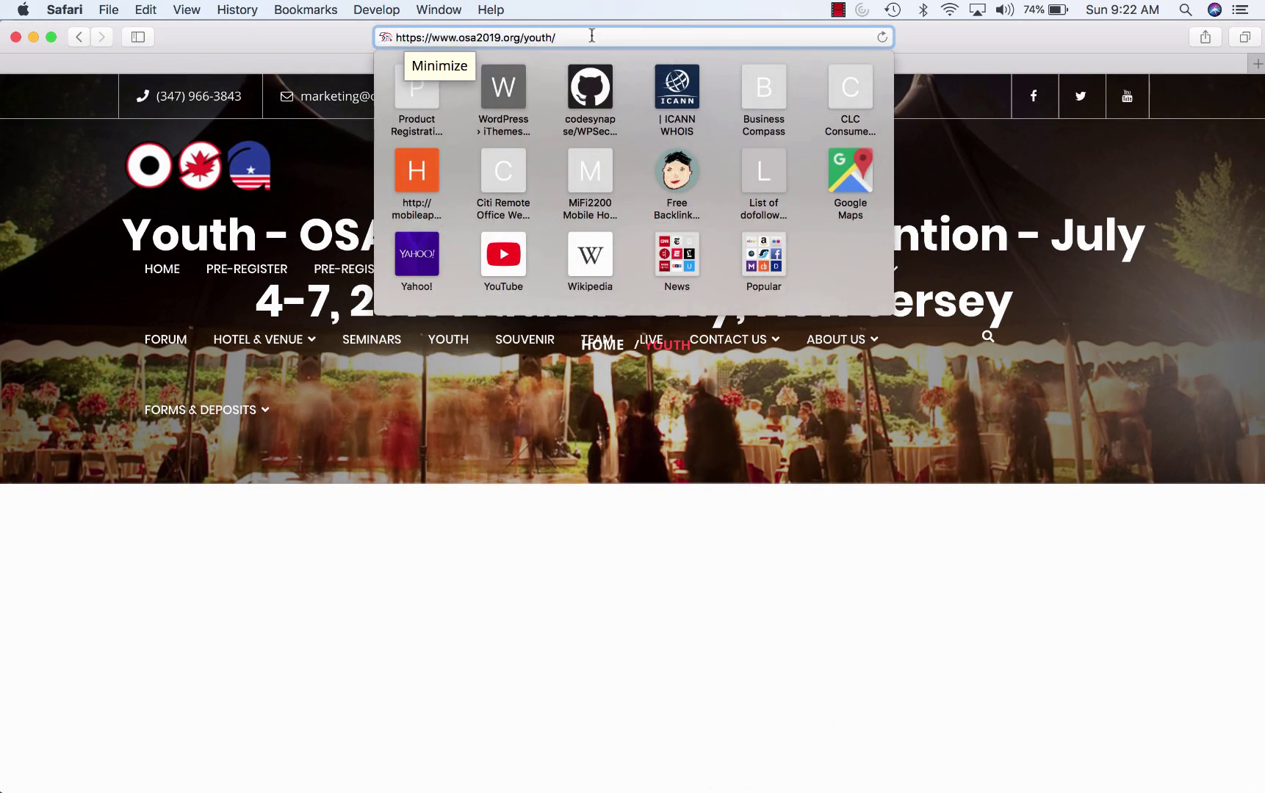
key(Return)
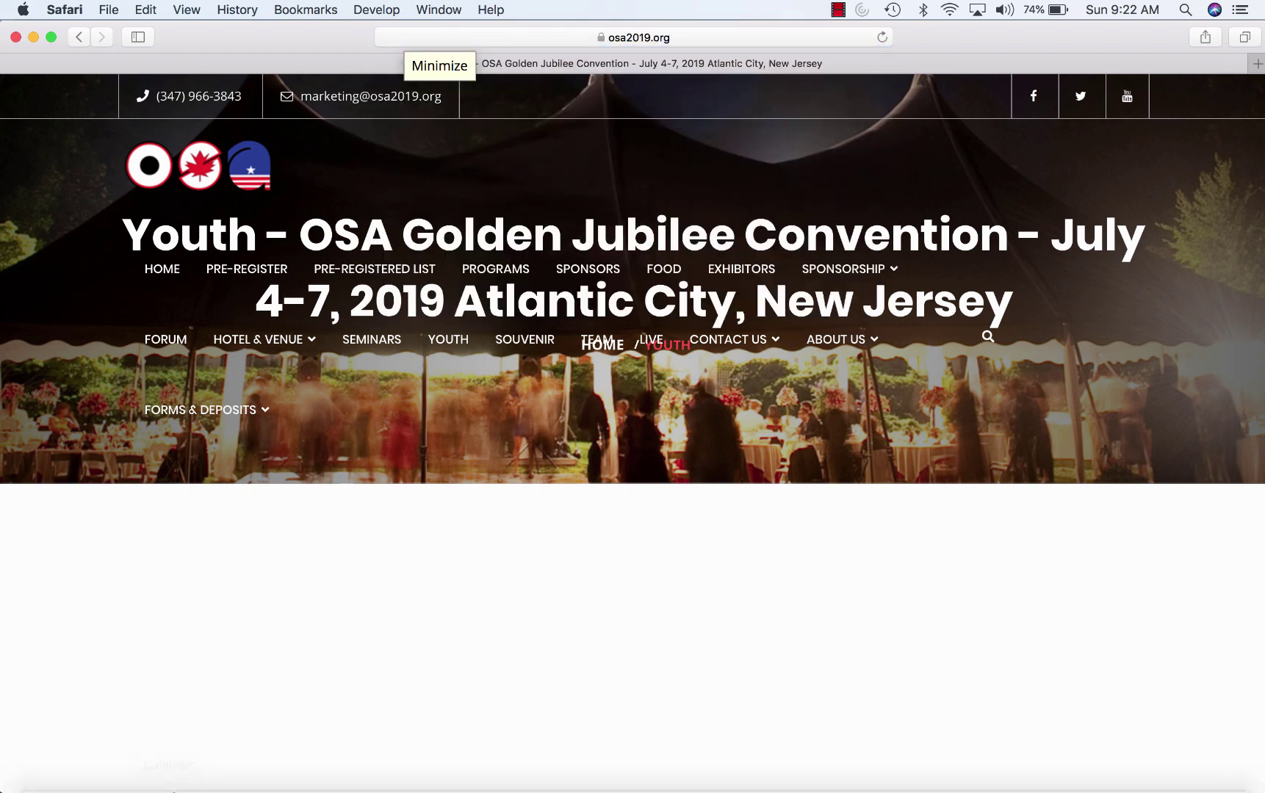
Step: Go back to the frontend editor in Chrome and add a new Row element below the video
click(196, 767)
scroll(645, 630, down, 2)
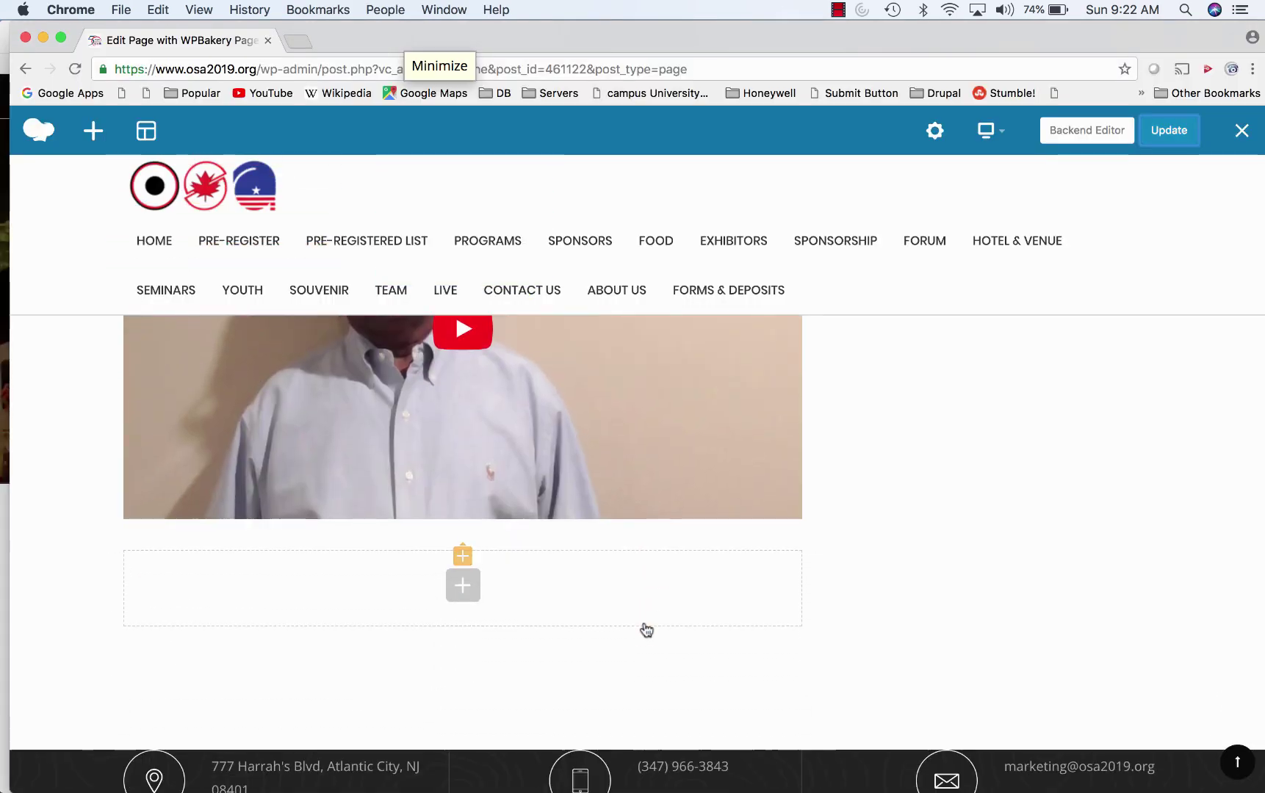
scroll(645, 630, up, 3)
scroll(646, 630, down, 2)
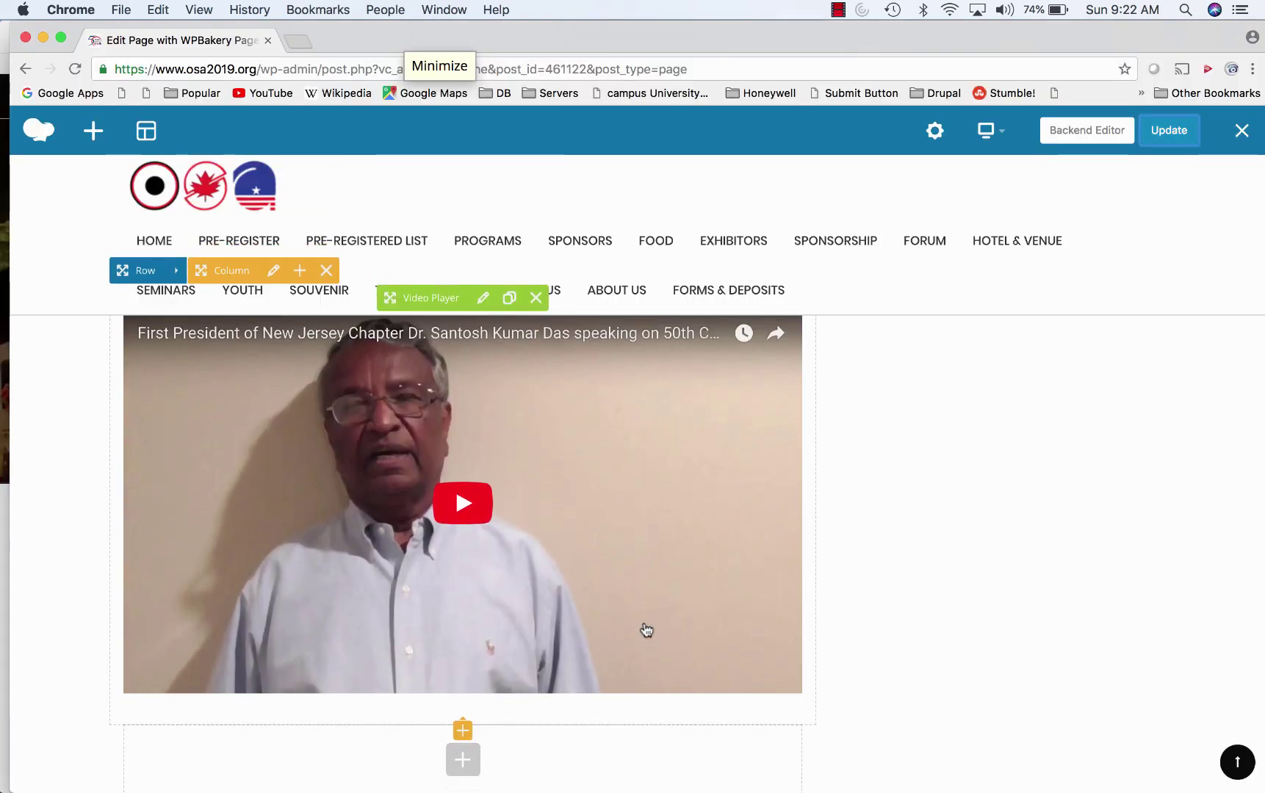
click(462, 630)
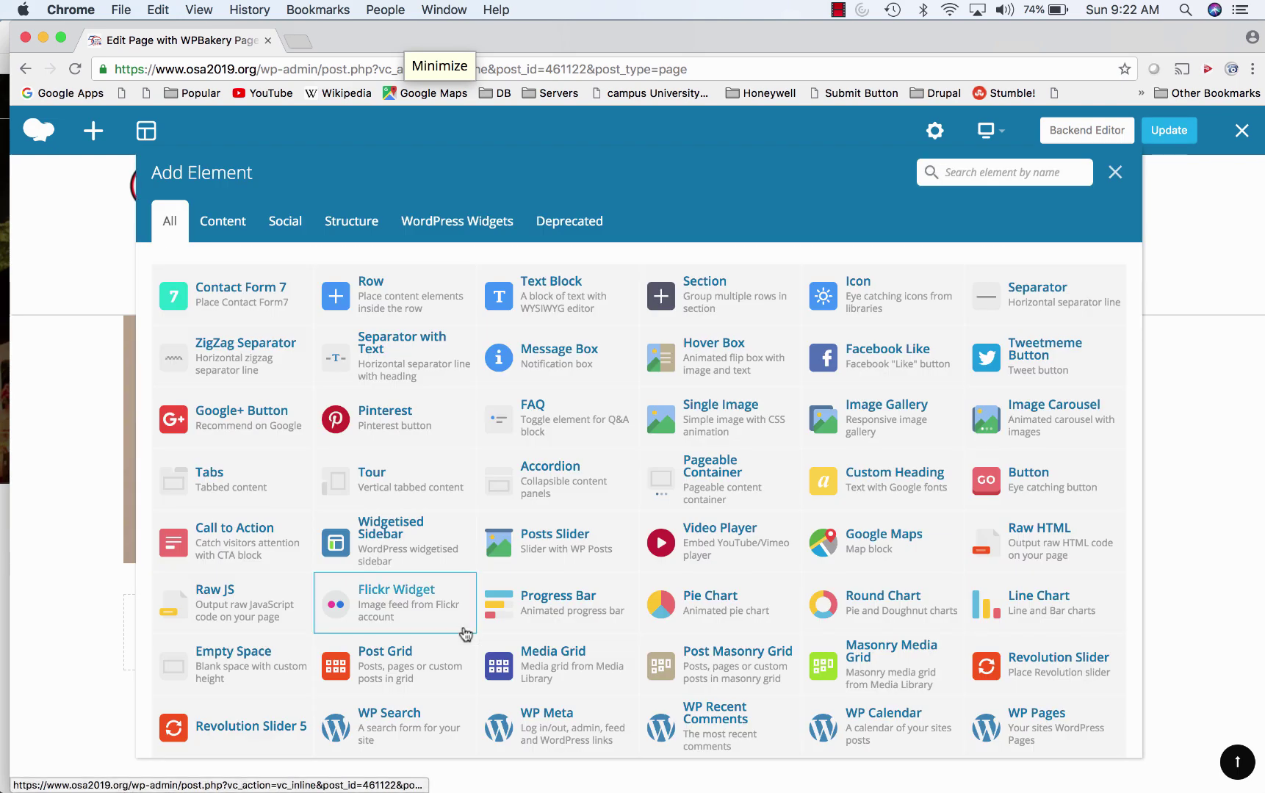
click(418, 291)
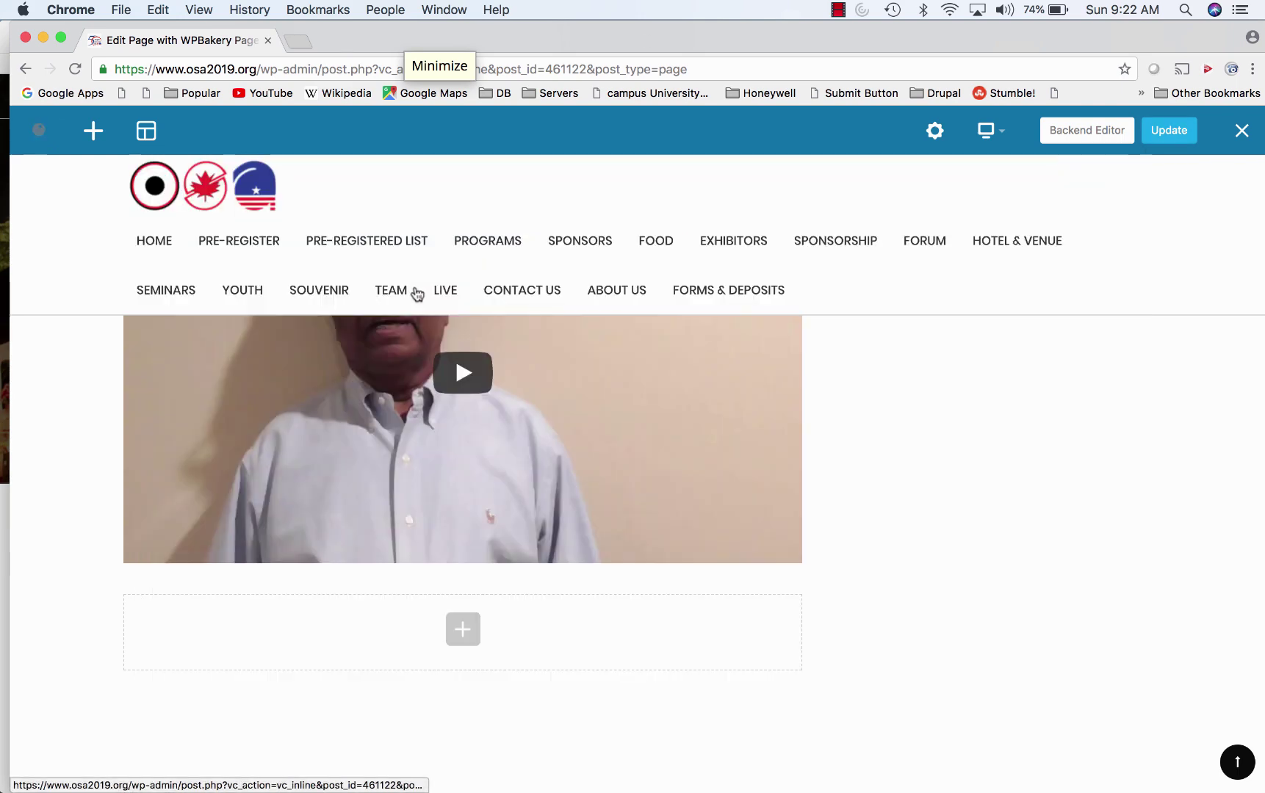
Step: Set the new row's layout to two equal columns, 1/2 + 1/2
scroll(507, 580, down, 1)
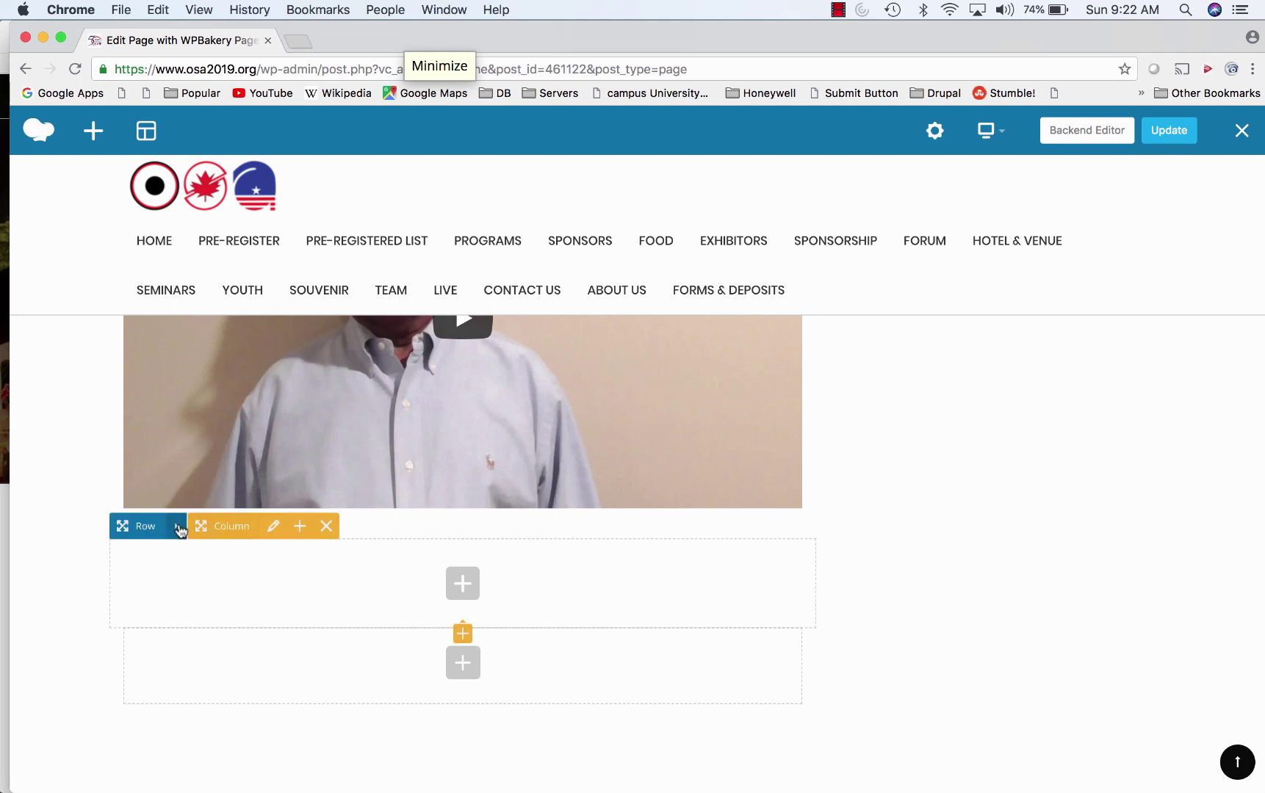
click(205, 527)
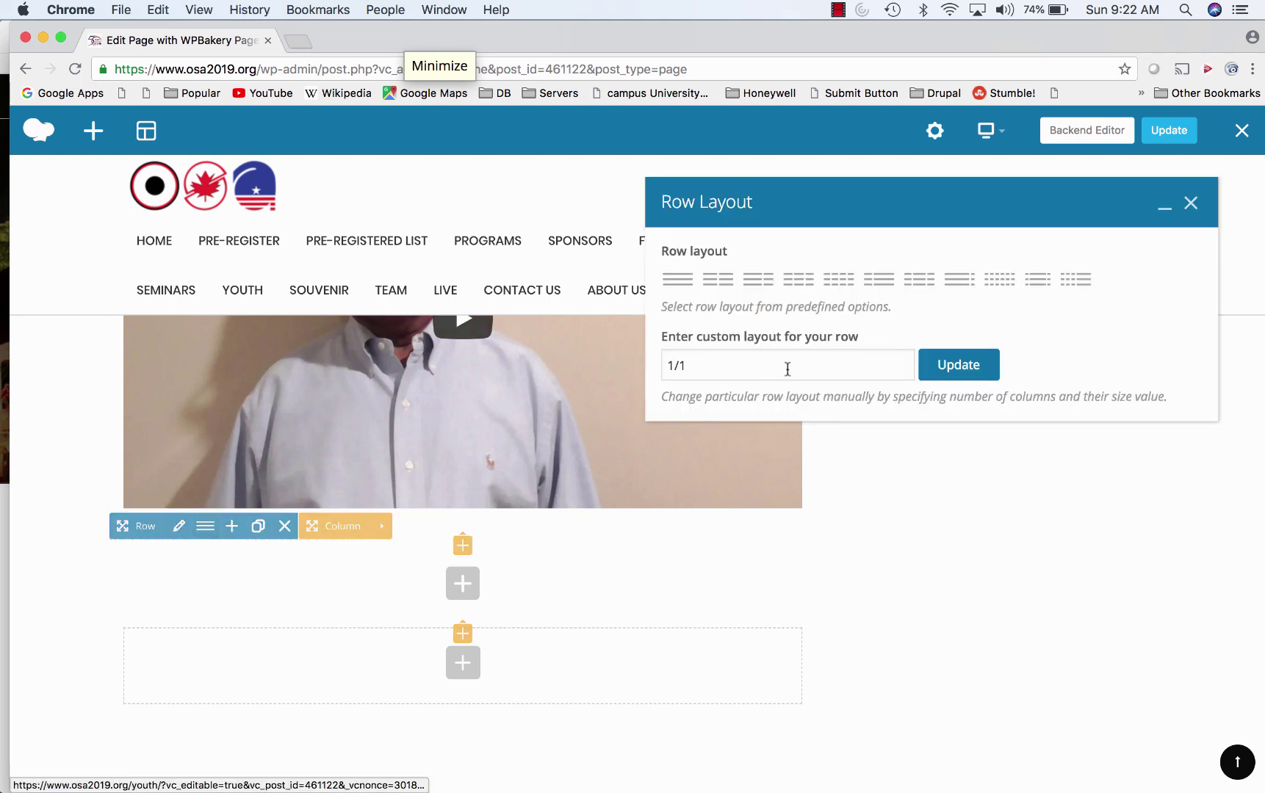
click(717, 278)
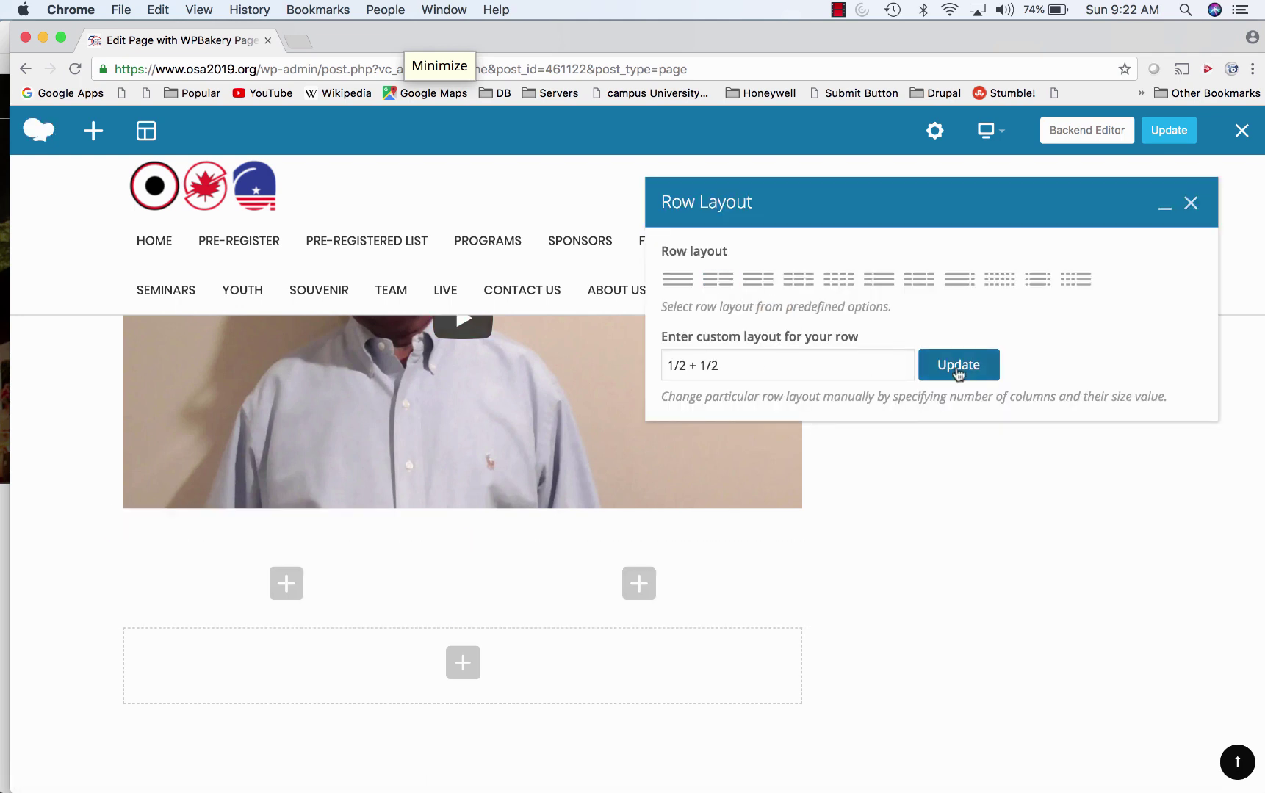
Step: Add a Text Block to the new row's first column and replace its placeholder text with "This is the textw\ we added"
click(1190, 203)
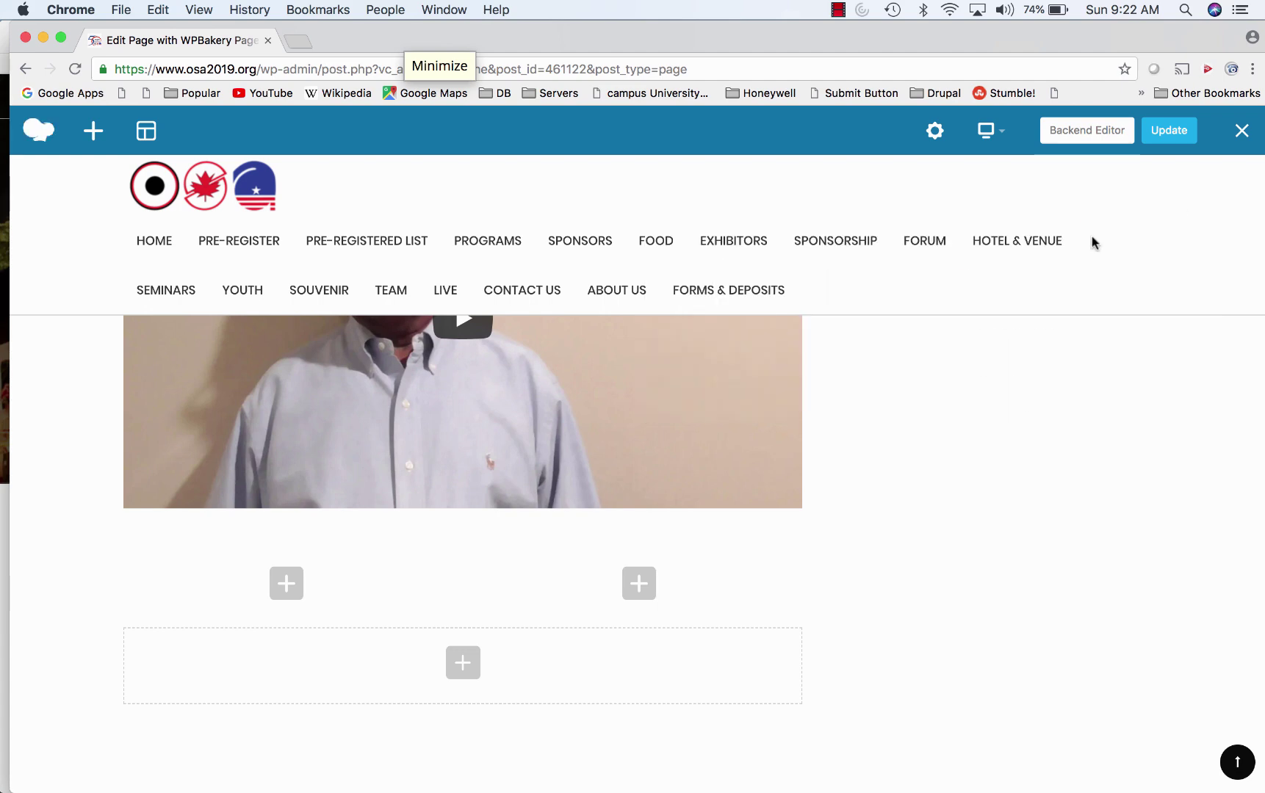
click(290, 586)
click(573, 291)
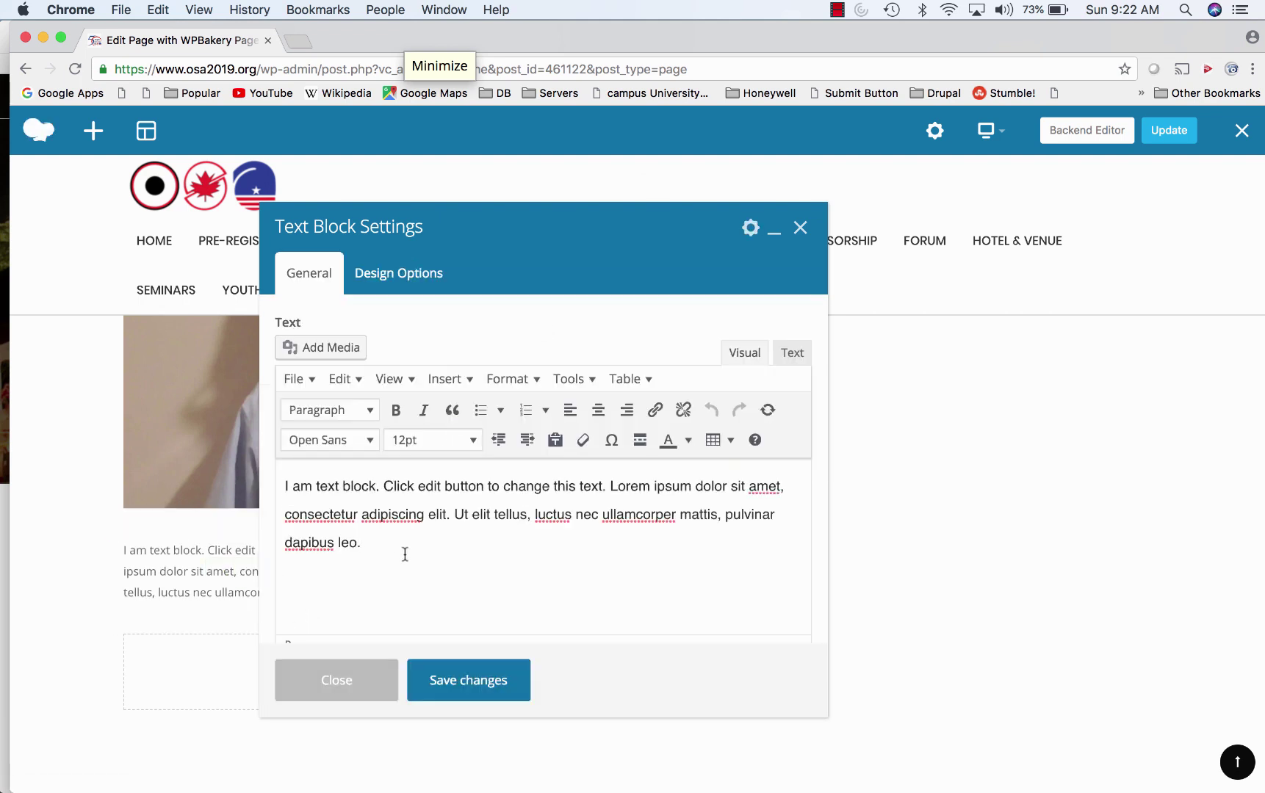
drag(405, 554, 193, 339)
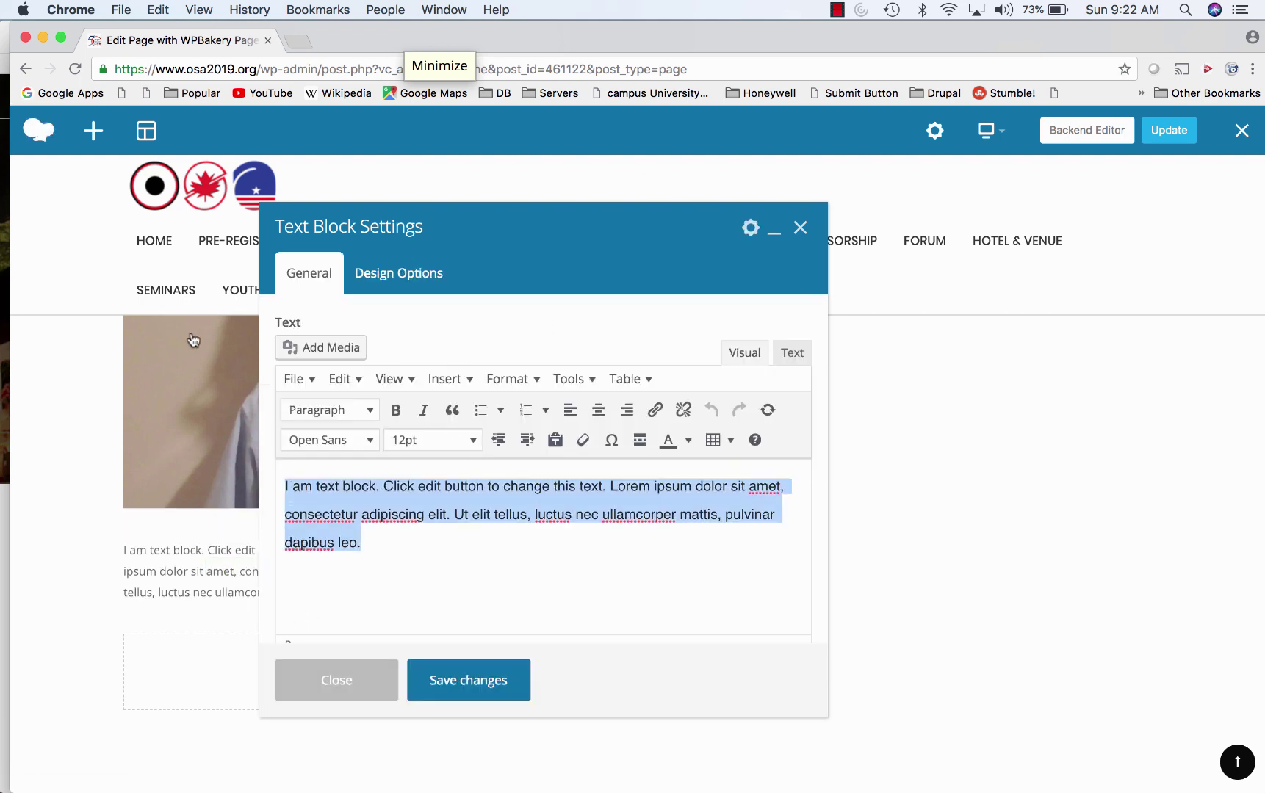
text(This is)
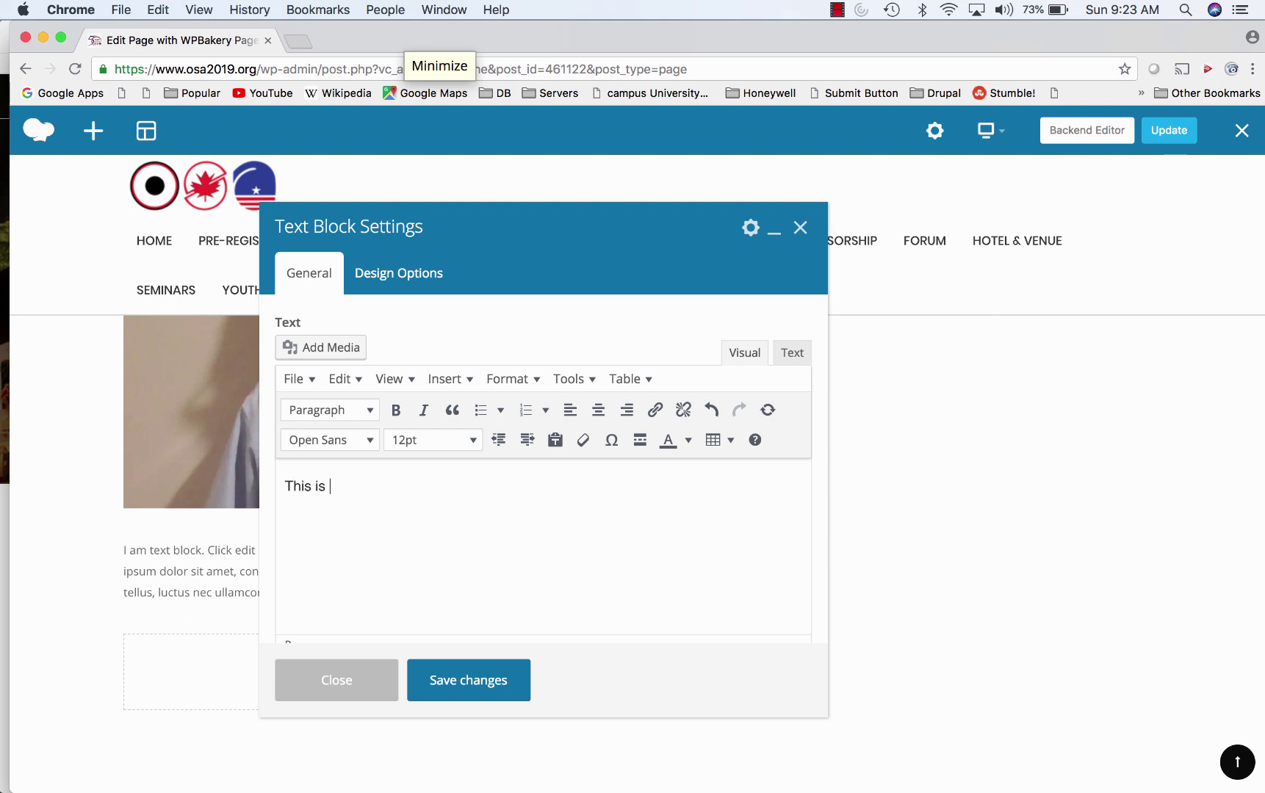
text(thr )
text(hete)
text(added)
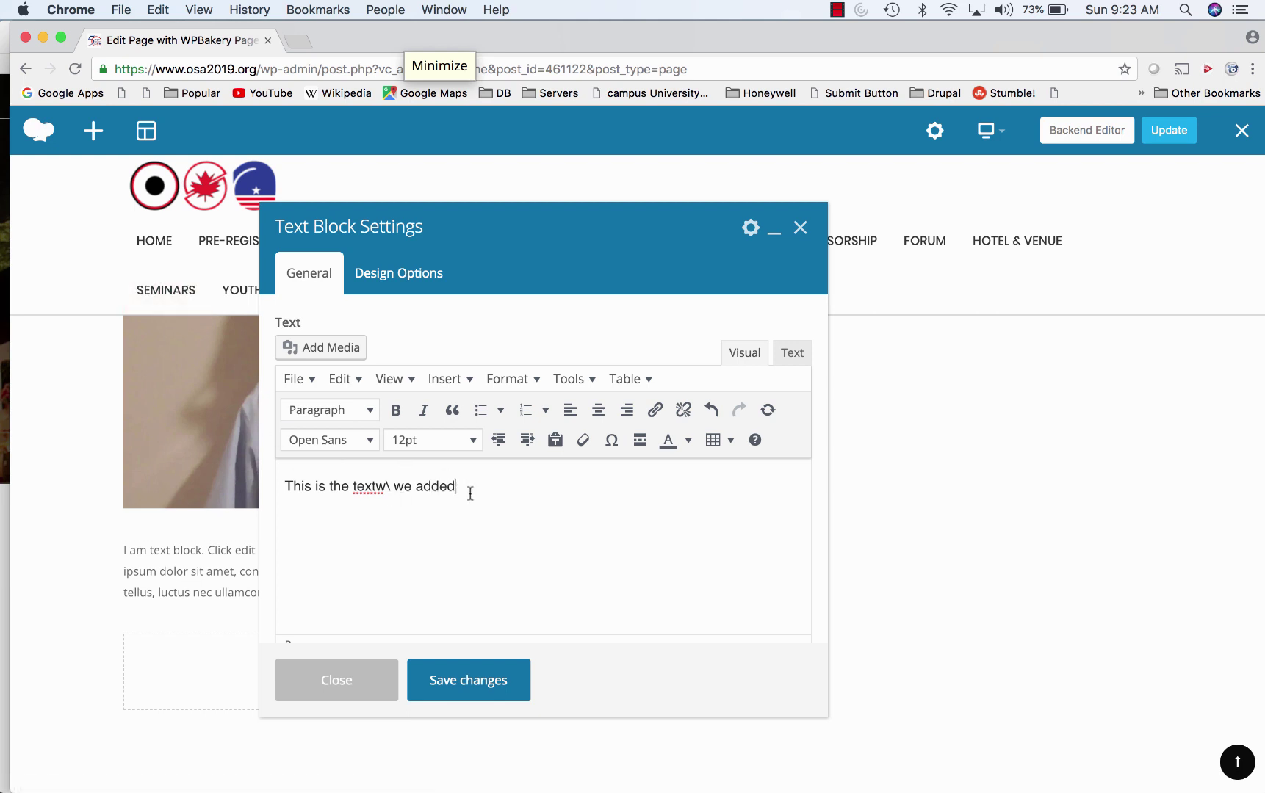
Step: Format the text block's line as Heading 1 and add "yes" on a separate line below it
click(367, 411)
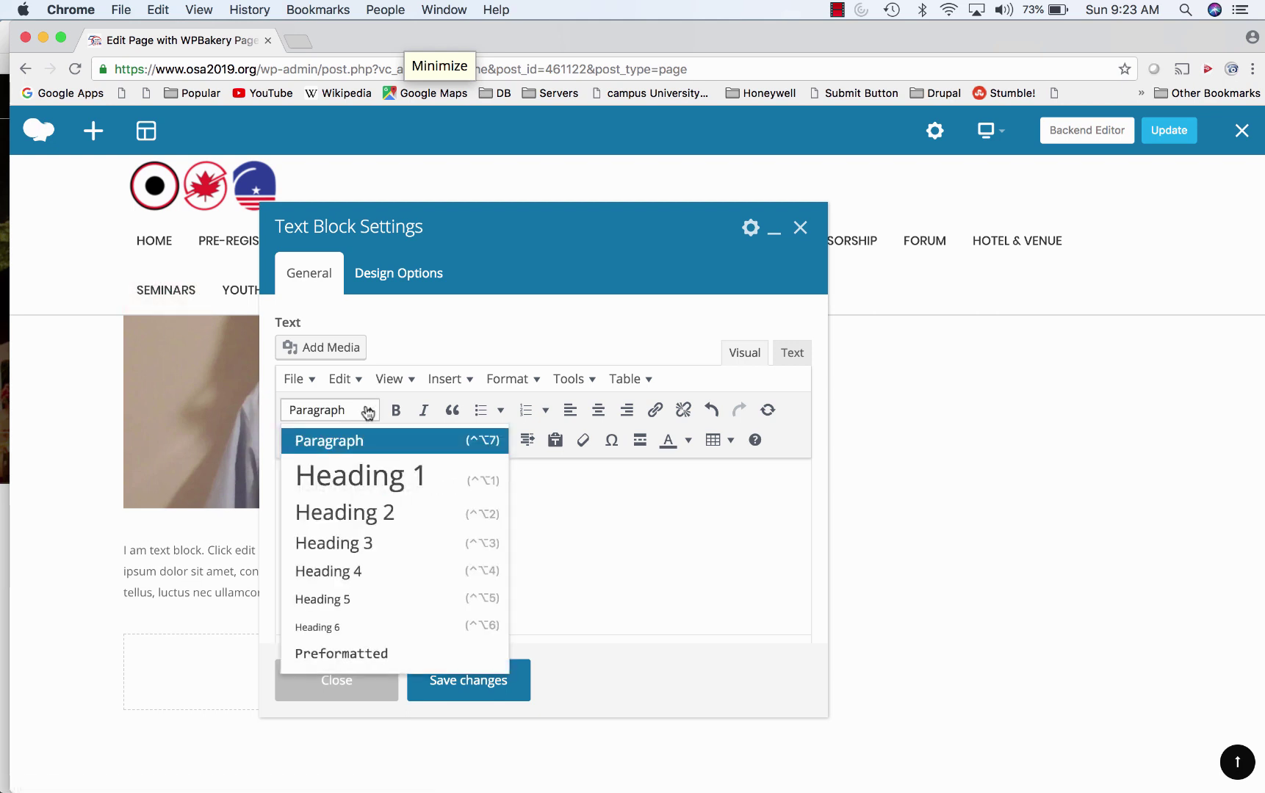
click(360, 475)
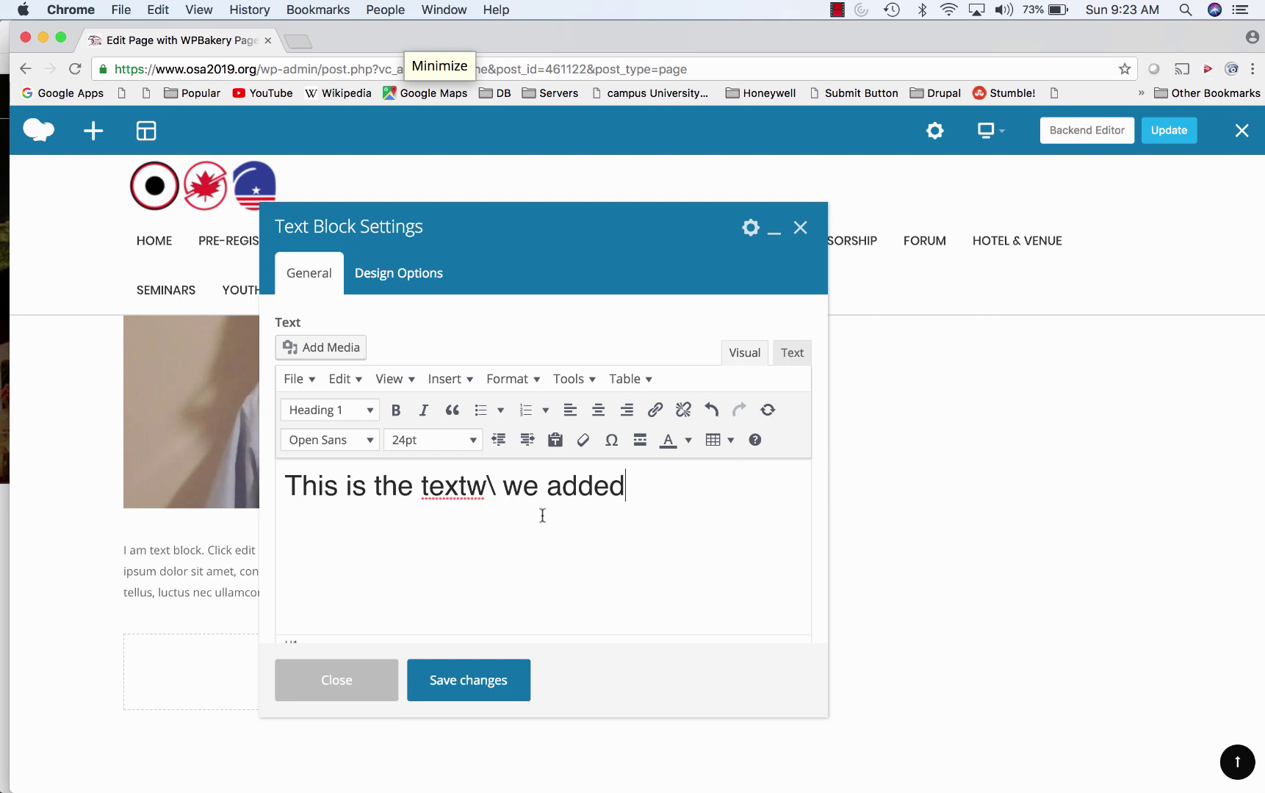
key(Return)
text(yes)
click(360, 412)
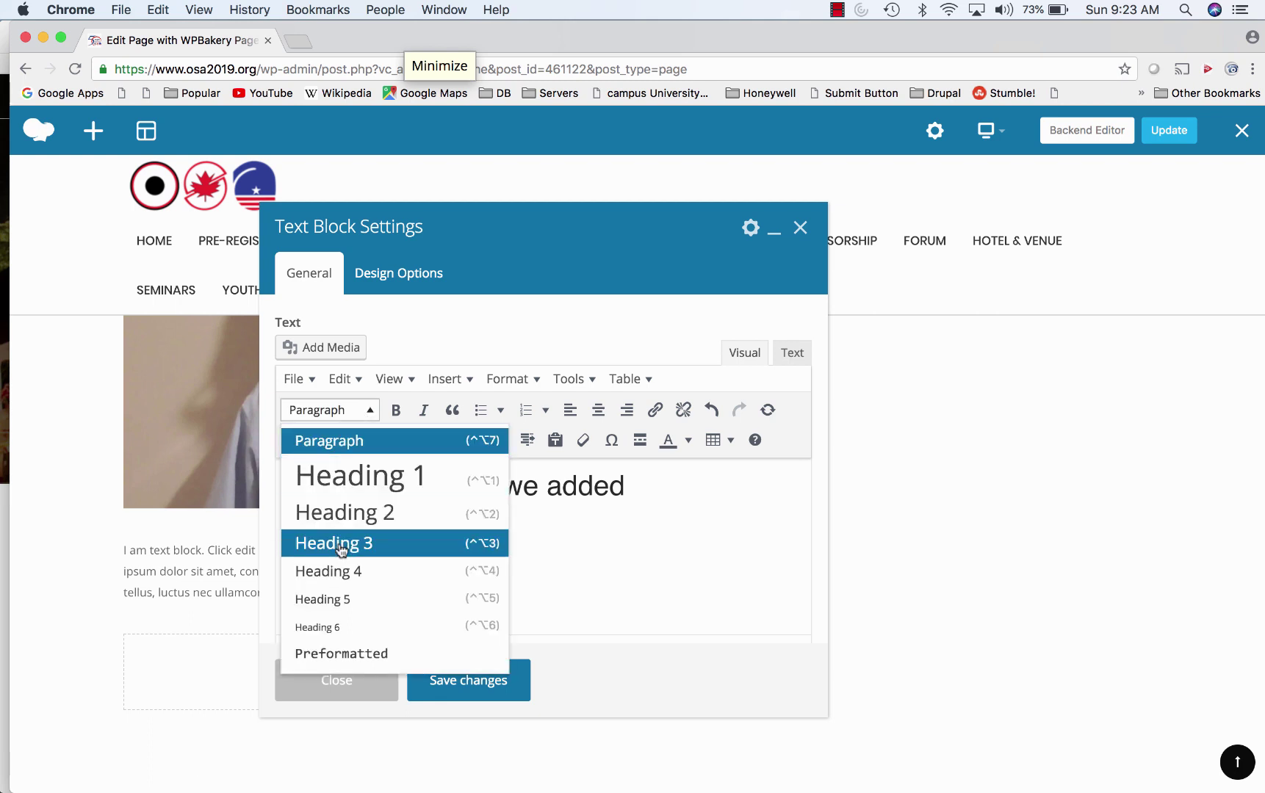
click(617, 603)
click(516, 379)
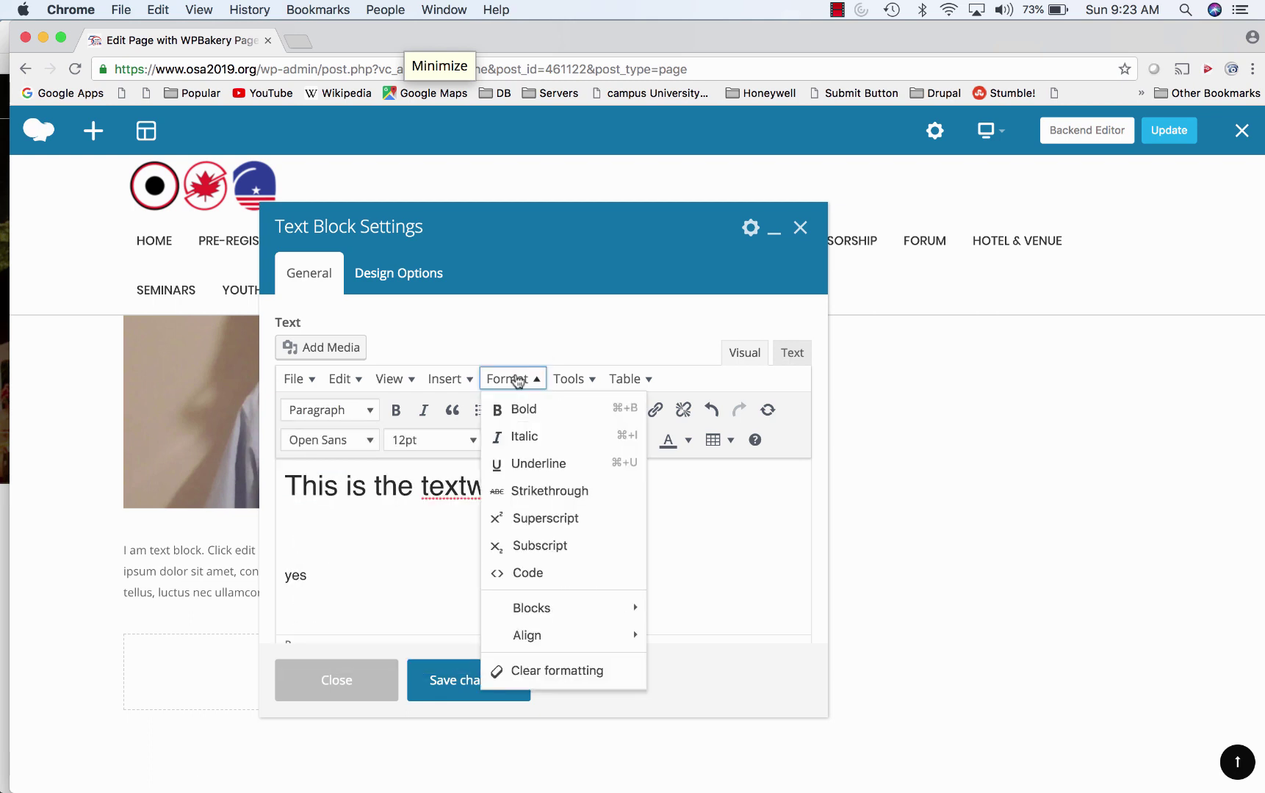
click(352, 535)
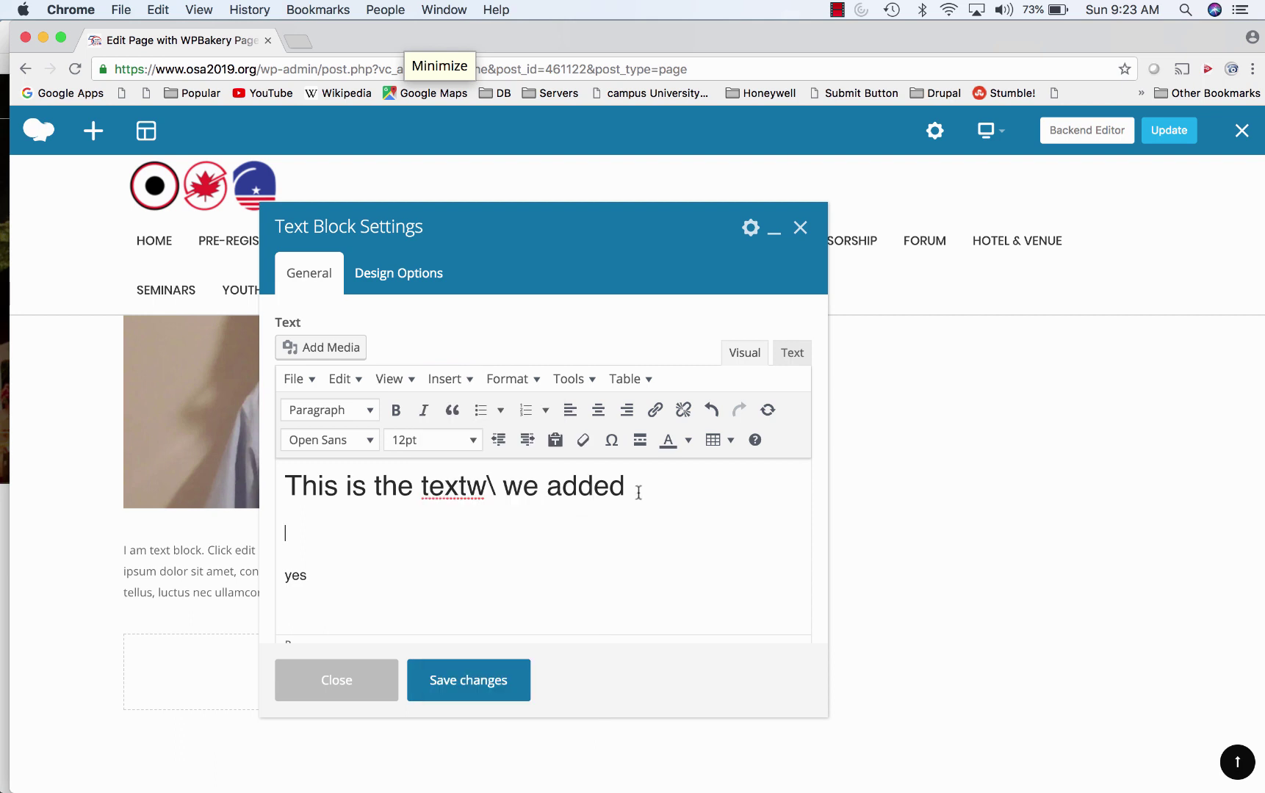
click(688, 441)
click(501, 507)
Step: Save and close the text block's settings, and add a Google Maps element to the row's second column
click(461, 691)
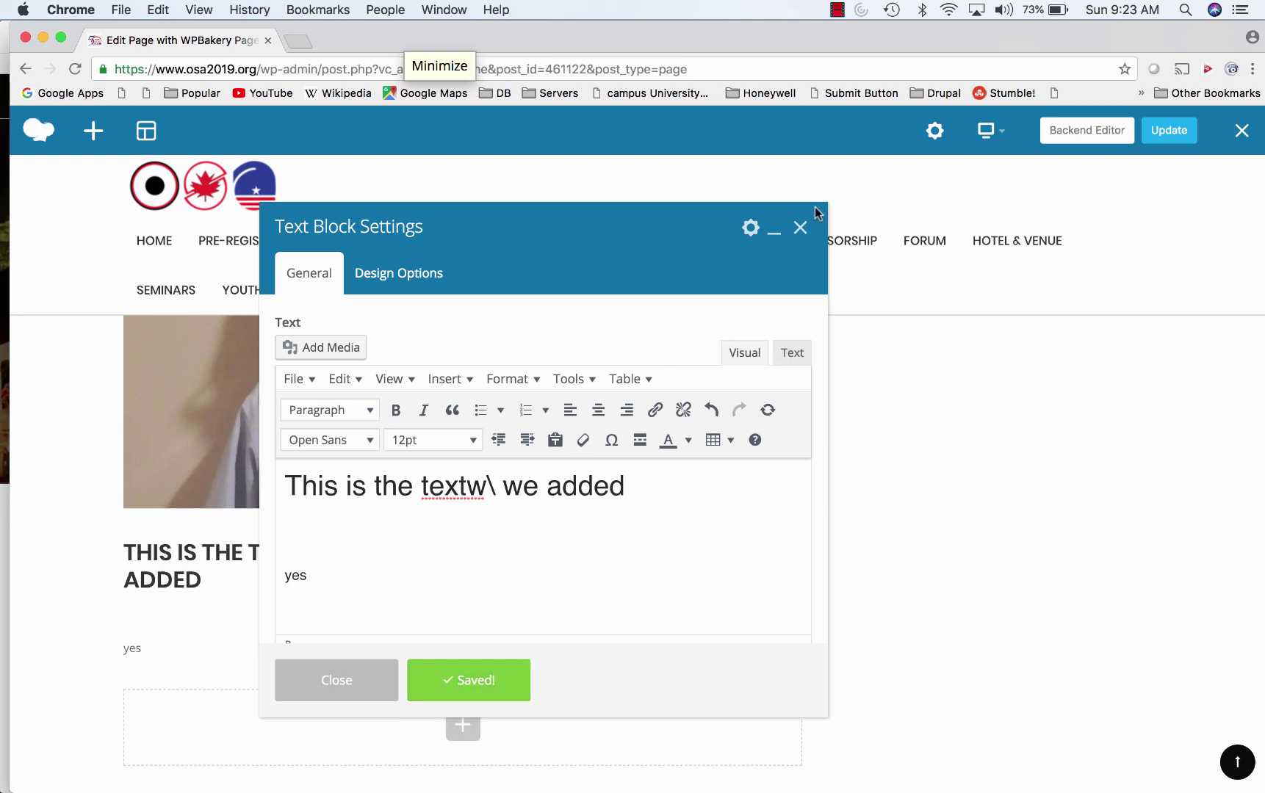
click(799, 227)
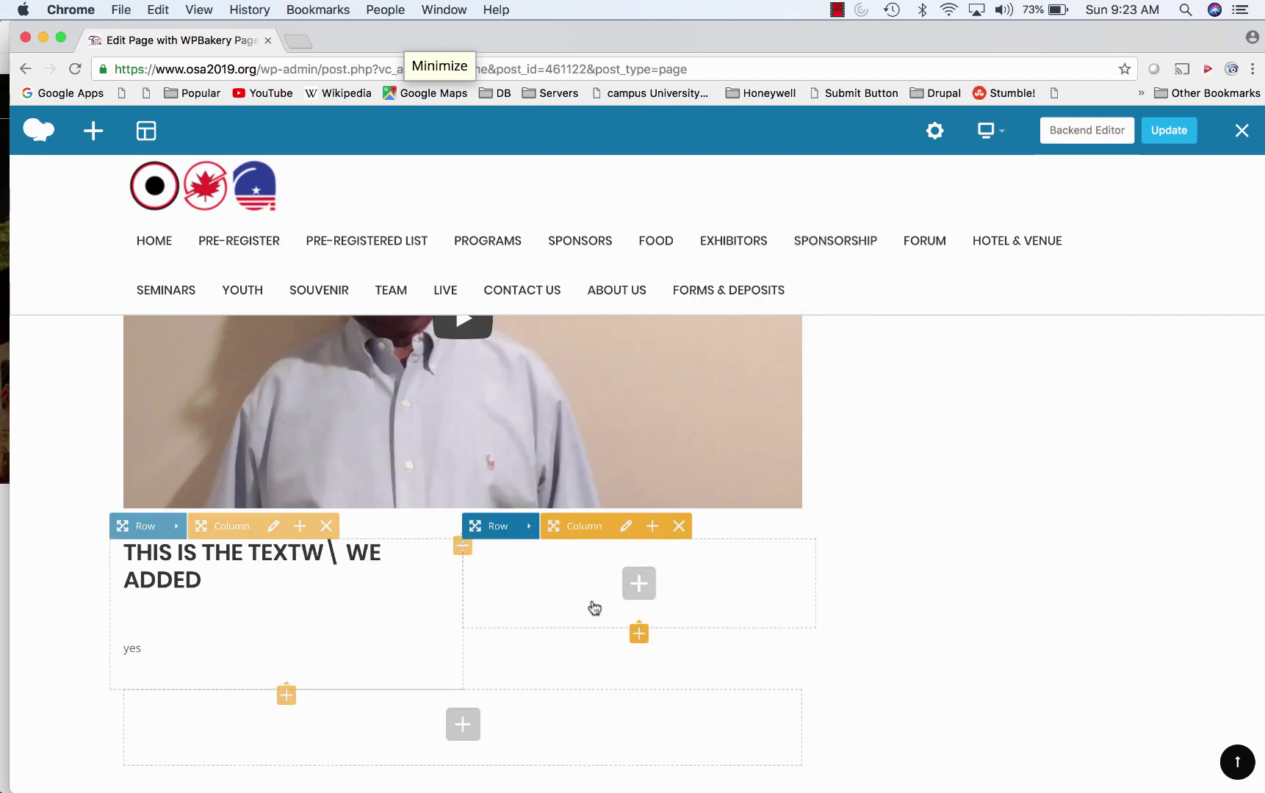
click(636, 586)
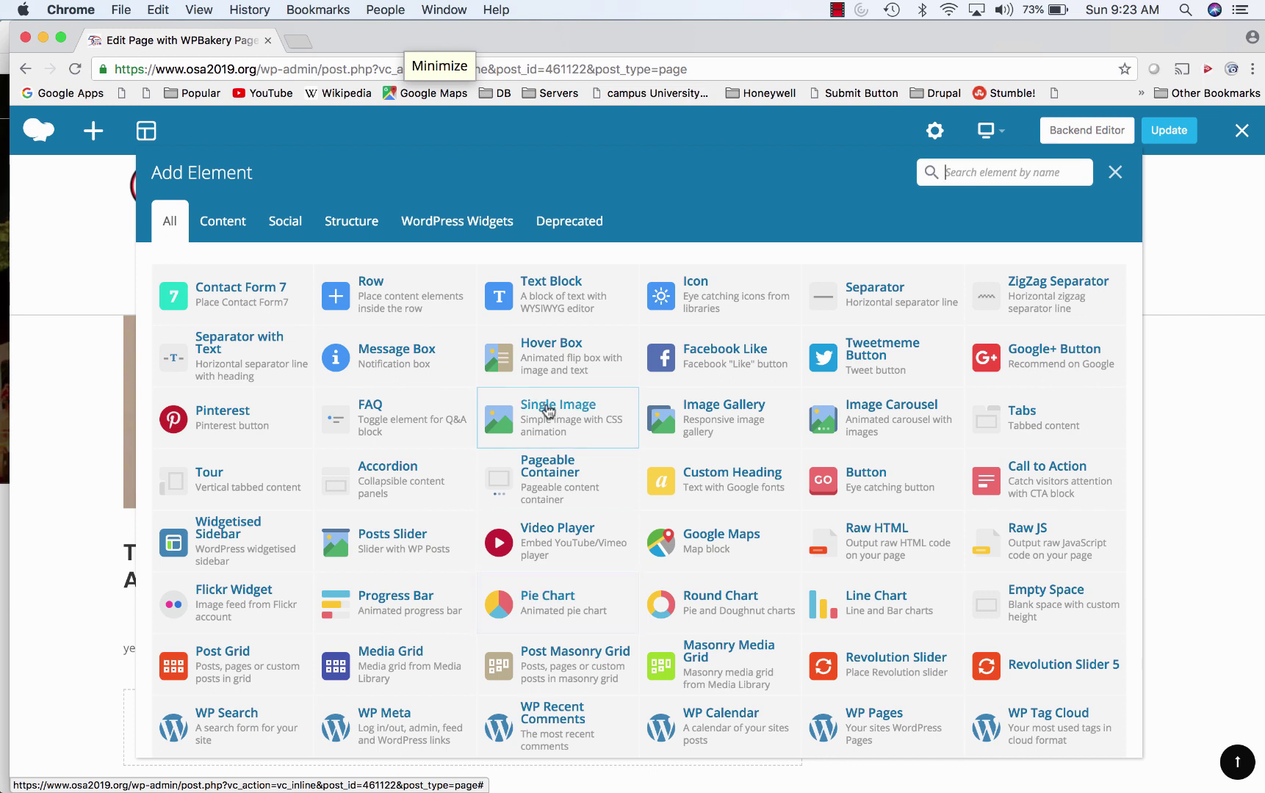
click(726, 537)
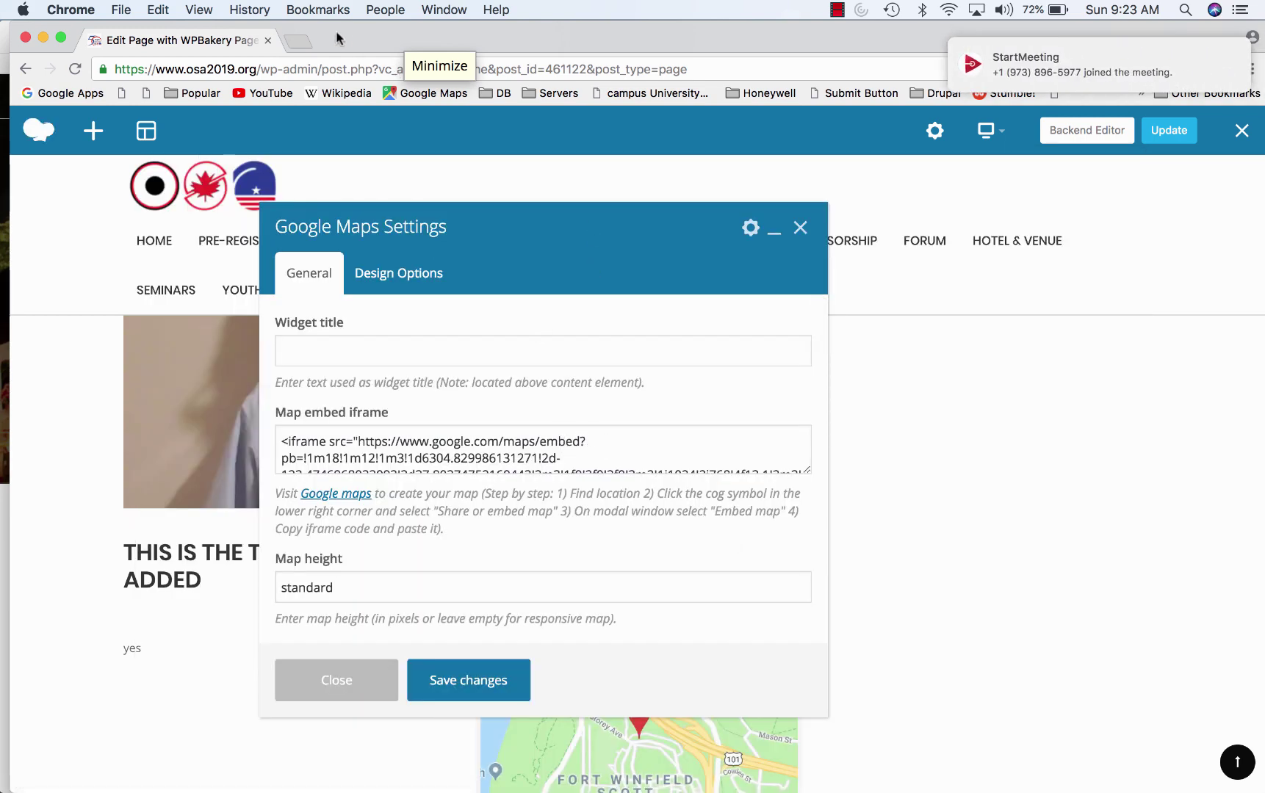
Step: Open a new browser tab and search Google for "google map"
click(300, 41)
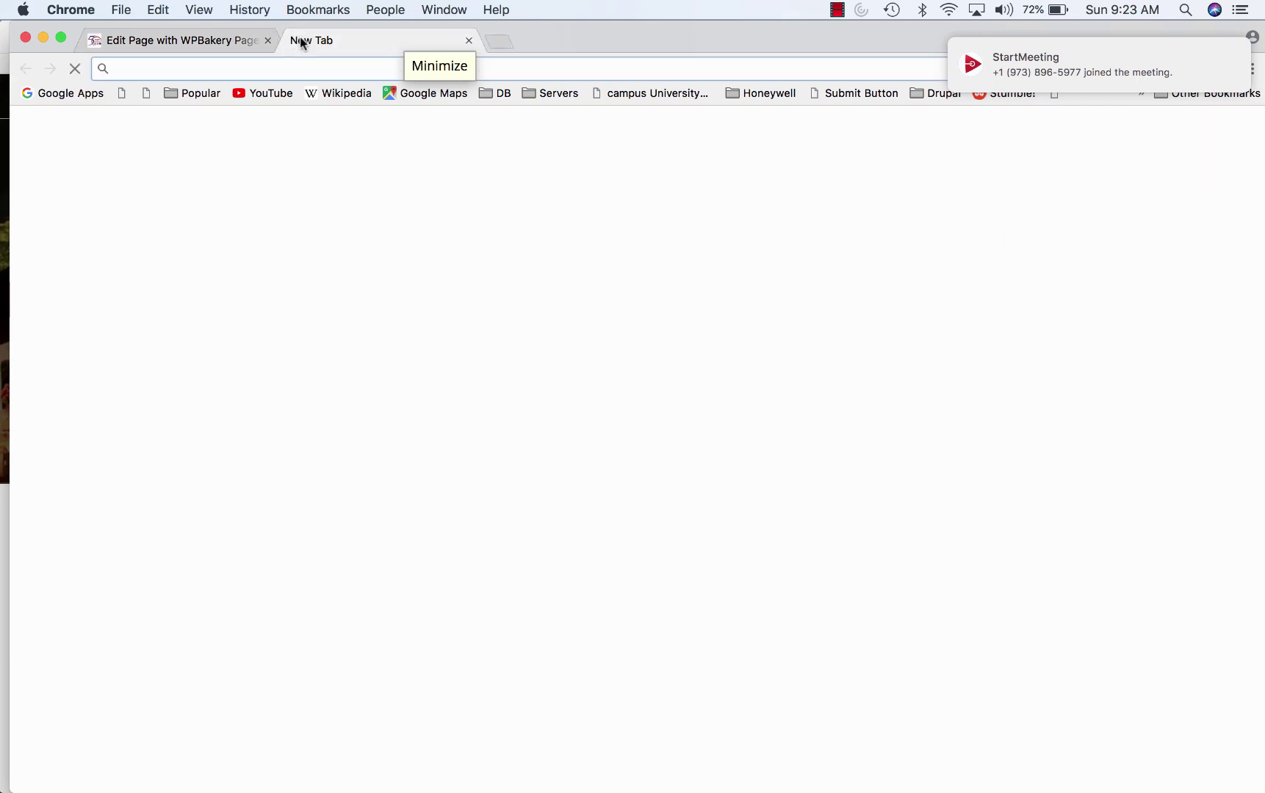
text(google map)
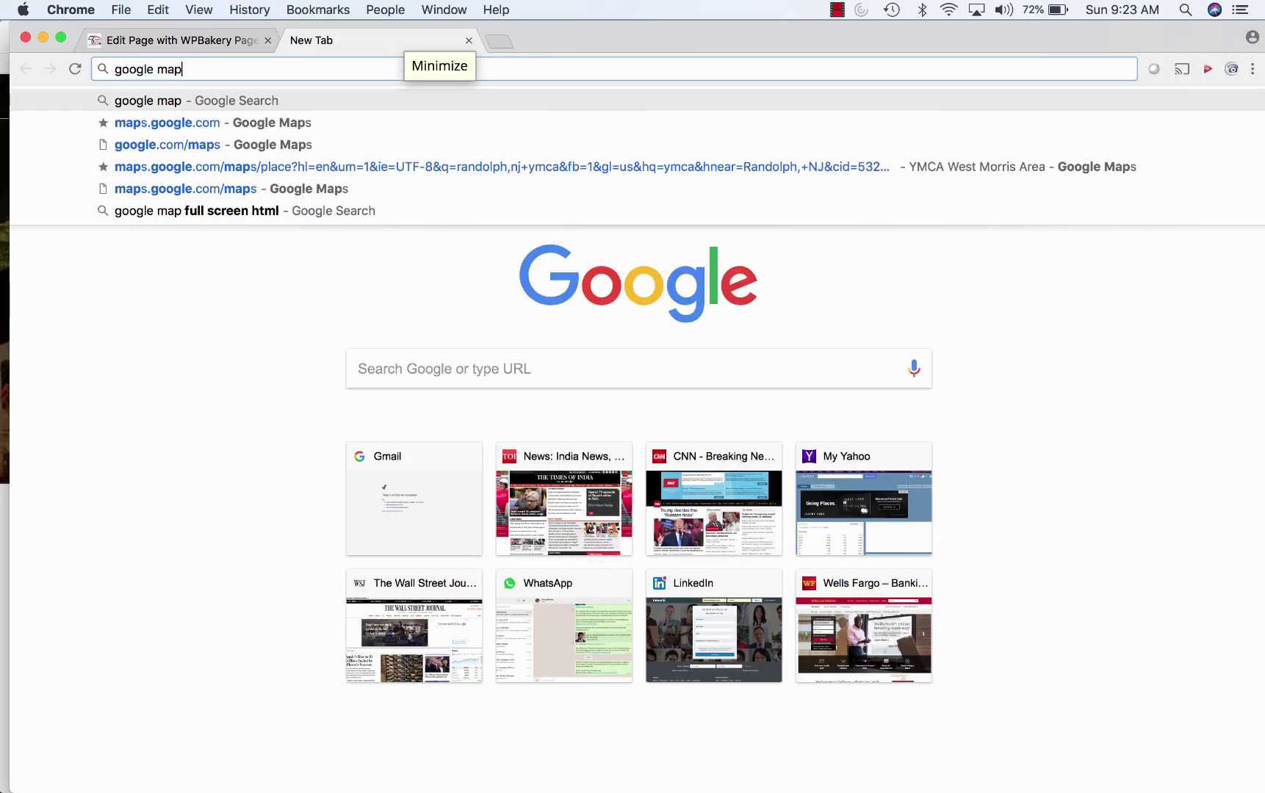
key(Return)
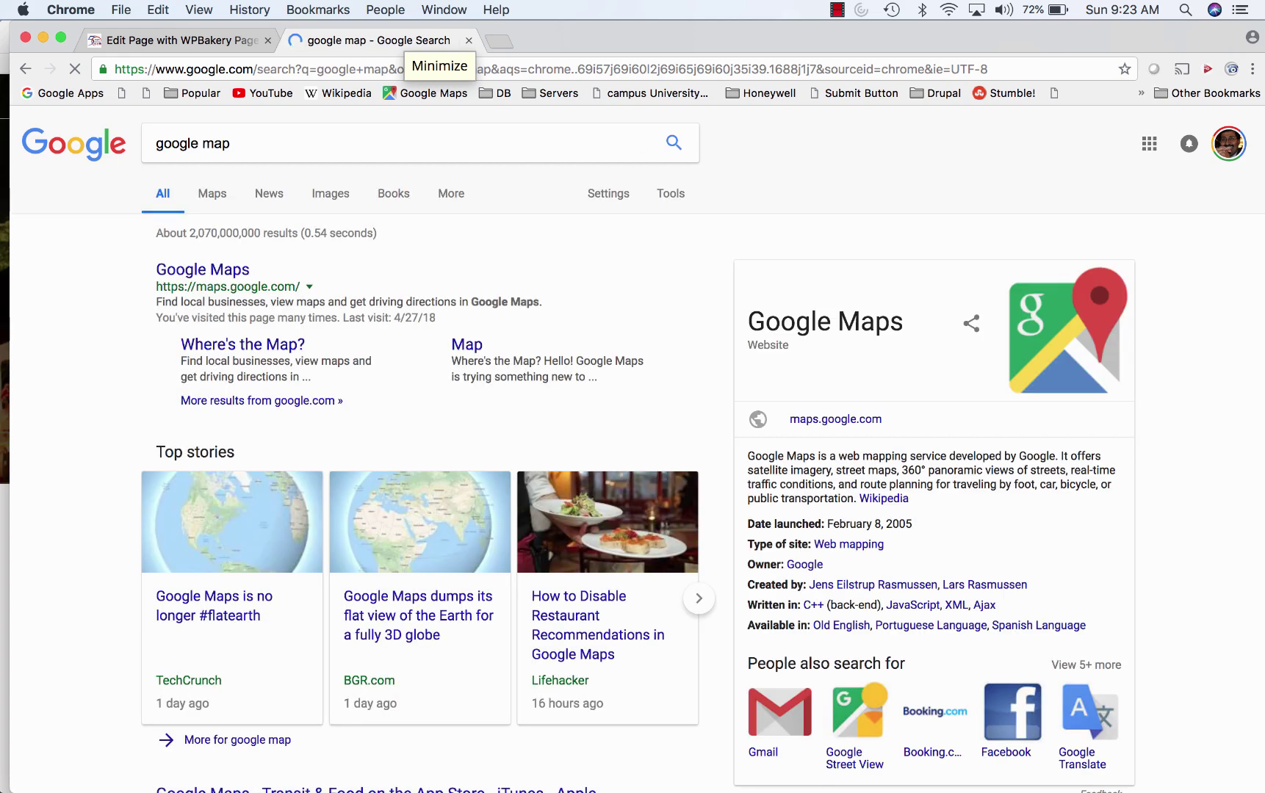
Step: Search Google for "mt freedom post office nj" and open directions to the post office in Google Maps
triple_click(346, 148)
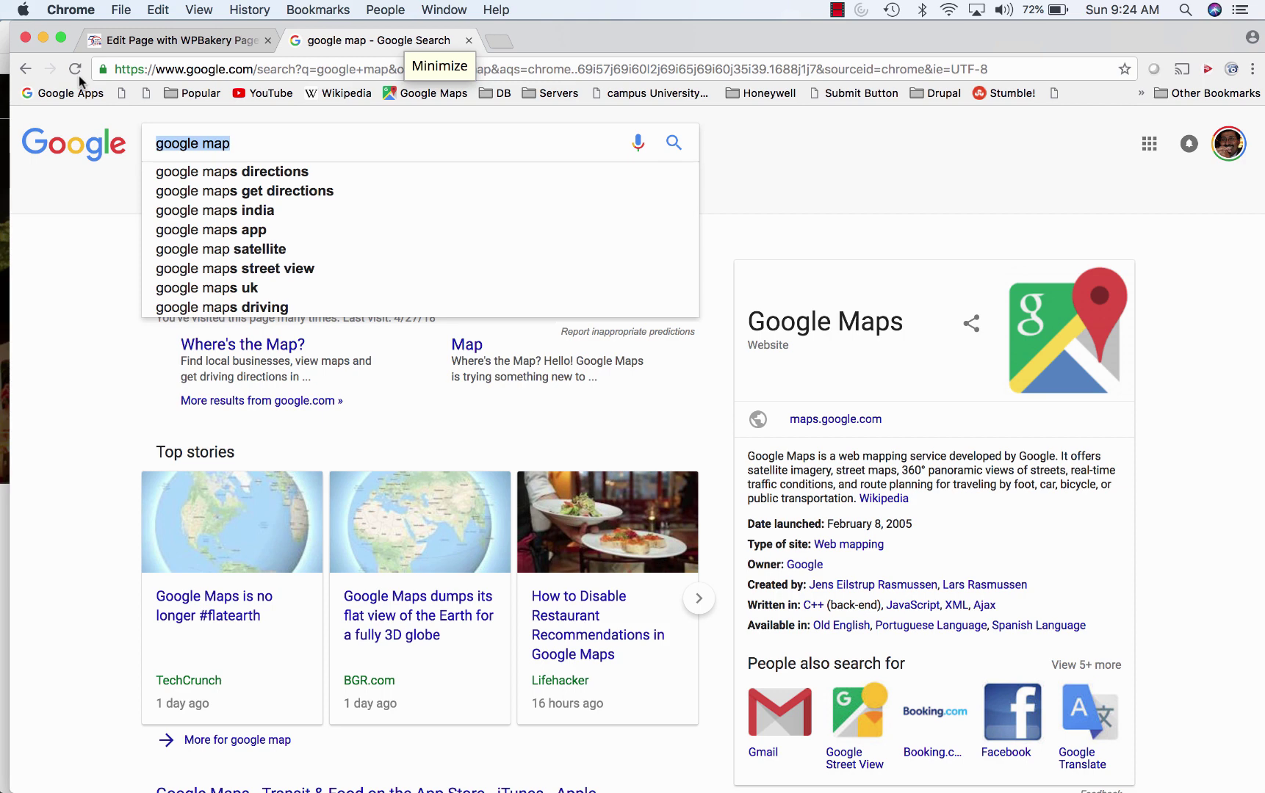
text(mt free)
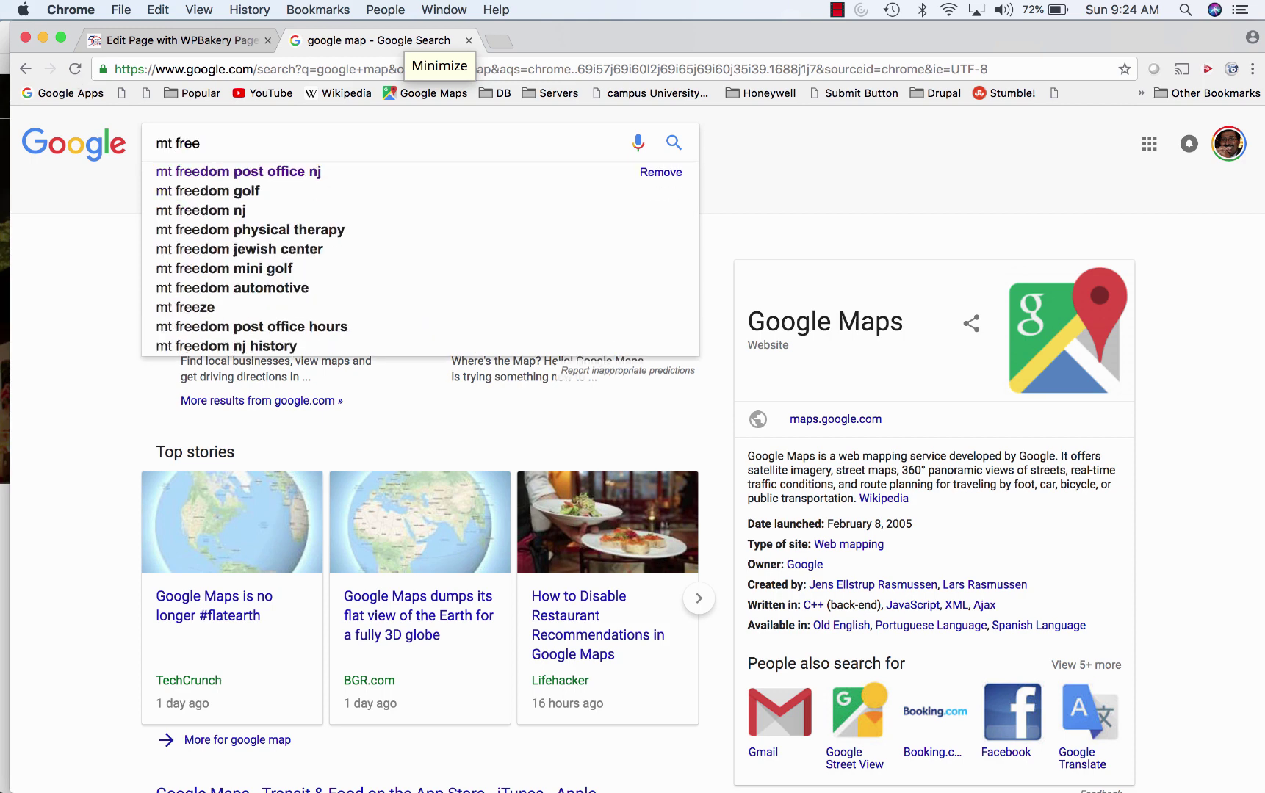
key(Down)
key(Return)
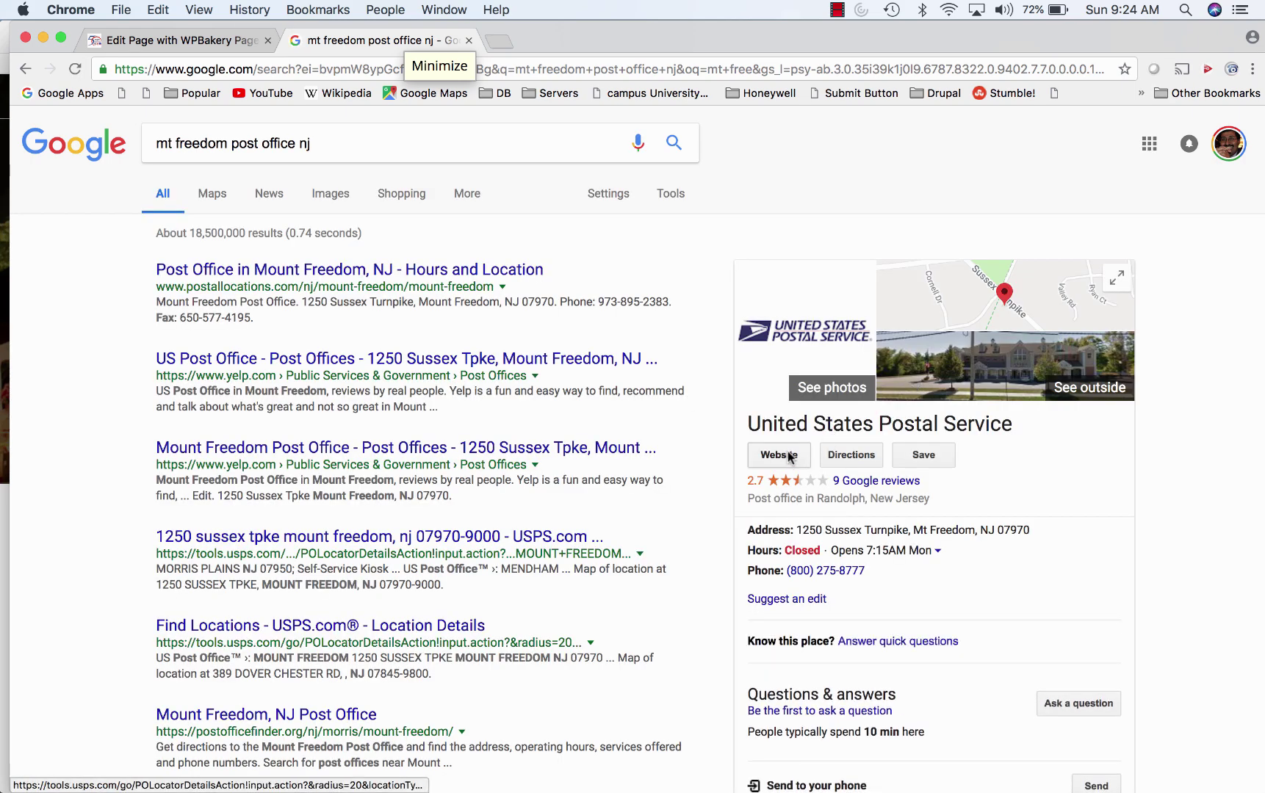
click(867, 456)
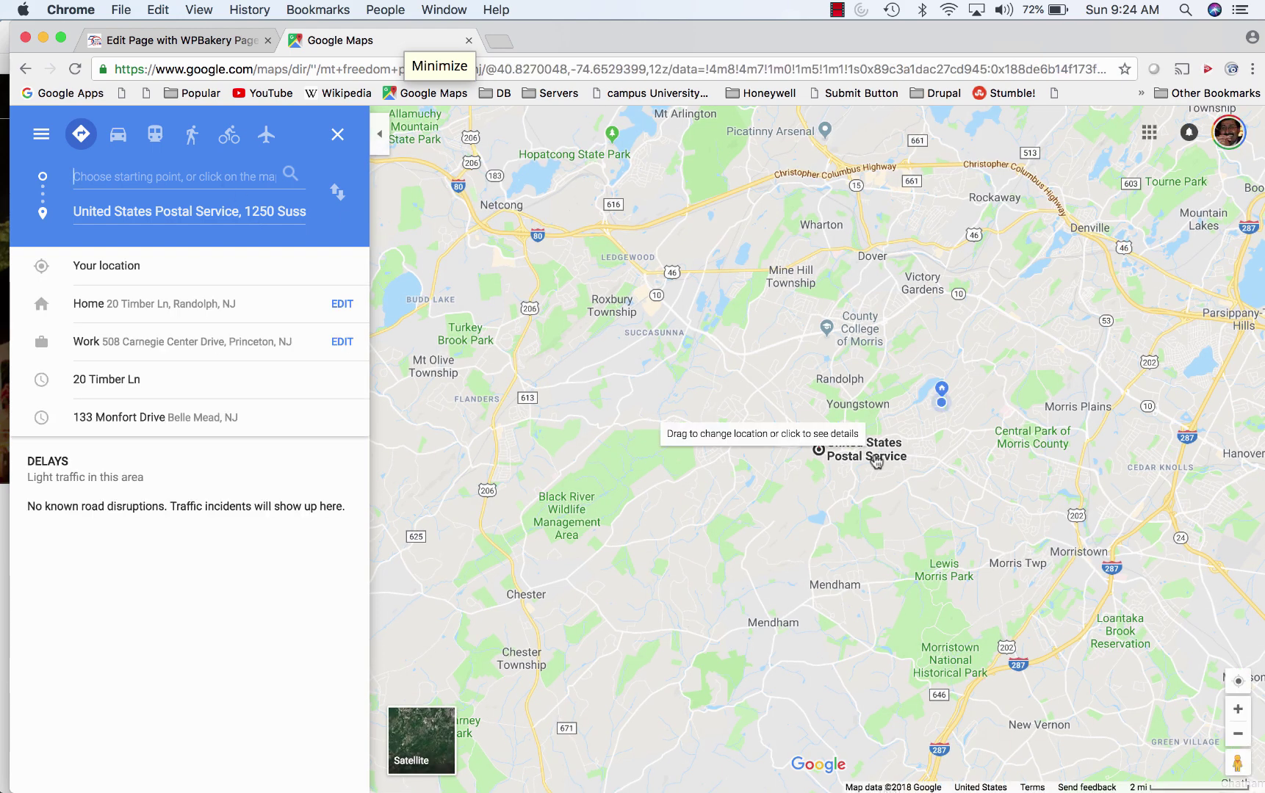
click(37, 134)
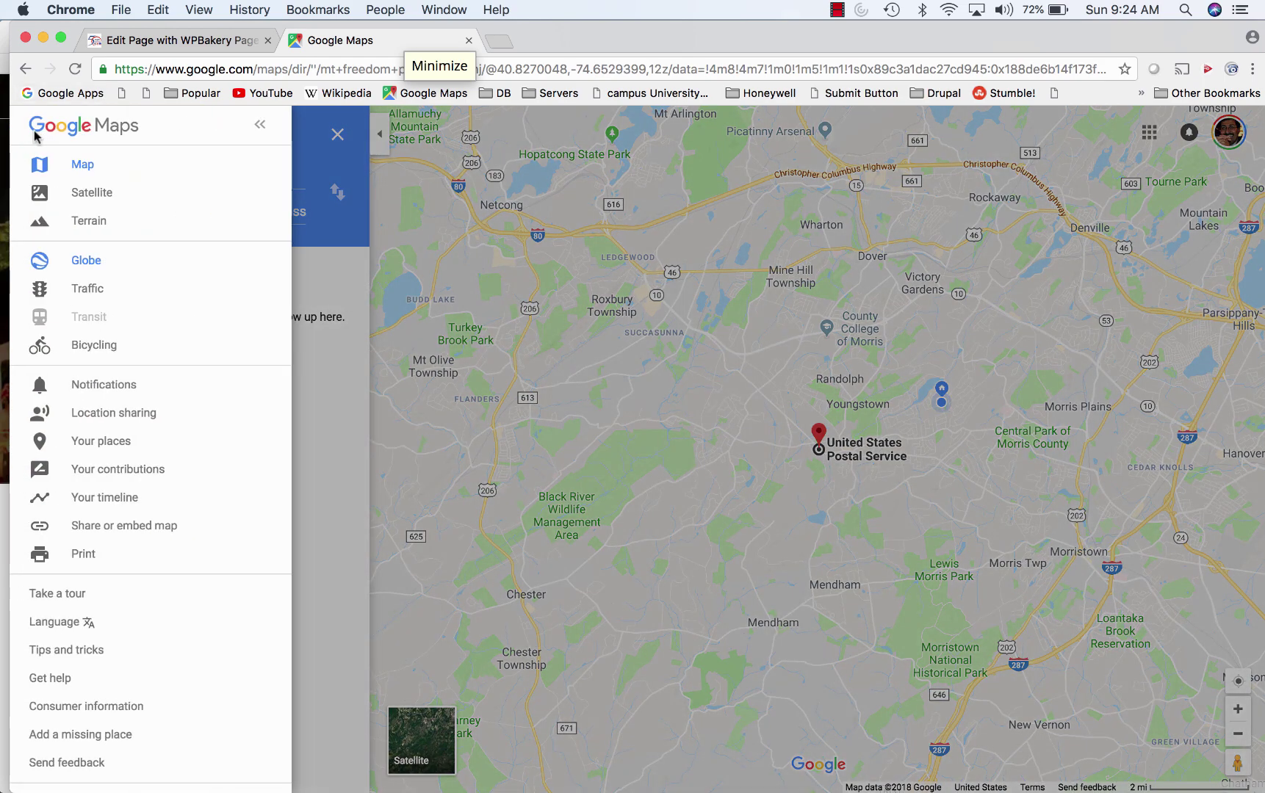
click(323, 317)
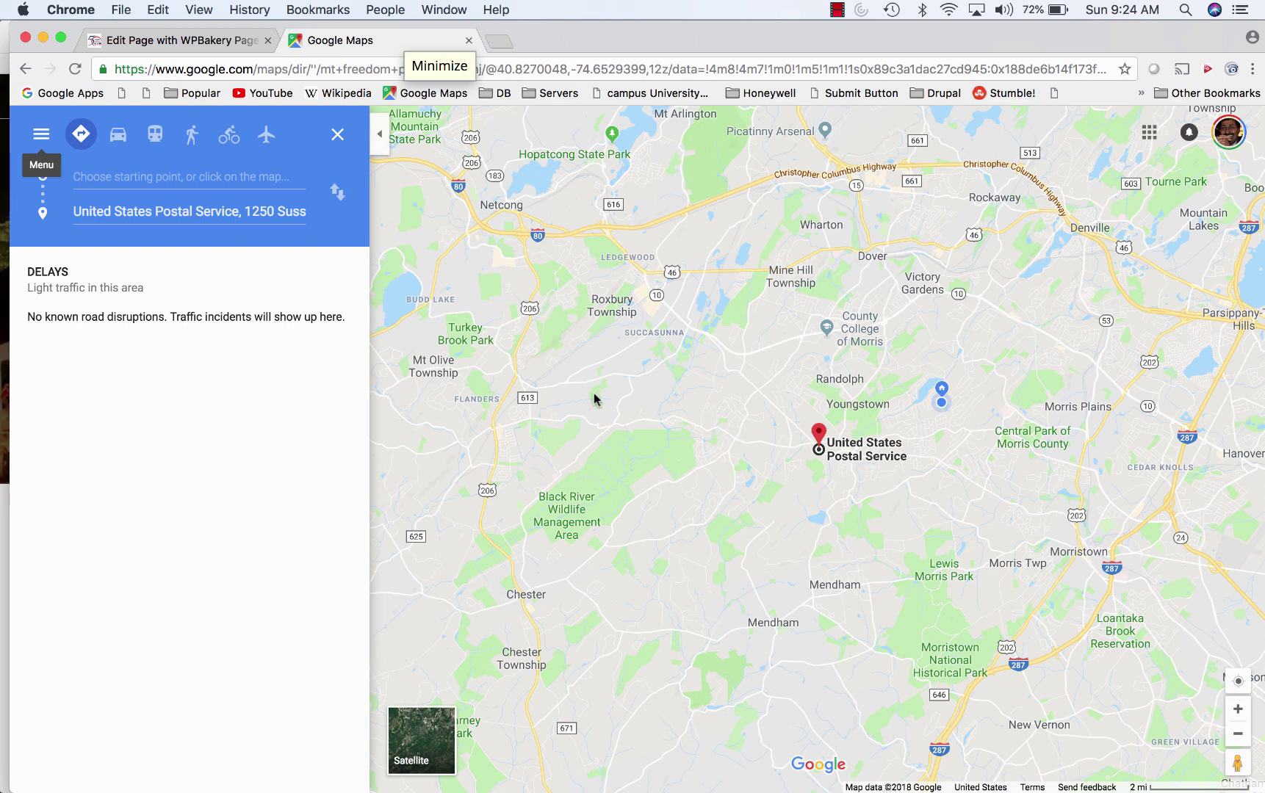
scroll(593, 395, down, 3)
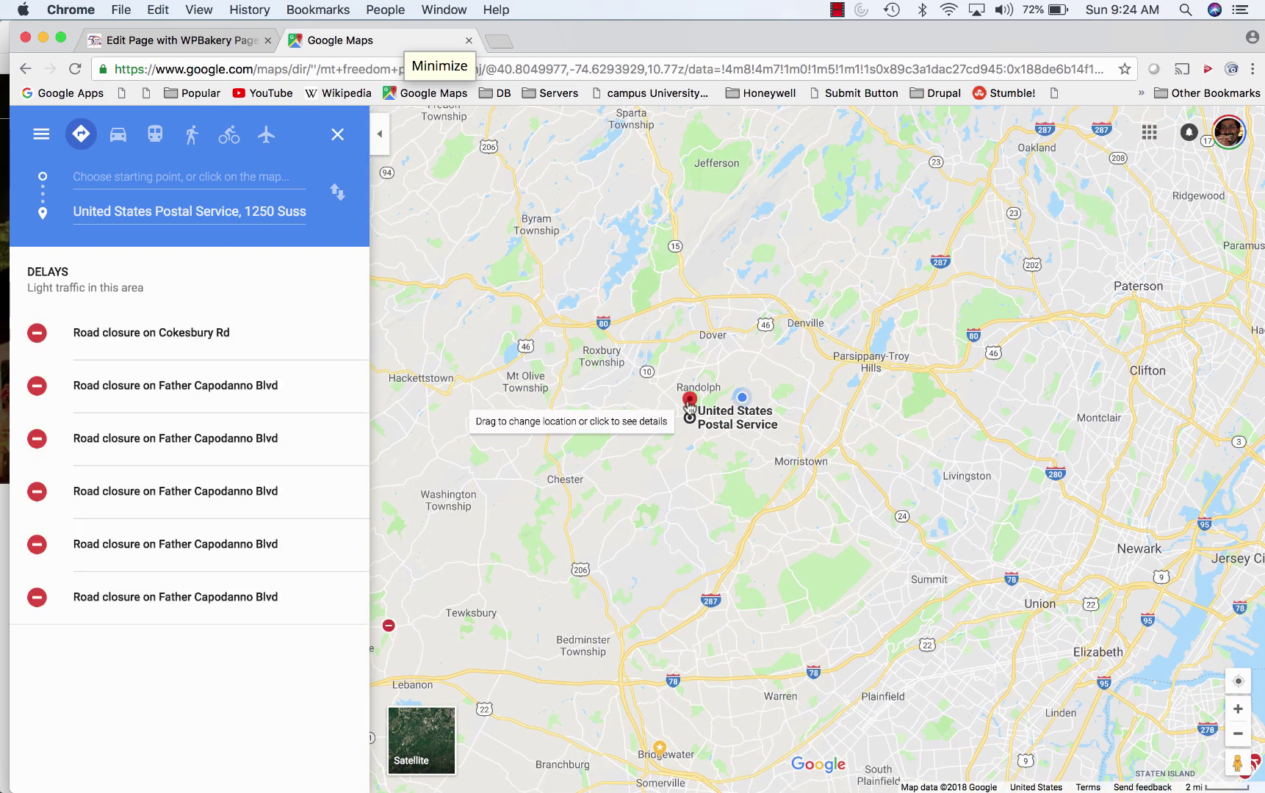
click(691, 413)
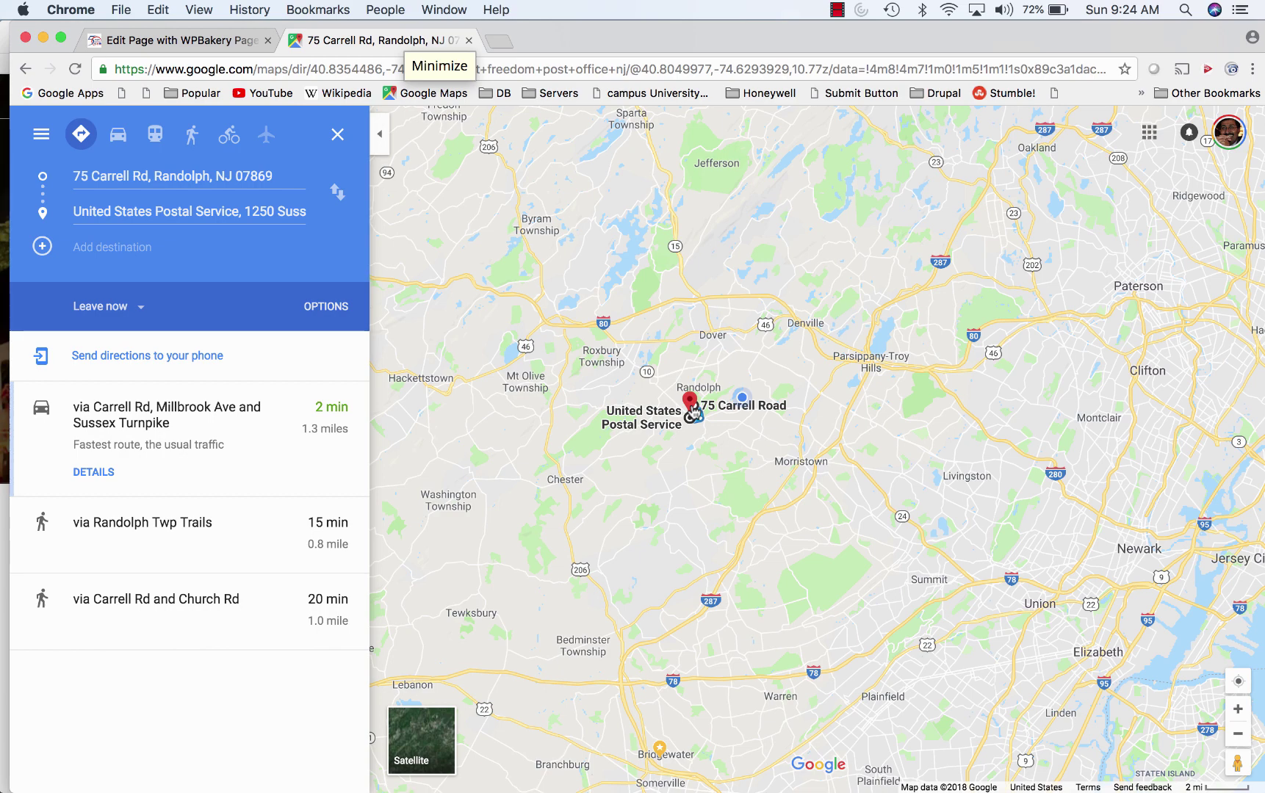
right_click(693, 410)
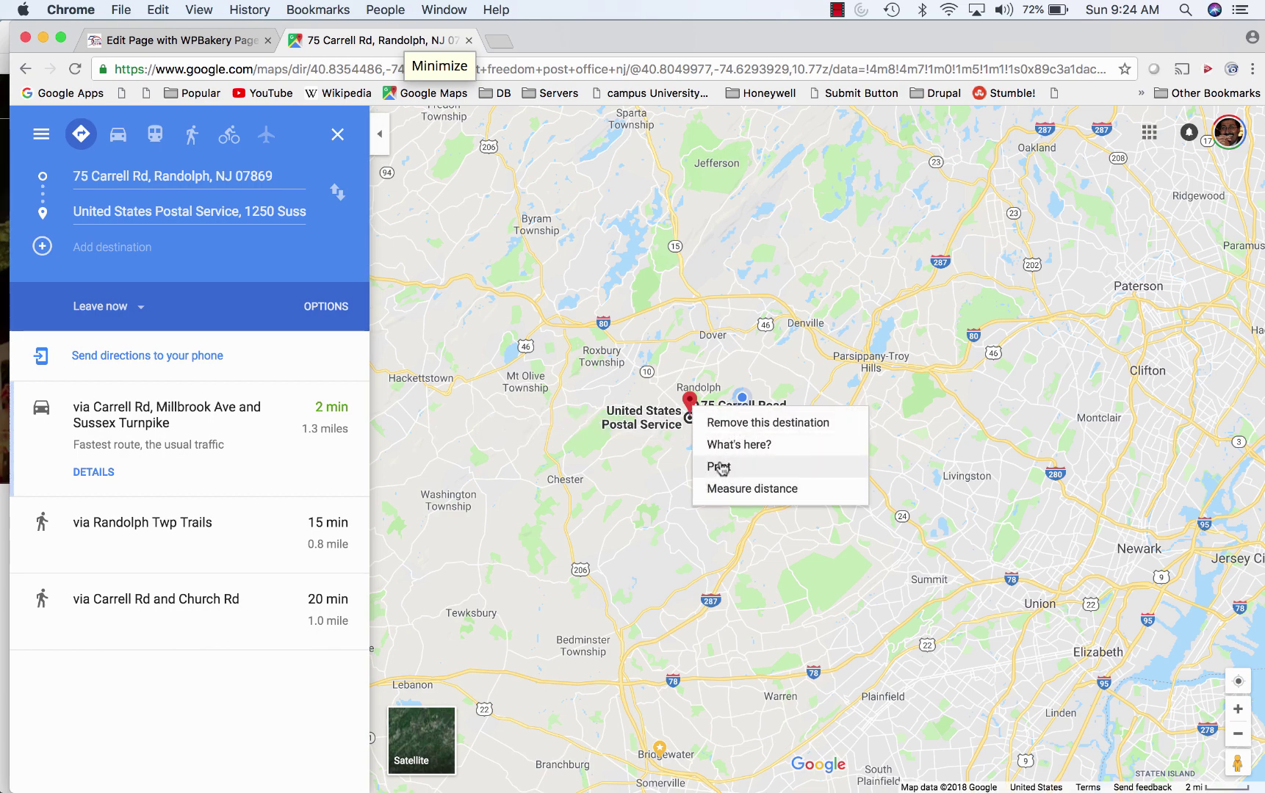
click(518, 437)
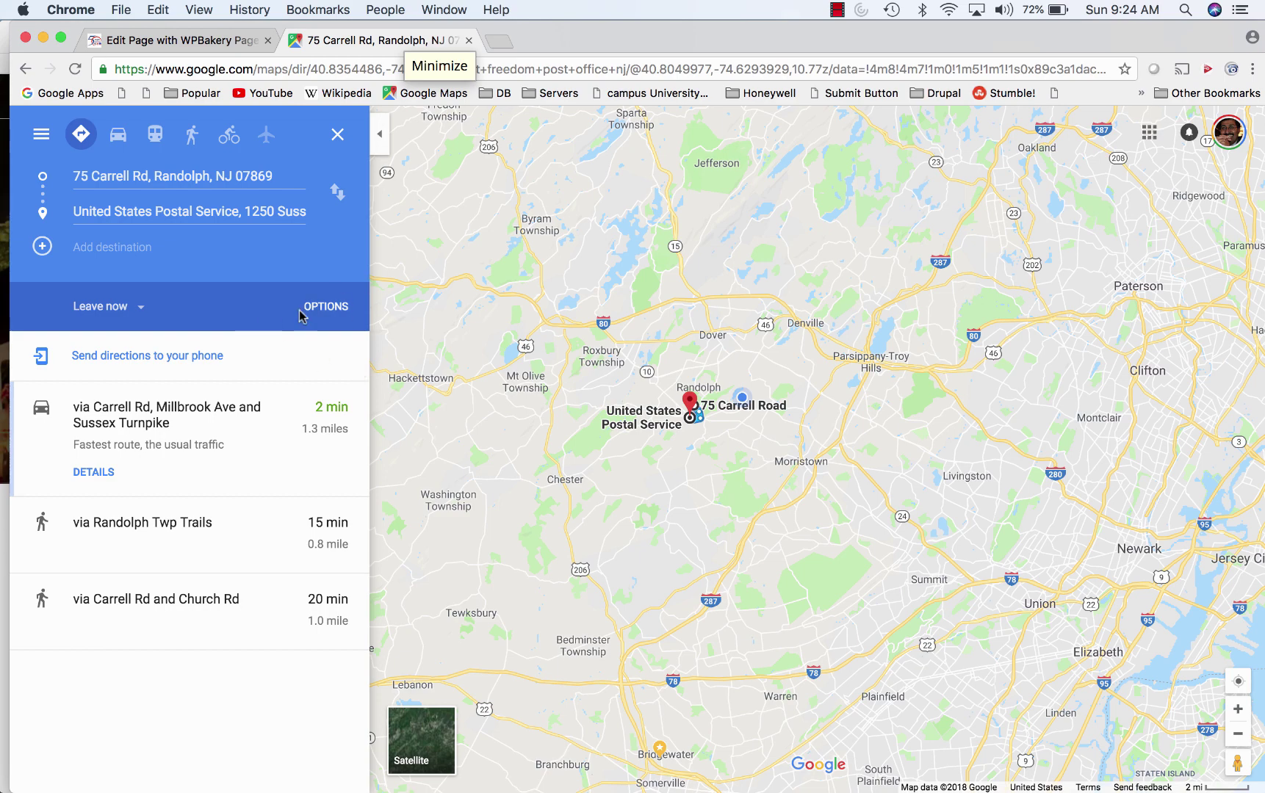
click(332, 309)
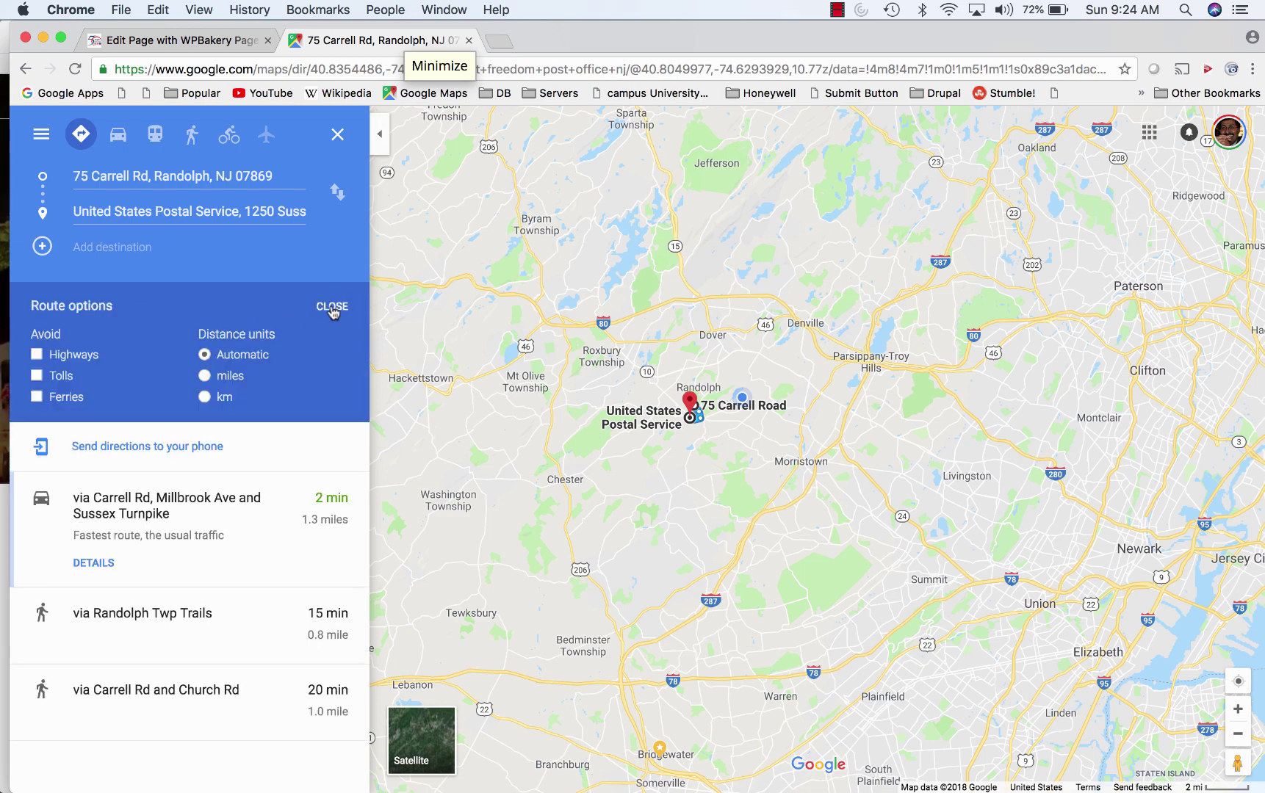
click(134, 446)
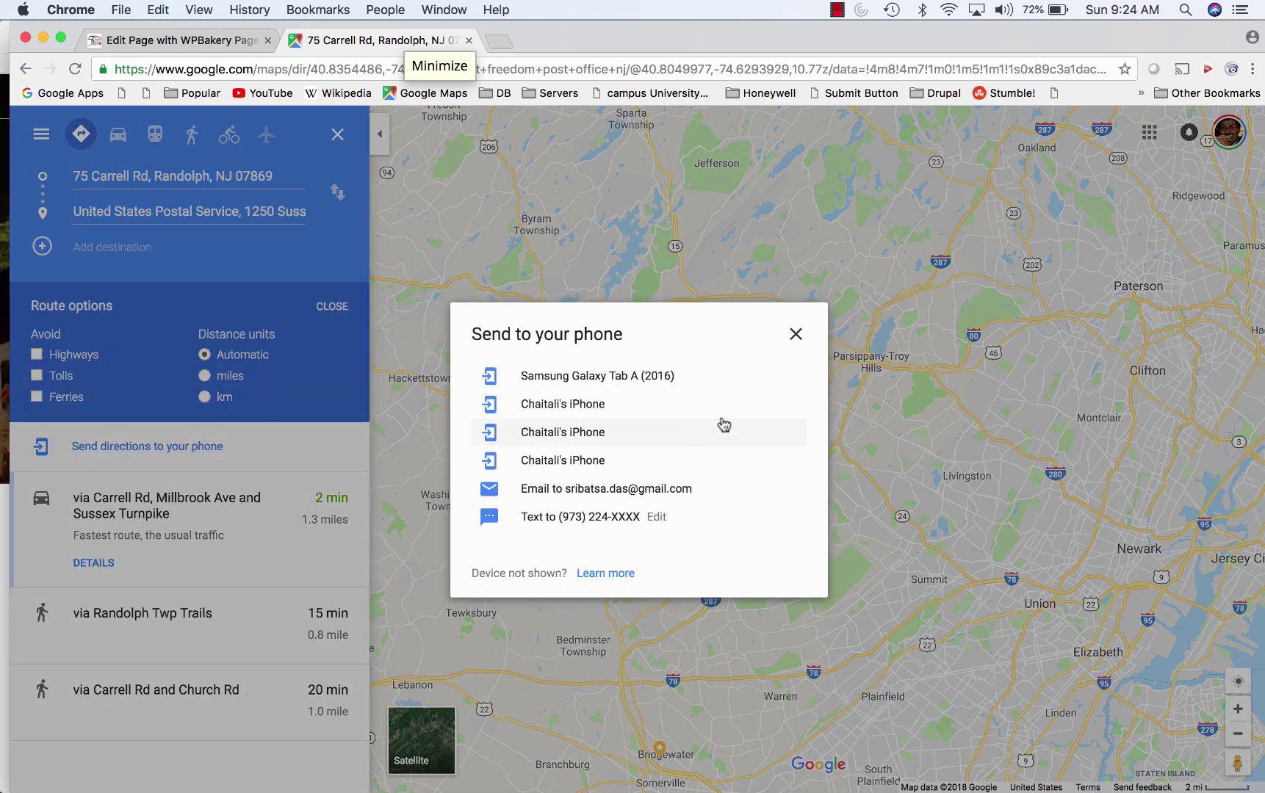
click(794, 335)
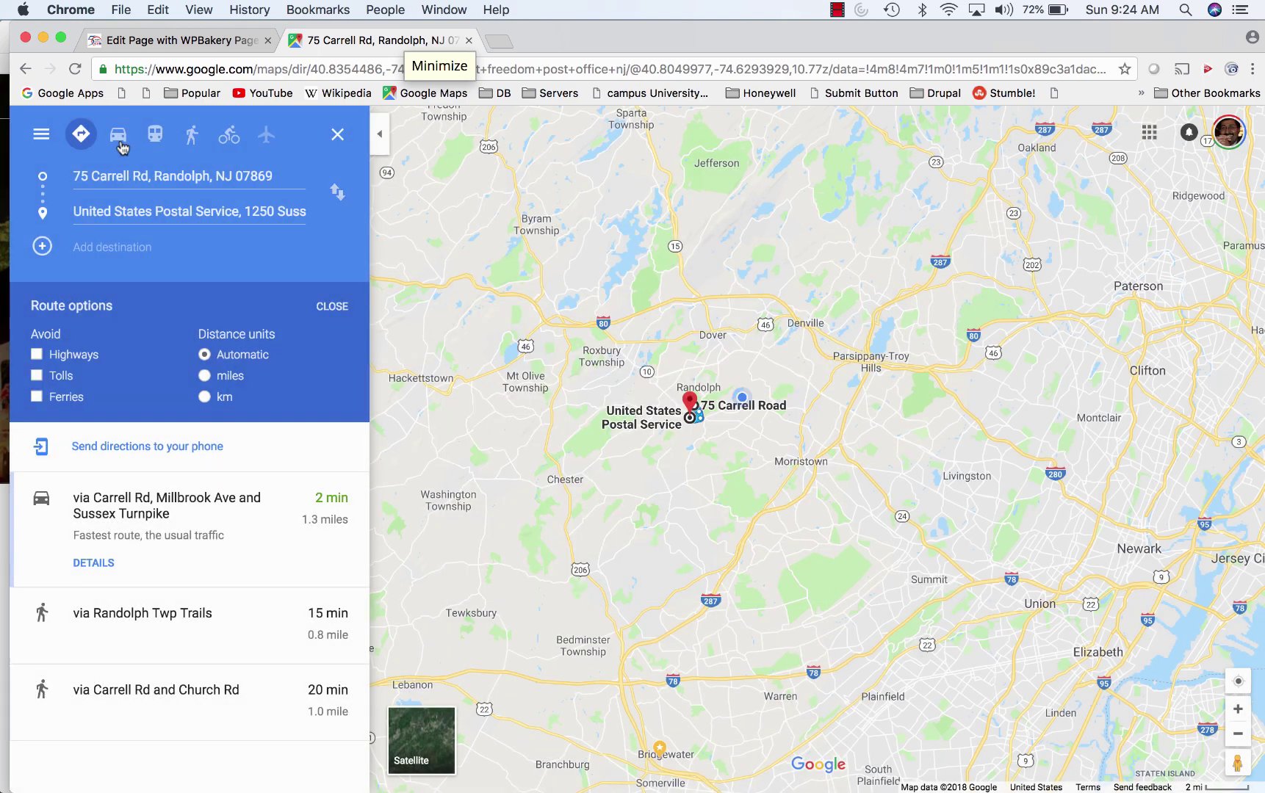
click(23, 69)
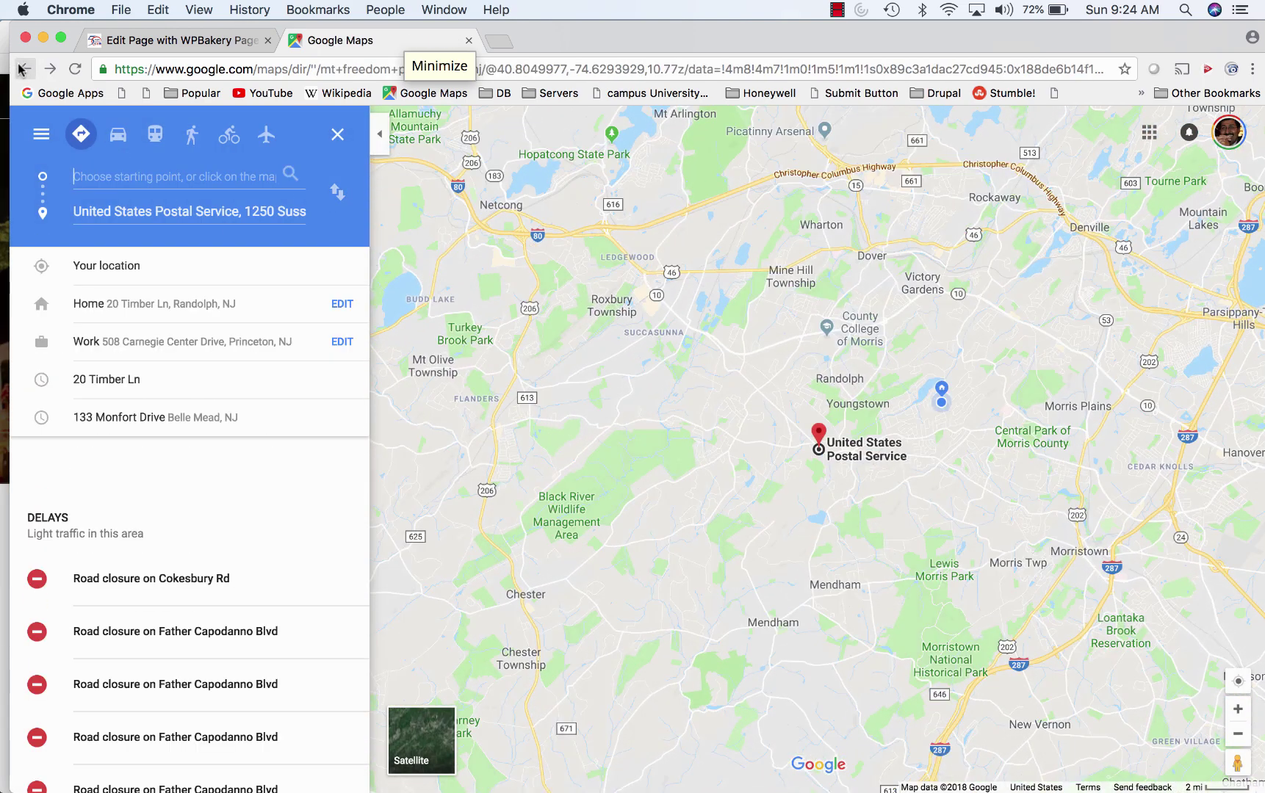
Step: Remove the route destination at the post office pin to bring up the United States Postal Service place details
click(821, 441)
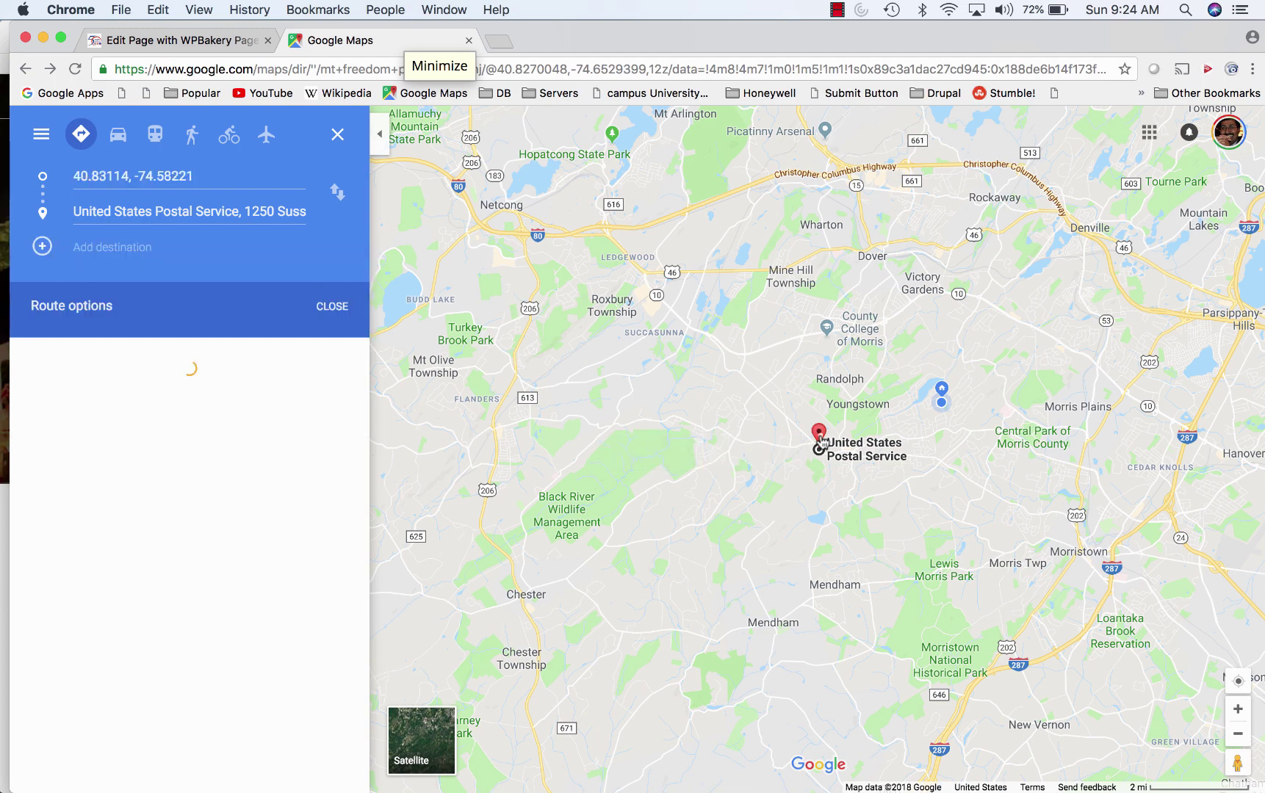
right_click(821, 440)
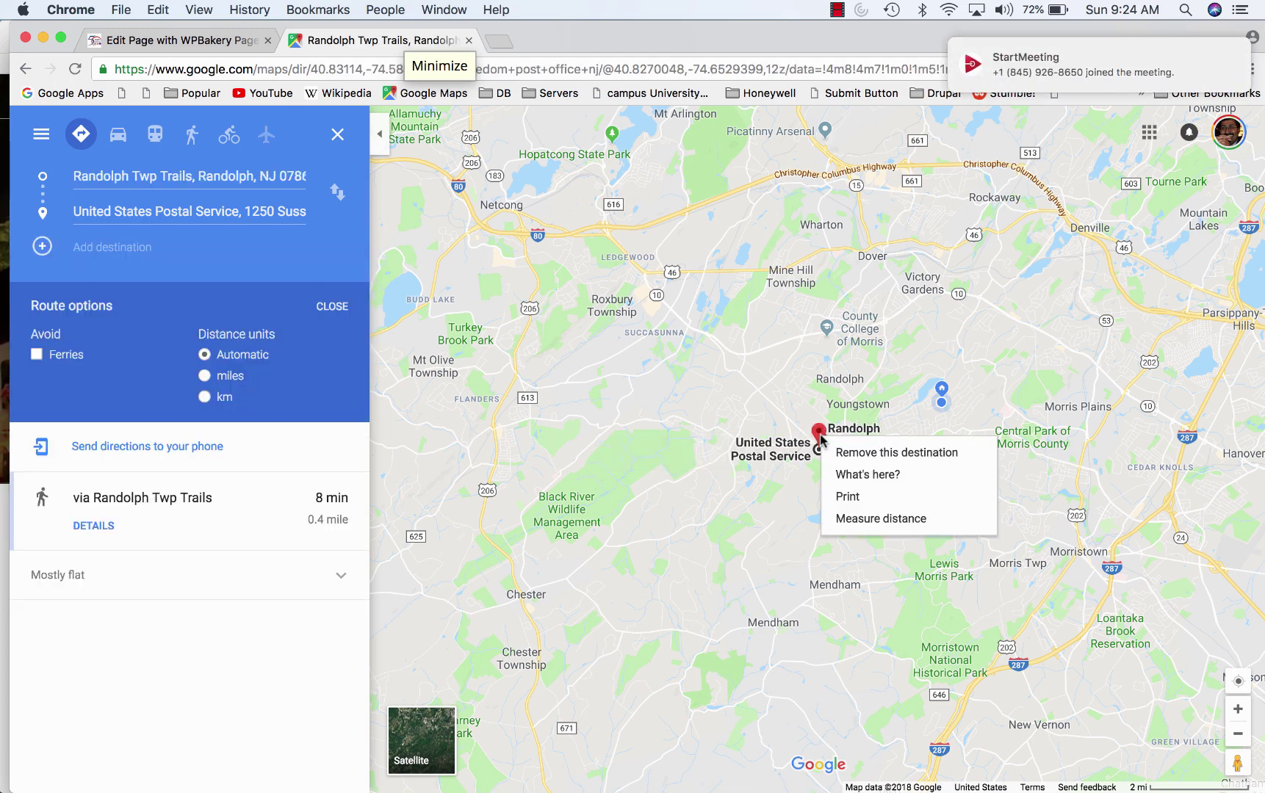
click(881, 453)
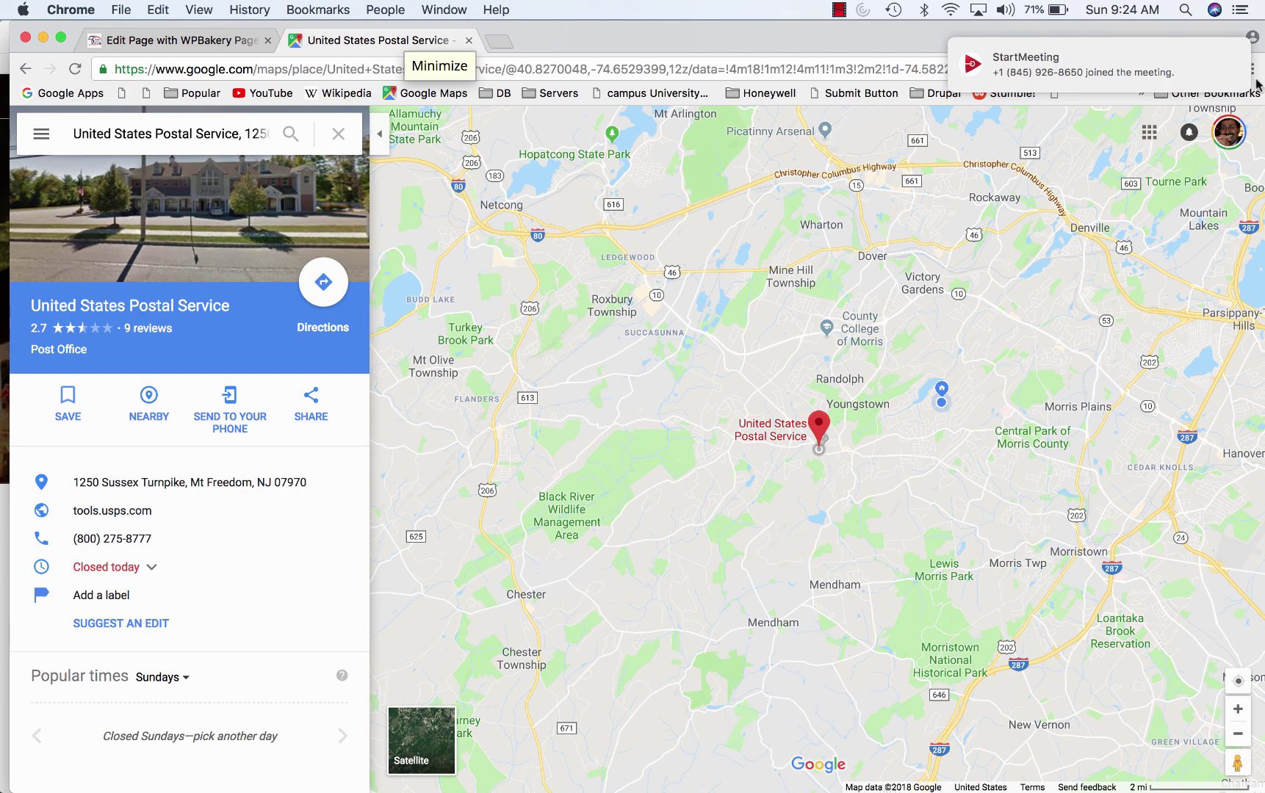
Step: Open the post office's share options in Google Maps and copy the medium-size map embed HTML
click(1230, 135)
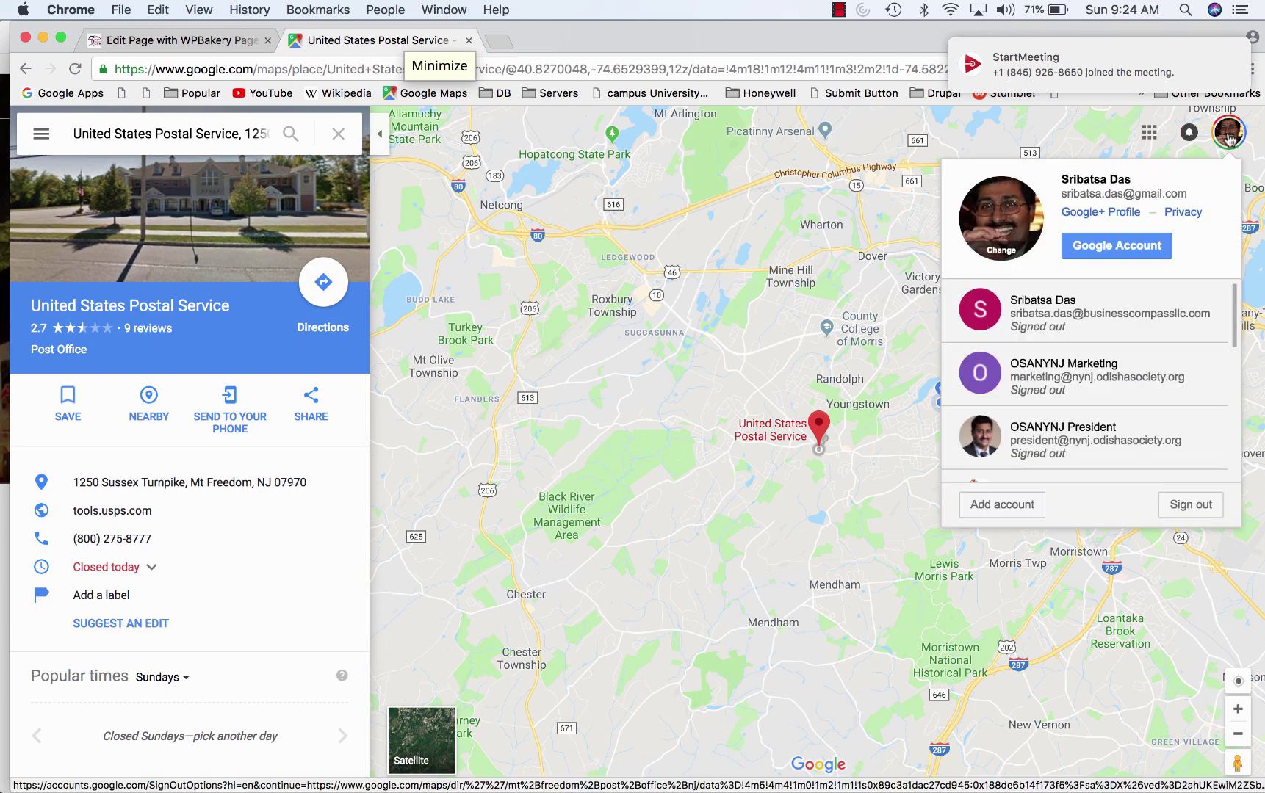
click(310, 397)
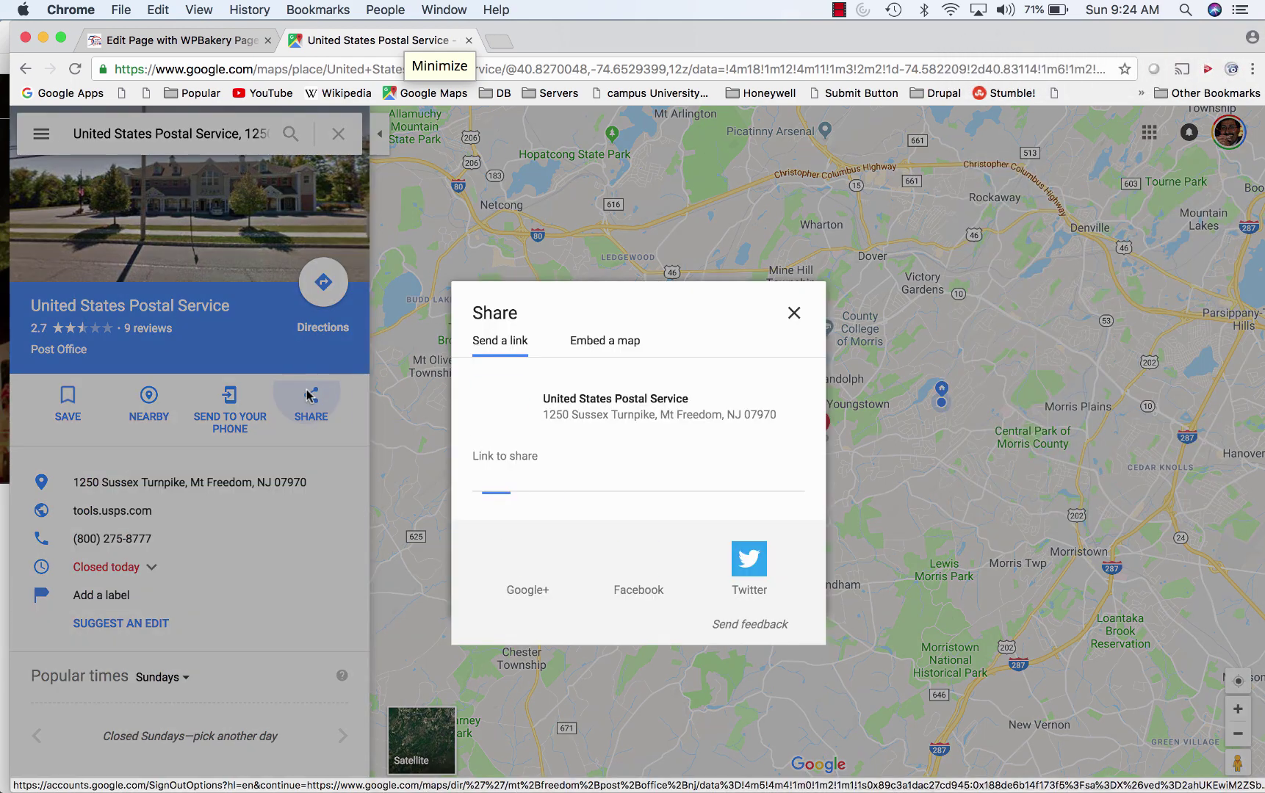
click(621, 349)
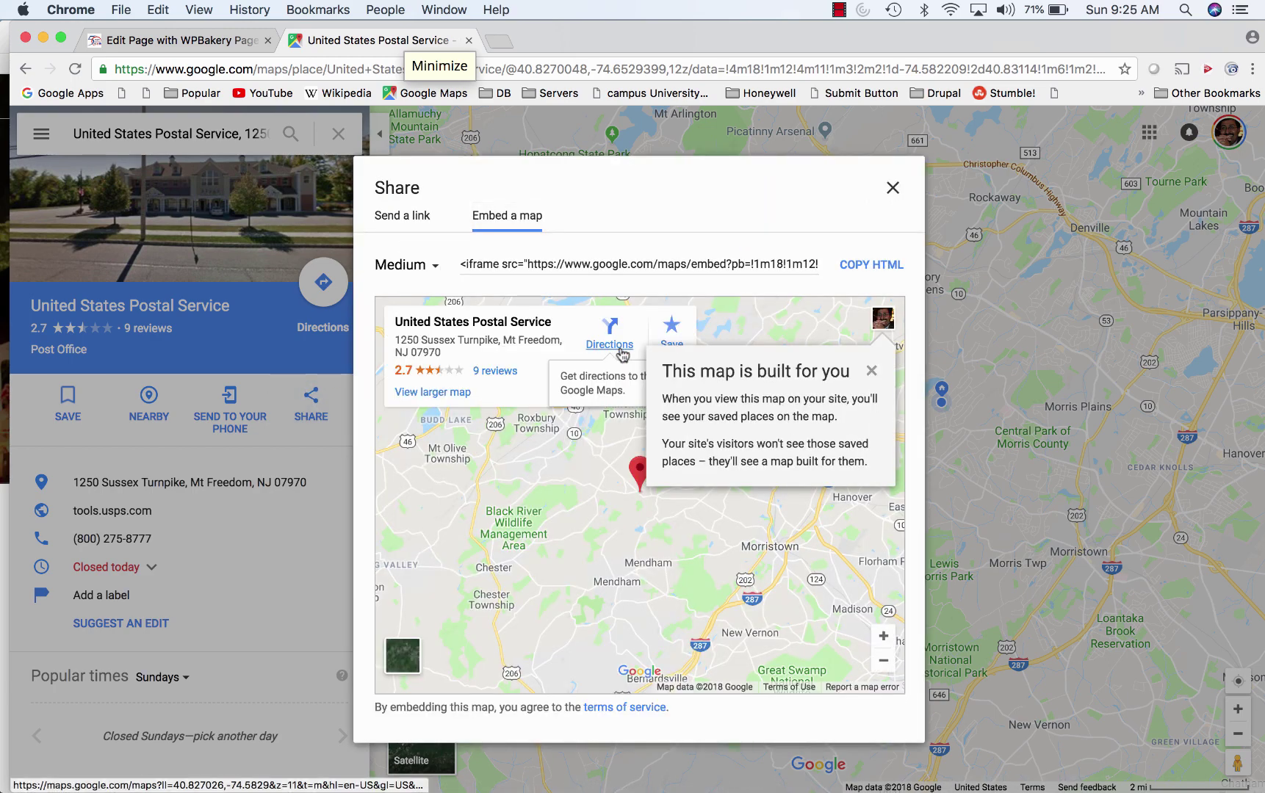
click(658, 263)
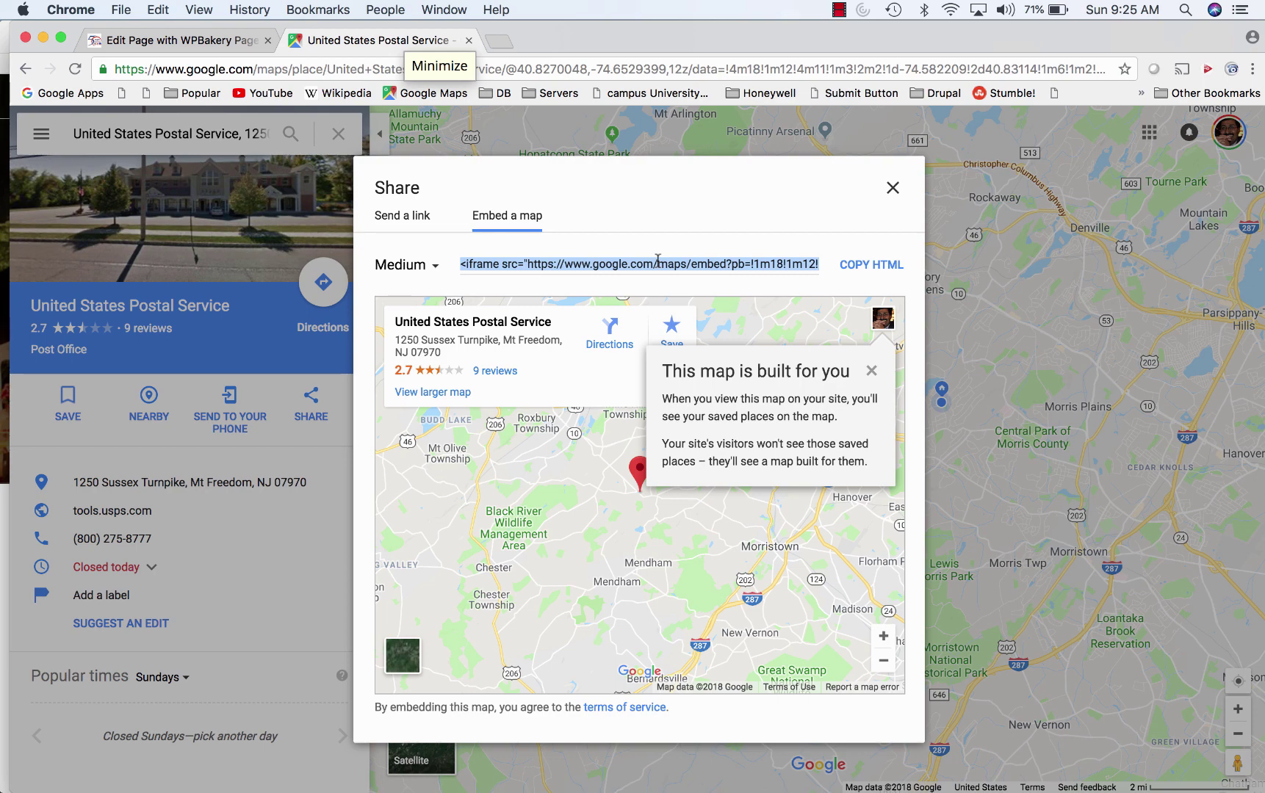
key(super+c)
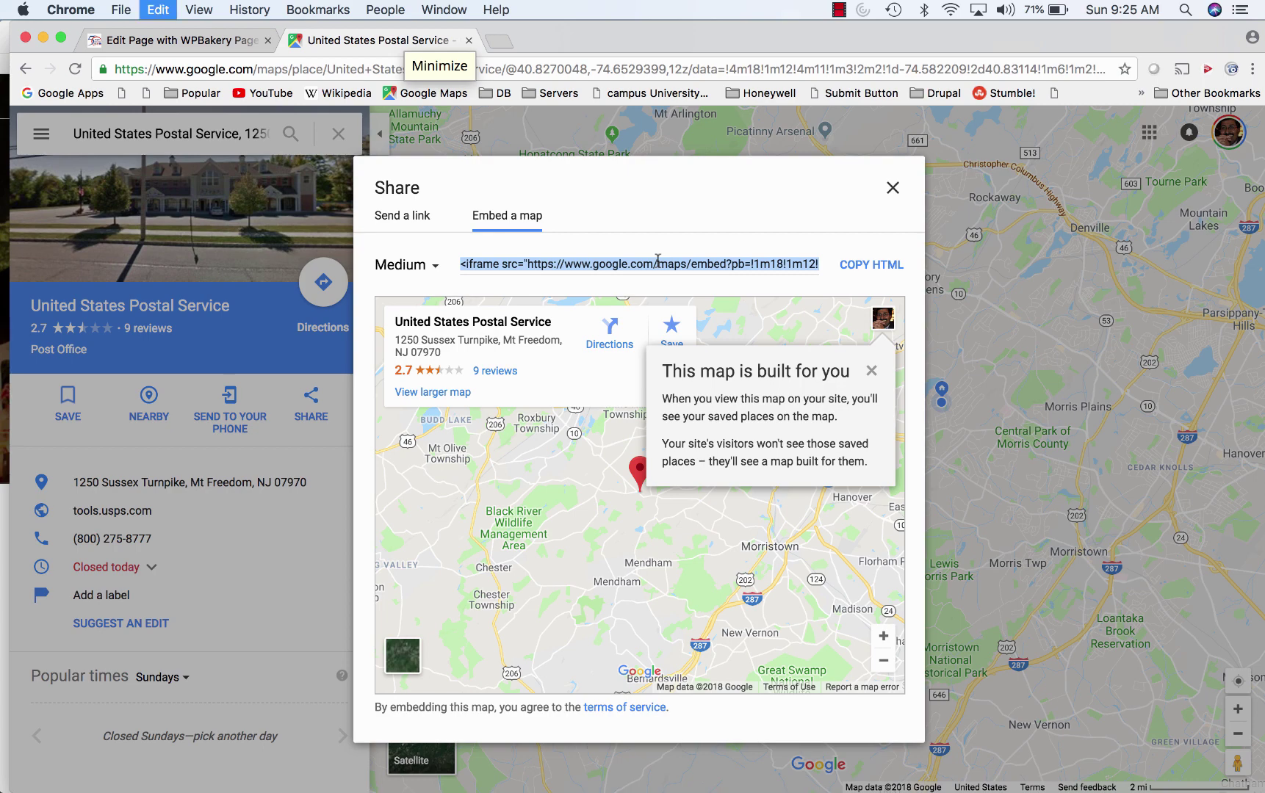
Step: Return to the page editor and replace the Google Maps element's embed iframe code with the copied post office map code
click(224, 44)
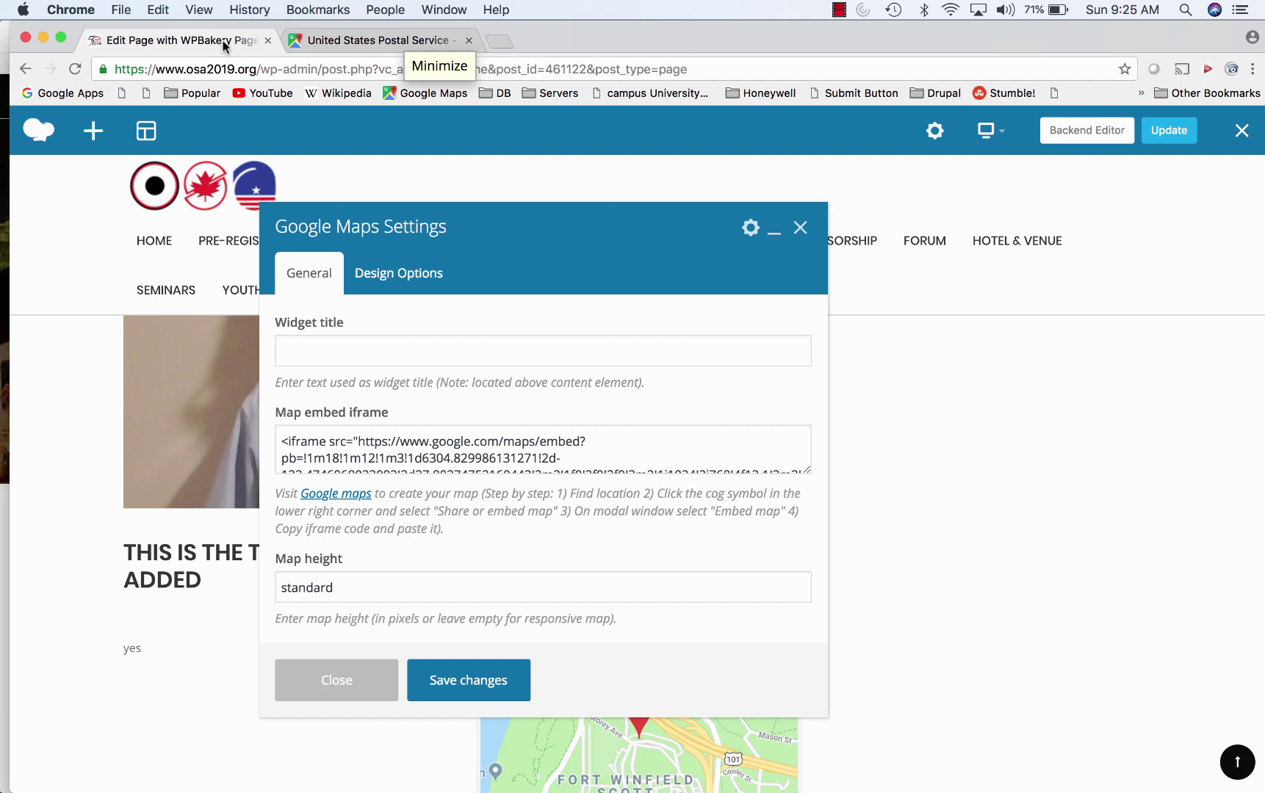
click(592, 430)
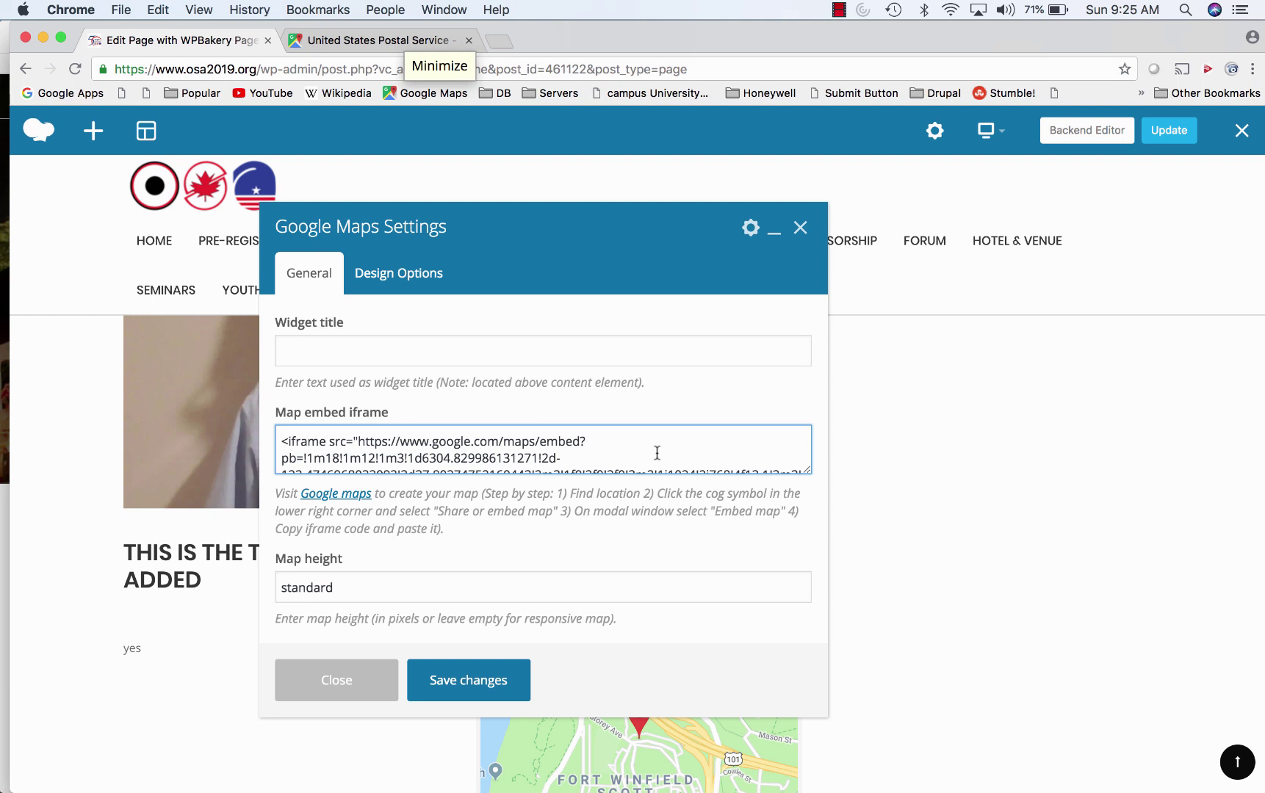
key(super+a)
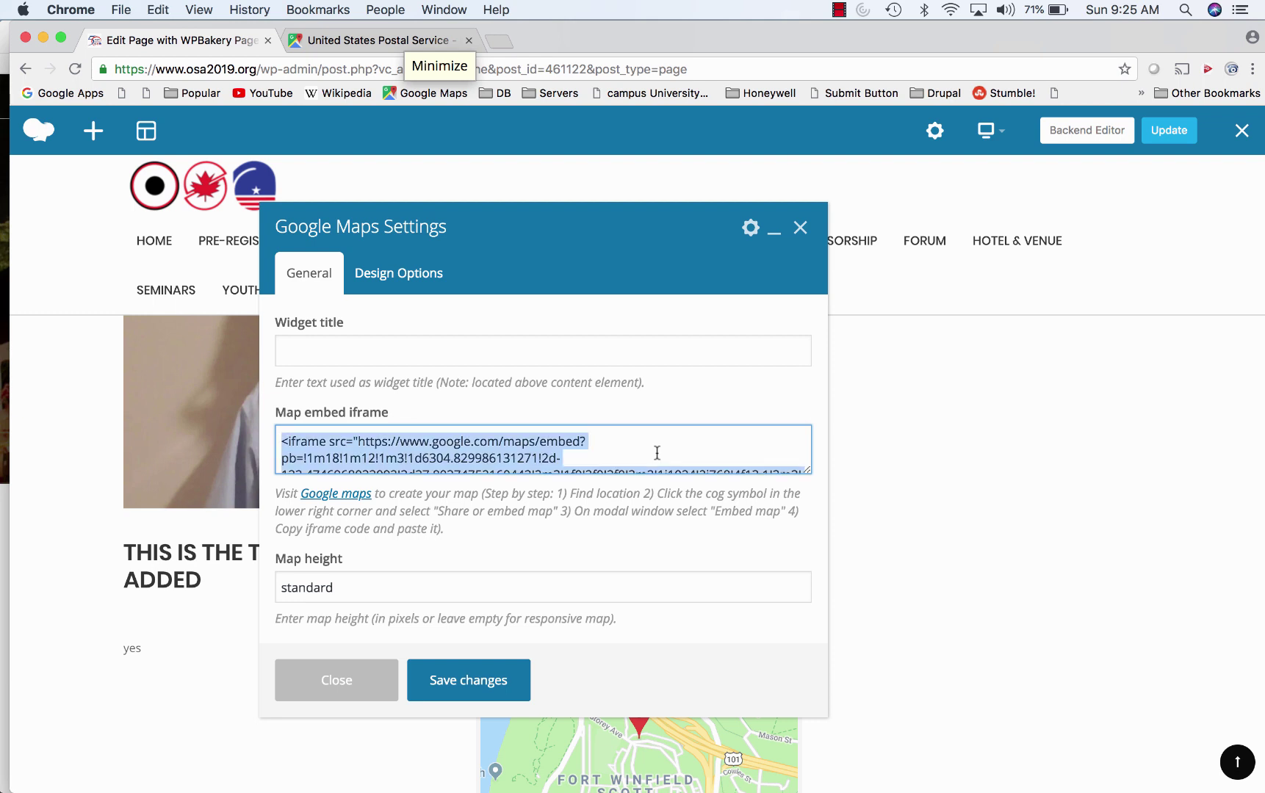
key(BackSpace)
key(super+v)
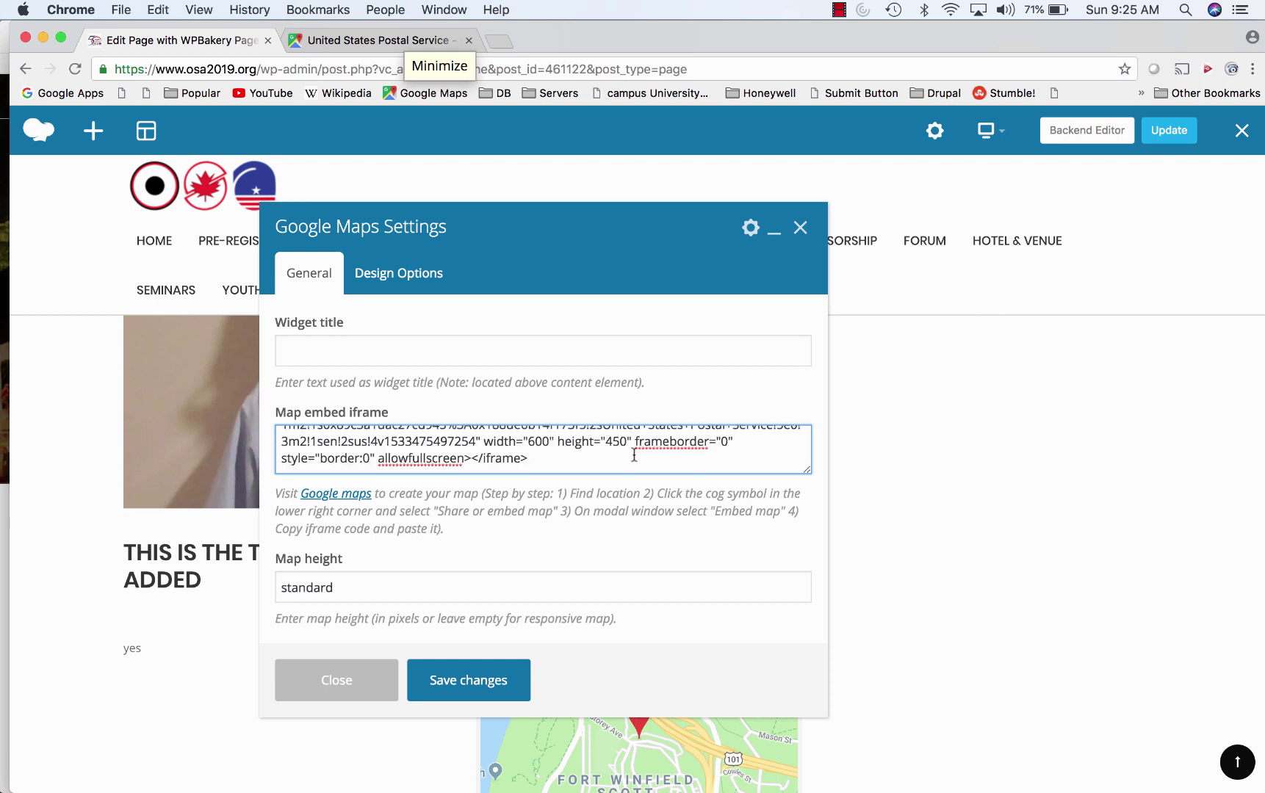
scroll(634, 456, up, 3)
scroll(634, 456, up, 2)
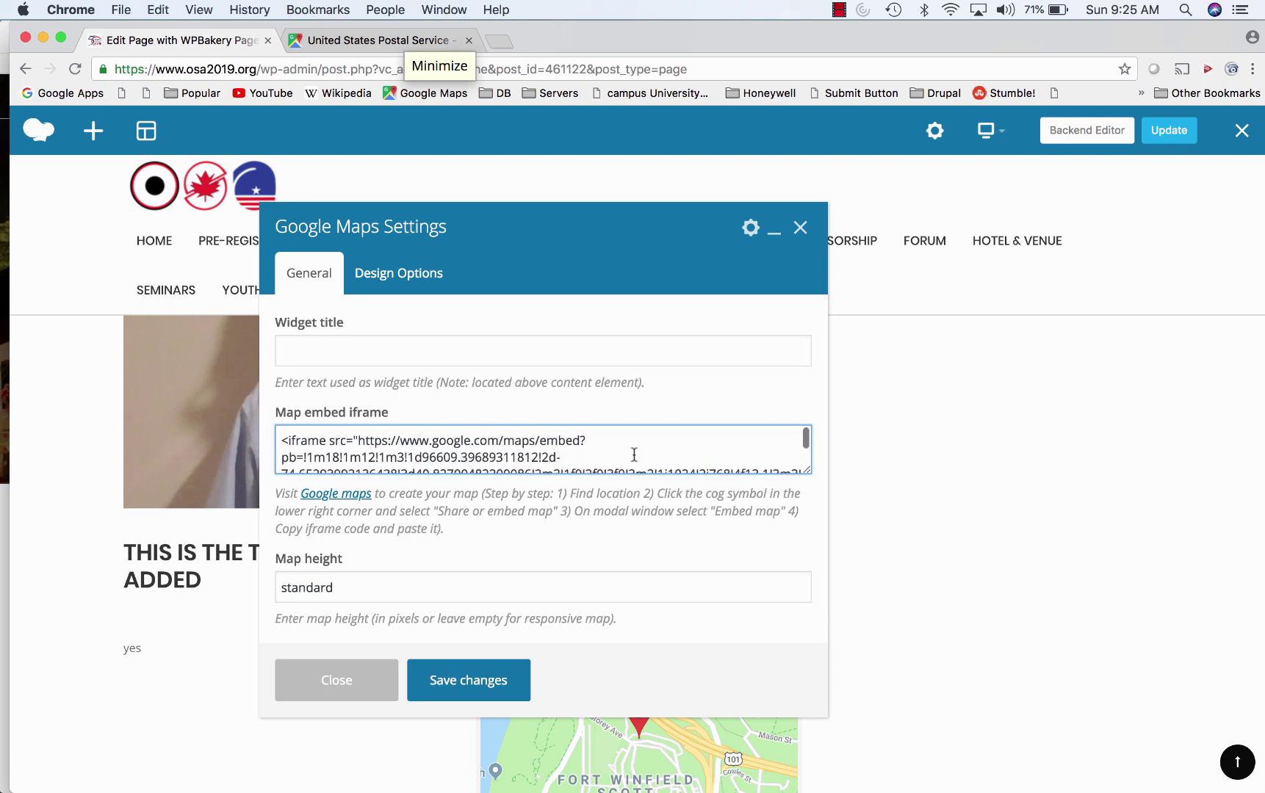
Step: Save and close the Google Maps element's settings, and update the page
click(469, 677)
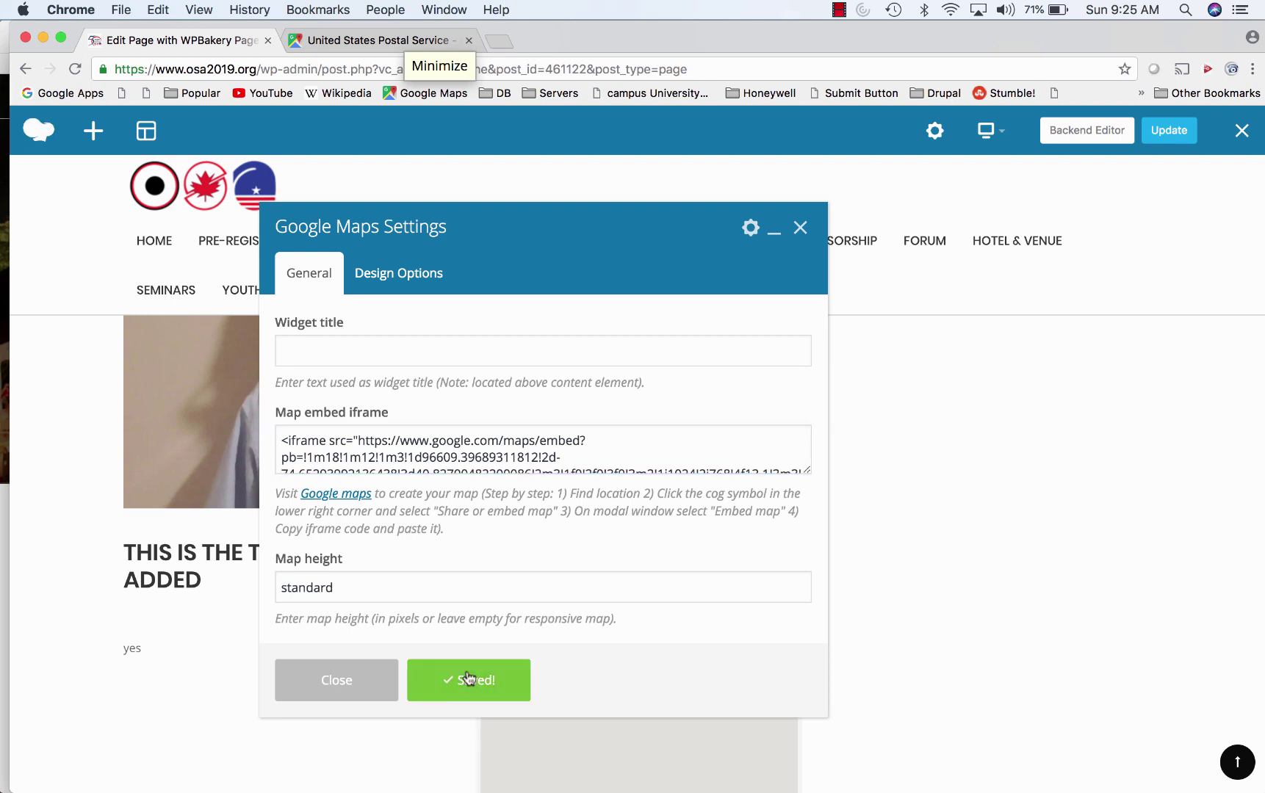
click(800, 228)
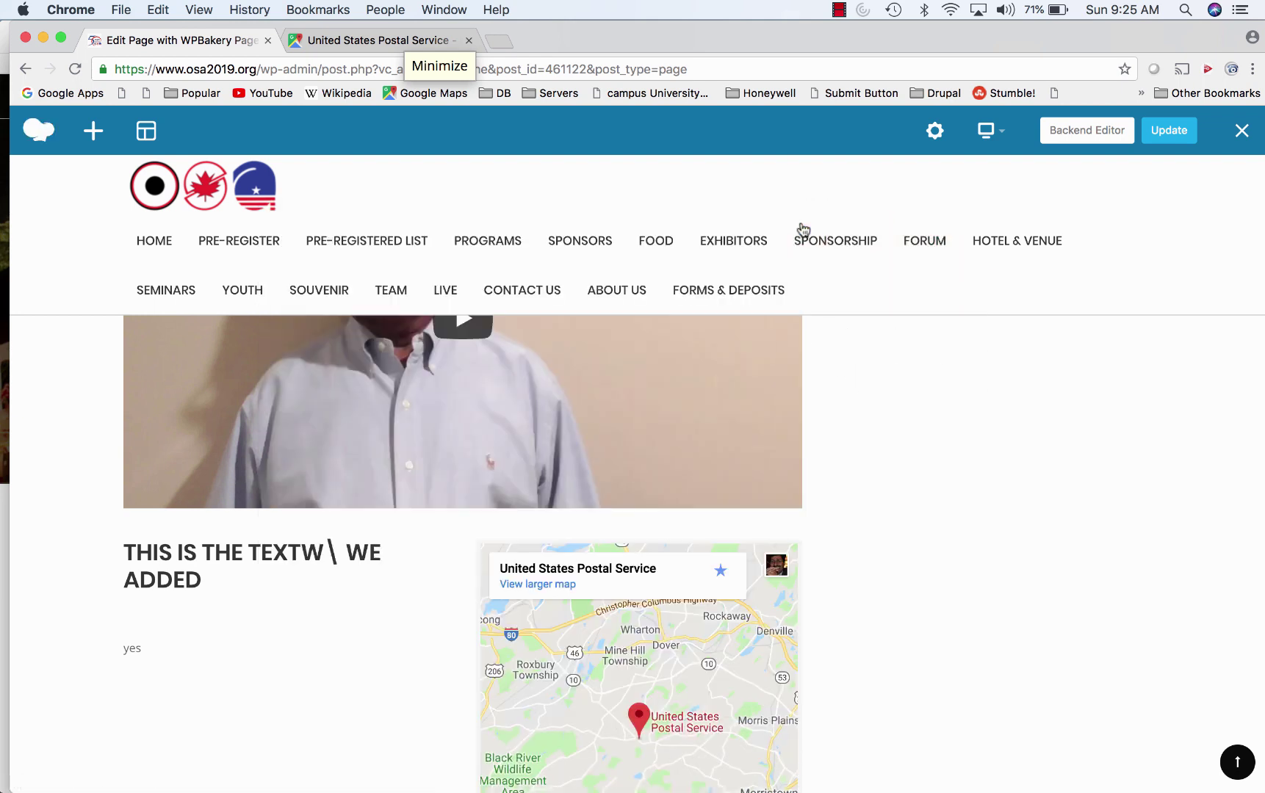
scroll(902, 485, down, 3)
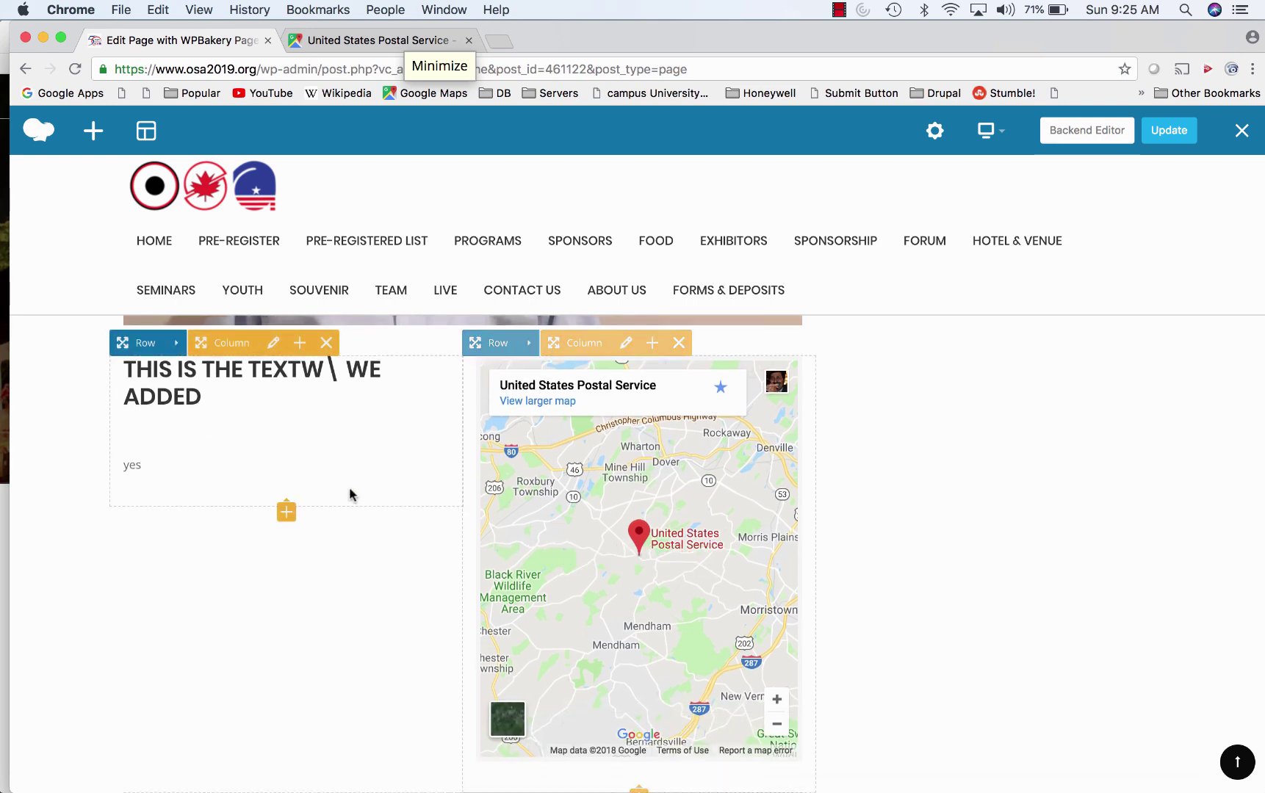
click(1166, 129)
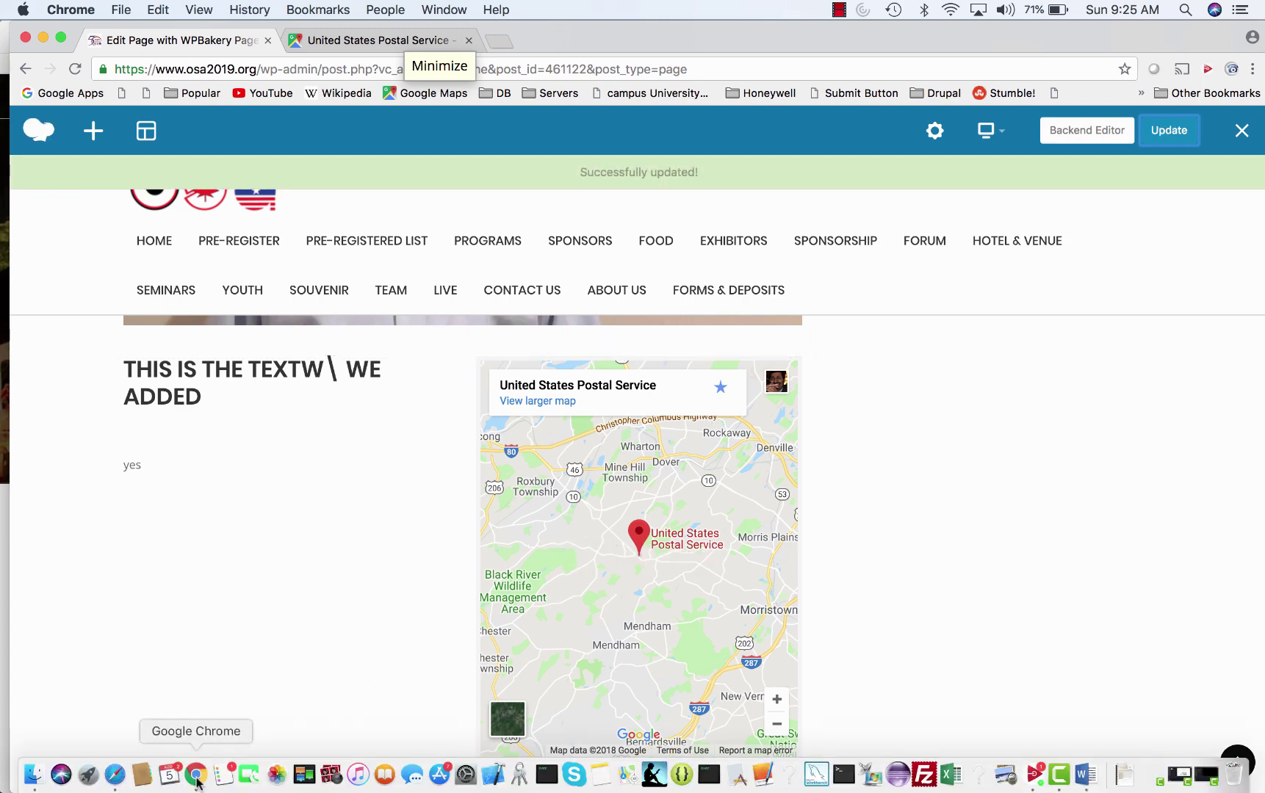
Step: Switch to Safari and review the published Youth page, checking the video, text and map areas after a reload
click(114, 775)
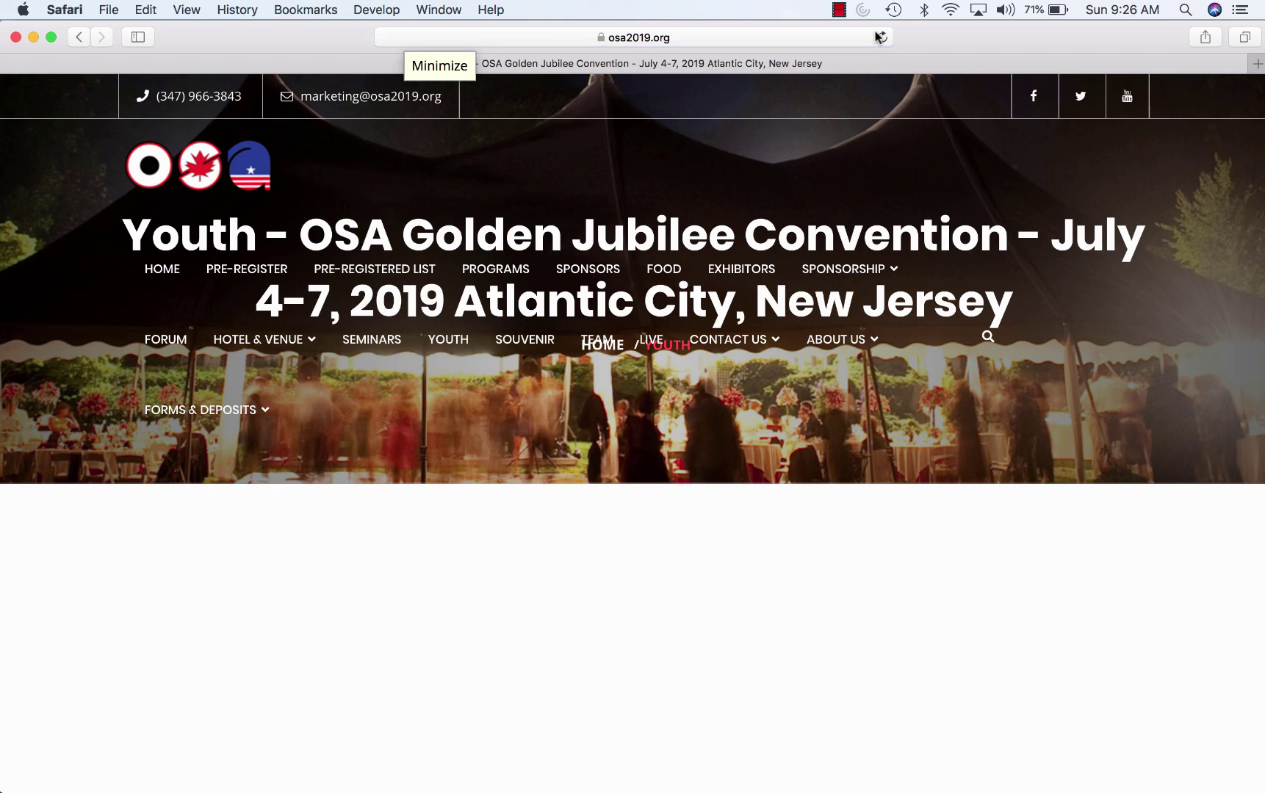
mouse_move(844, 269)
scroll(706, 586, down, 6)
scroll(706, 581, down, 4)
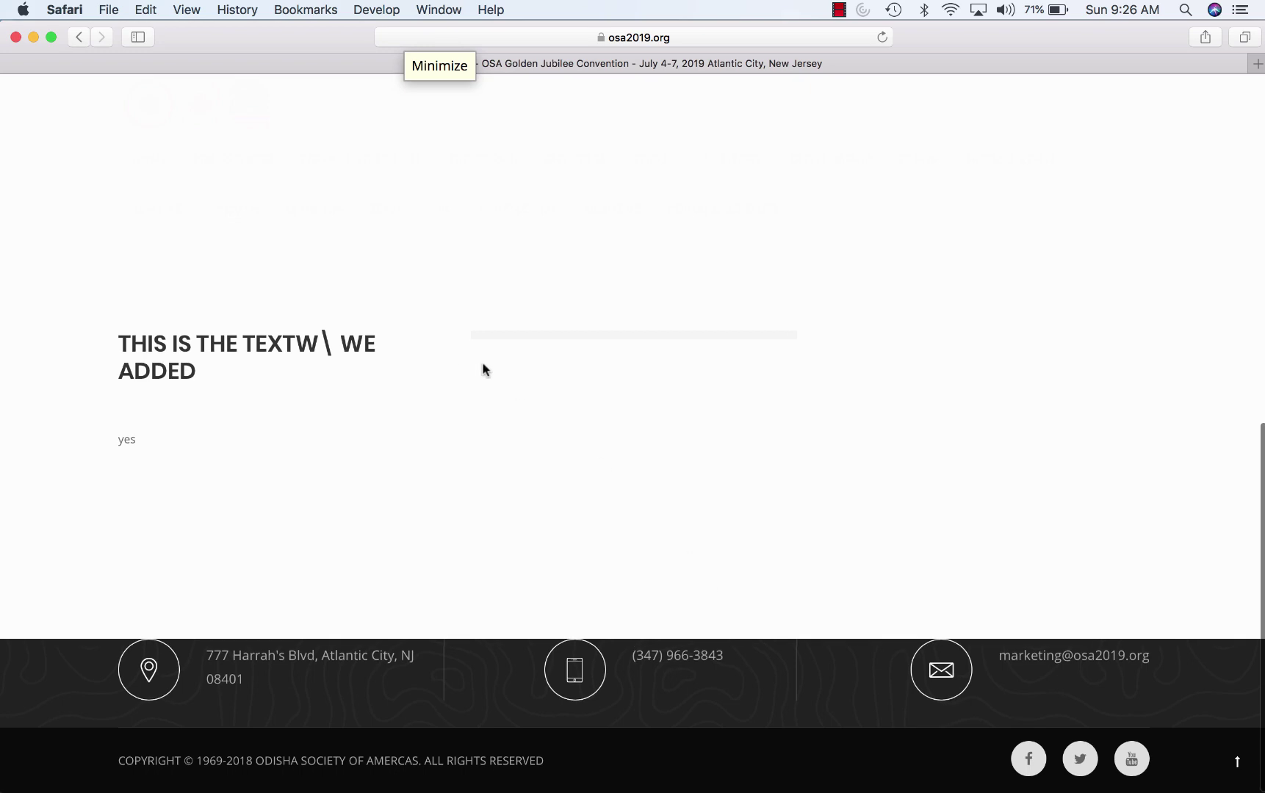
scroll(442, 435, up, 2)
scroll(442, 437, up, 3)
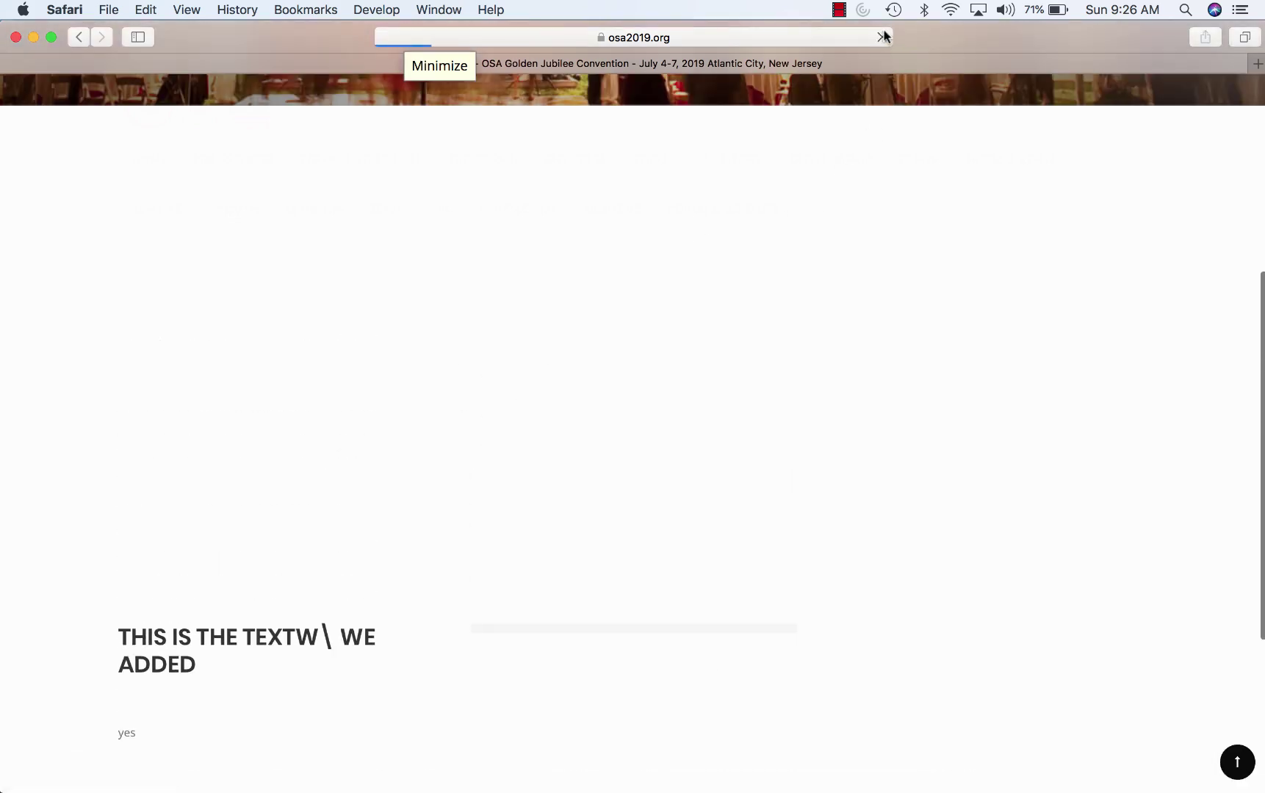
scroll(340, 436, down, 3)
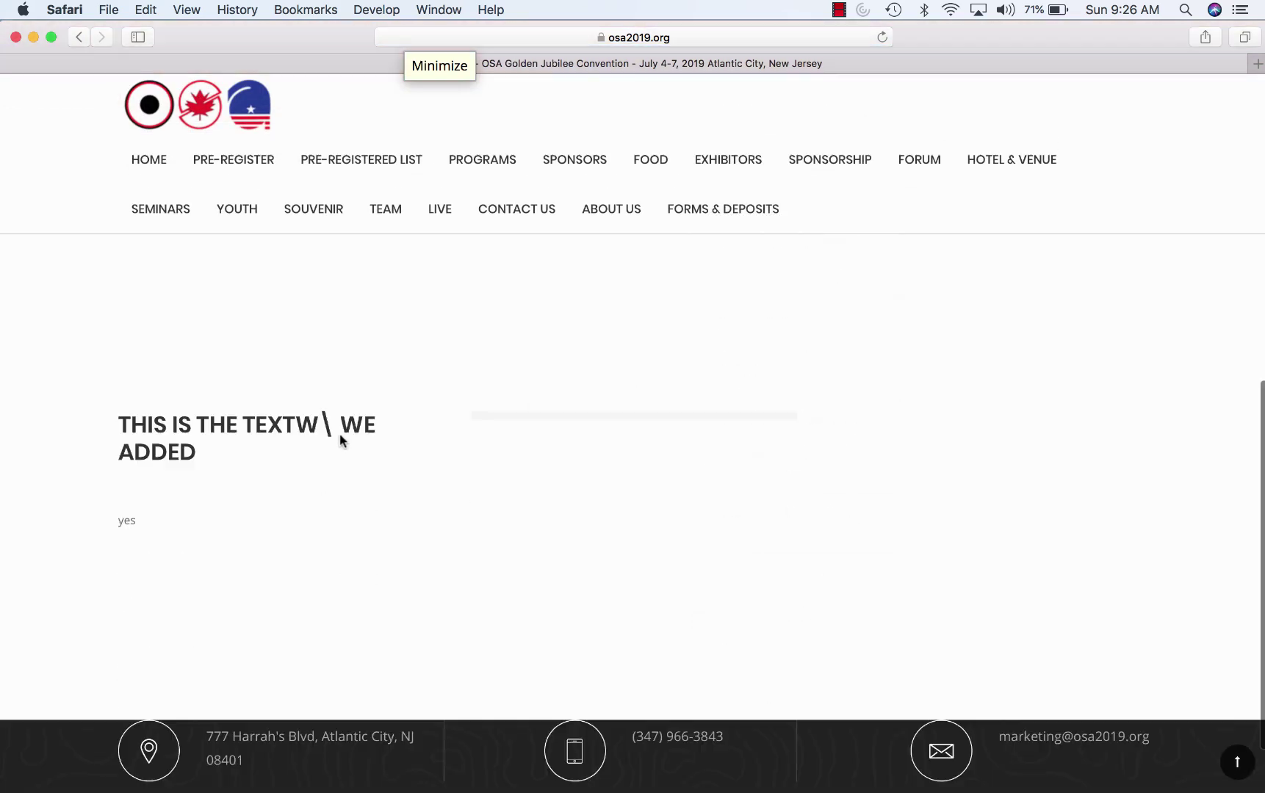
scroll(338, 439, up, 6)
Step: Switch back to Chrome and add a Button element to the empty row below the map
mouse_move(114, 778)
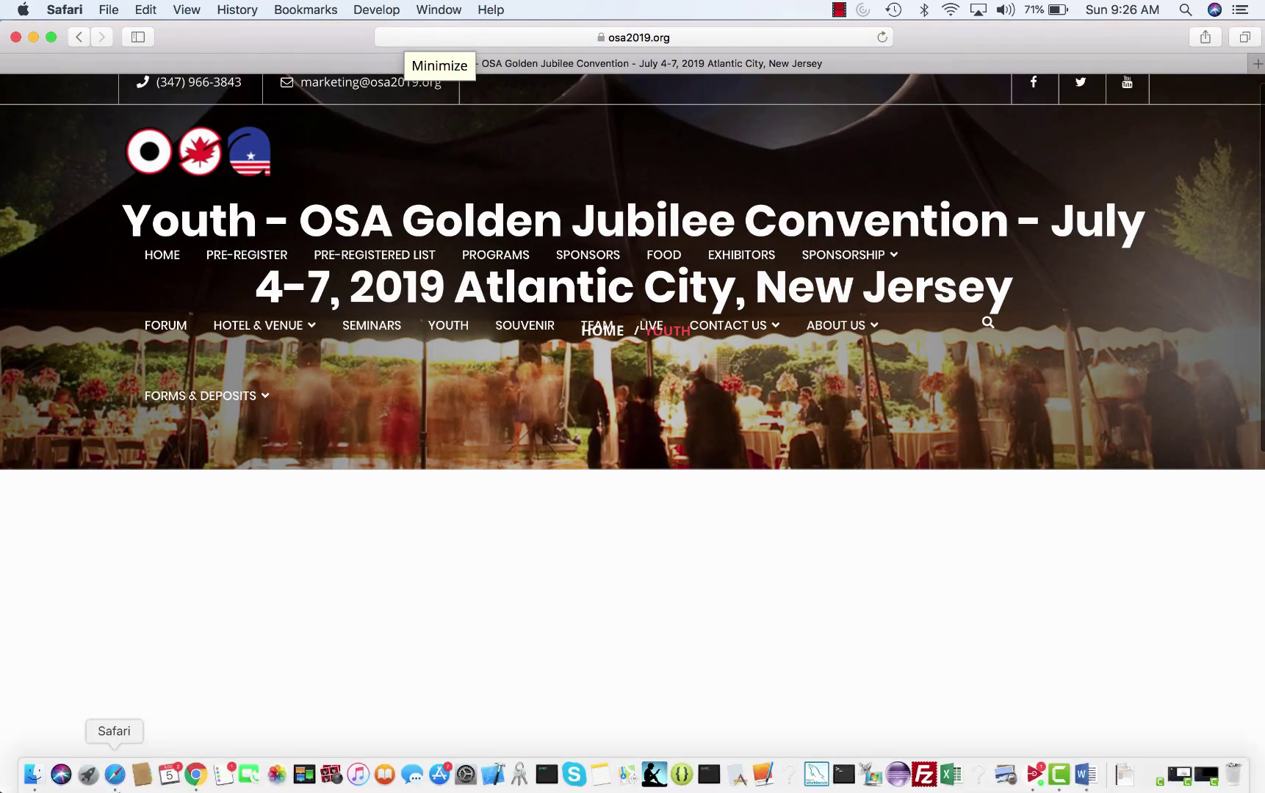
click(196, 774)
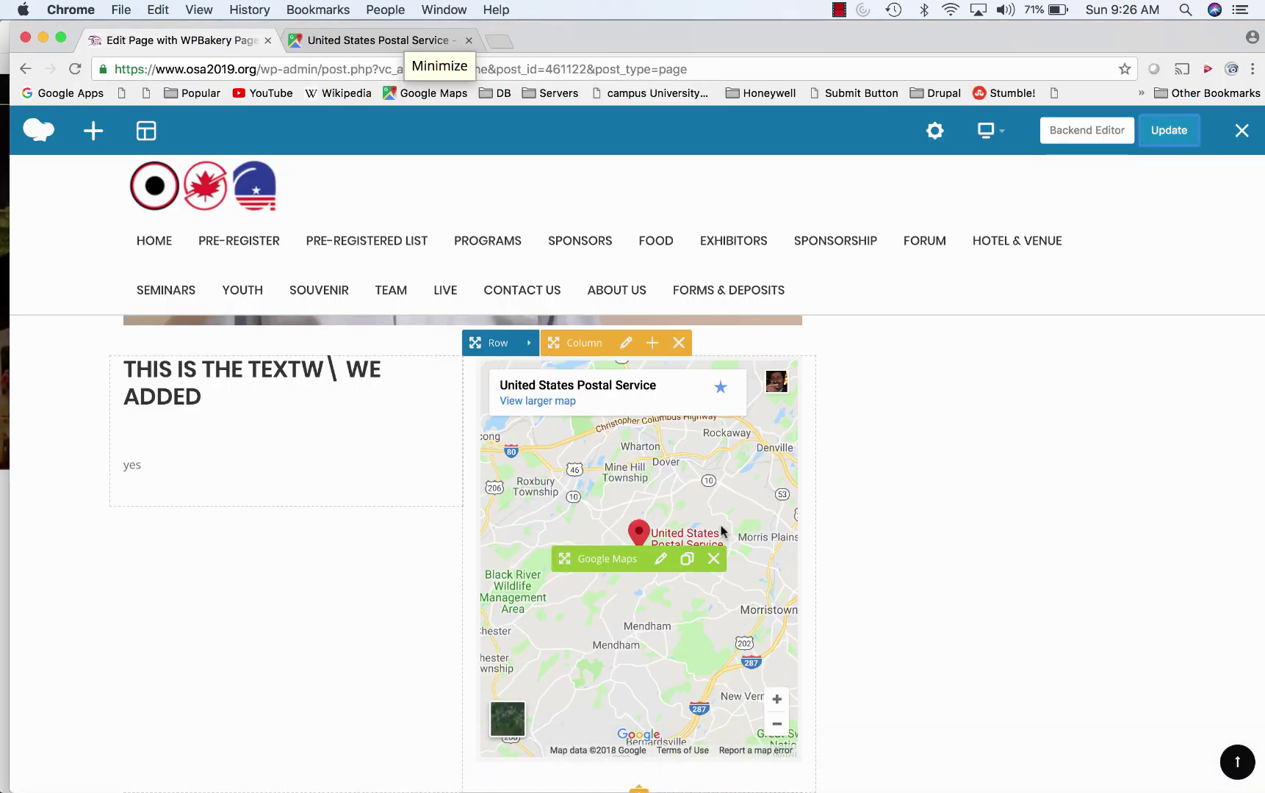
scroll(1030, 456, down, 3)
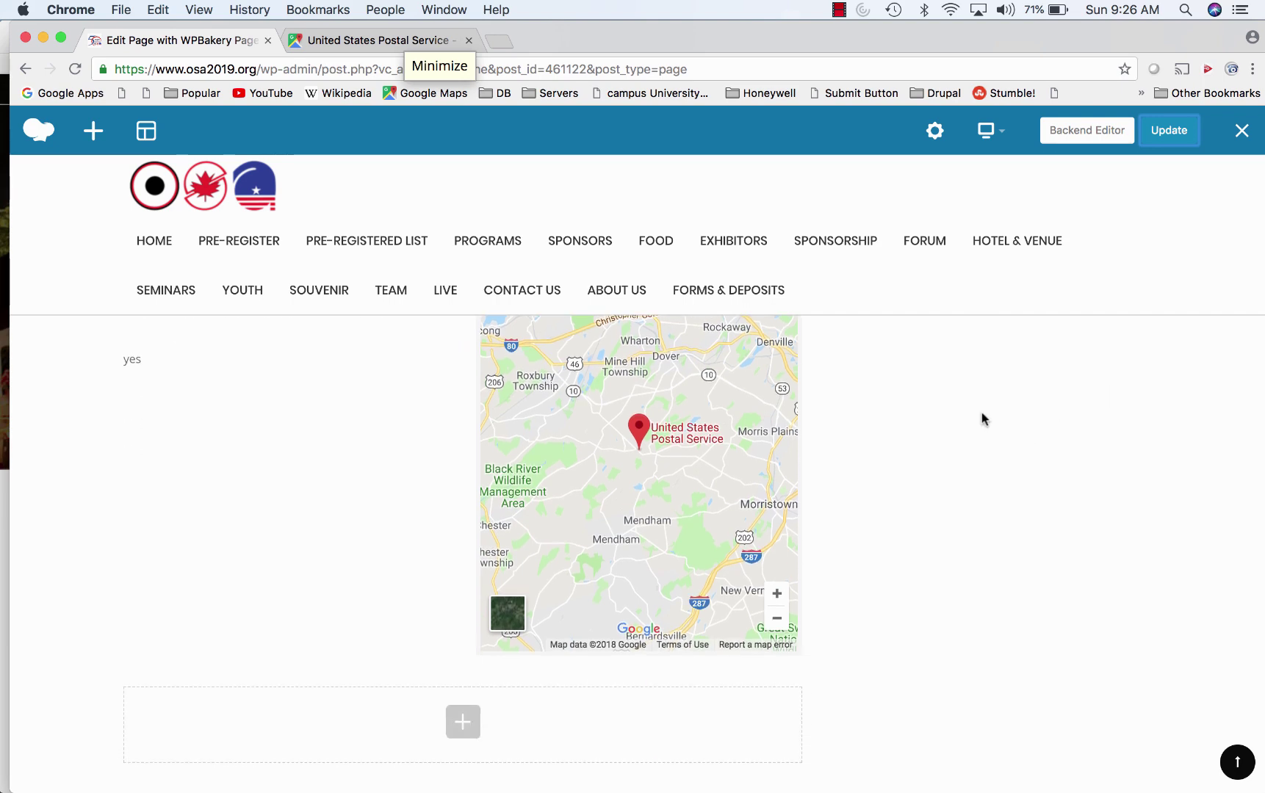
scroll(984, 420, down, 5)
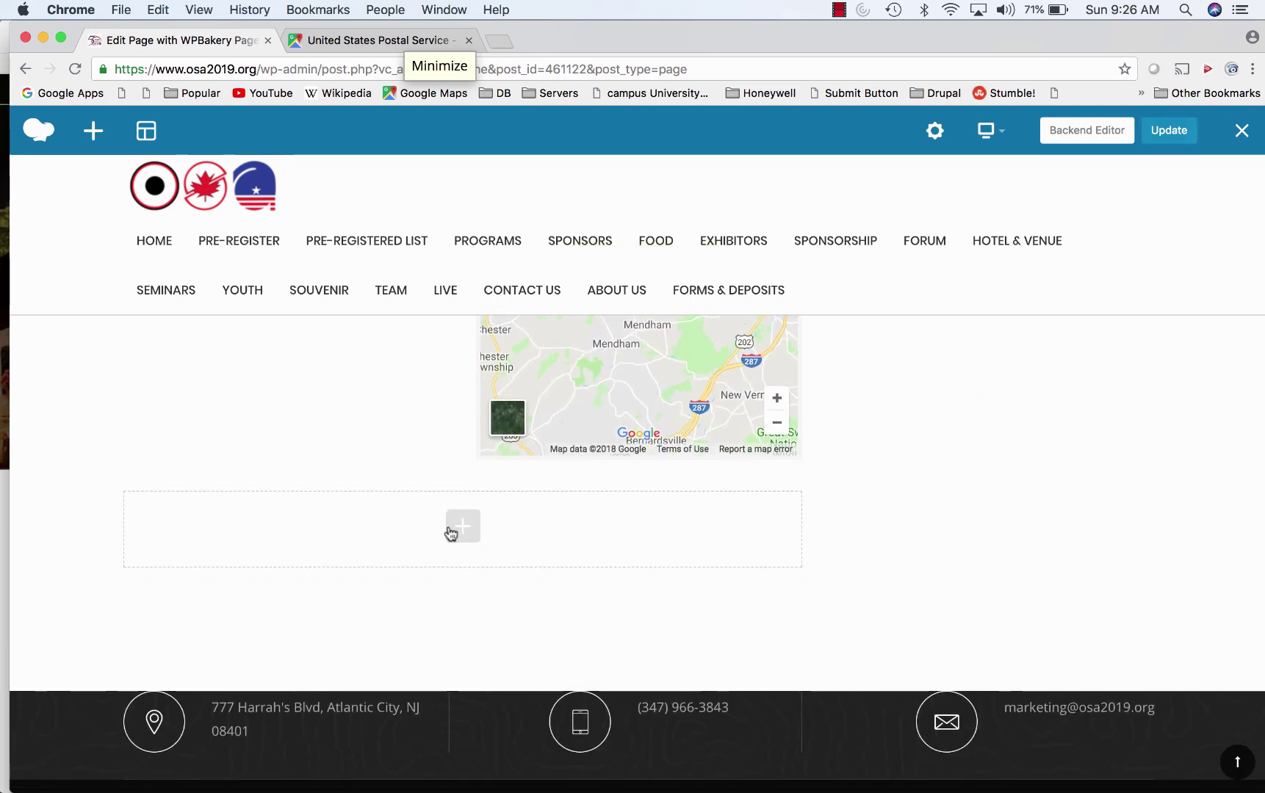
click(462, 526)
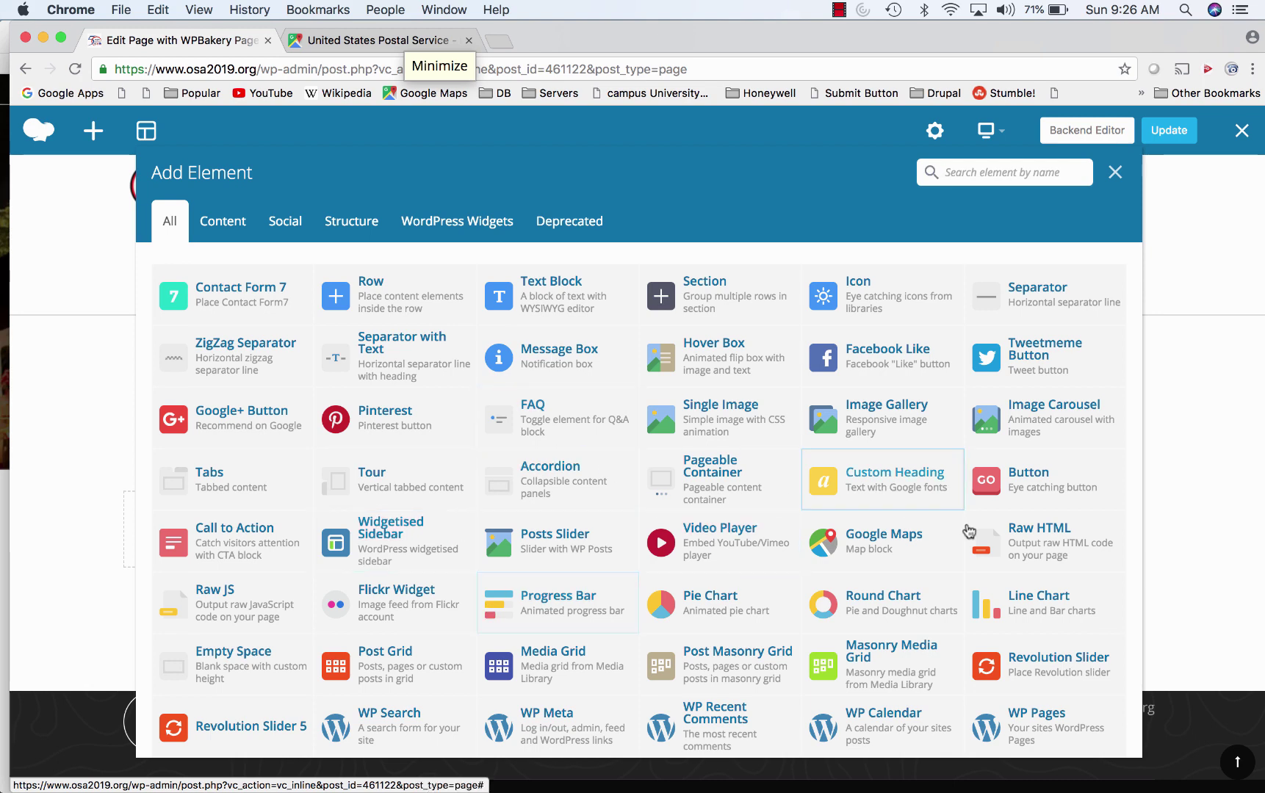
click(1022, 484)
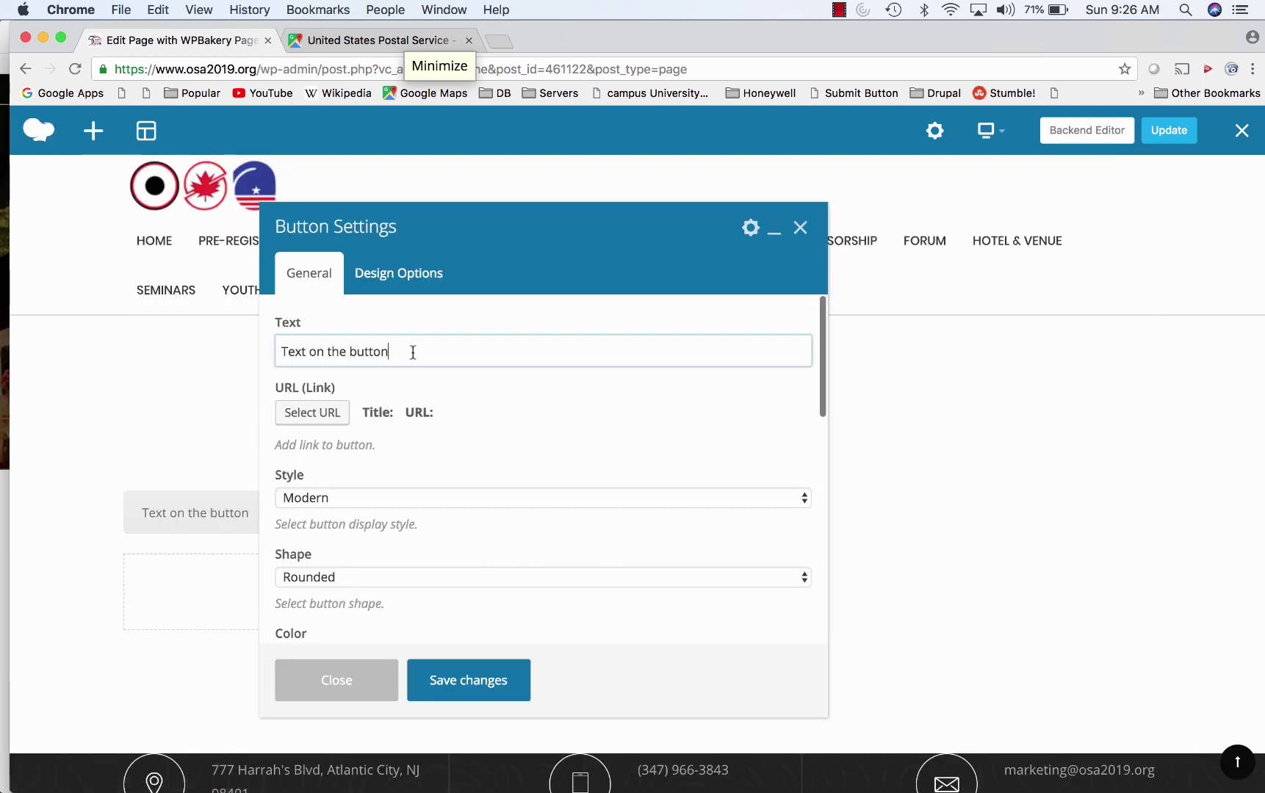
Step: Set the button's text to "Donate" and link it to the existing Donate page with the link text "Donate"
drag(412, 351, 265, 323)
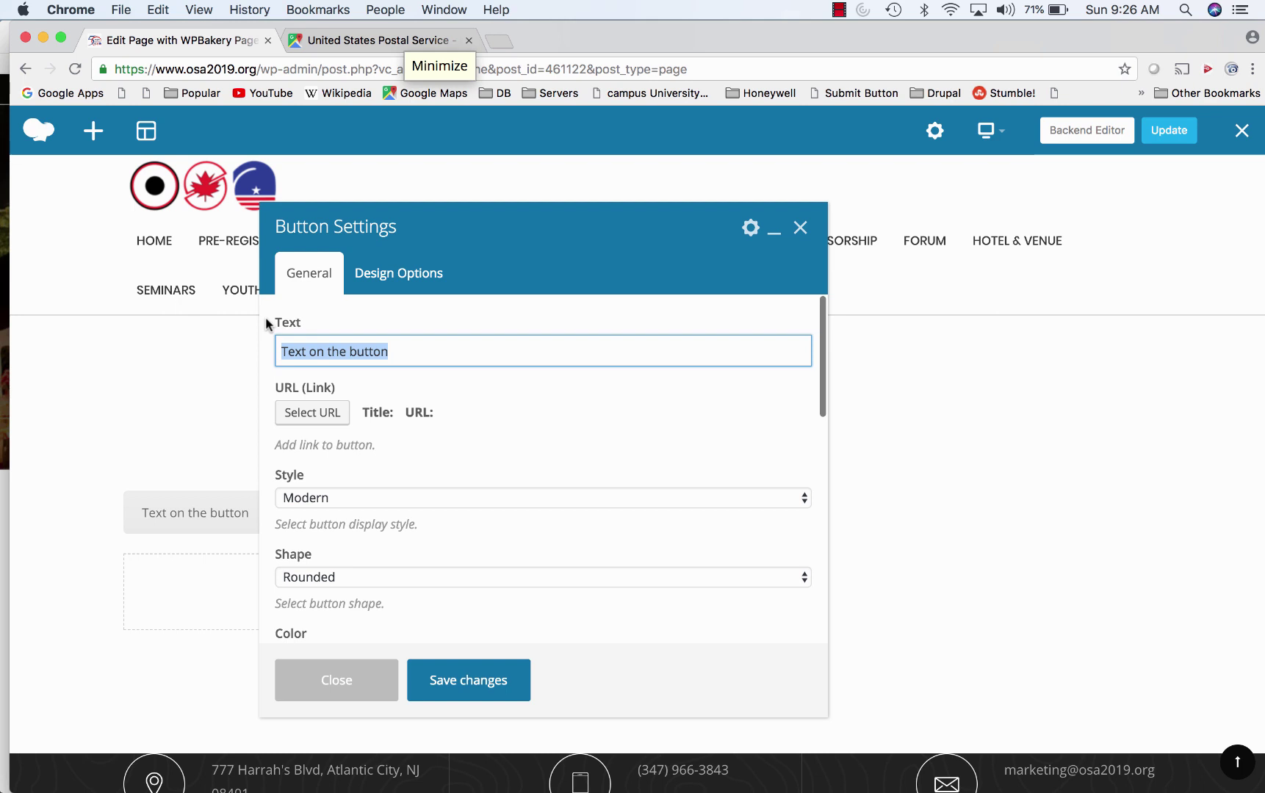
text(Donate)
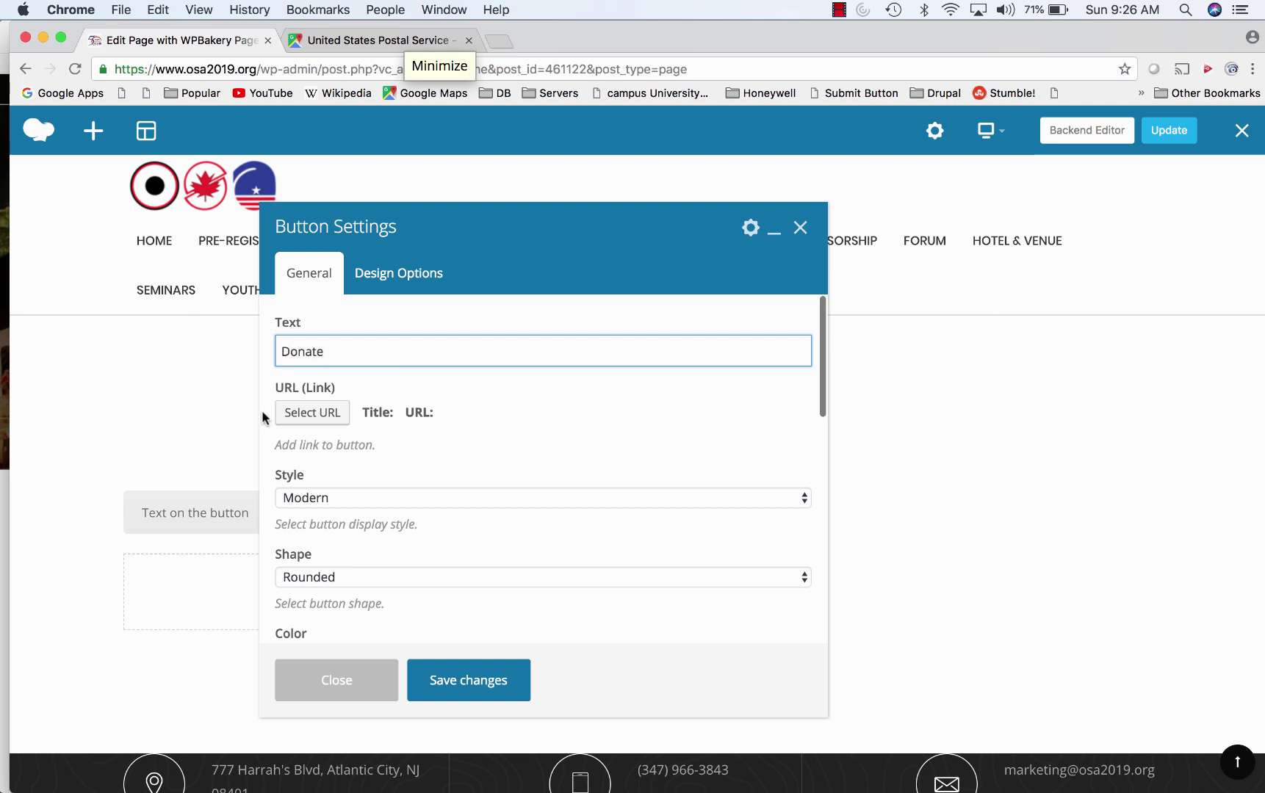
click(312, 412)
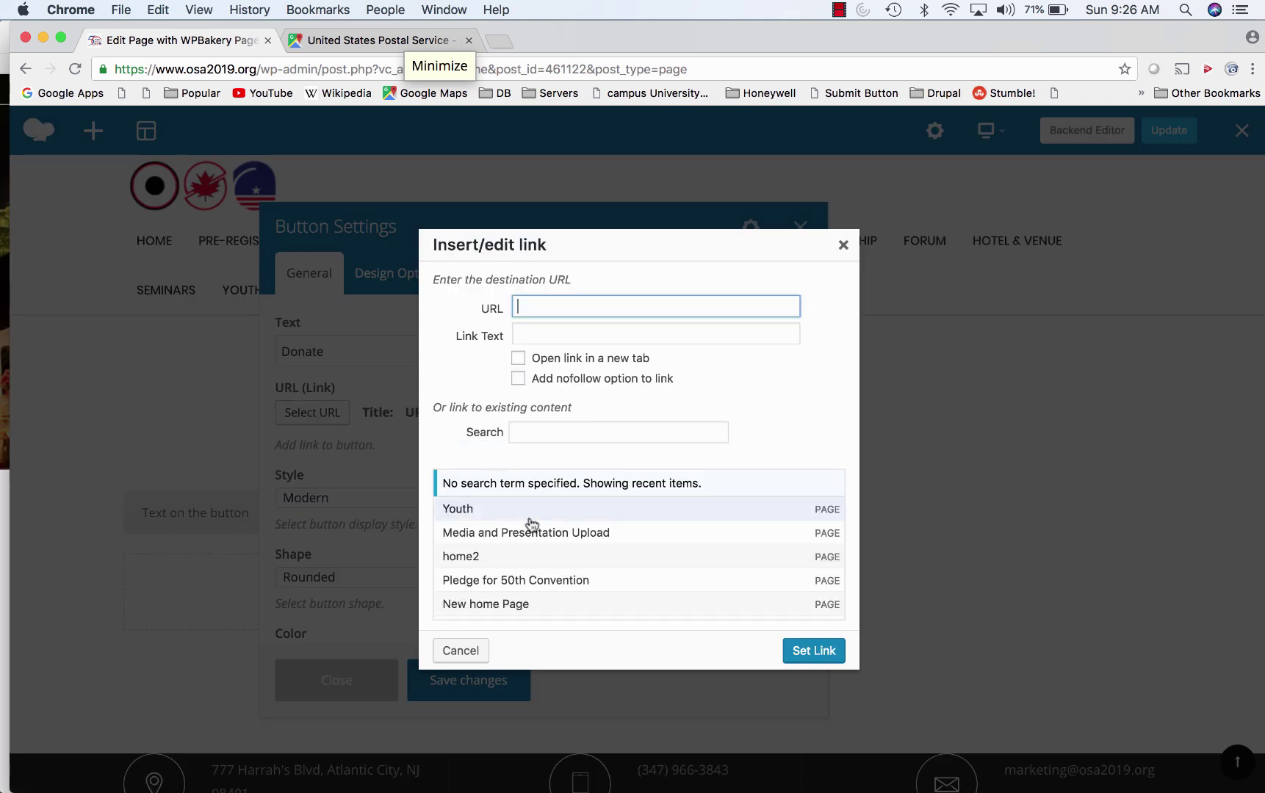
click(536, 432)
text(donate)
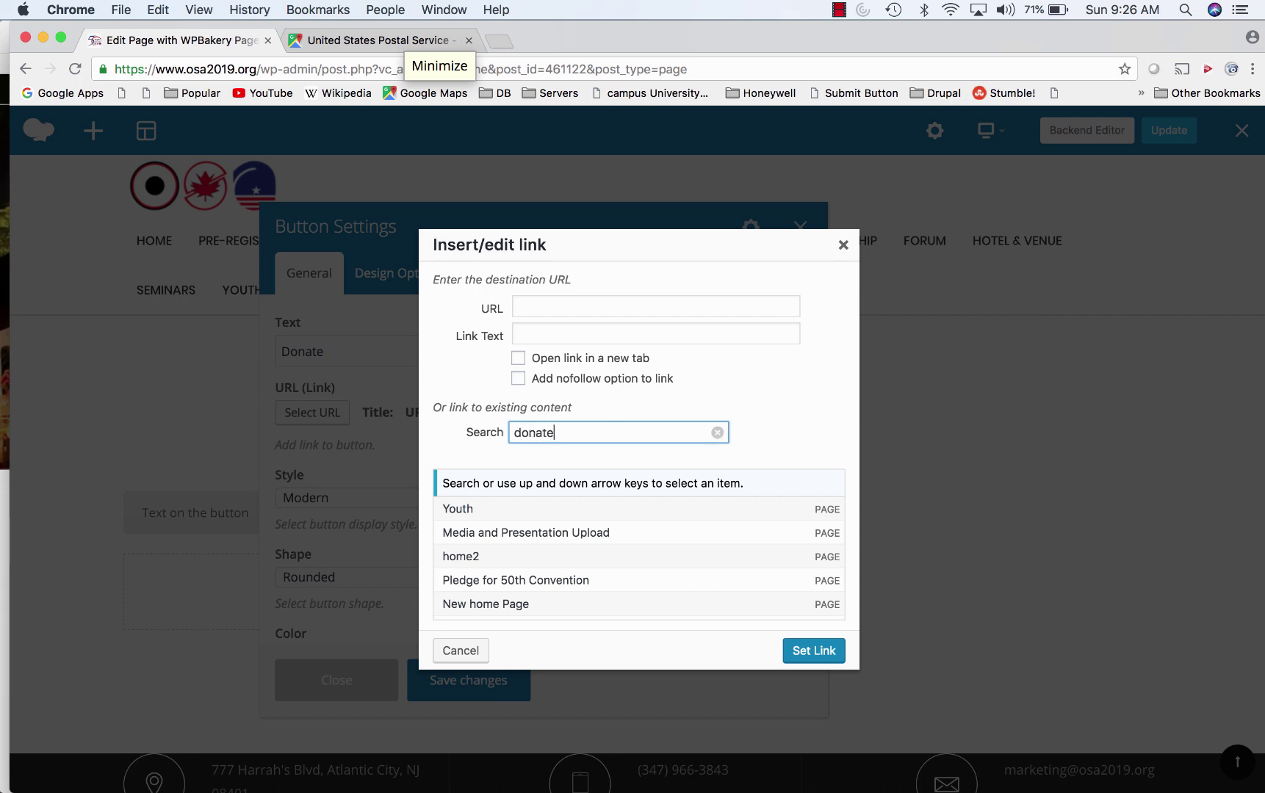
click(501, 464)
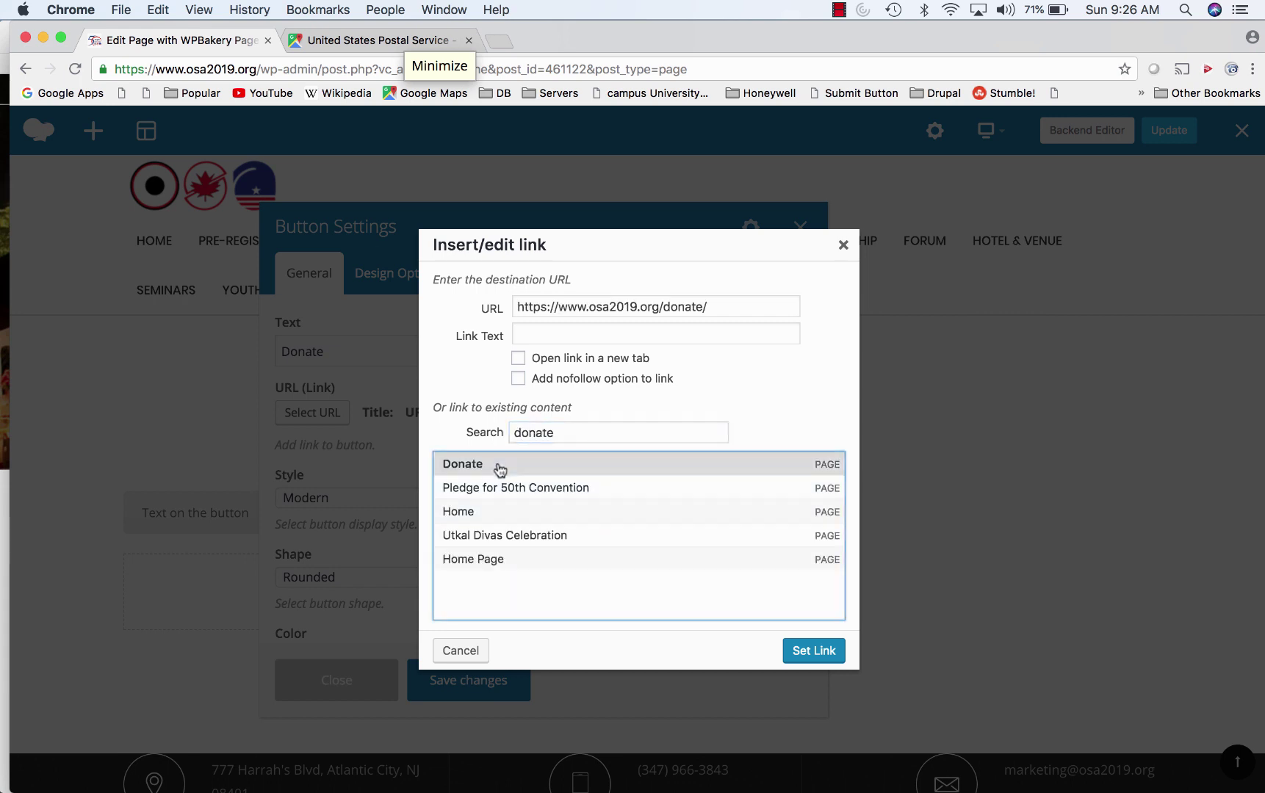
click(698, 339)
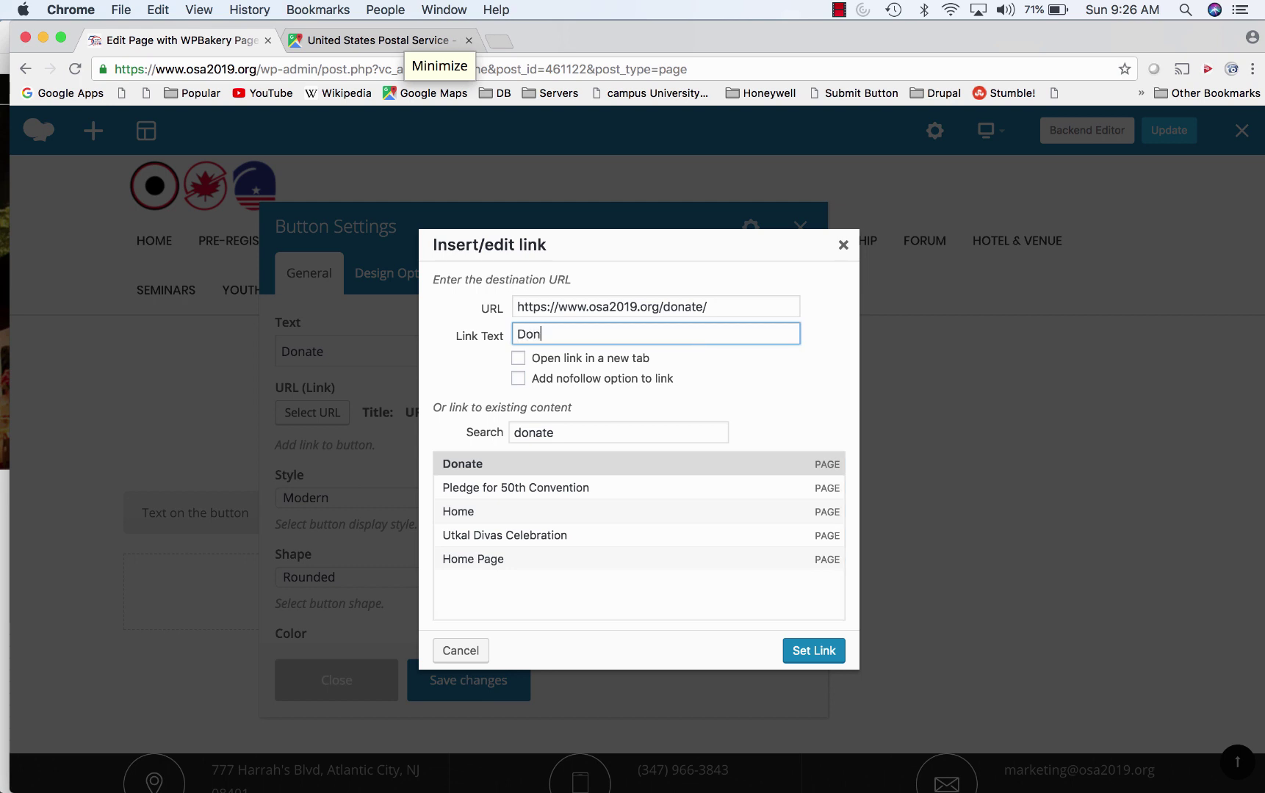
click(809, 655)
Step: Set the button's color to Classic Red and its alignment to Center
scroll(620, 579, down, 3)
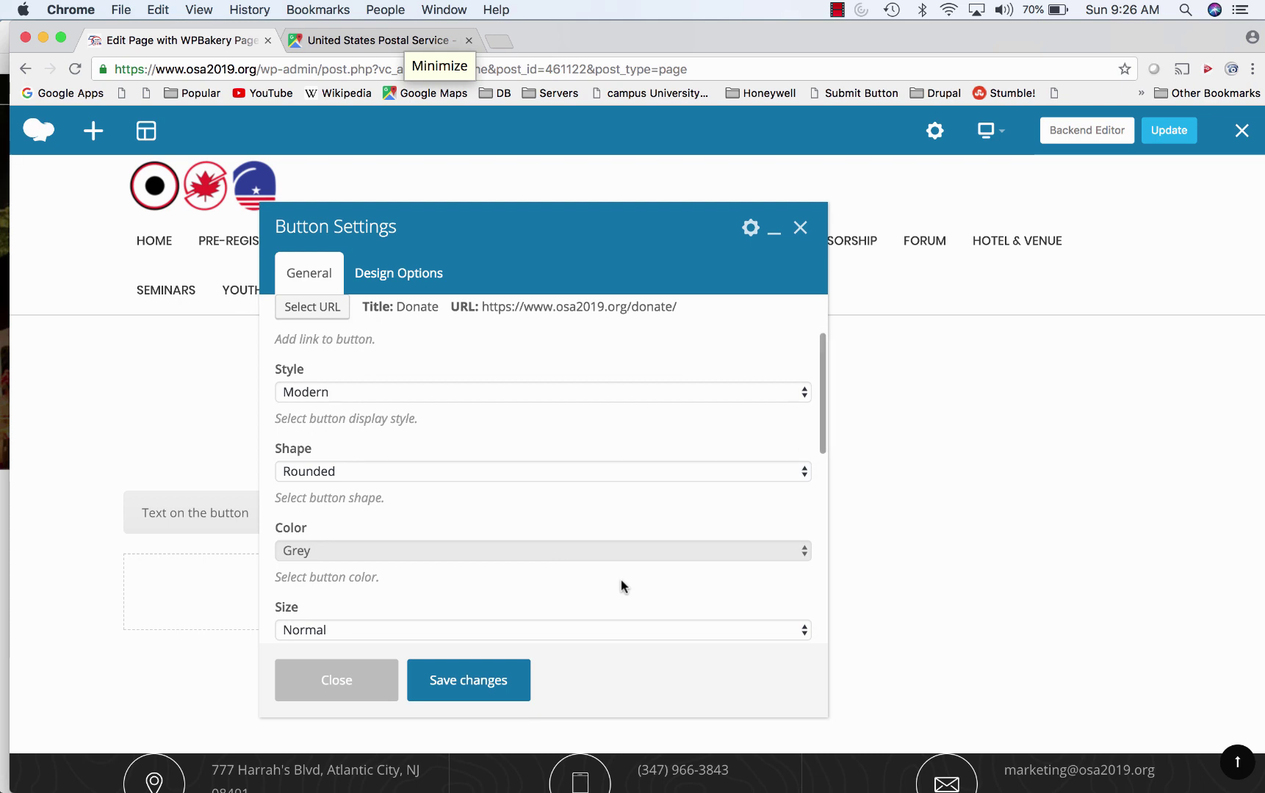
click(374, 553)
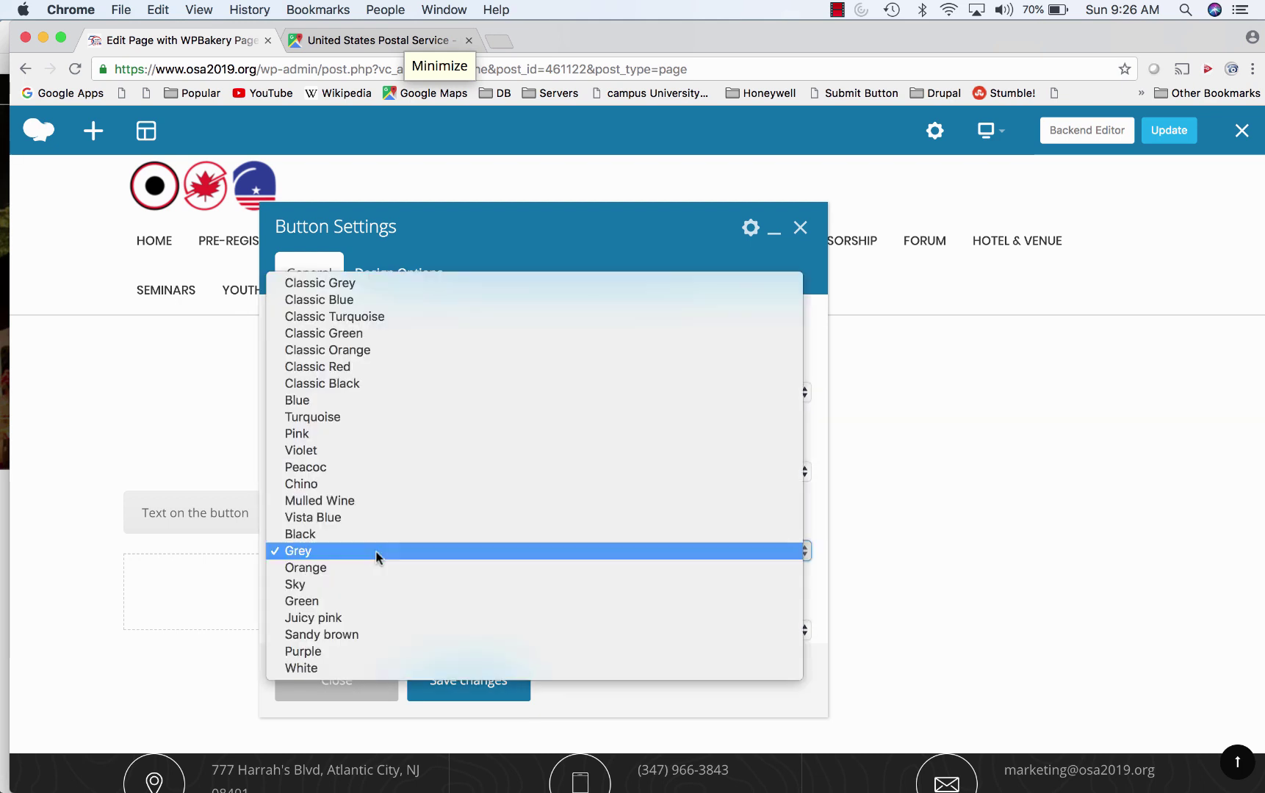
click(404, 367)
scroll(493, 512, down, 5)
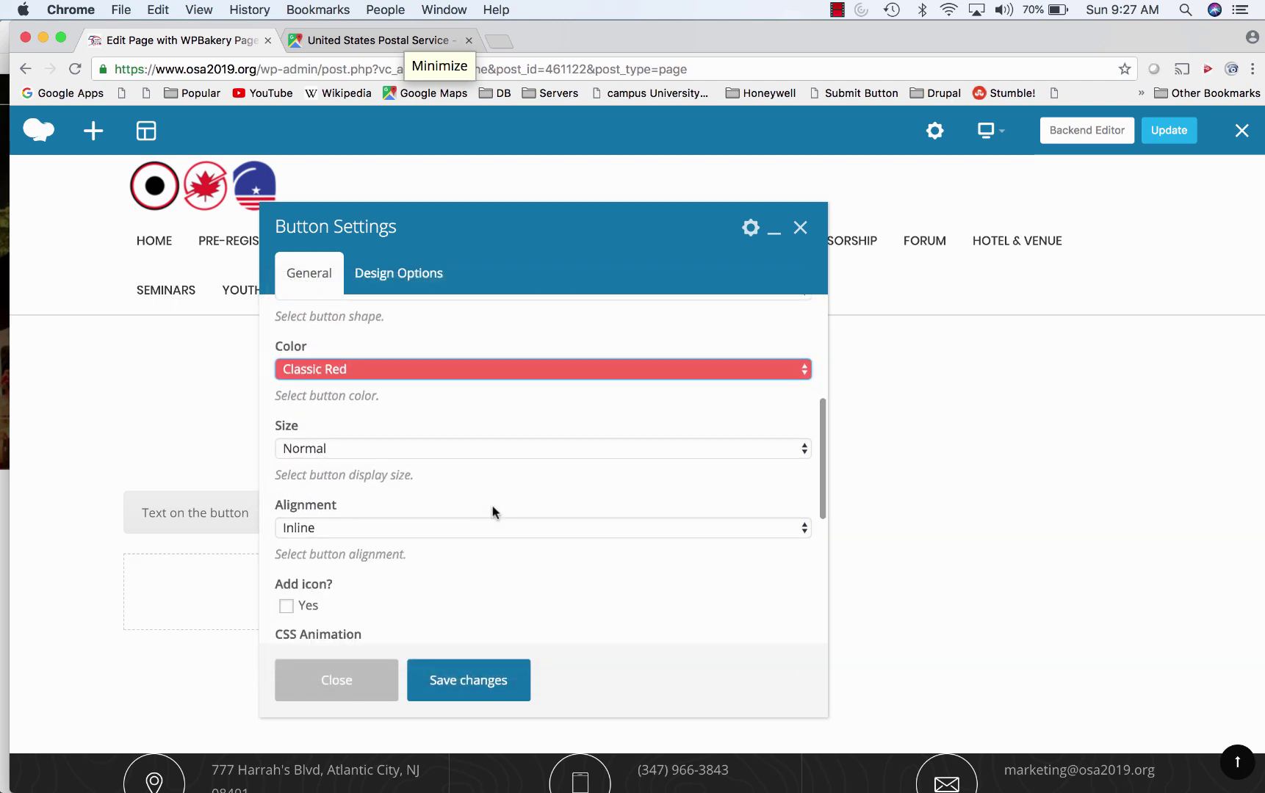
click(440, 528)
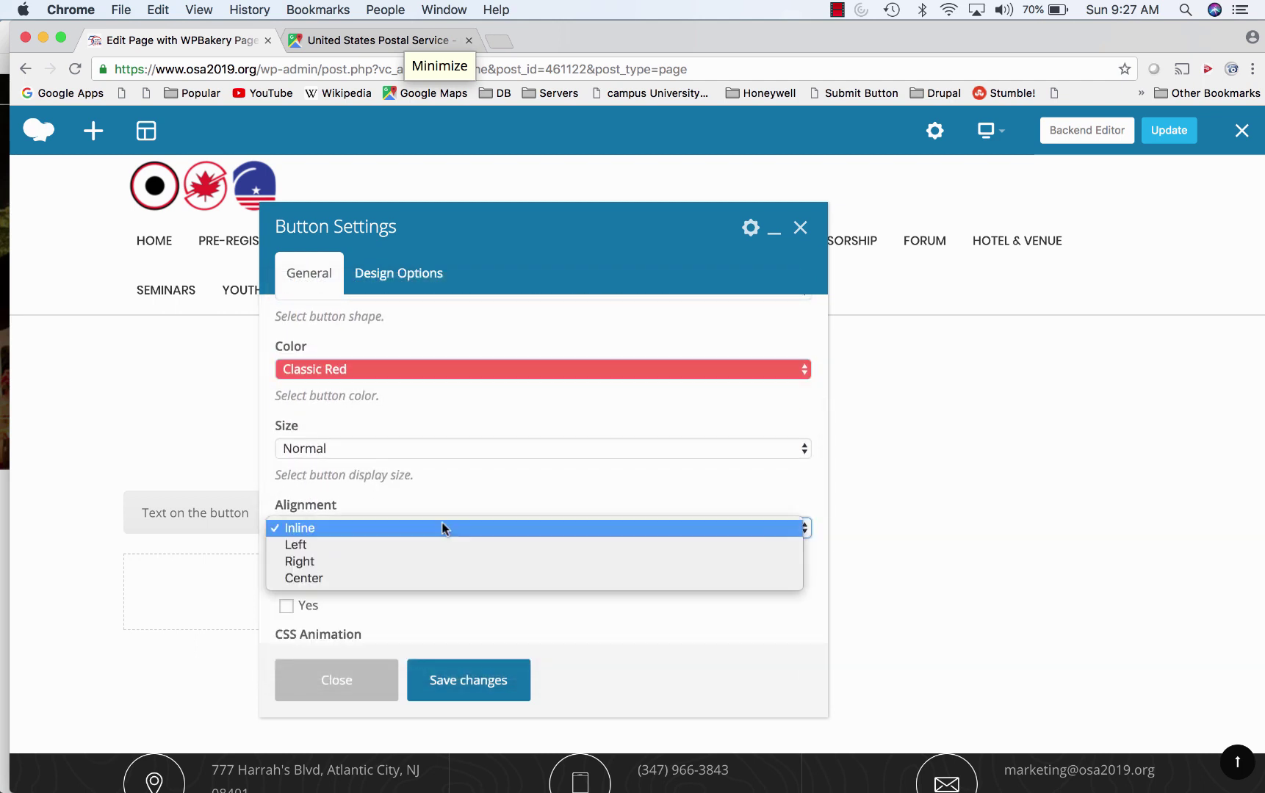
click(404, 578)
scroll(403, 576, down, 4)
scroll(404, 576, down, 1)
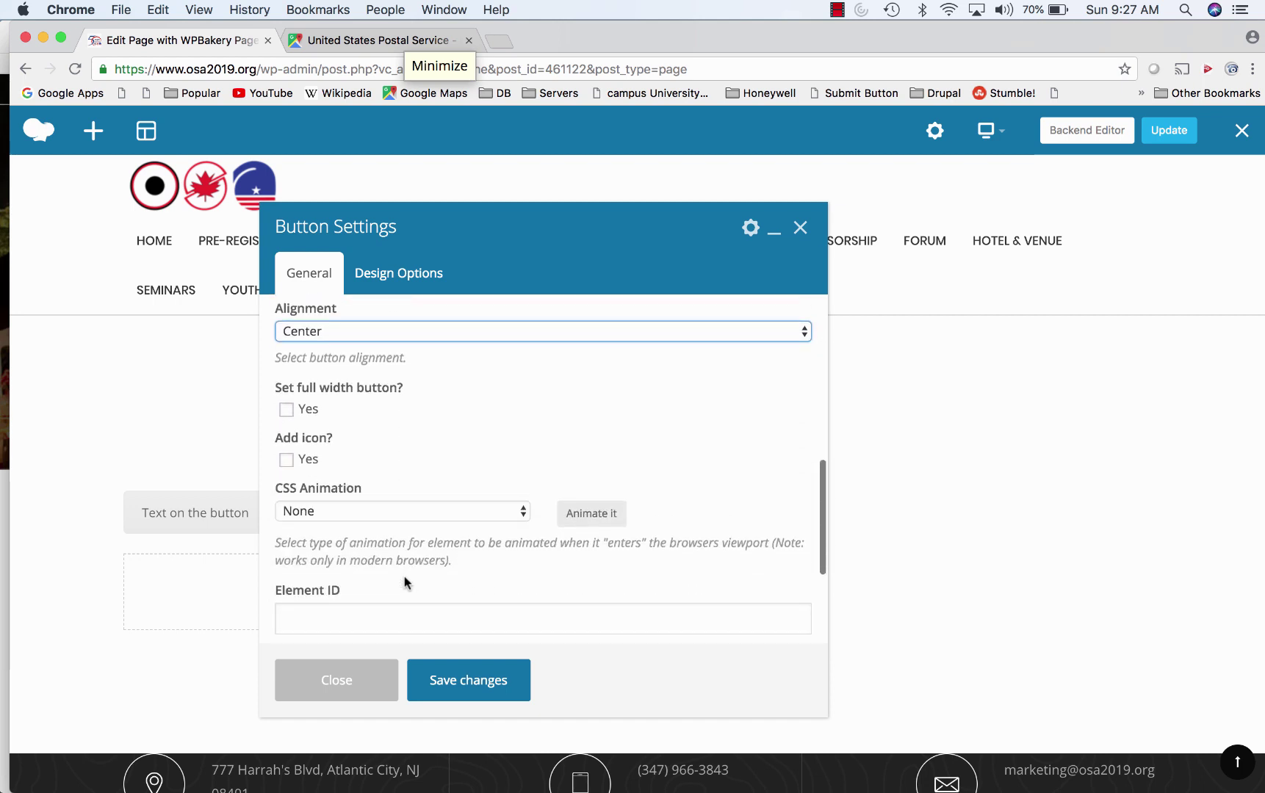
Step: Save the Donate button's settings and update the Youth page
click(442, 677)
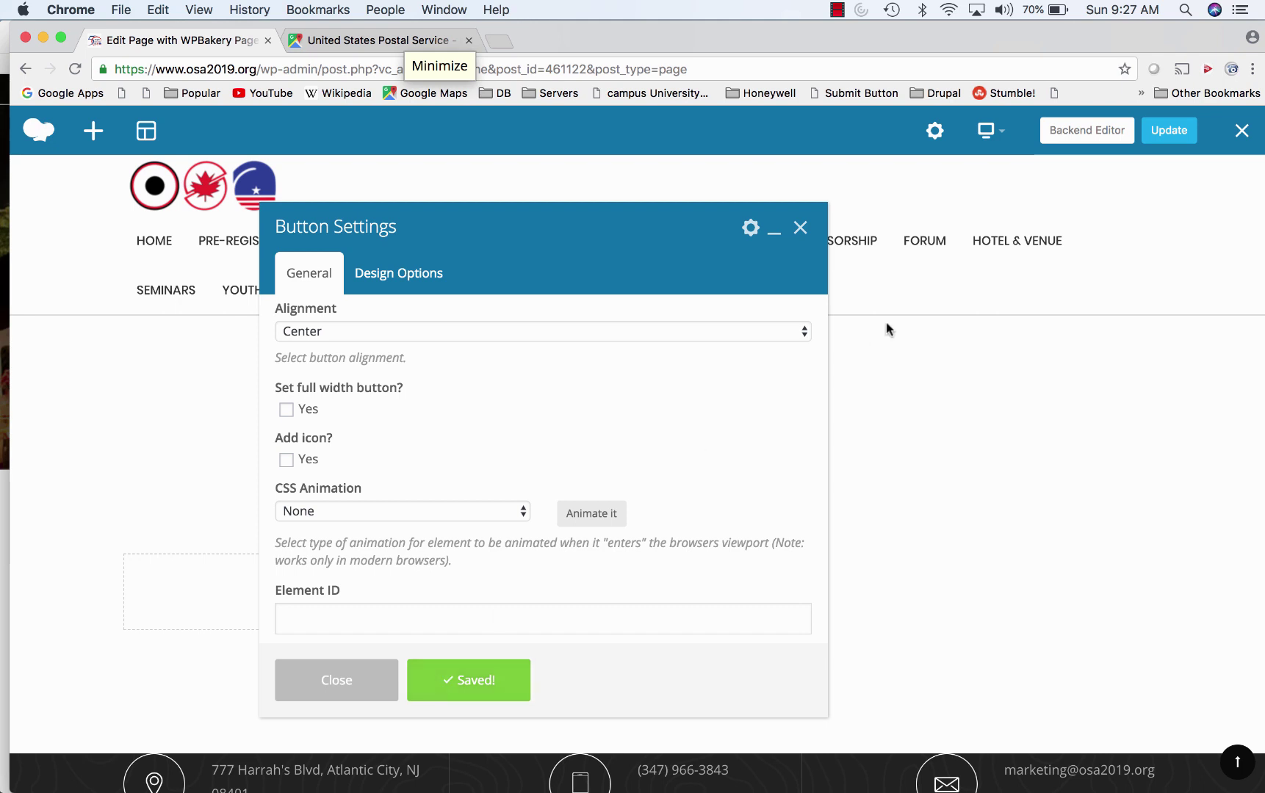
click(800, 228)
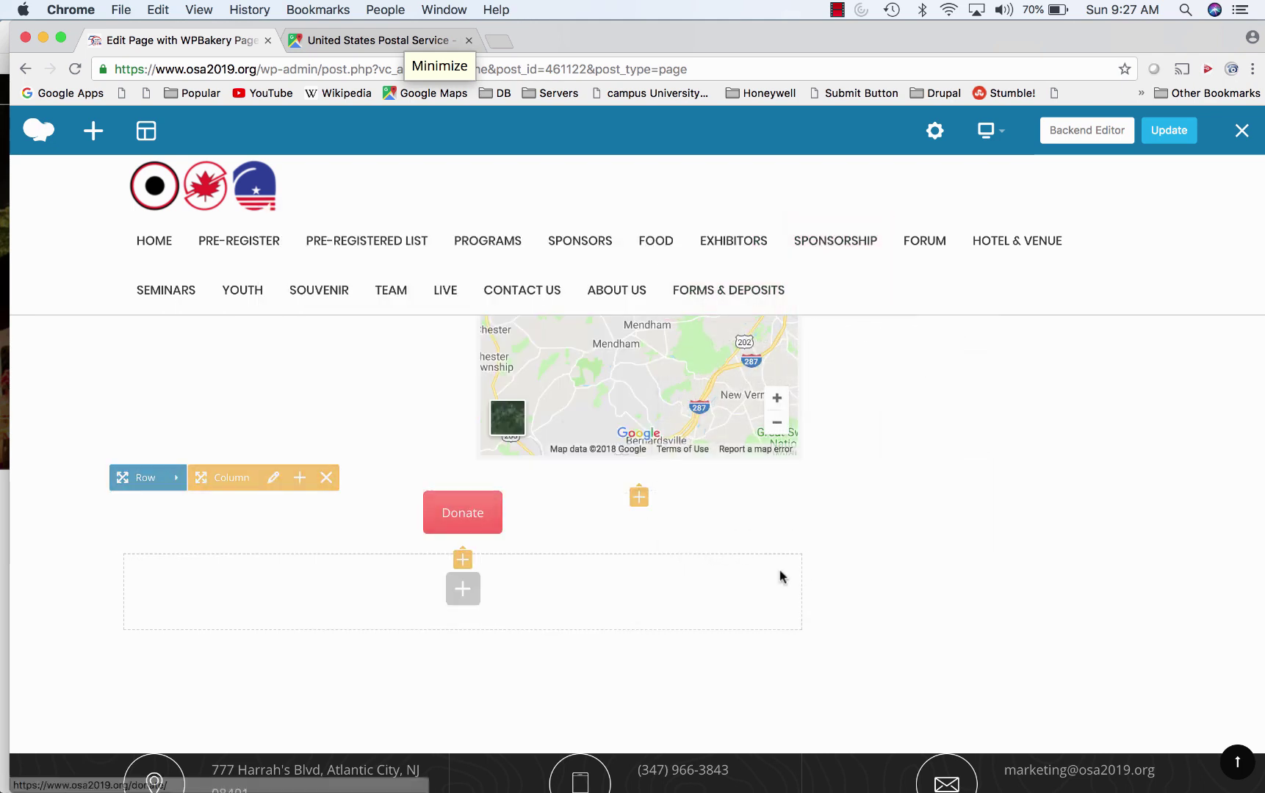
click(1170, 131)
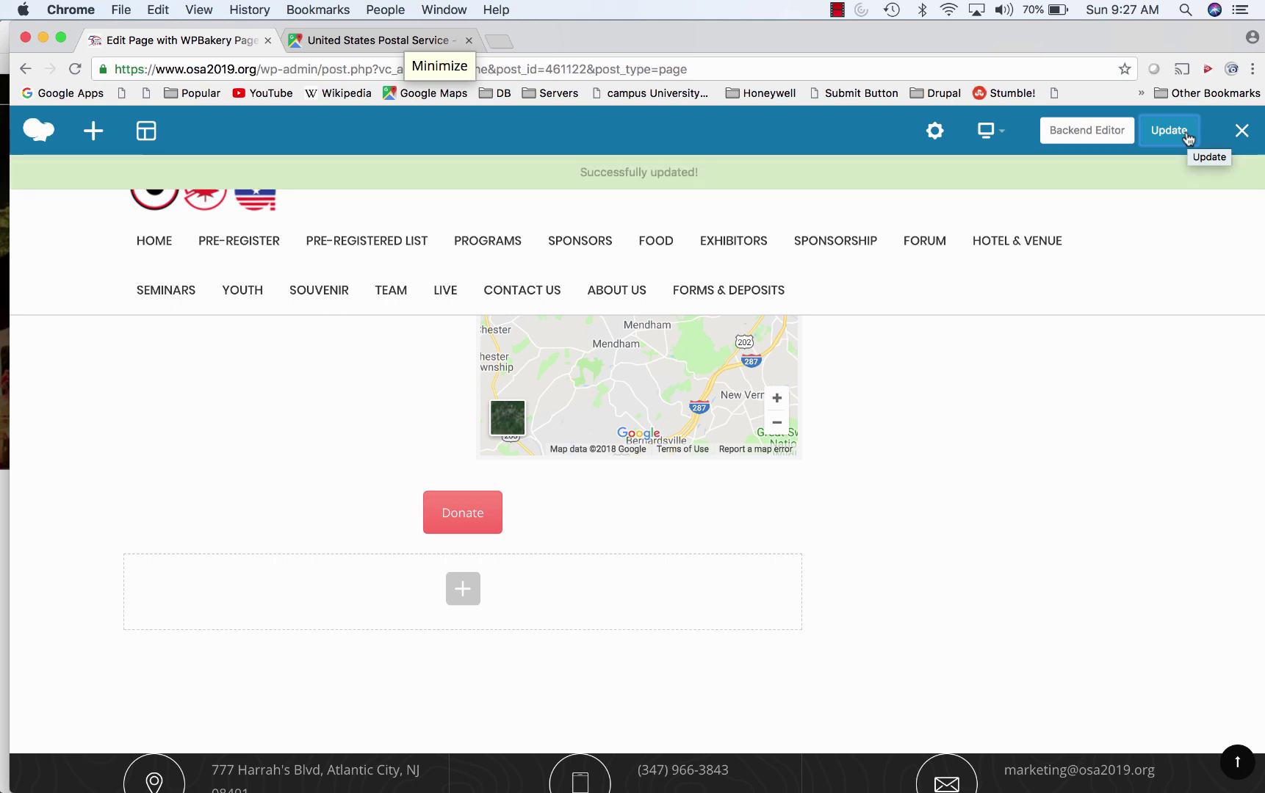
click(1187, 136)
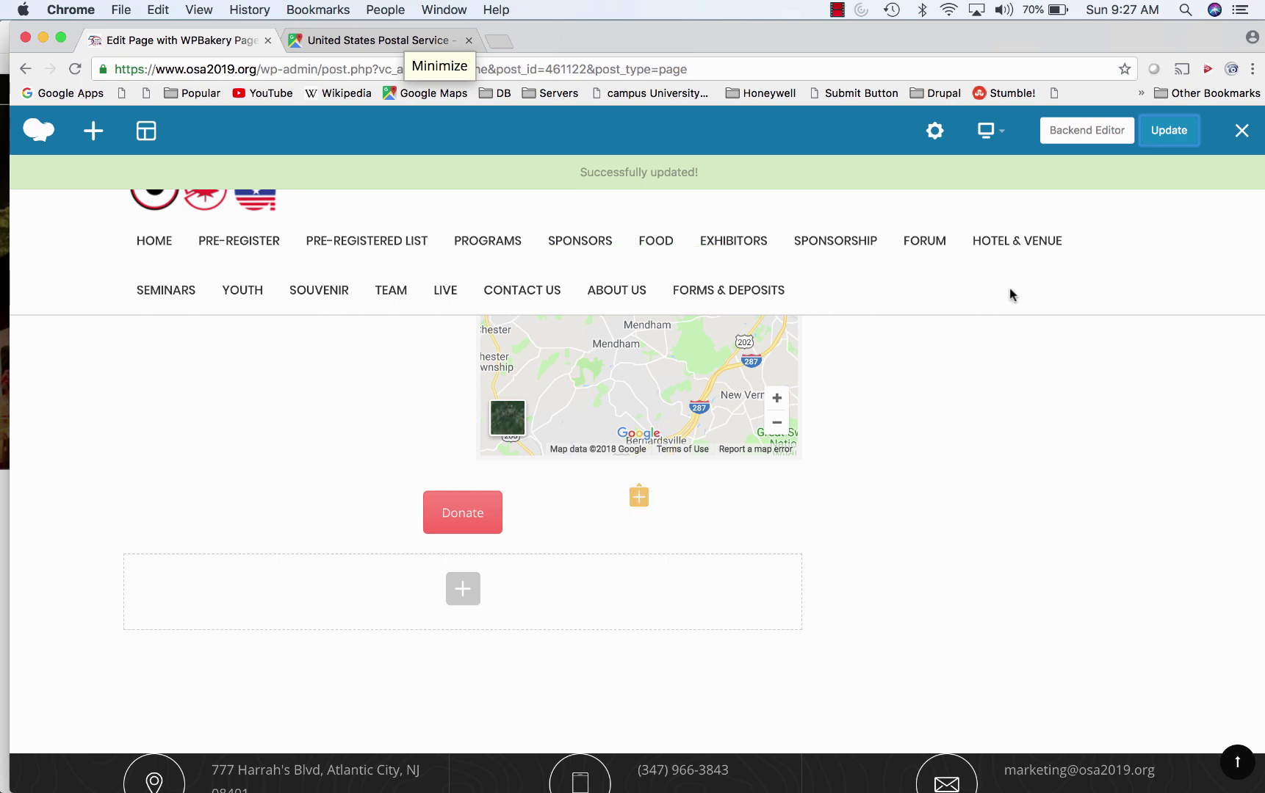
Step: Switch to Safari and check the Donate button below the text and map on the published Youth page
mouse_move(249, 775)
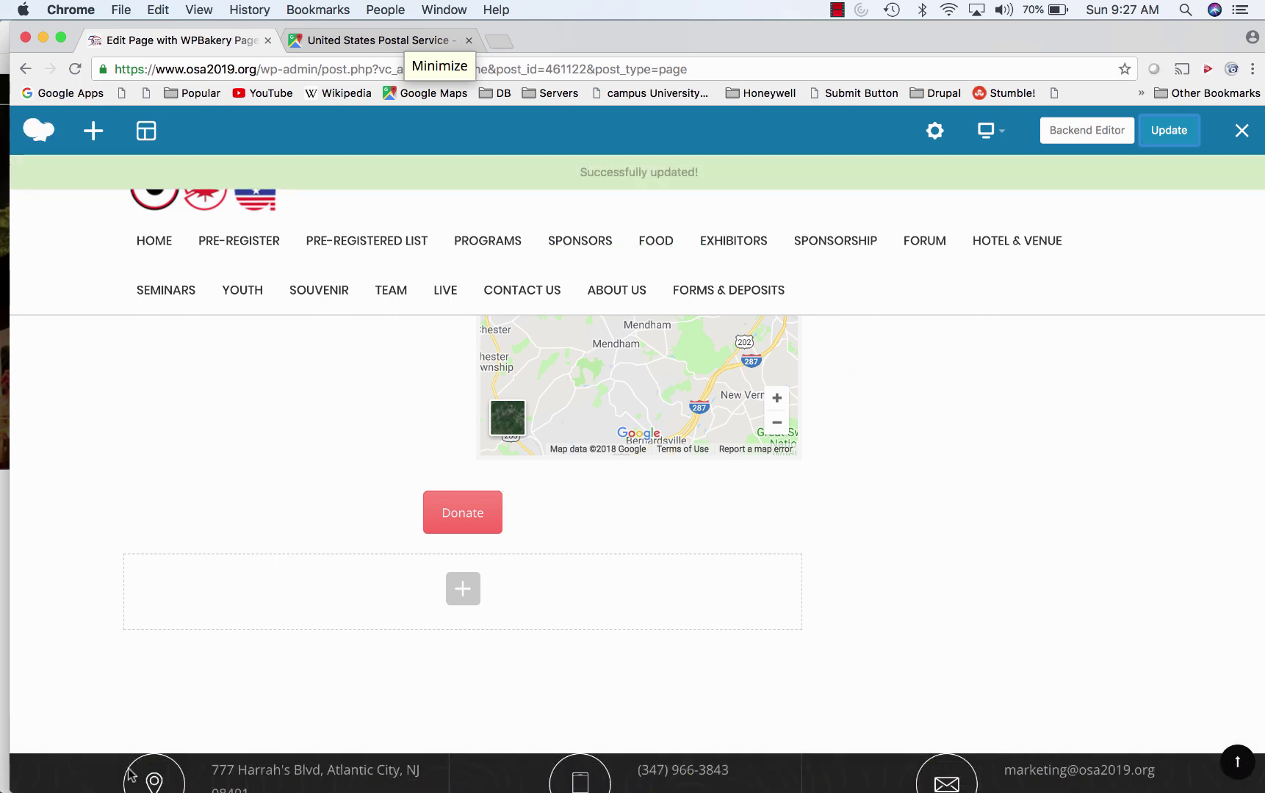
mouse_move(169, 777)
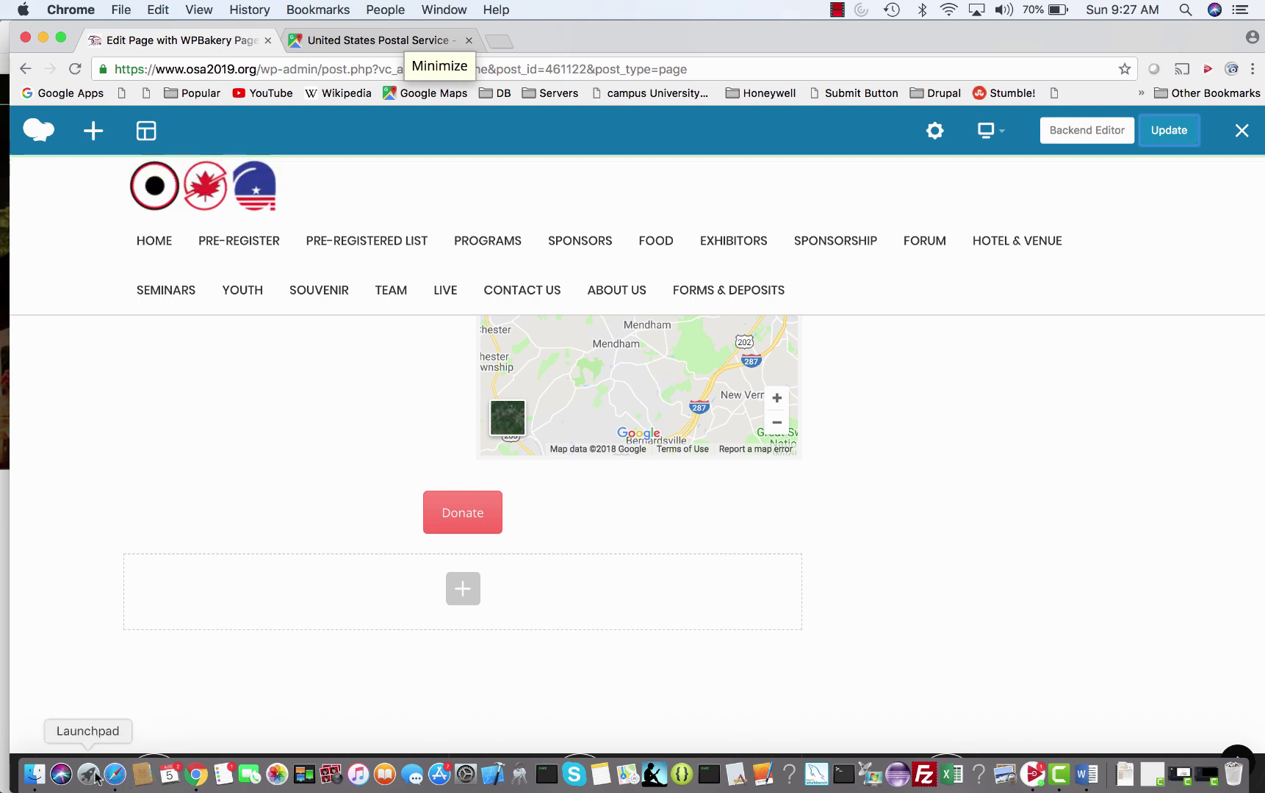
click(116, 775)
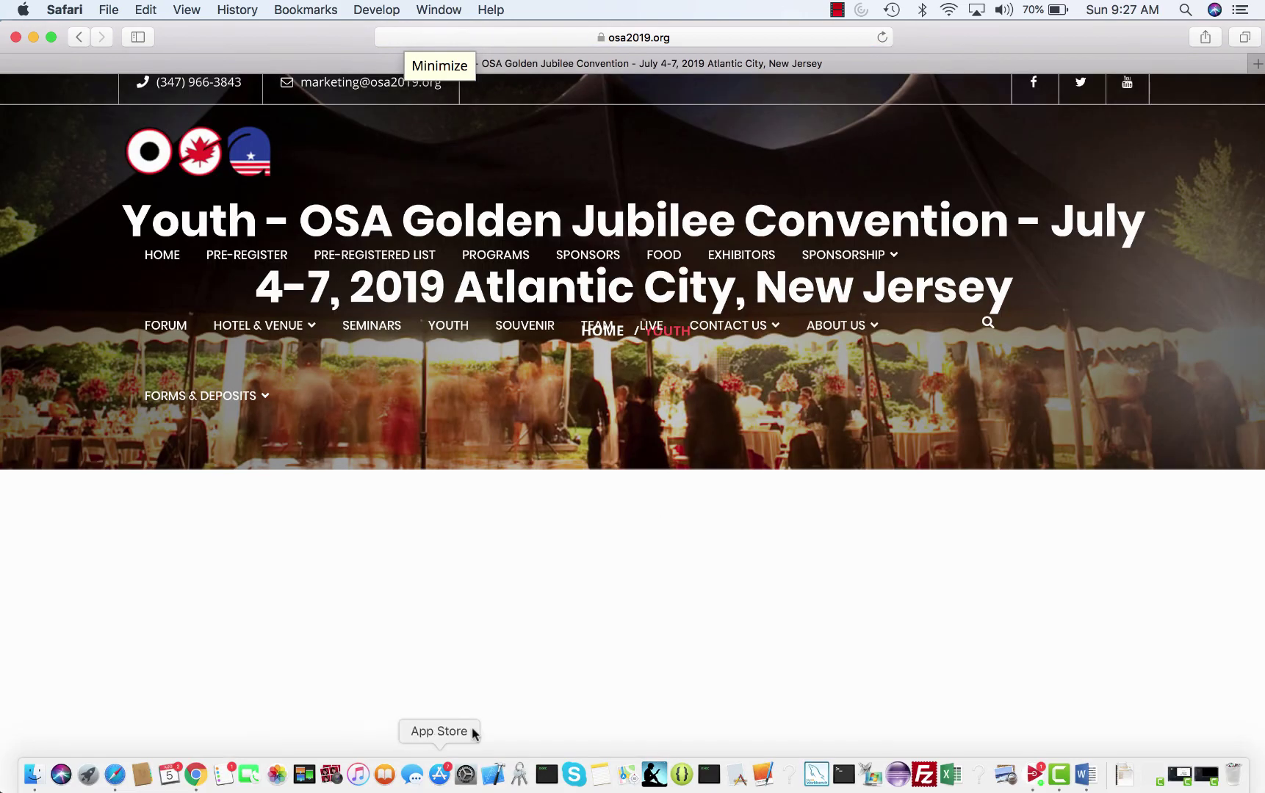
scroll(663, 581, down, 10)
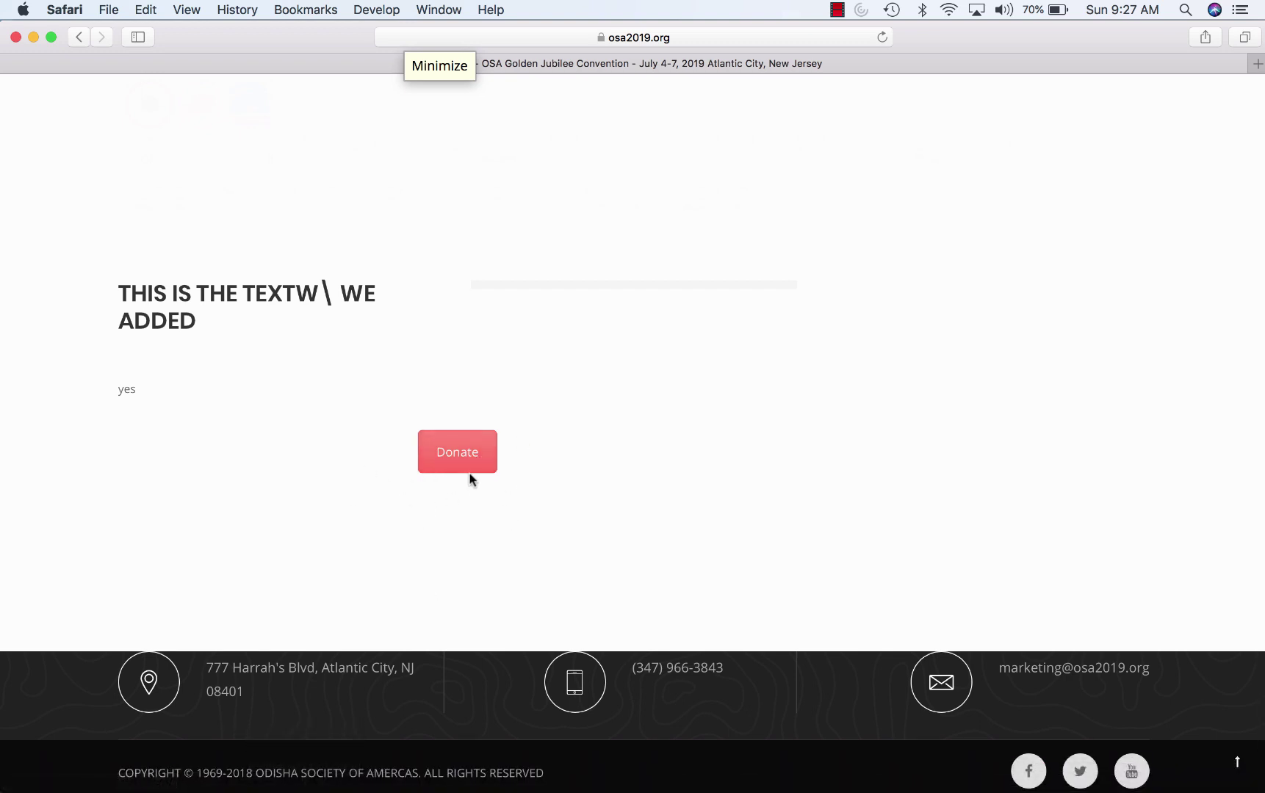
Step: Switch back to Chrome and add a Tabs element to the empty row below the Donate button
mouse_move(144, 771)
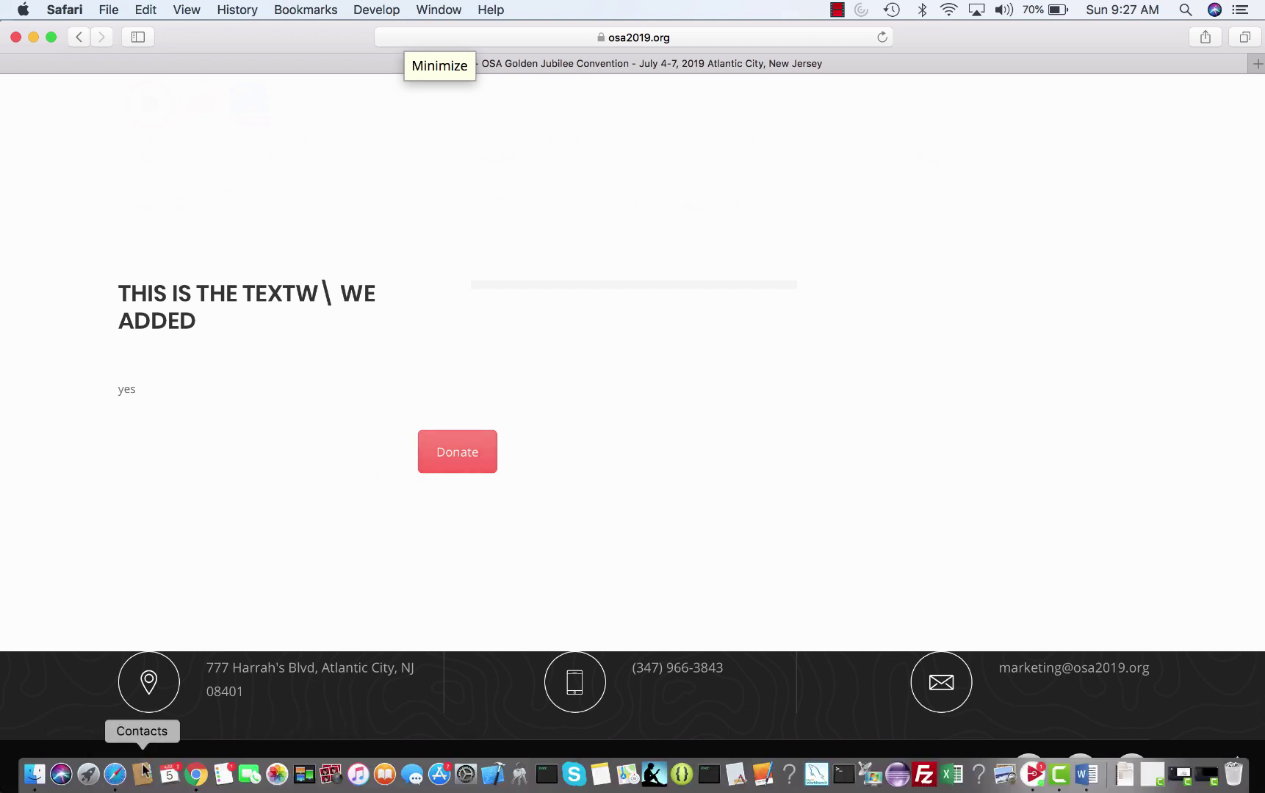
click(196, 775)
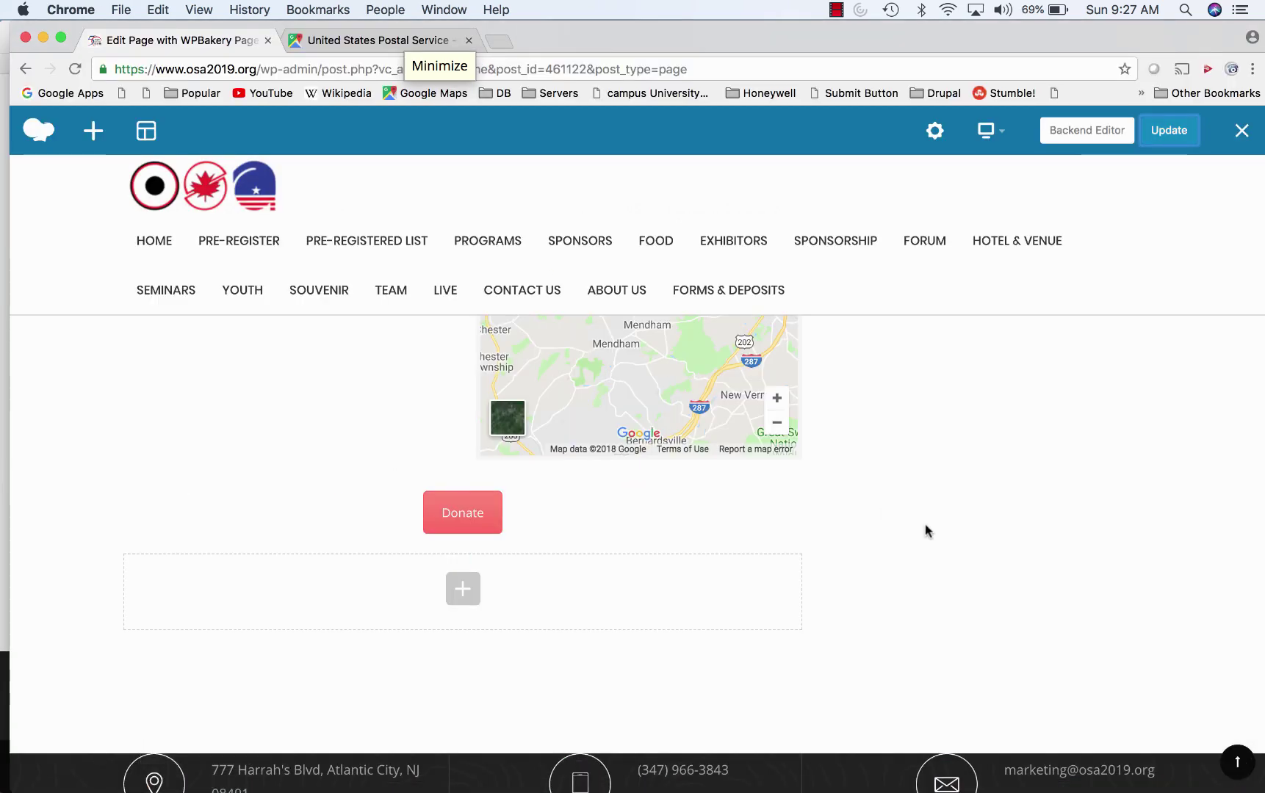
scroll(927, 530, up, 15)
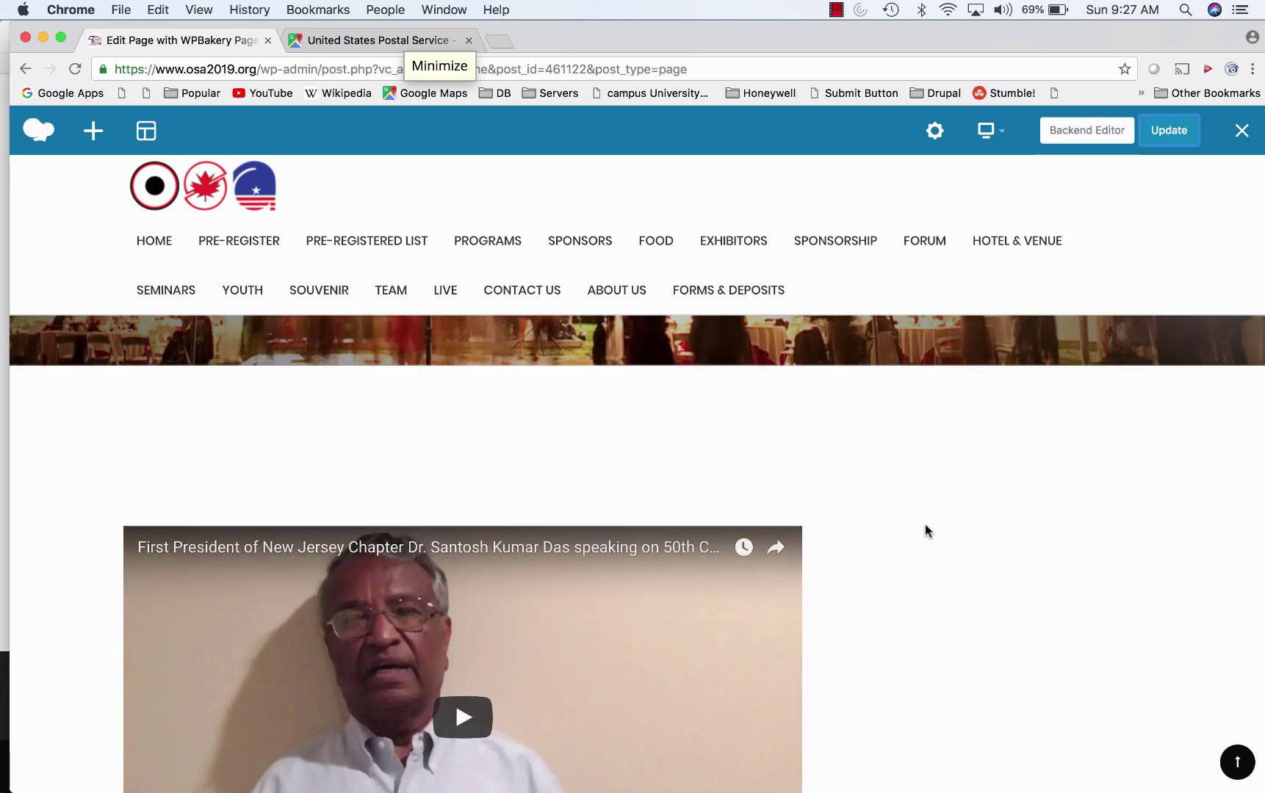
scroll(927, 531, down, 5)
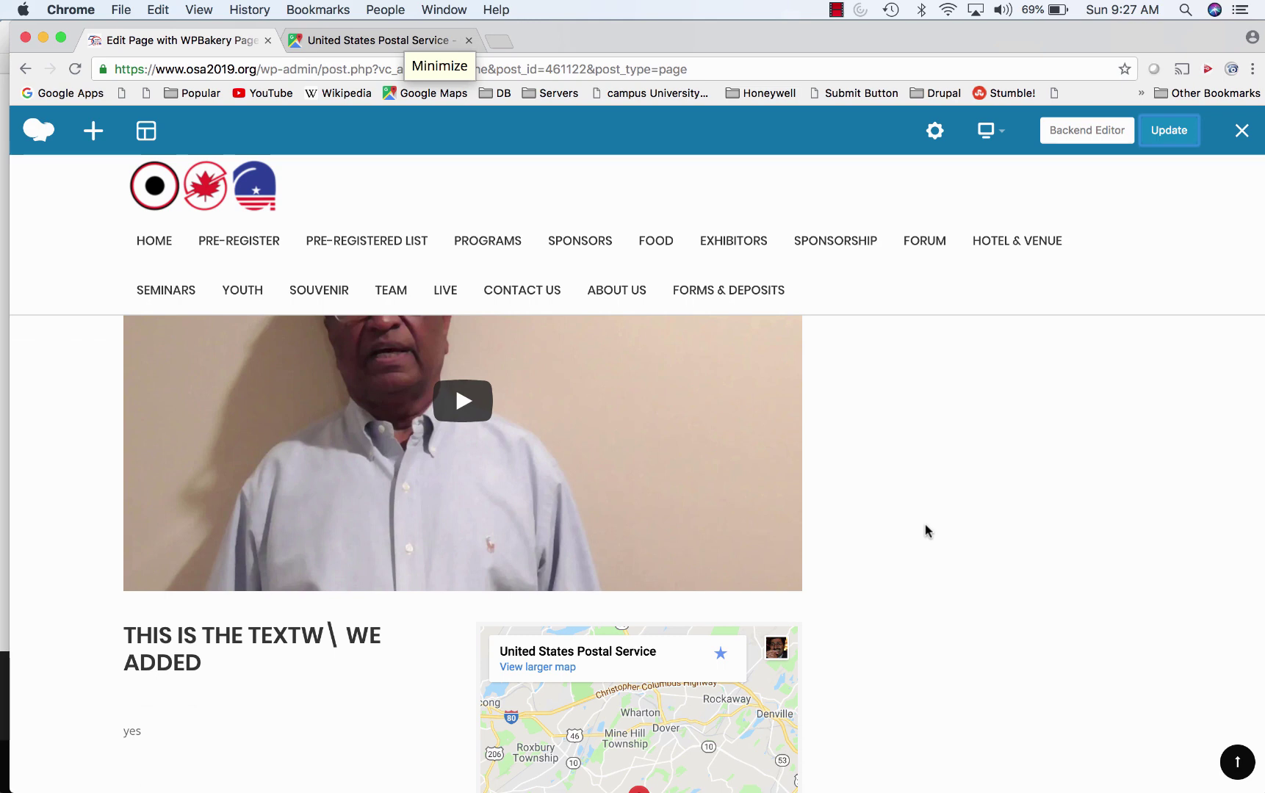
scroll(927, 530, down, 9)
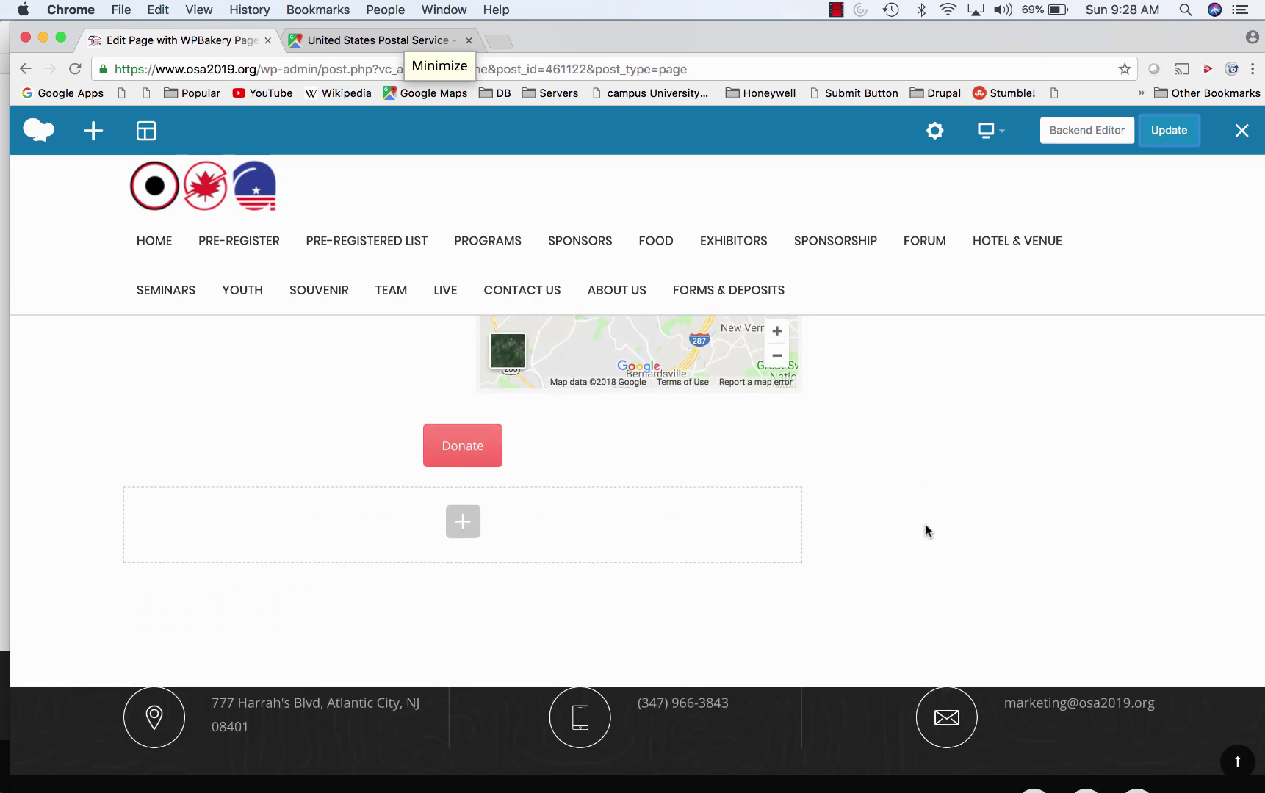
click(456, 525)
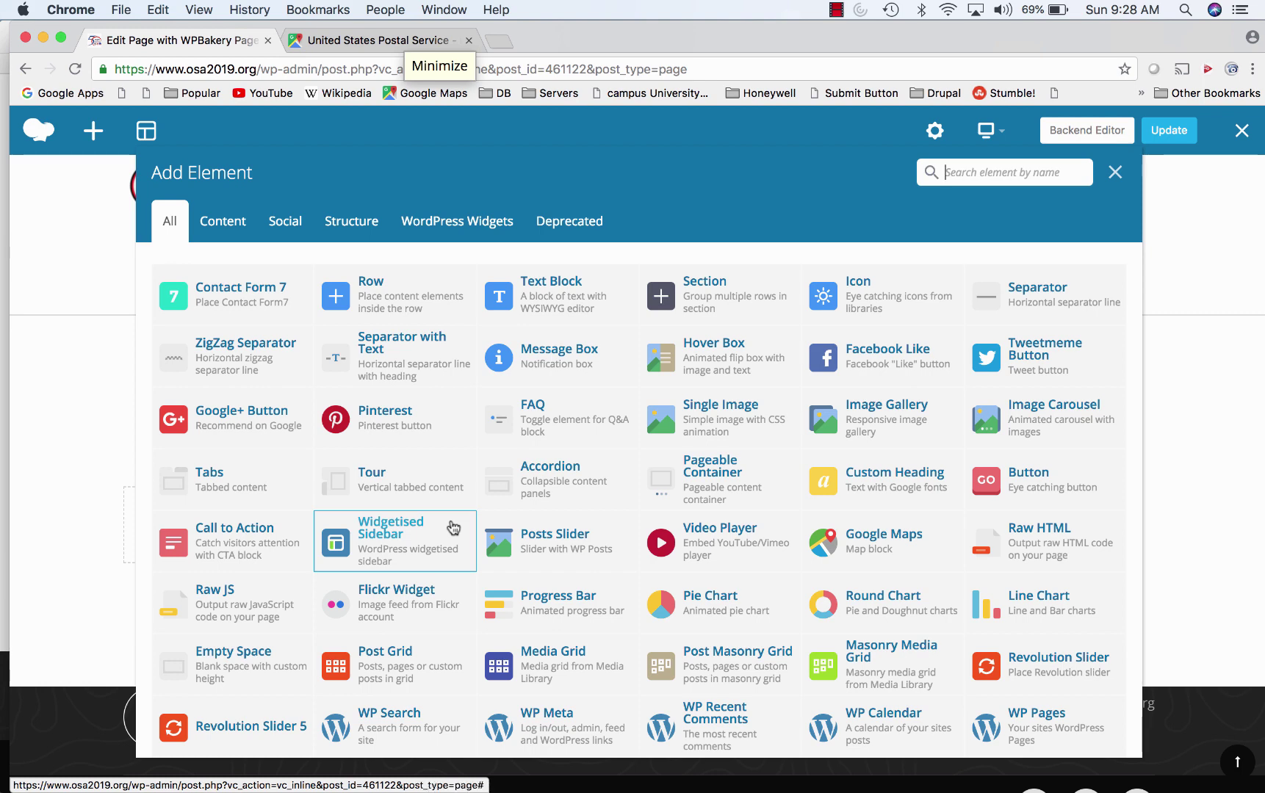
click(220, 479)
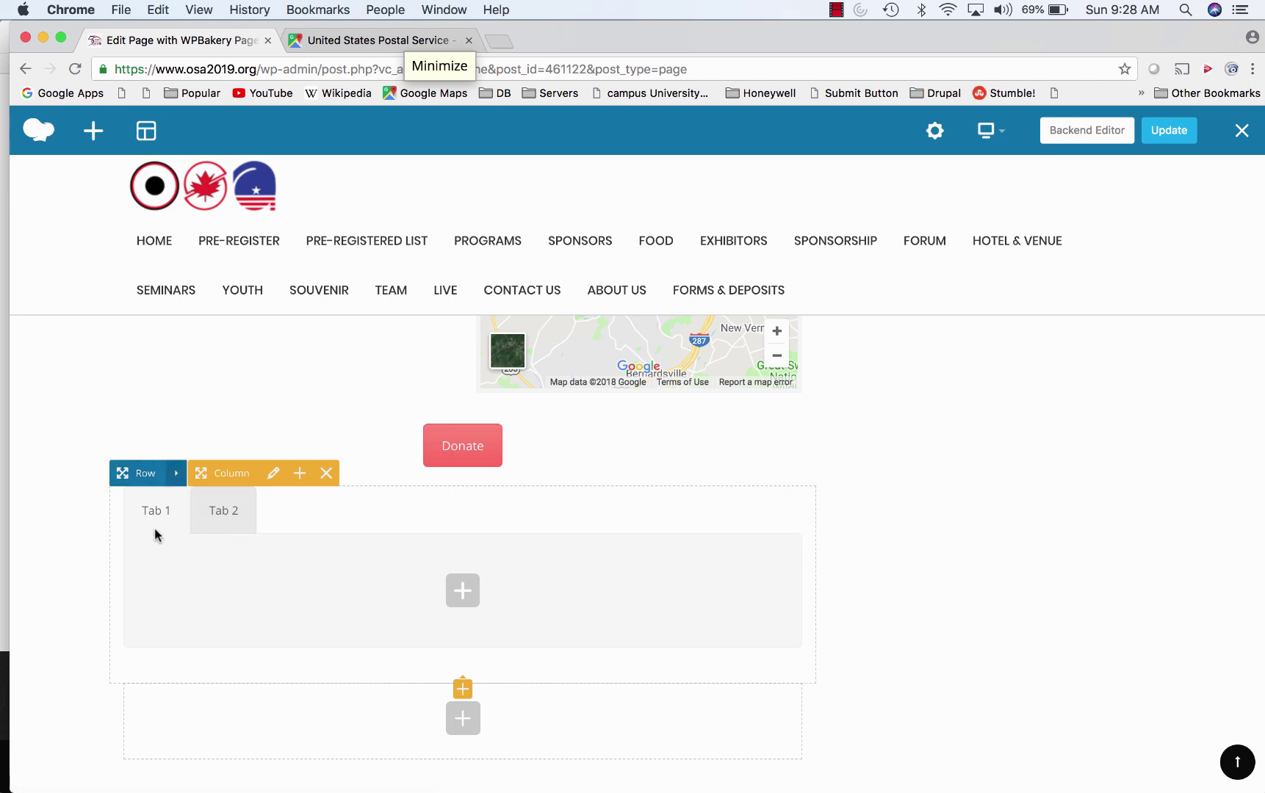
click(271, 476)
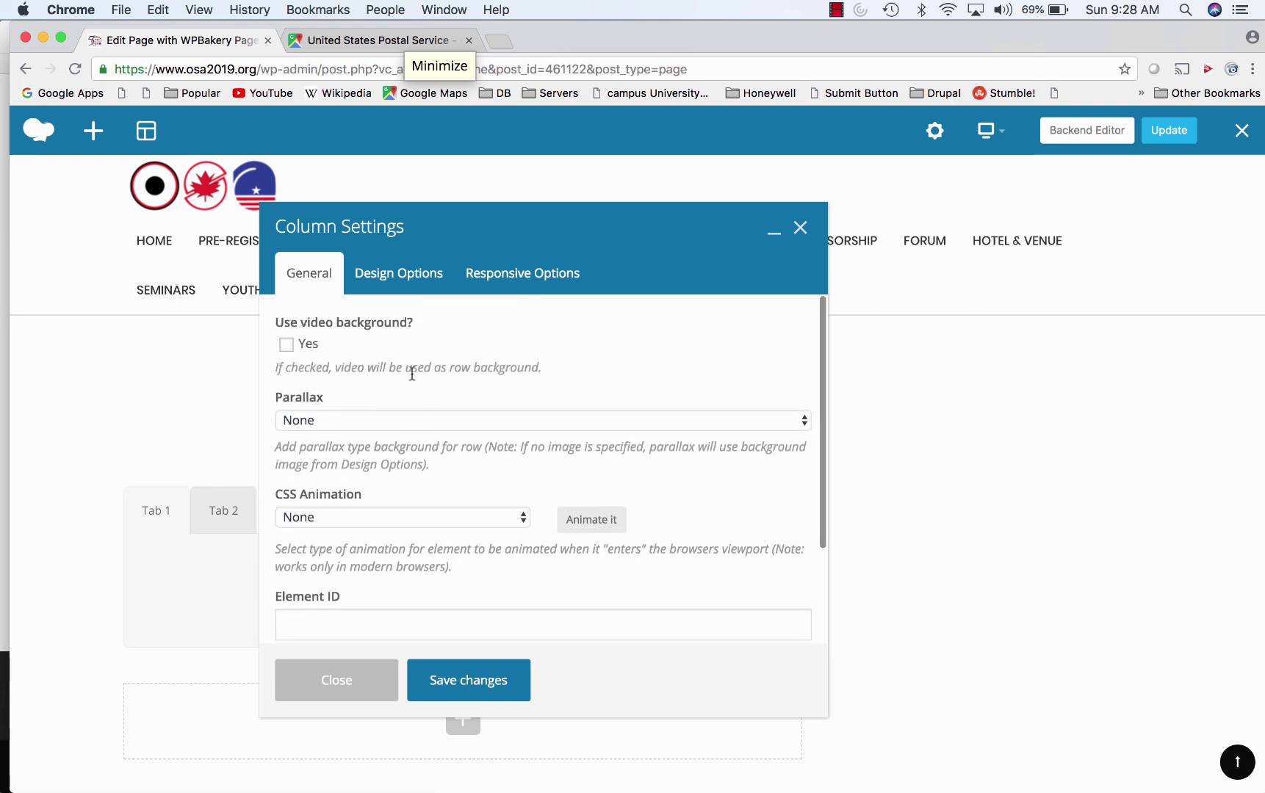
click(799, 229)
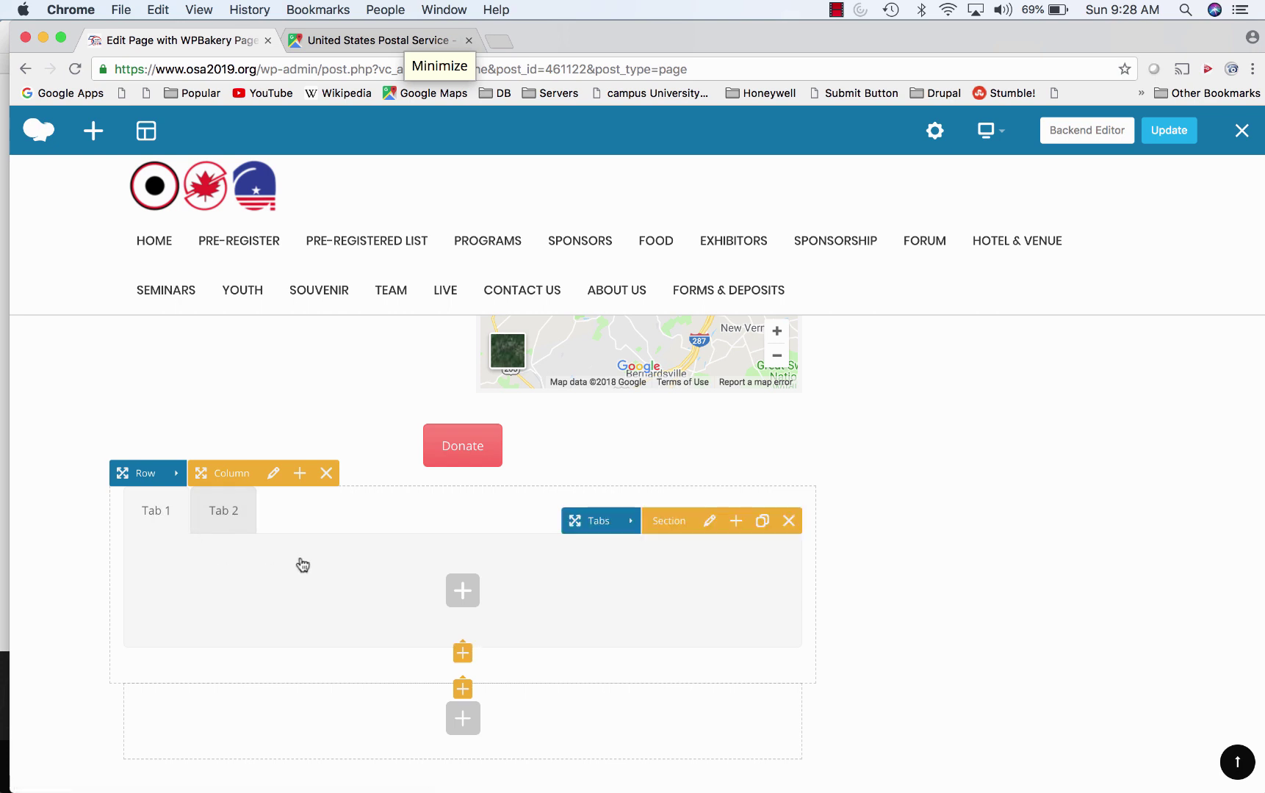
click(224, 511)
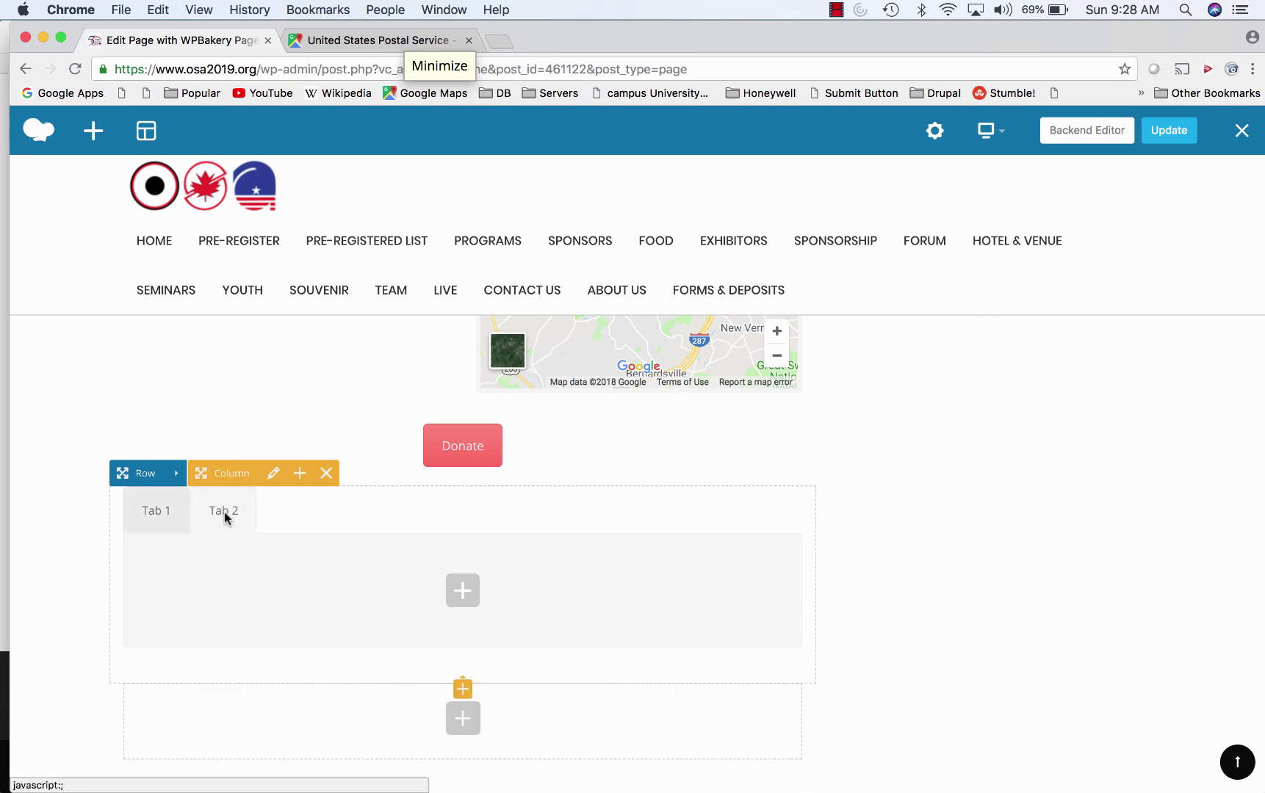
click(157, 512)
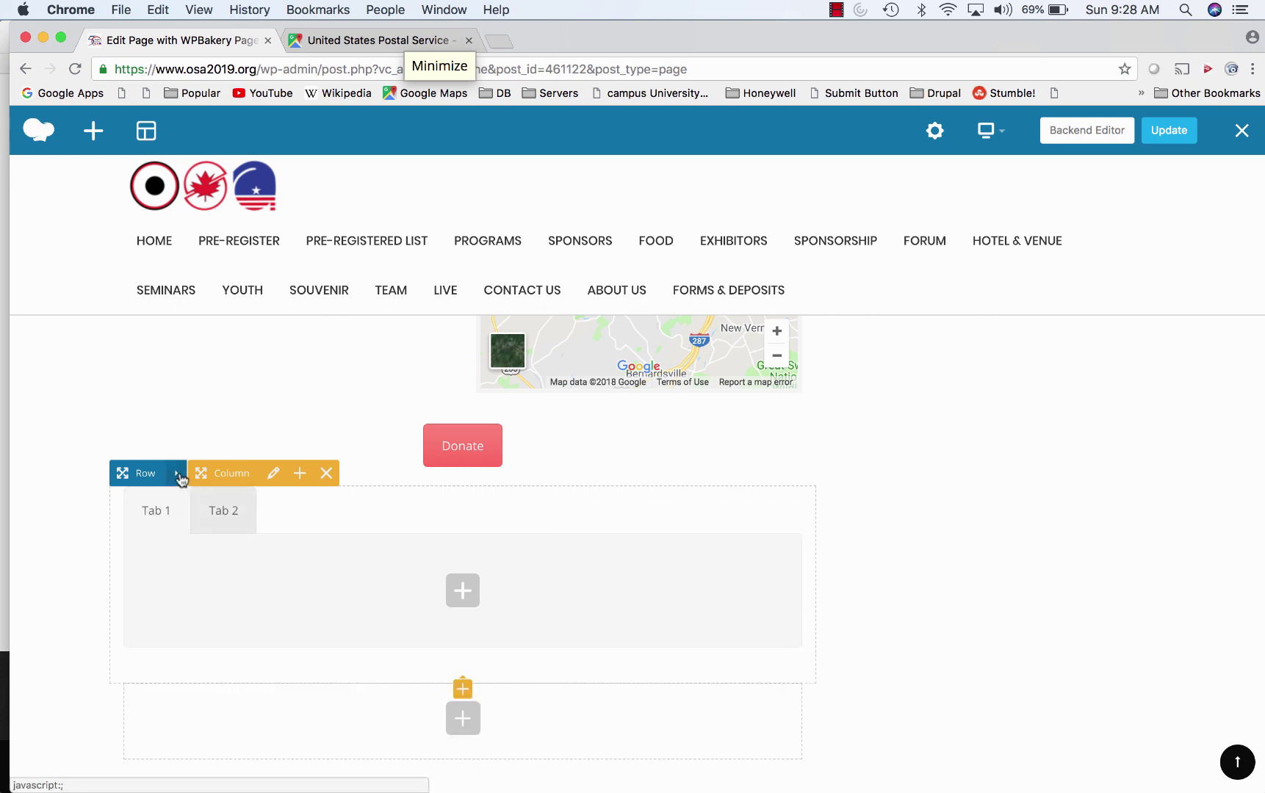
mouse_move(177, 478)
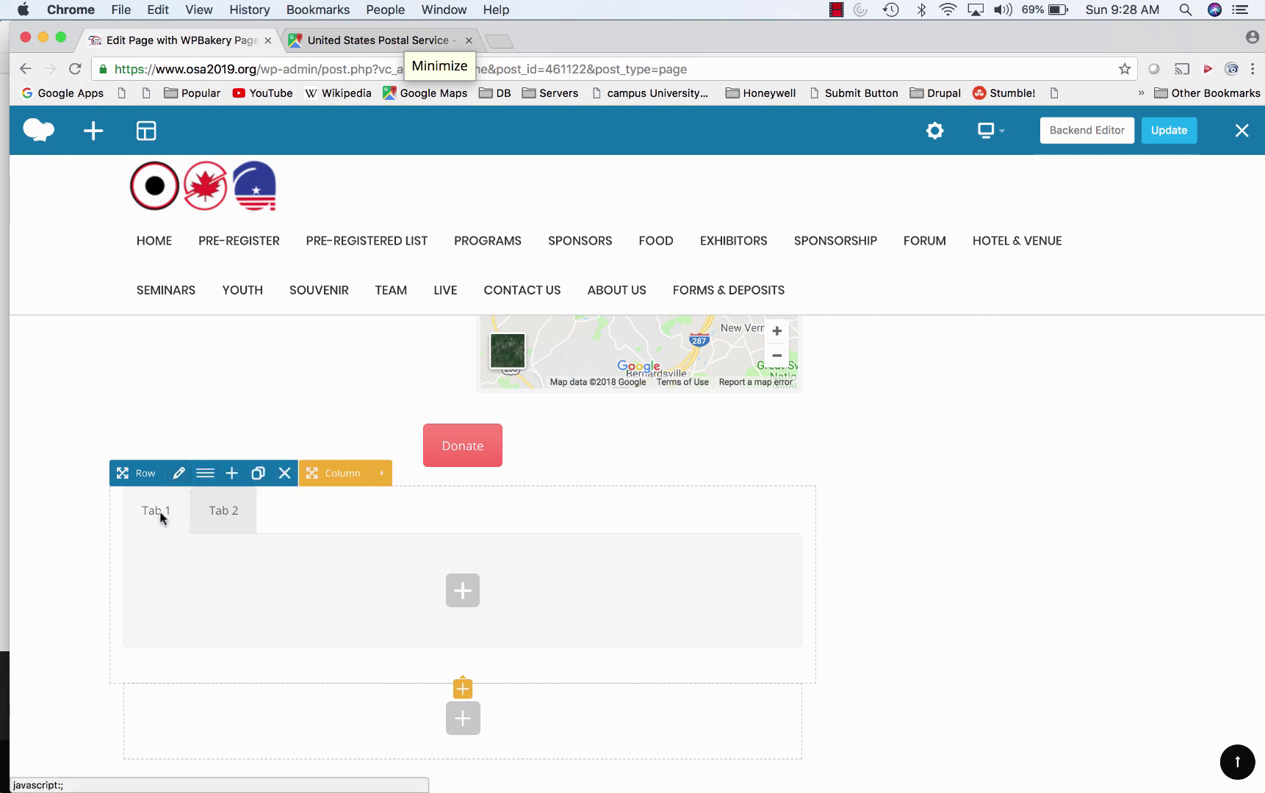
right_click(160, 517)
key(Escape)
click(217, 518)
click(183, 519)
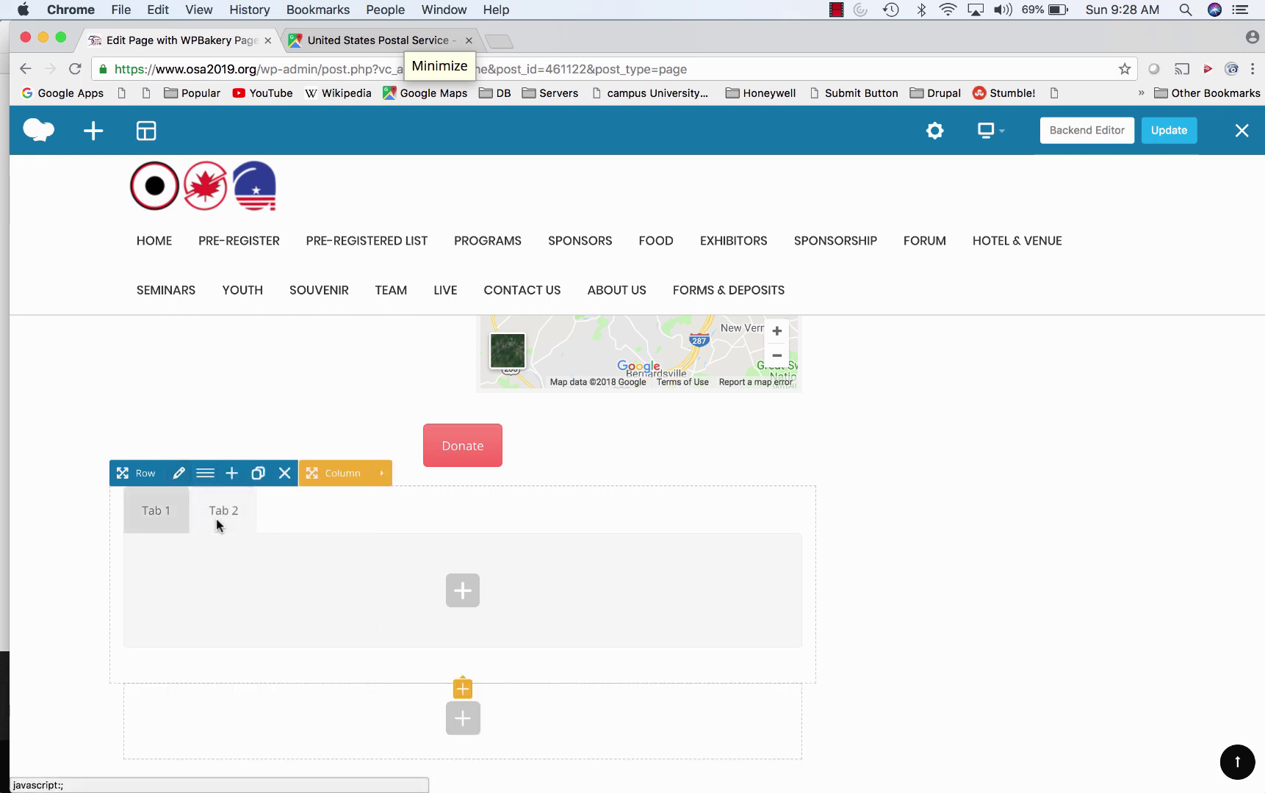
Step: Set the first tab's section title to "Buy" and save it
click(150, 512)
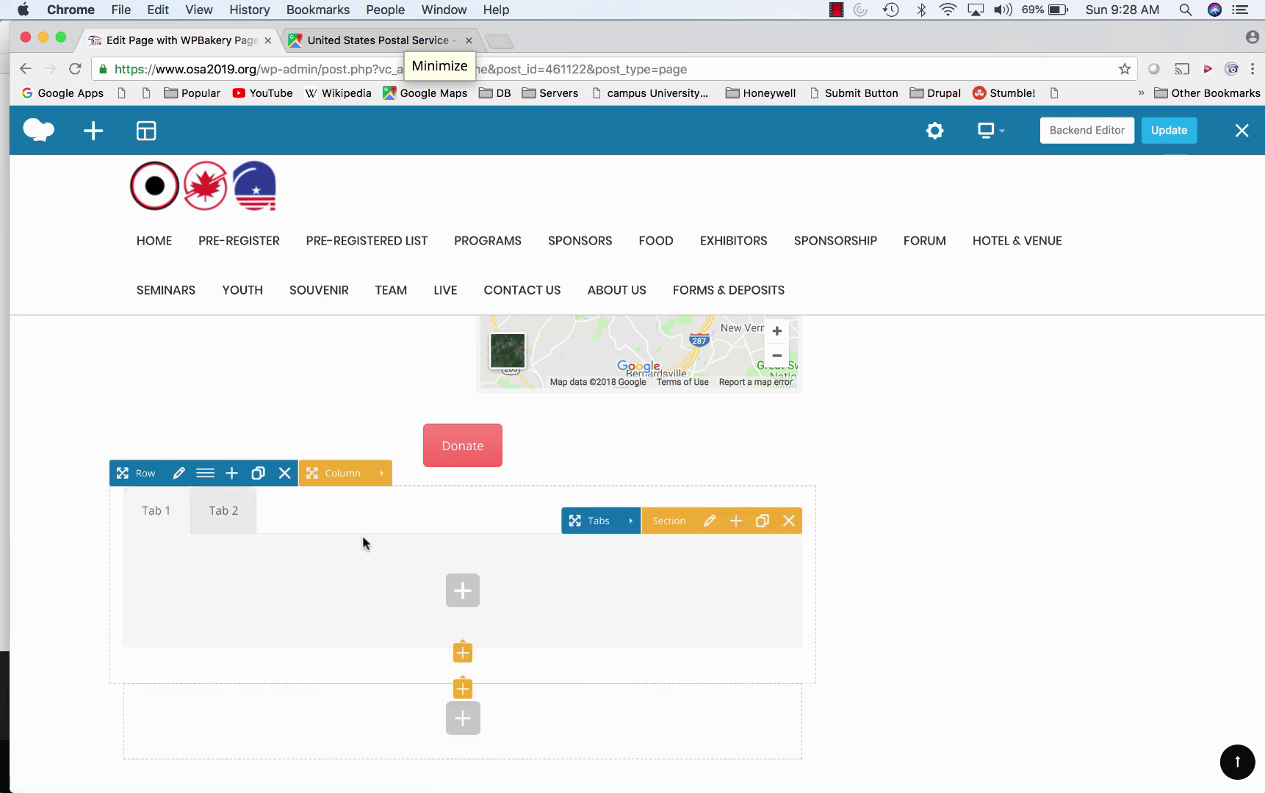
click(709, 520)
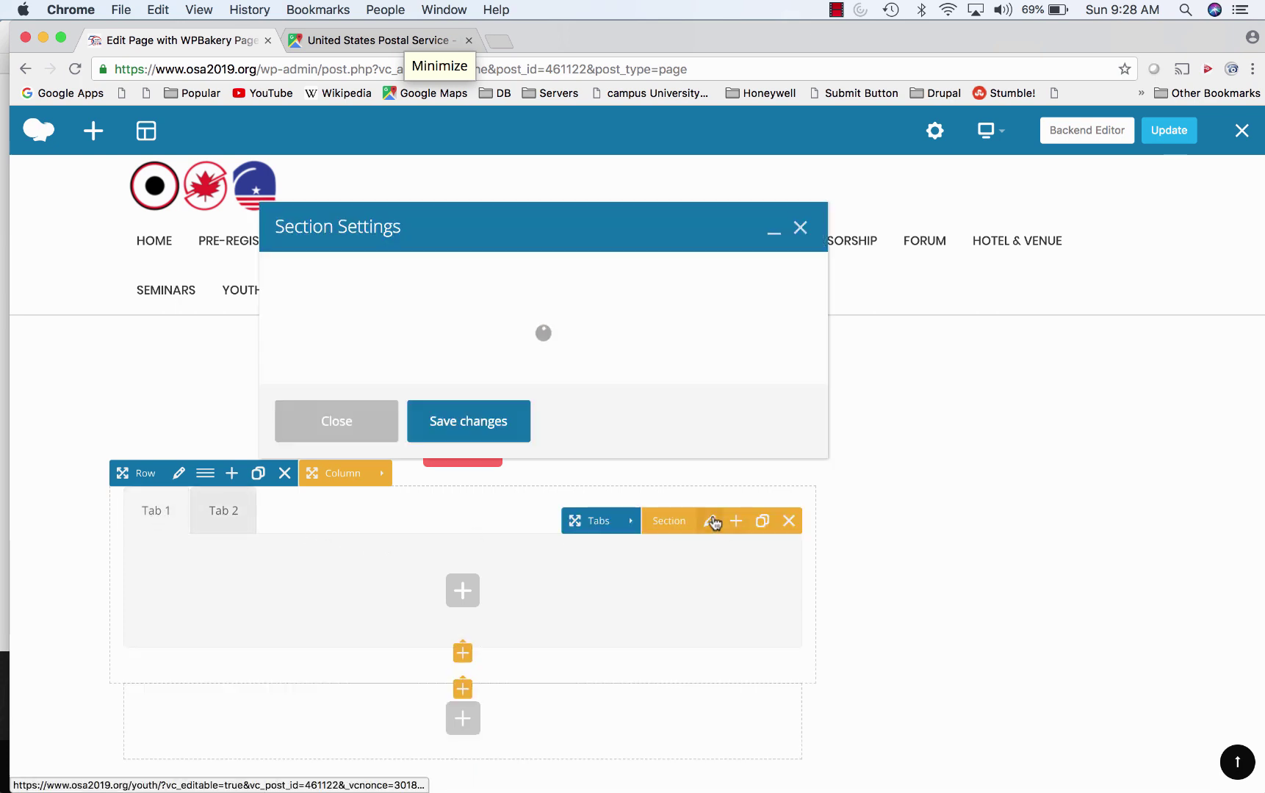
drag(418, 314, 236, 295)
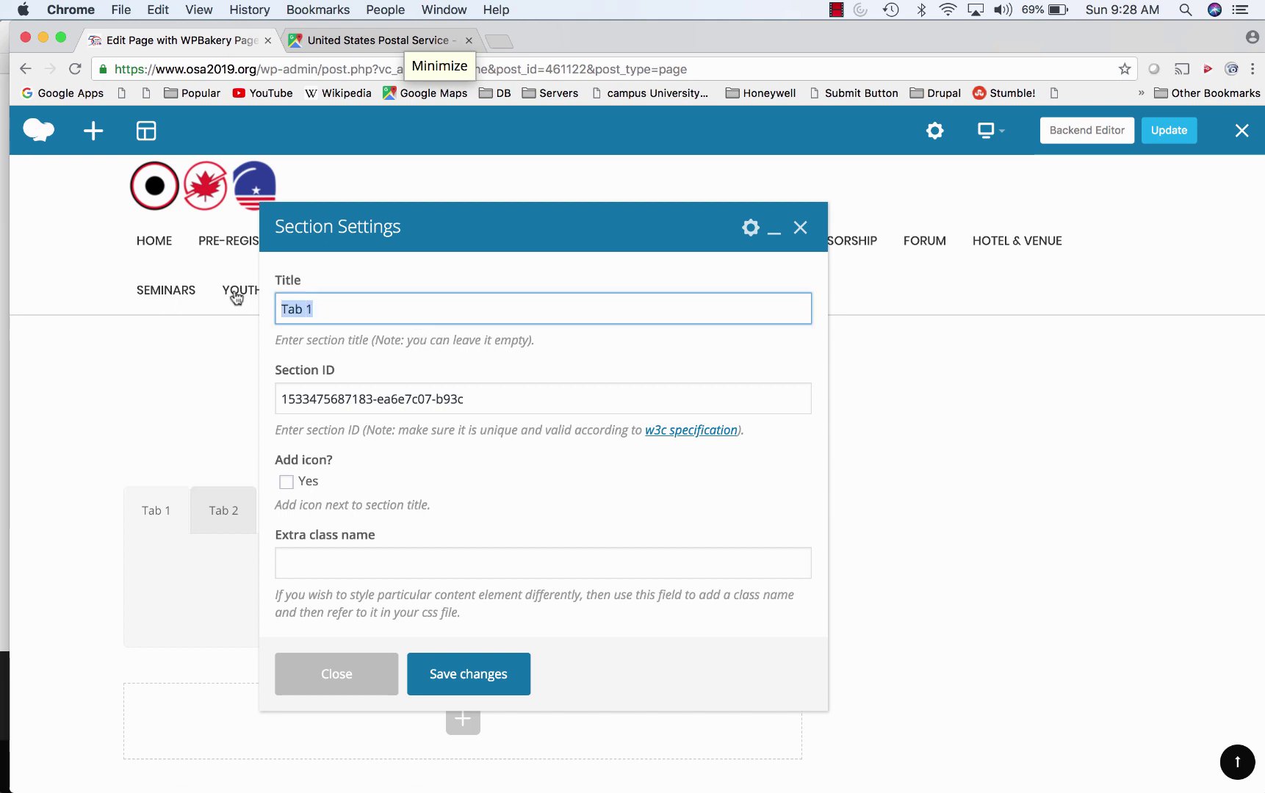
text(Buy)
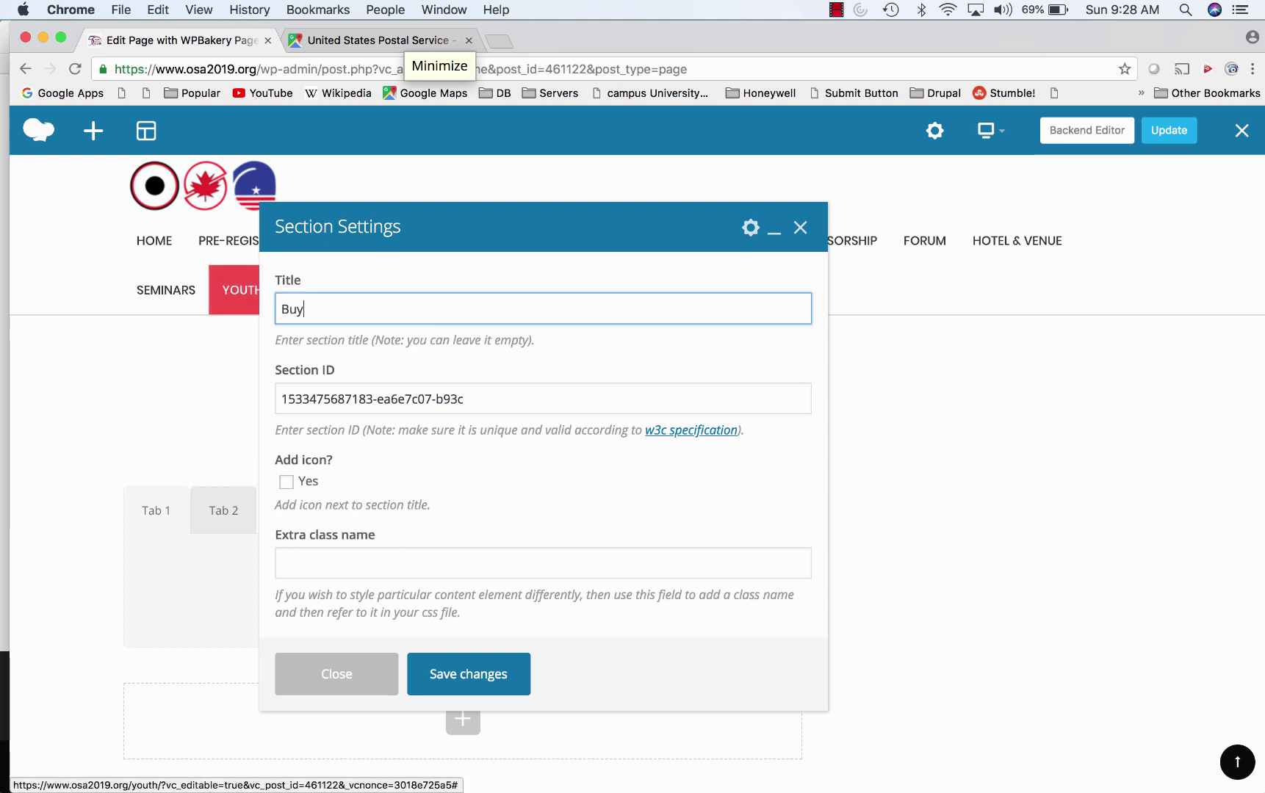
click(427, 669)
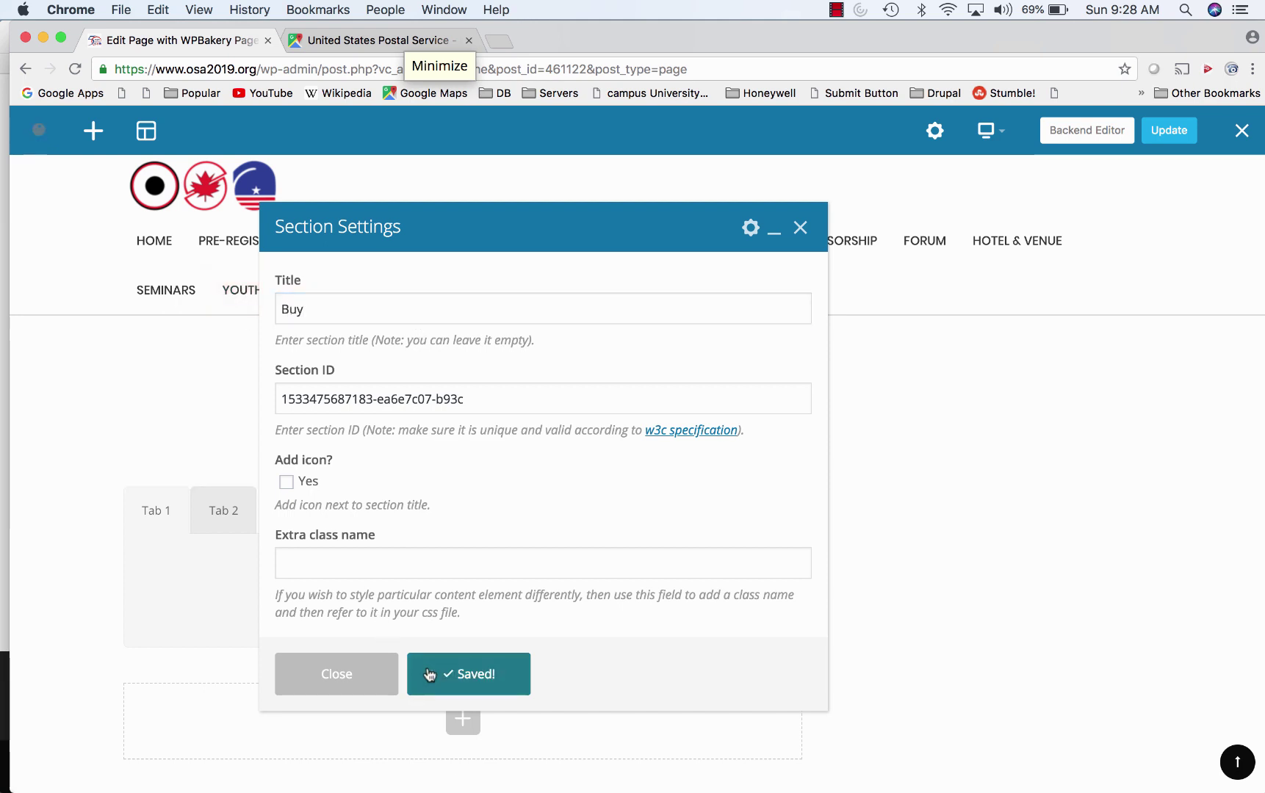
click(810, 230)
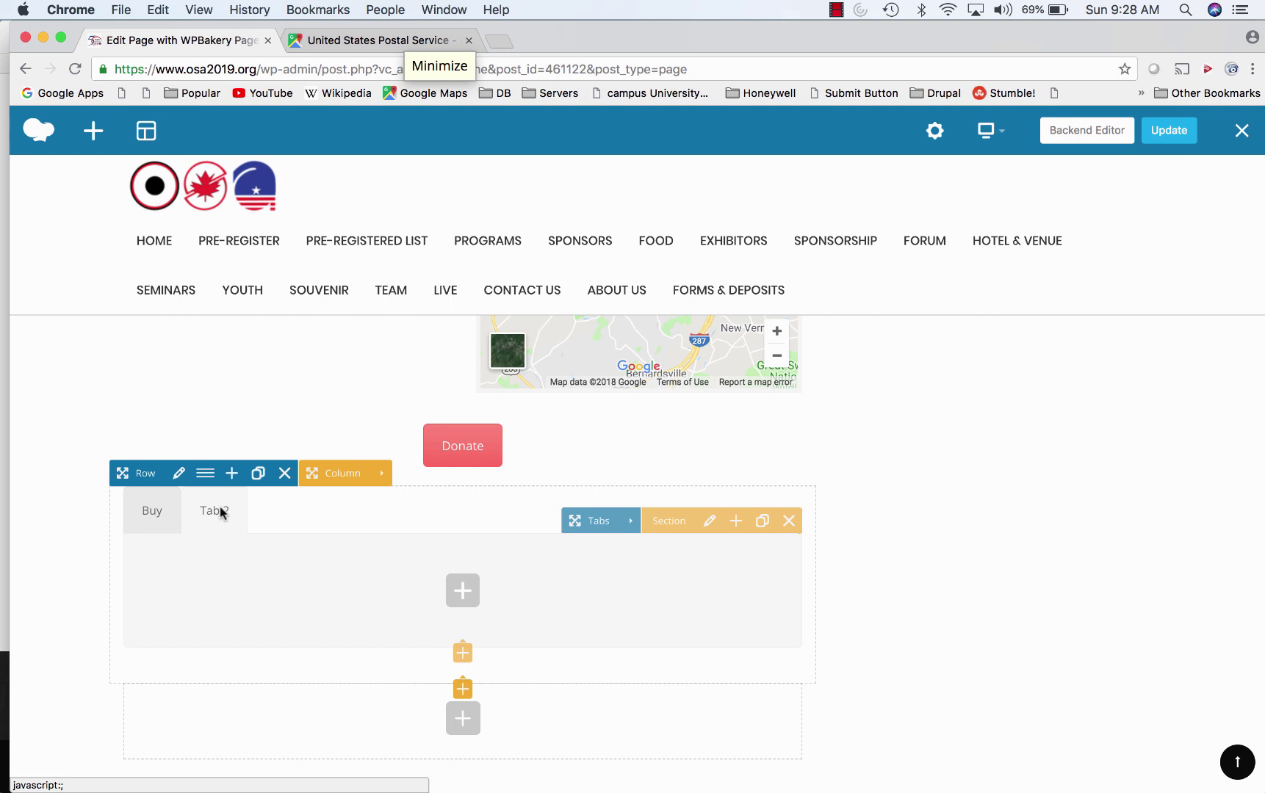
Step: Set the second tab's section title to "Sell" and save it
click(708, 521)
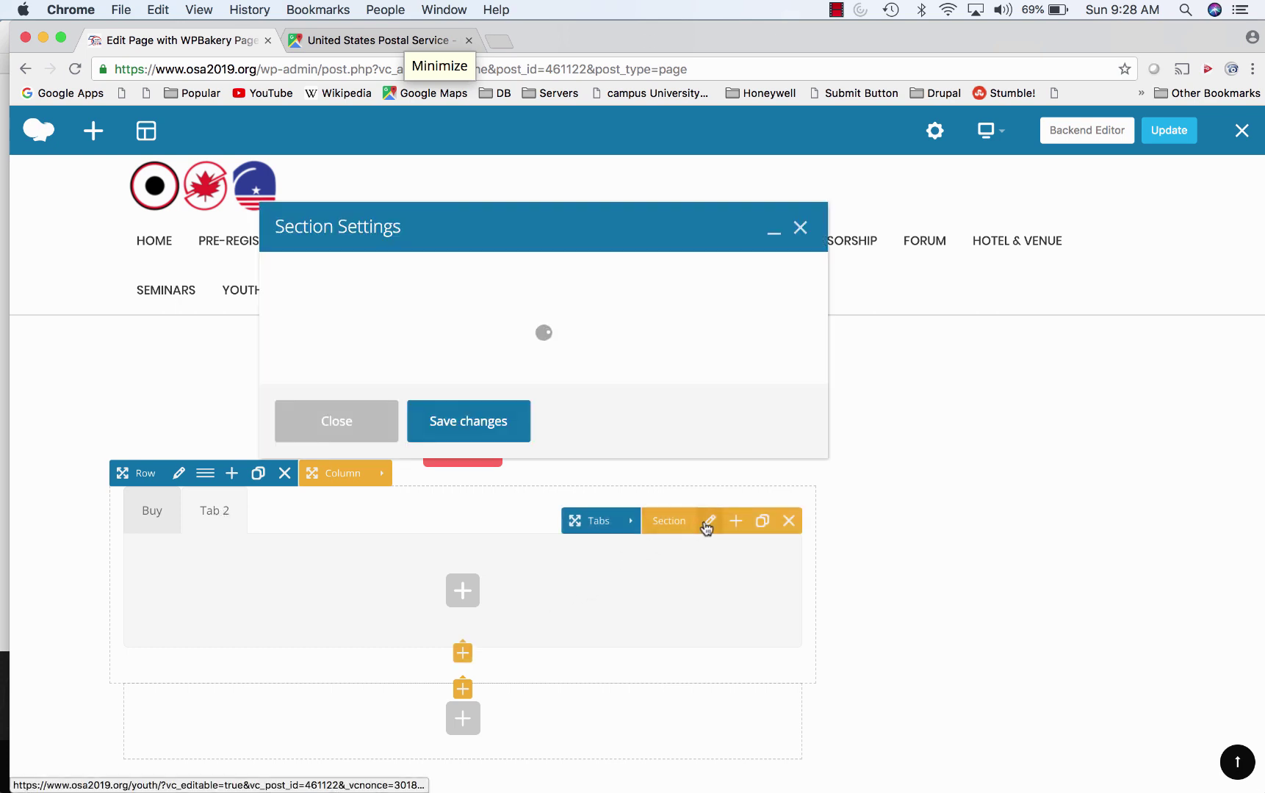
triple_click(390, 309)
text(Sell)
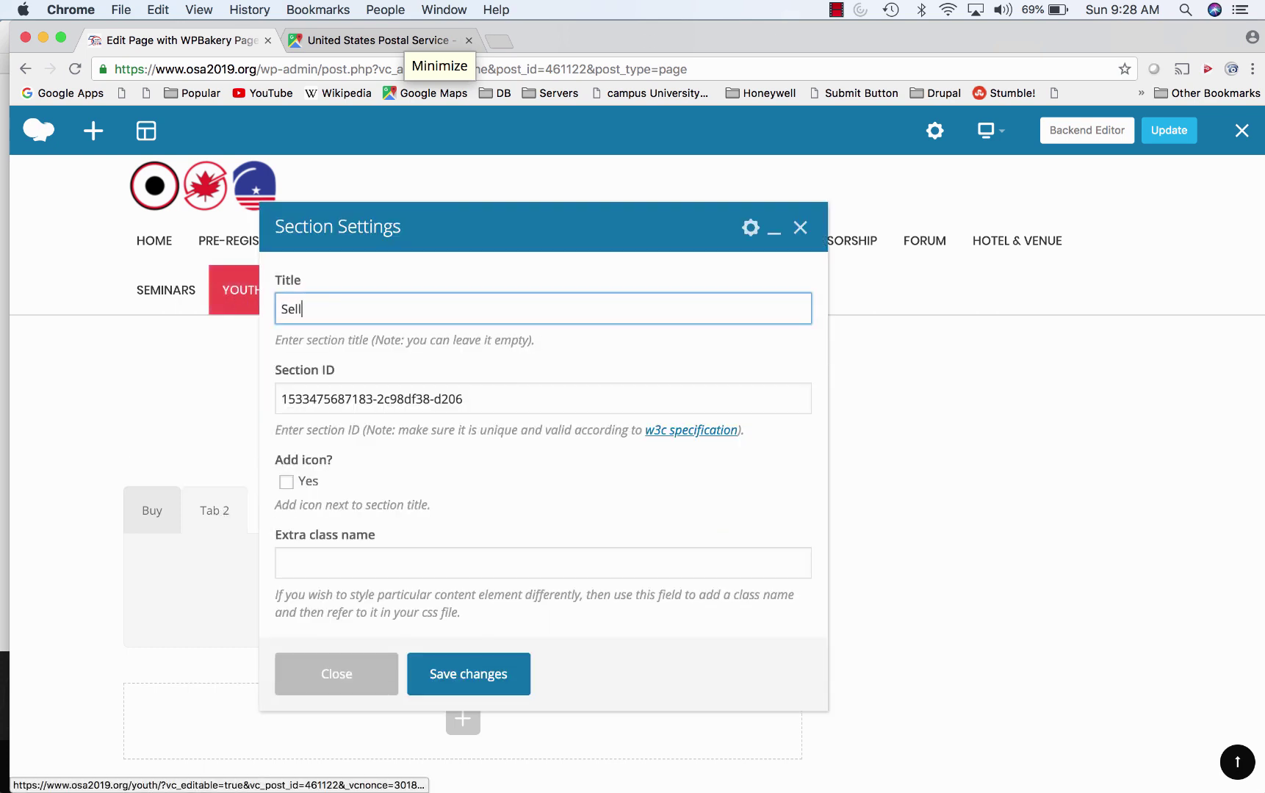
click(448, 672)
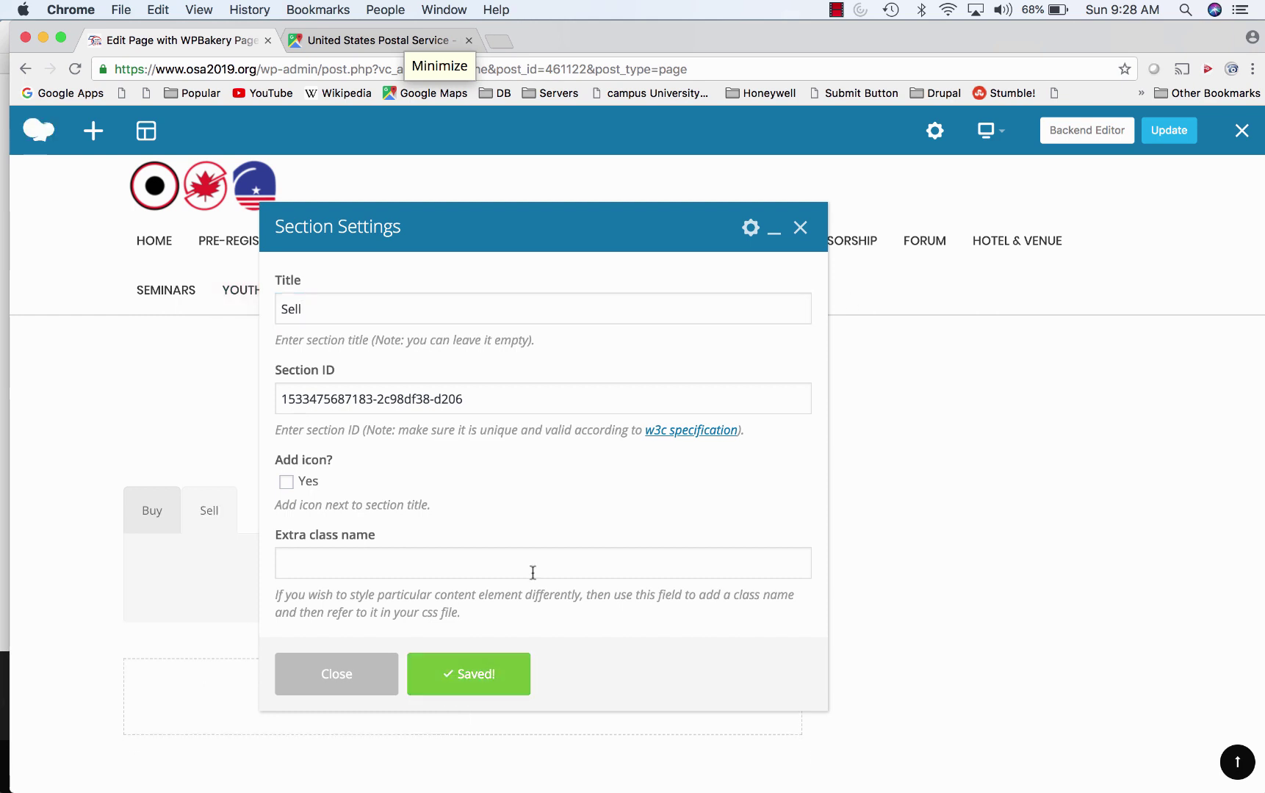
click(800, 232)
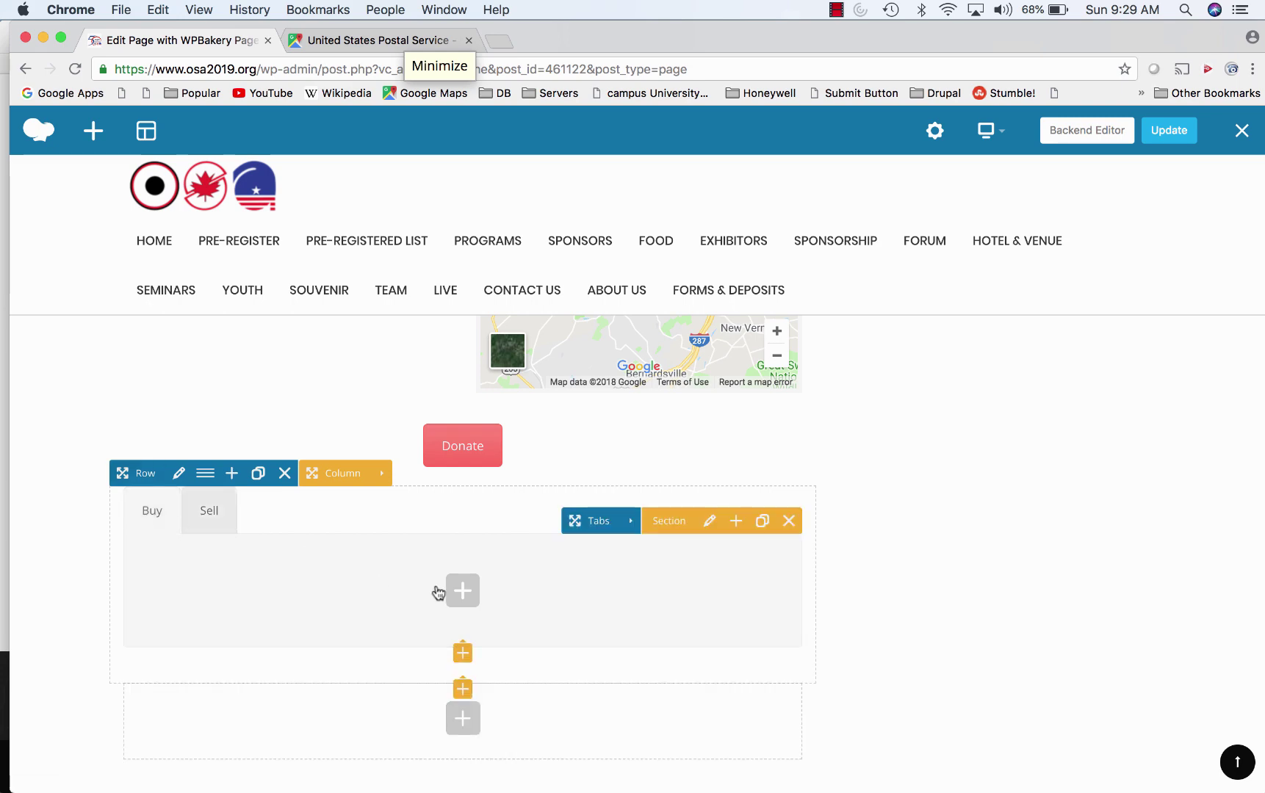
Step: Add an FAQ element to the Buy tab and save it with the default toggle title and content
click(462, 590)
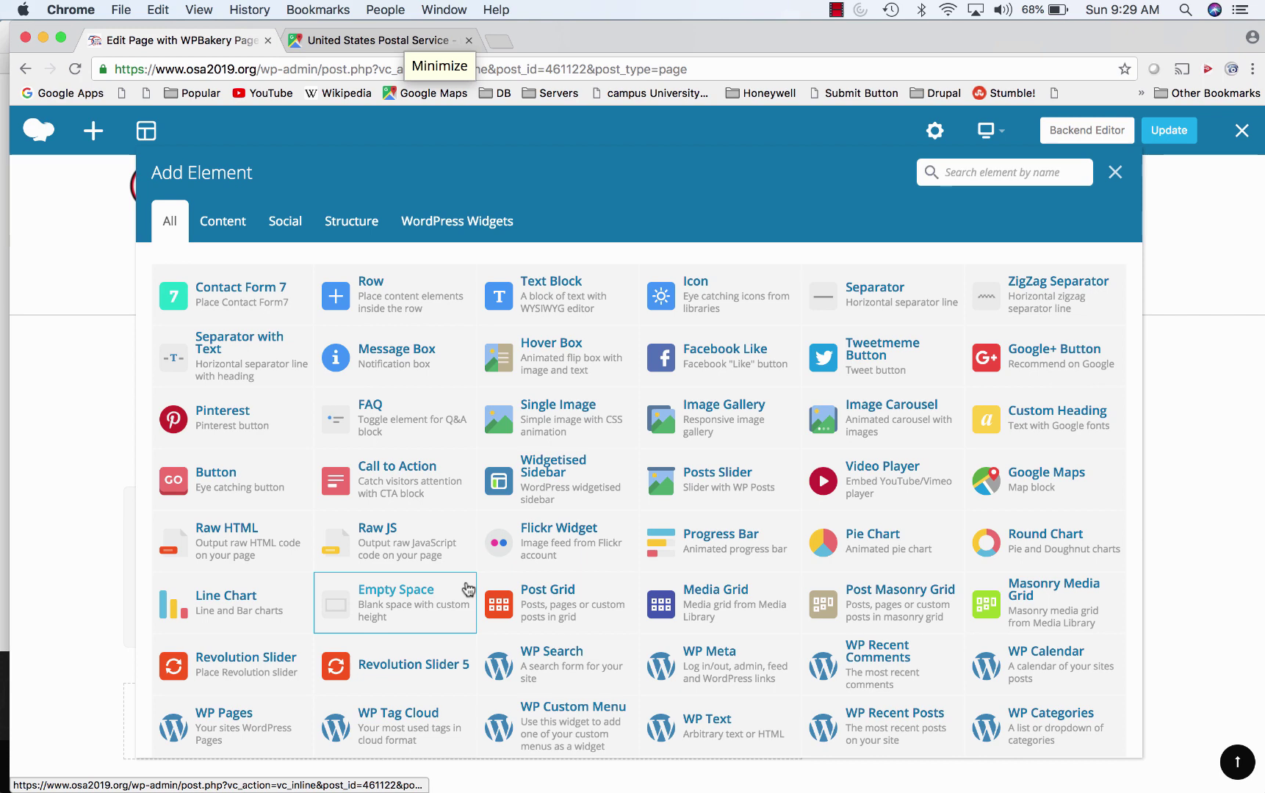
click(419, 445)
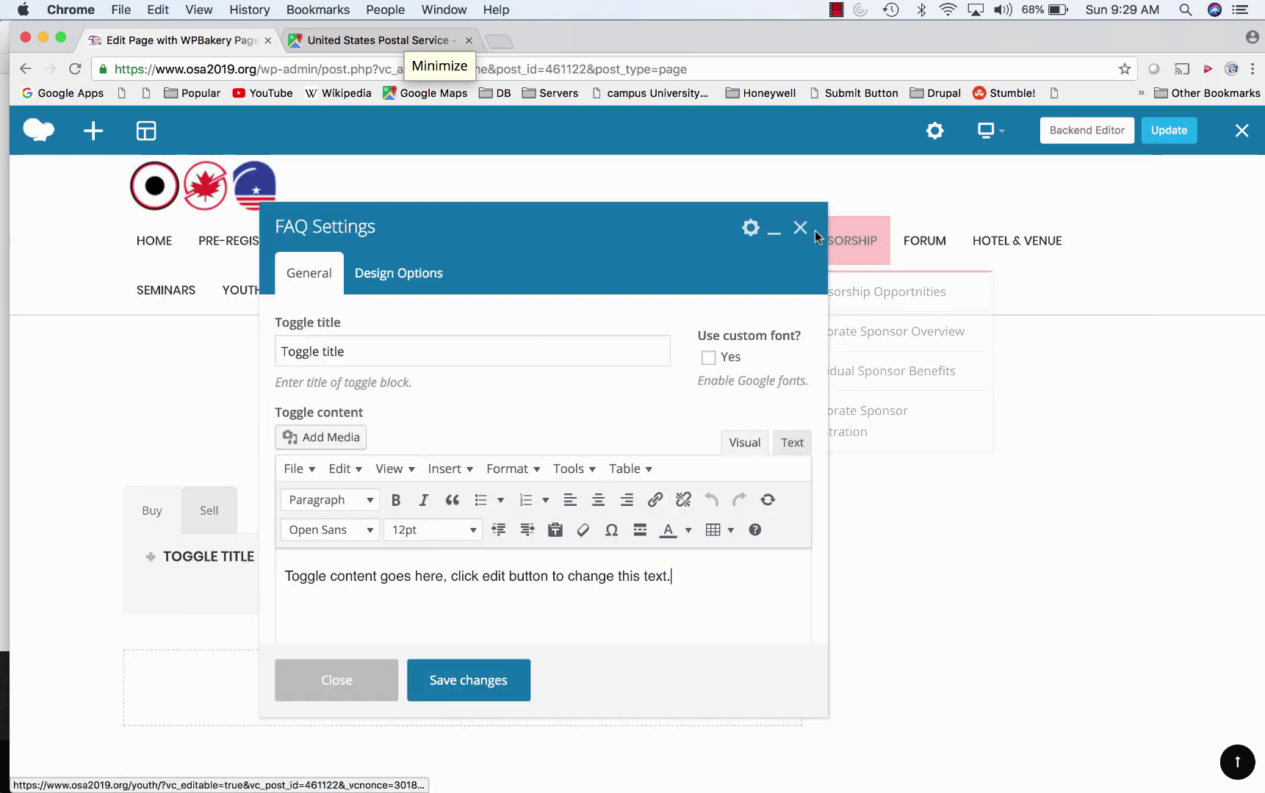
click(443, 680)
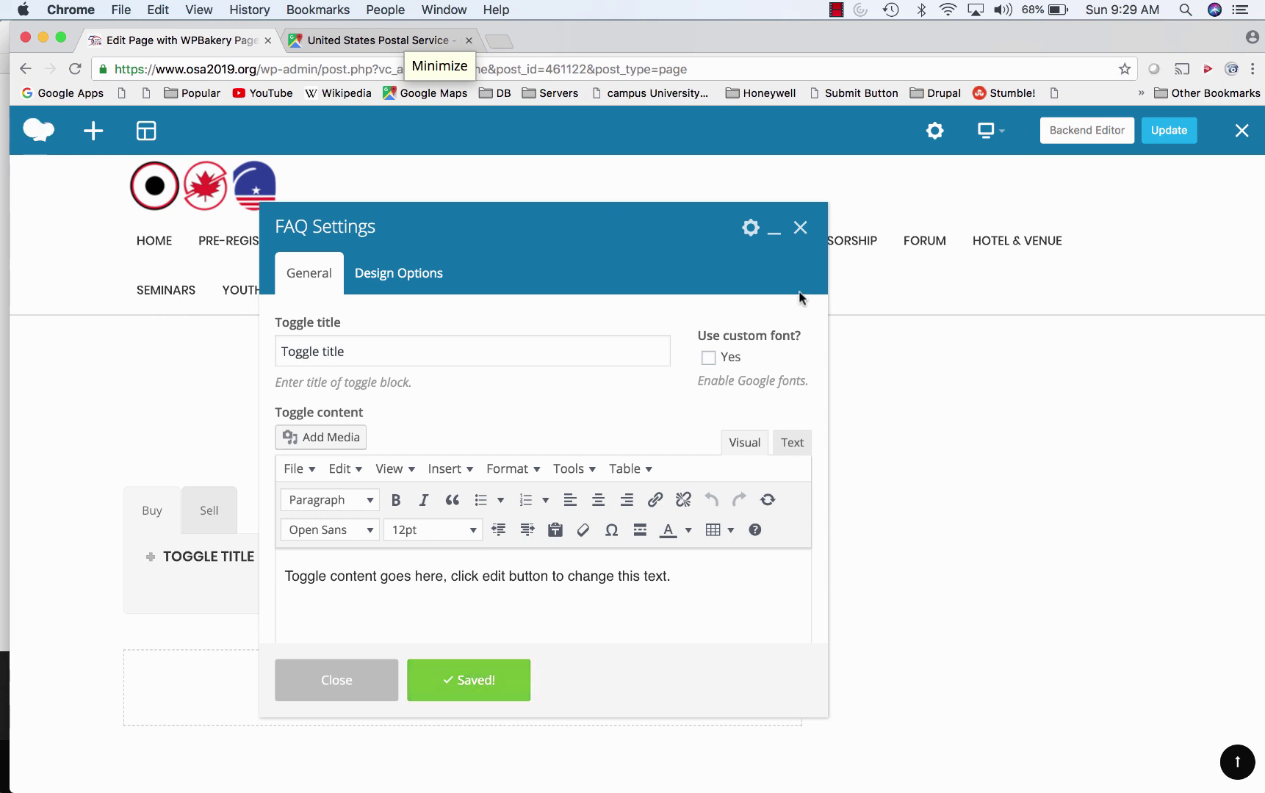
click(812, 232)
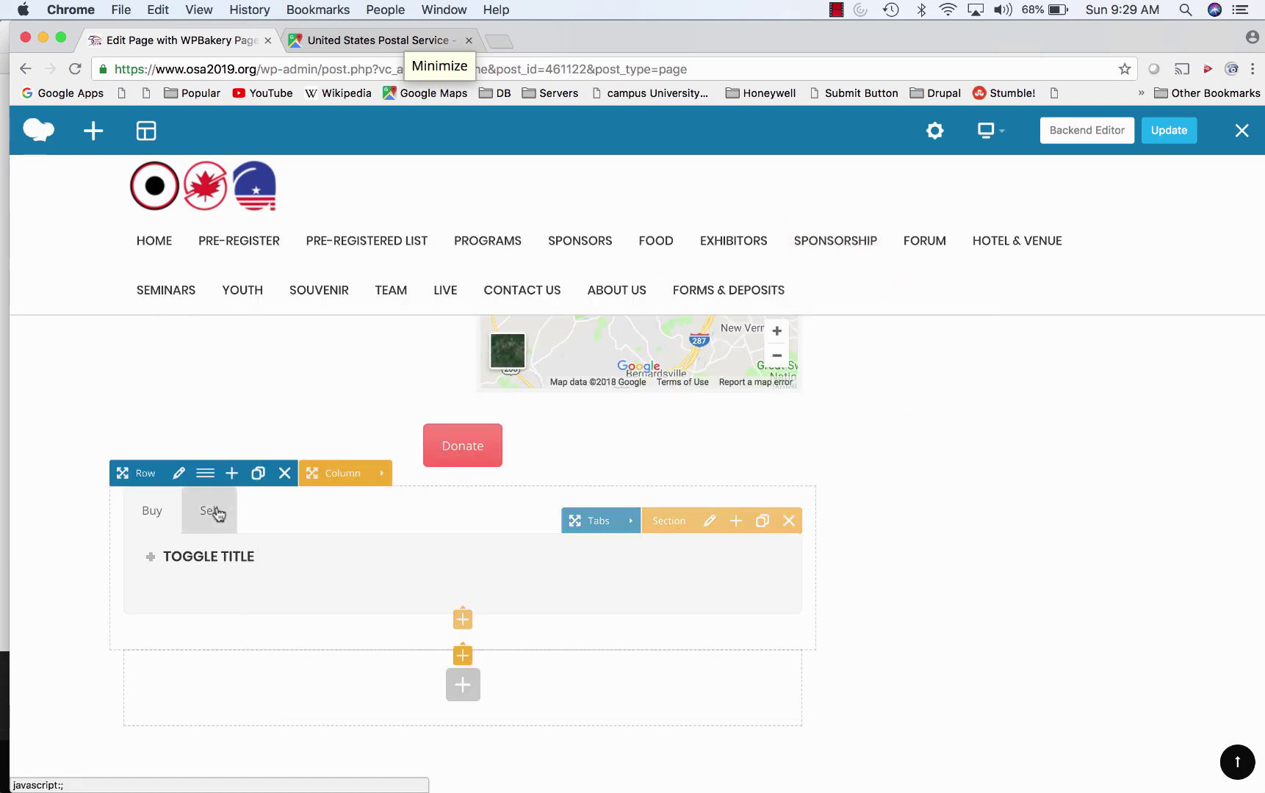
Step: Expand the FAQ toggle in the Buy tab, and add a Progress Bar element with its default values to the Sell tab
click(150, 560)
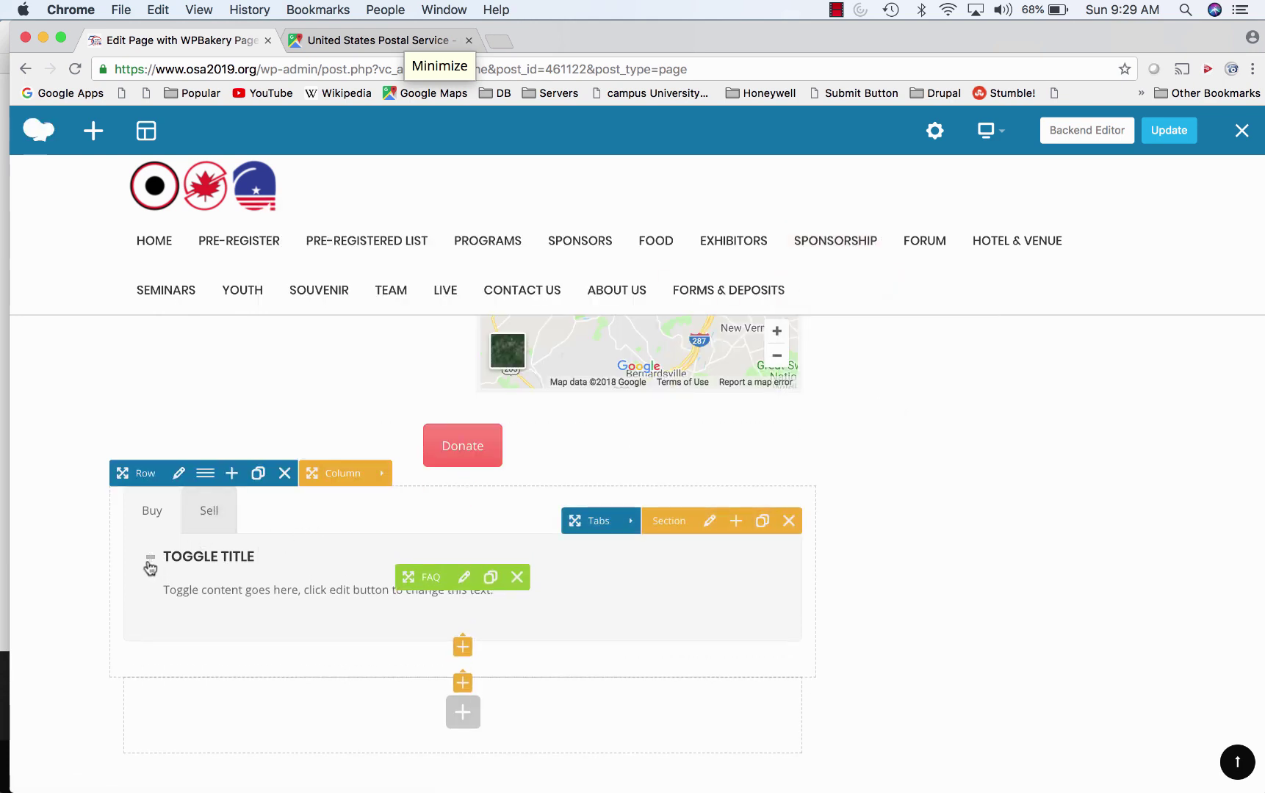
click(213, 512)
click(482, 593)
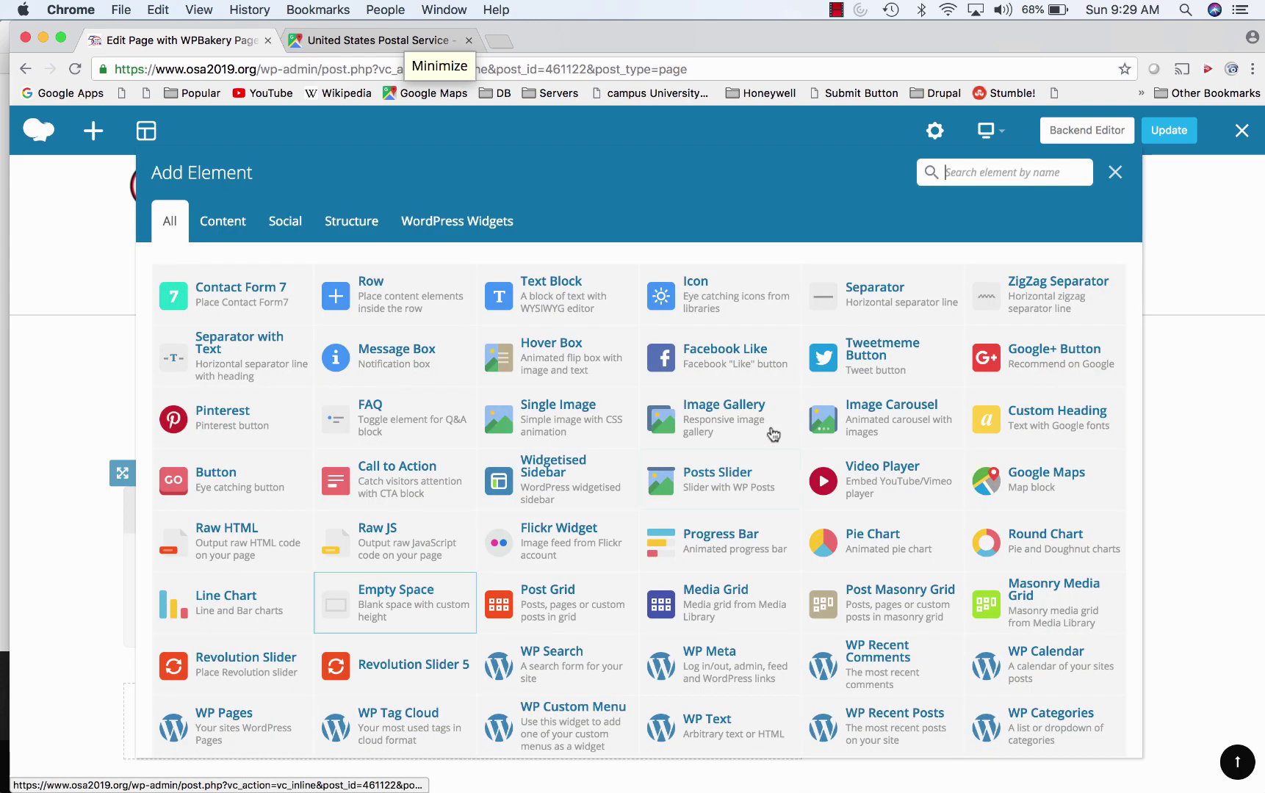
click(690, 536)
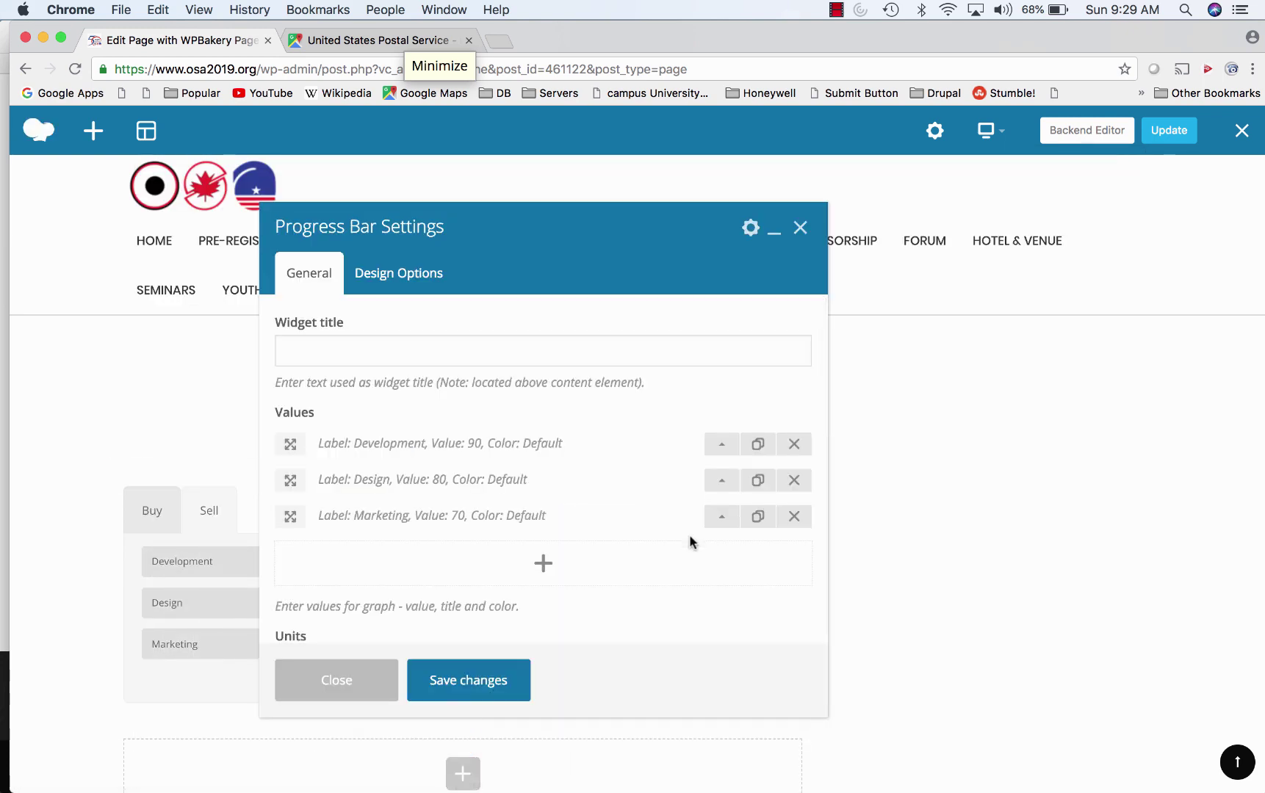
click(473, 674)
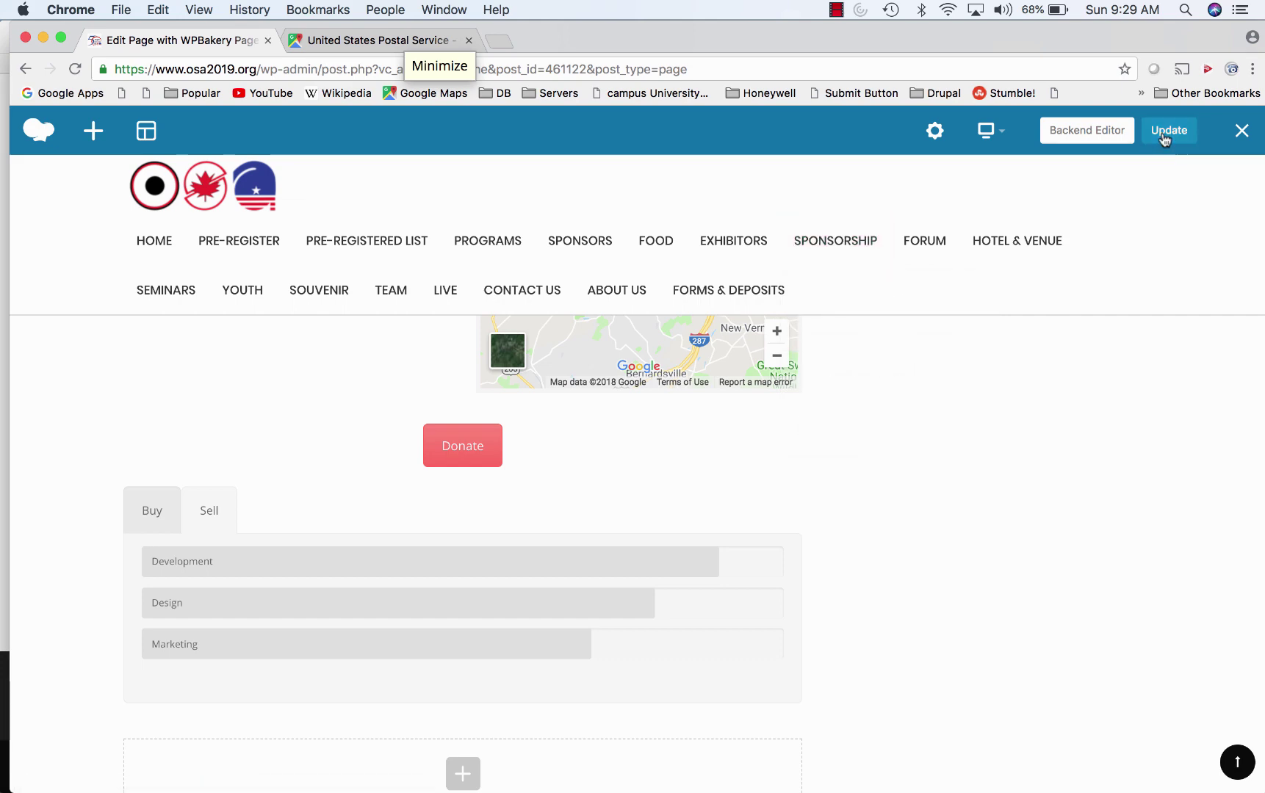
Step: Update the page and switch to Safari to check the live Youth page down to the Buy/Sell tabs
click(1164, 139)
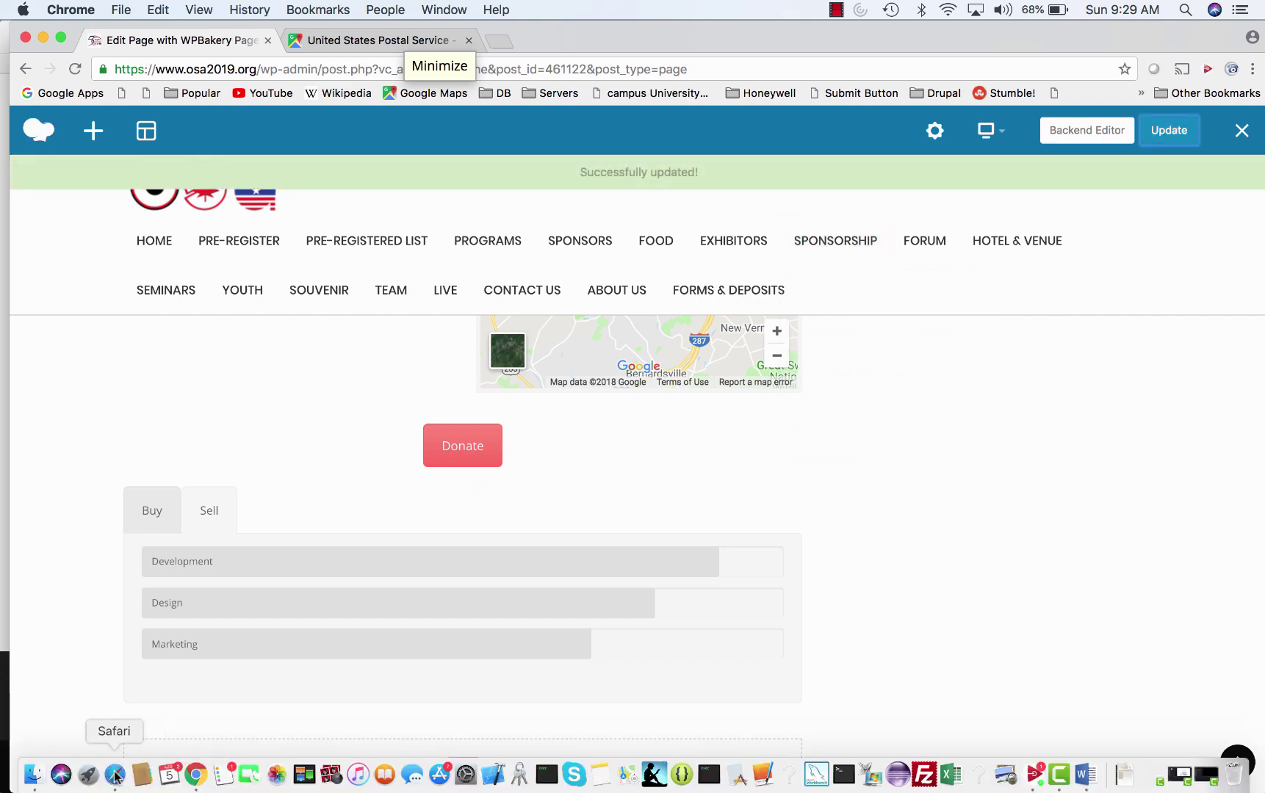
click(115, 775)
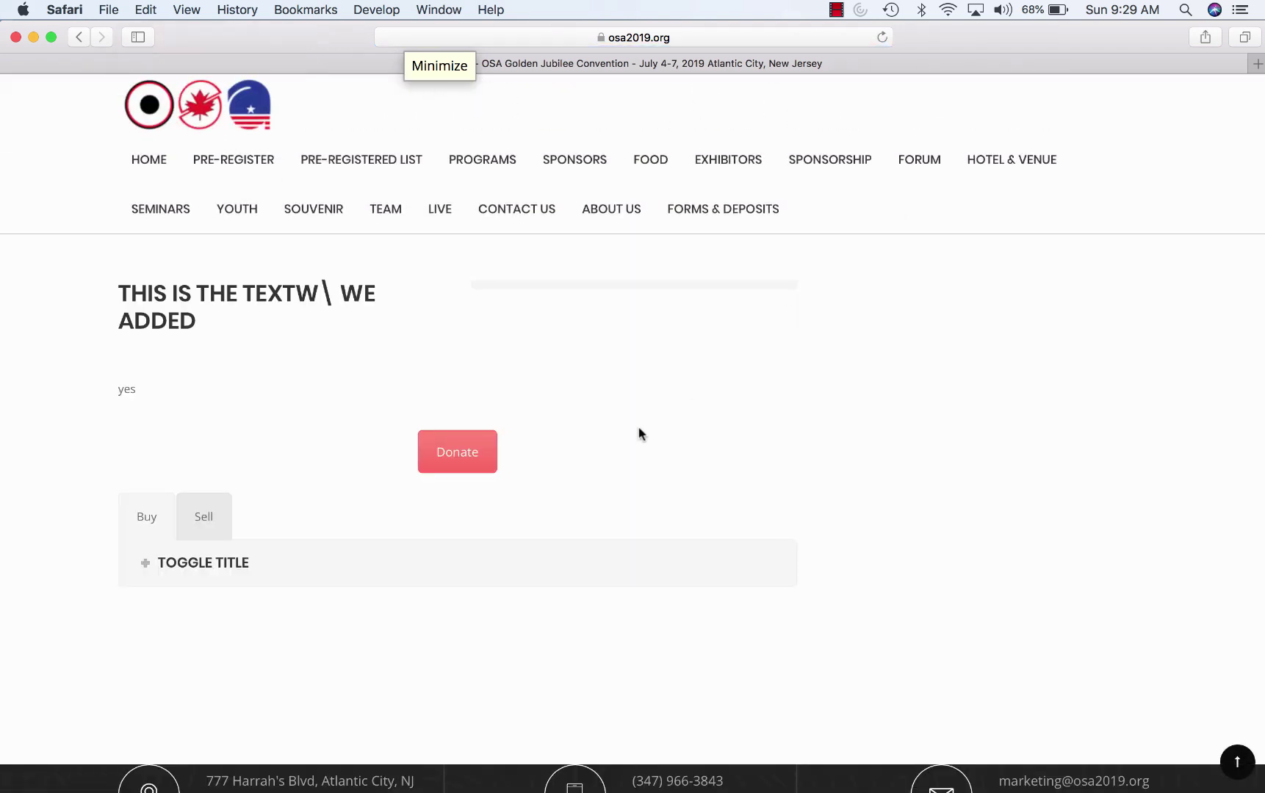
scroll(140, 517, down, 3)
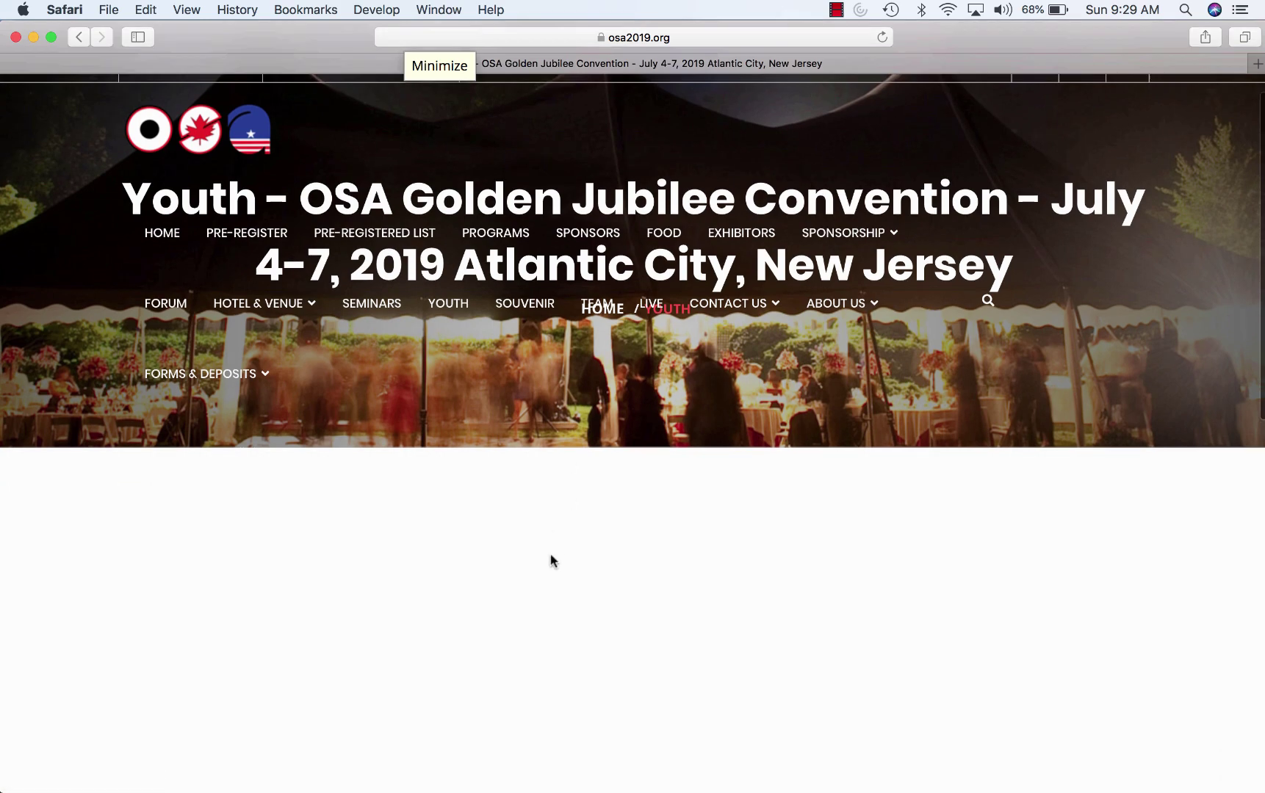
scroll(550, 553, down, 10)
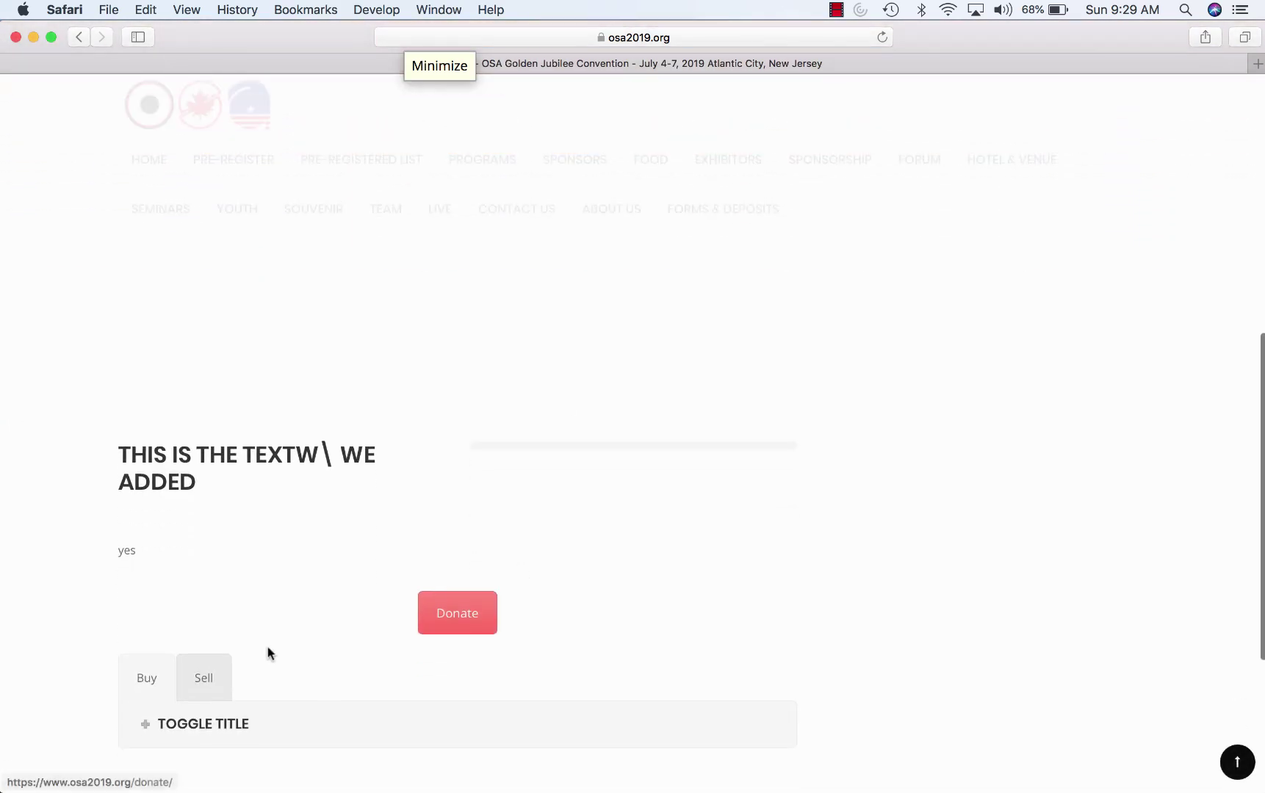
scroll(211, 675, down, 5)
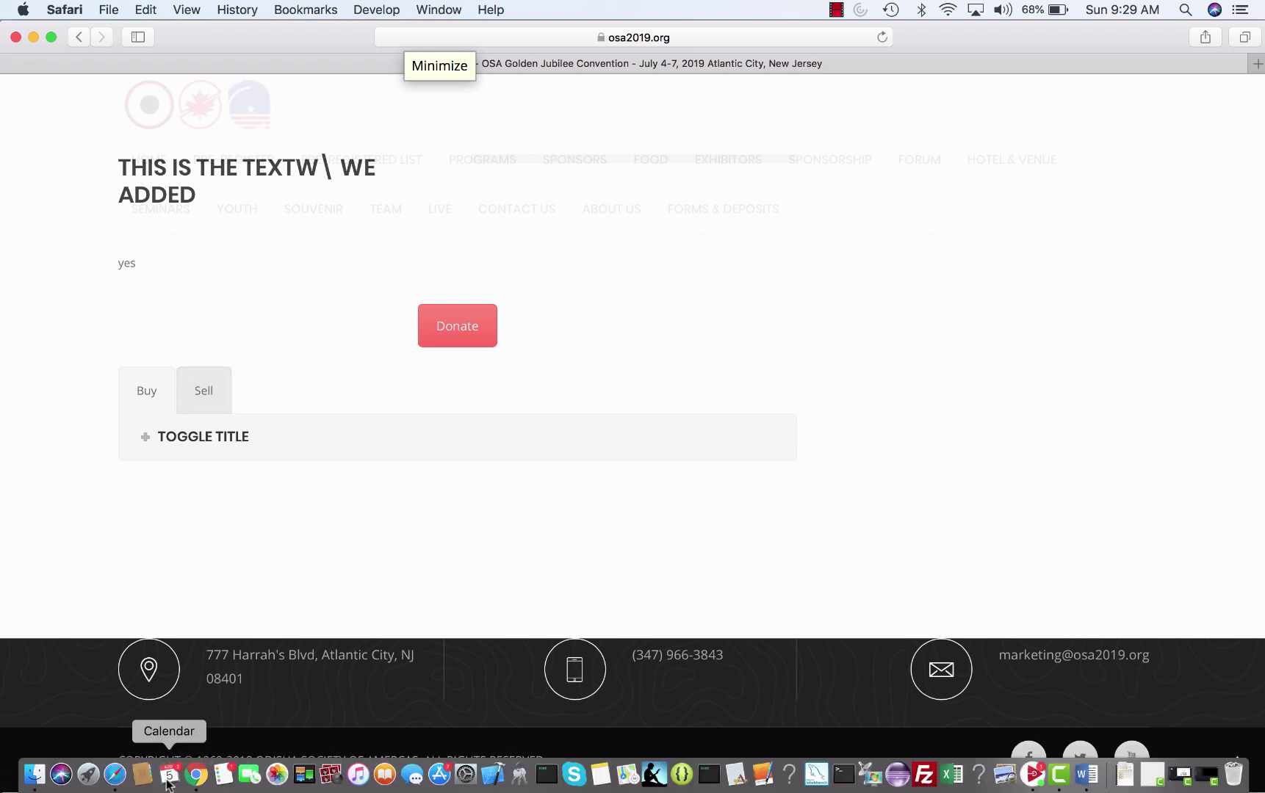
Step: Update the page again in Chrome, reload the live page in Safari, and expand the FAQ toggle in its Buy tab
click(198, 772)
click(1175, 131)
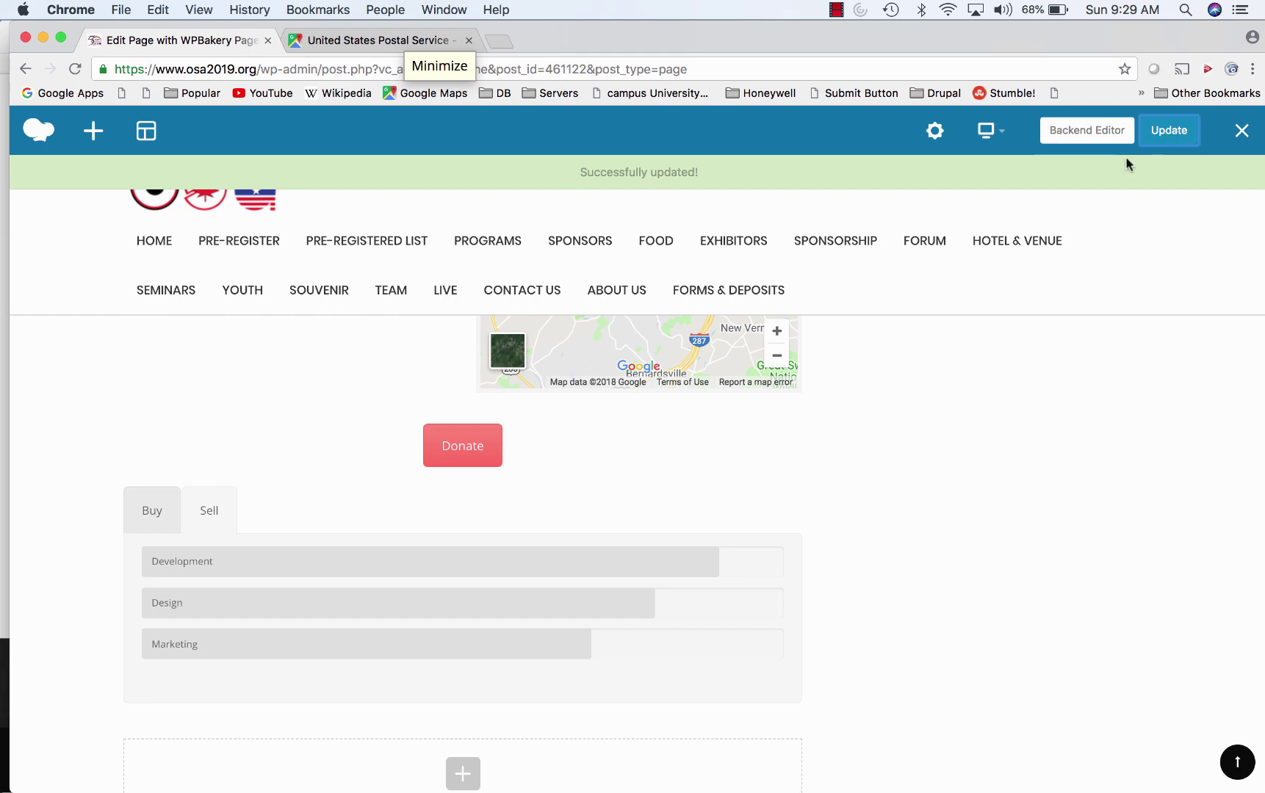
mouse_move(330, 775)
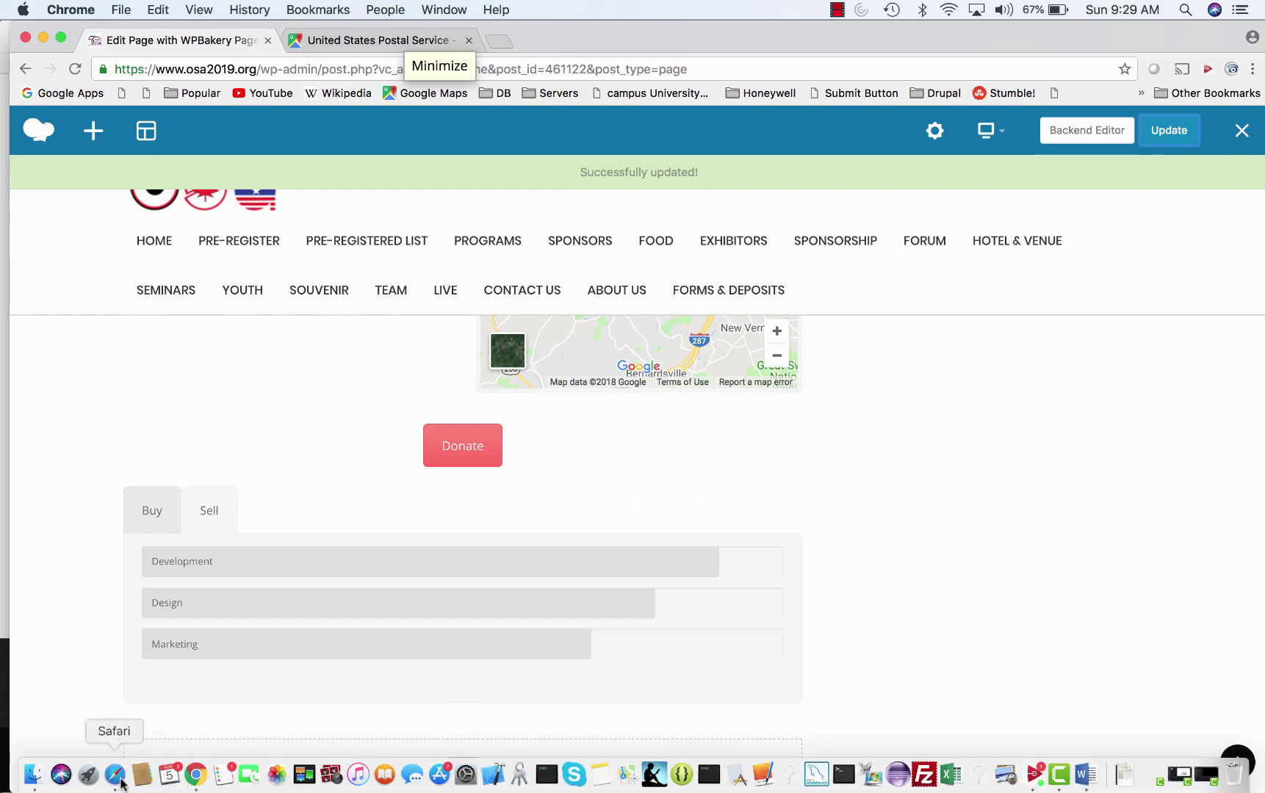
click(119, 780)
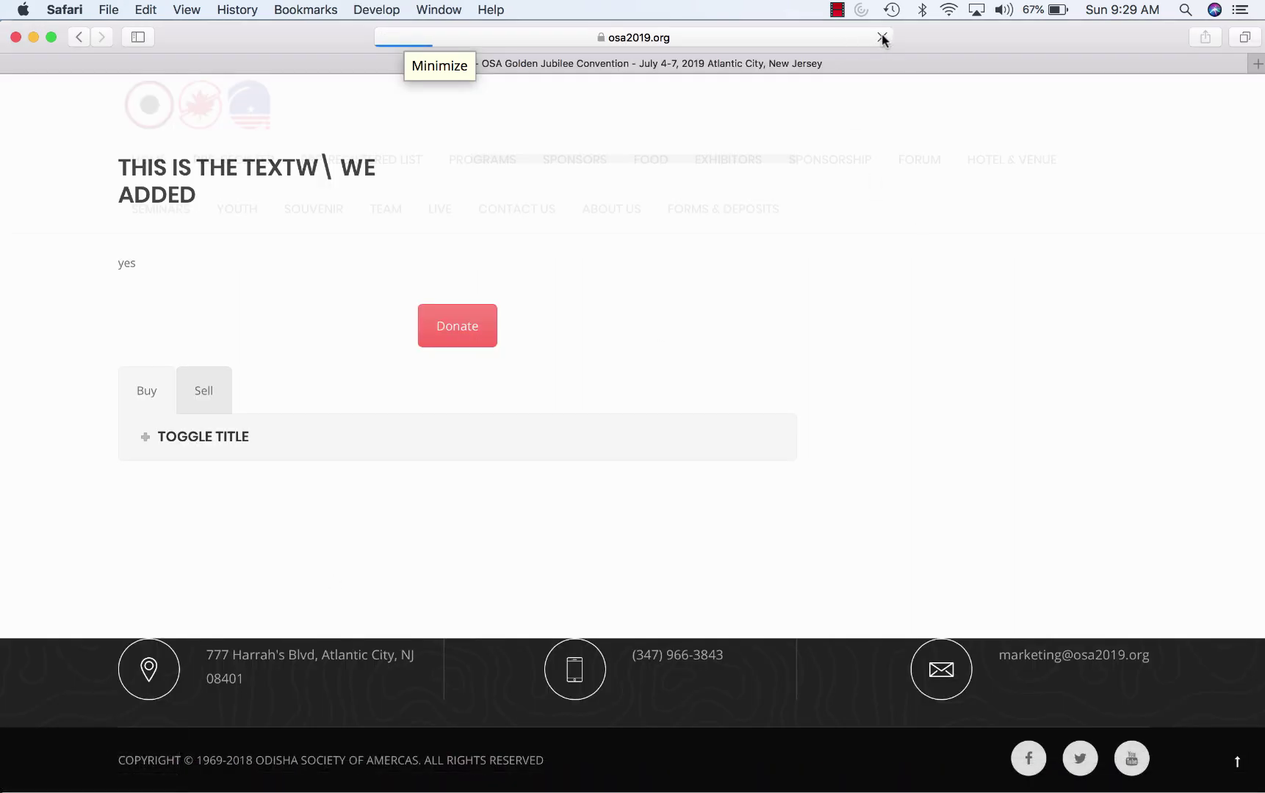
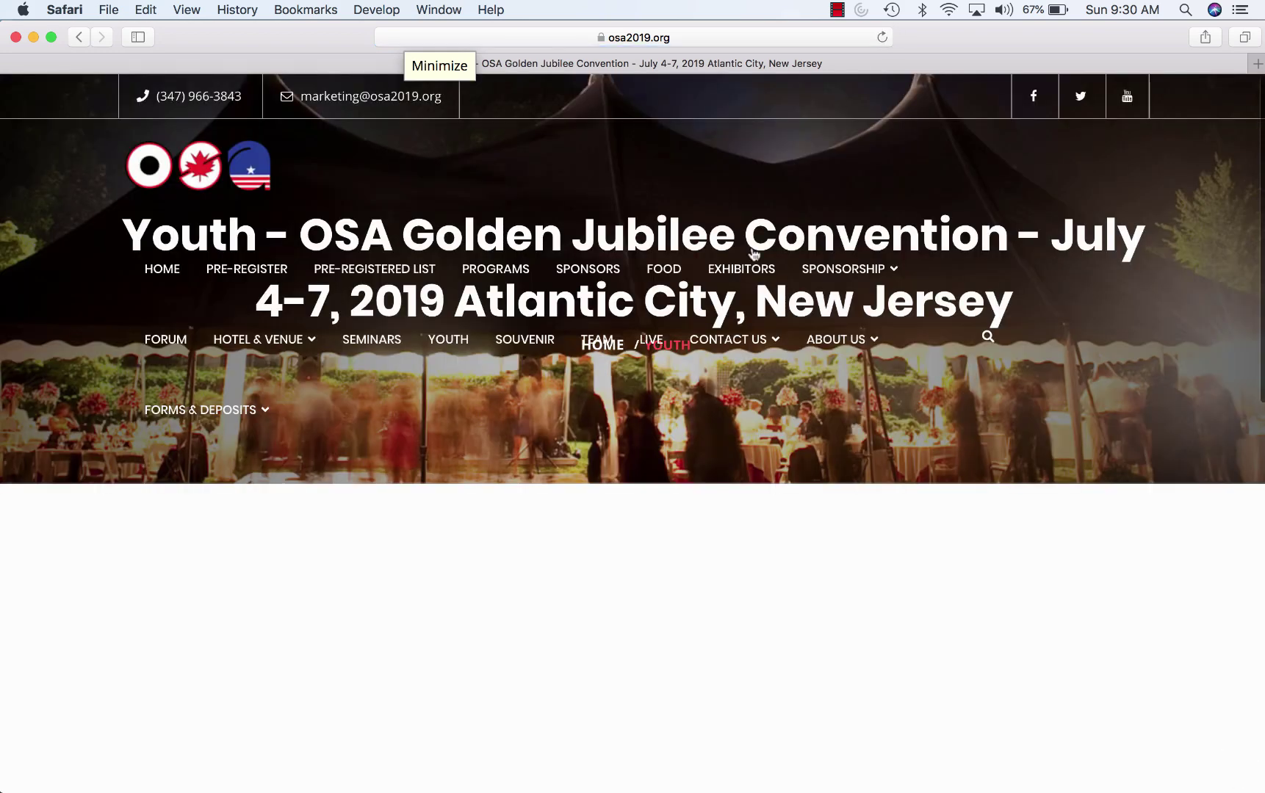
scroll(695, 356, down, 5)
scroll(411, 591, down, 4)
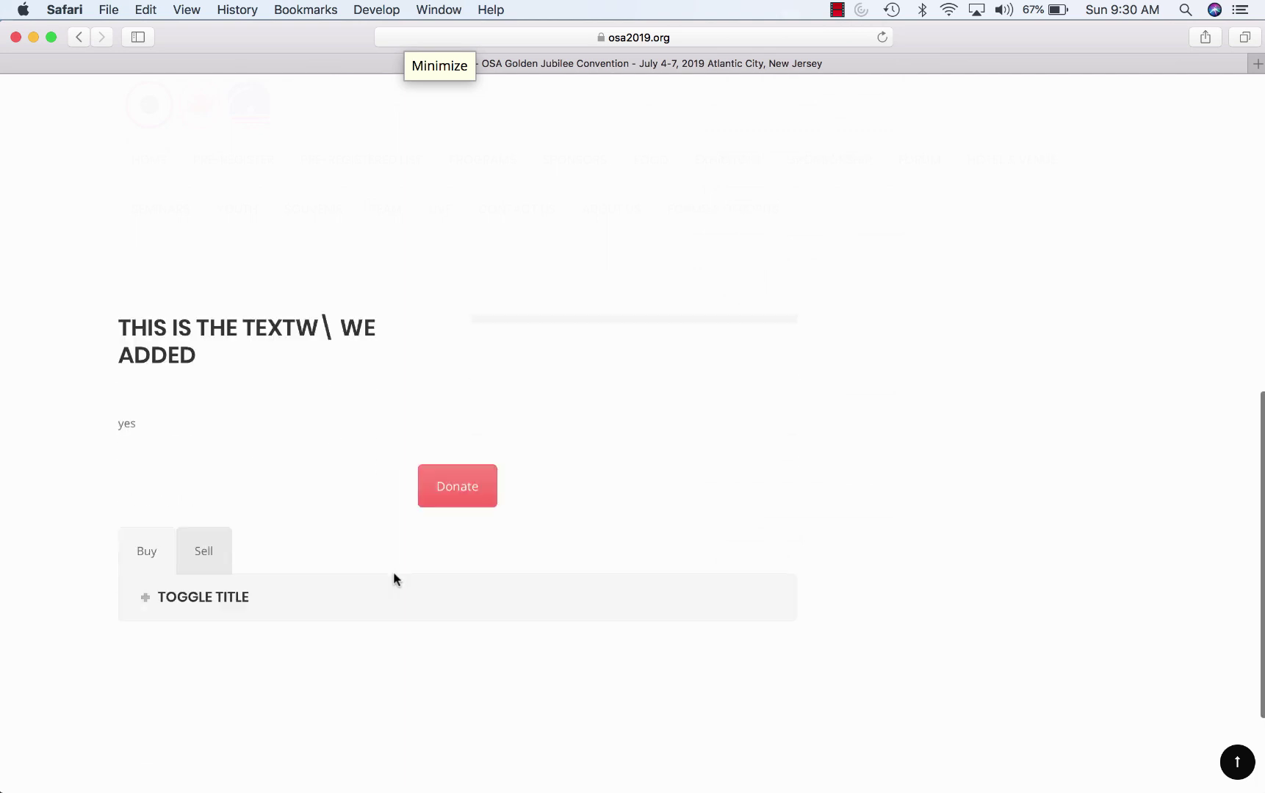
scroll(224, 465, down, 2)
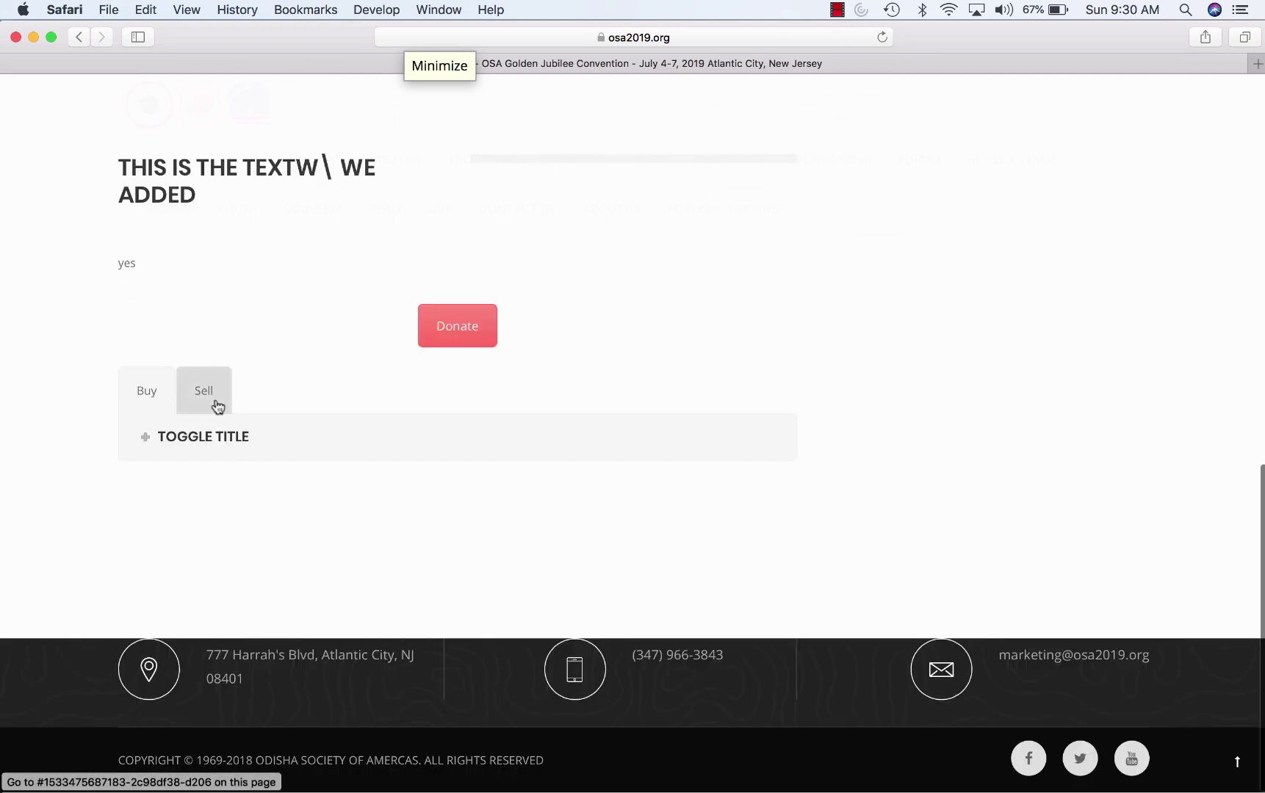
click(175, 440)
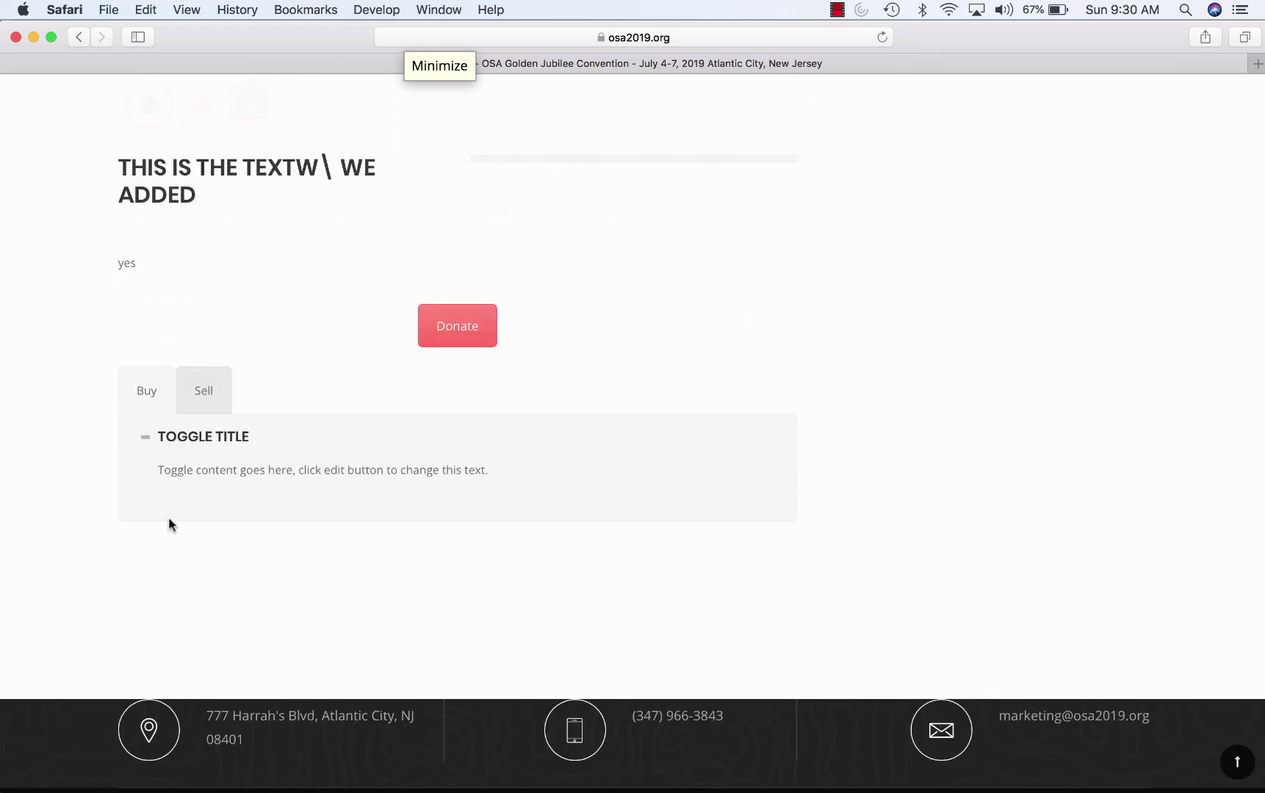
scroll(217, 389, down, 2)
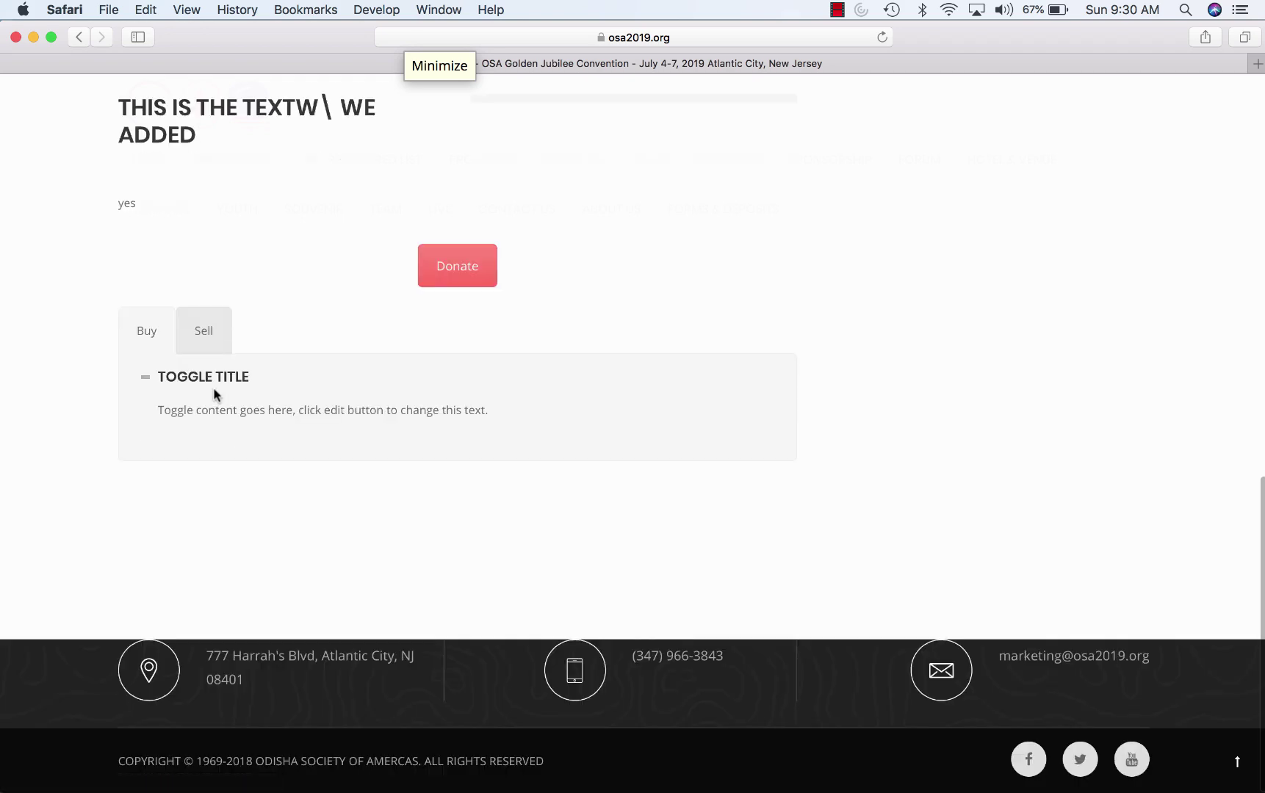
Step: Switch back to Chrome and add a Contact Form 7 element using "contact form" to the empty row below the tabs
click(196, 784)
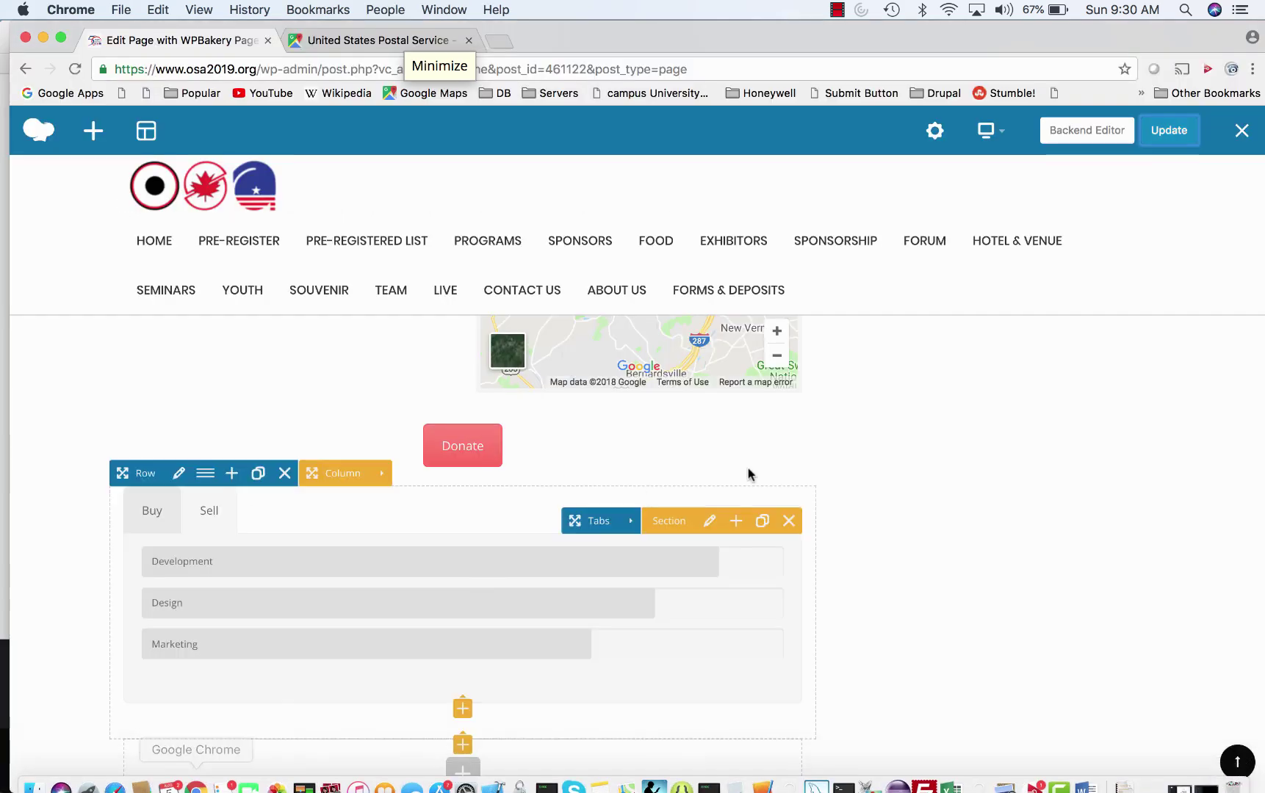
scroll(866, 545, down, 4)
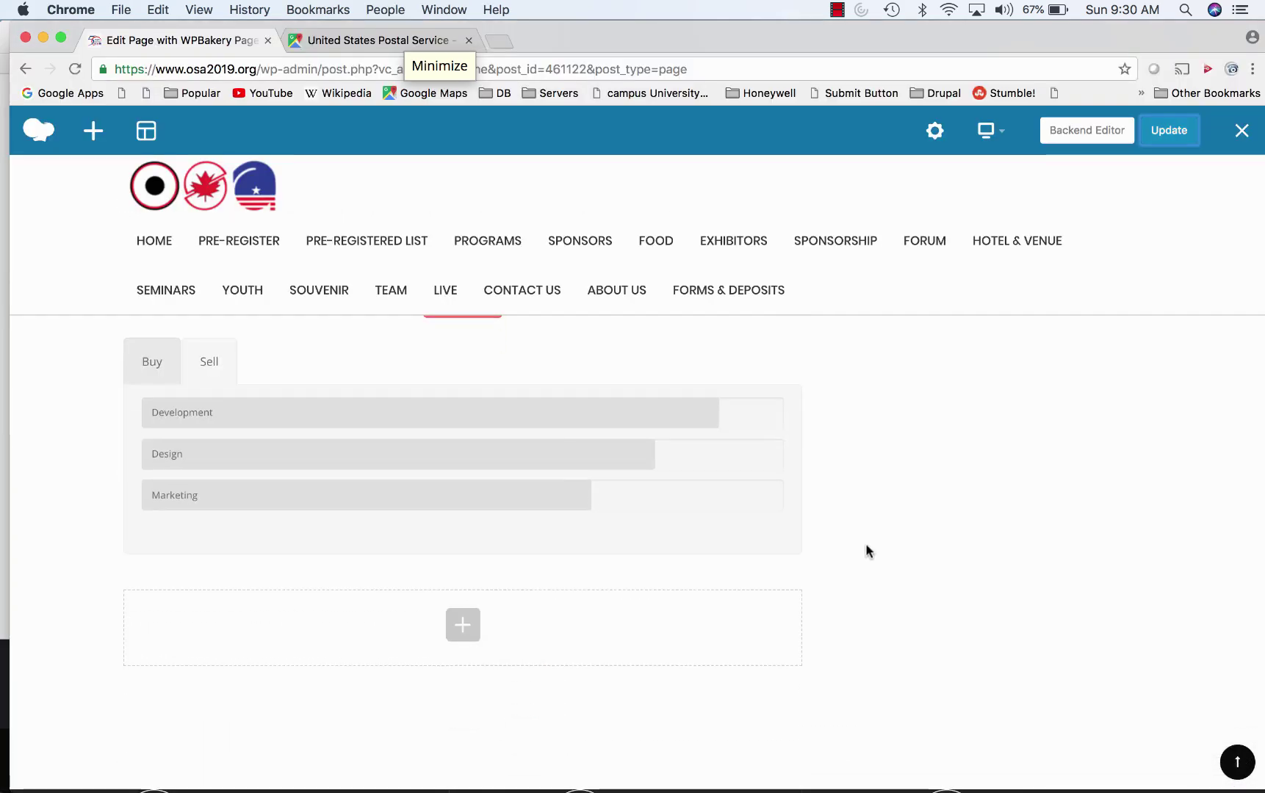
scroll(866, 546, down, 2)
click(454, 542)
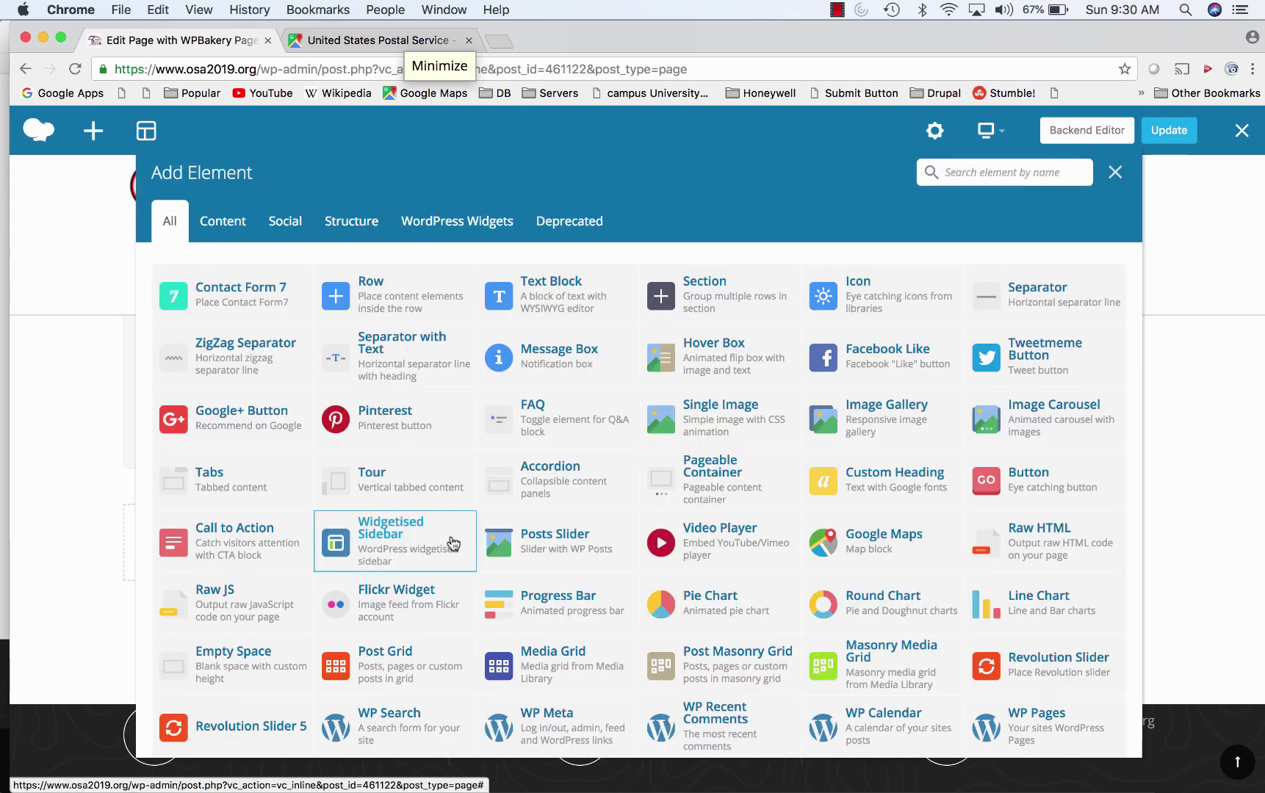
click(273, 289)
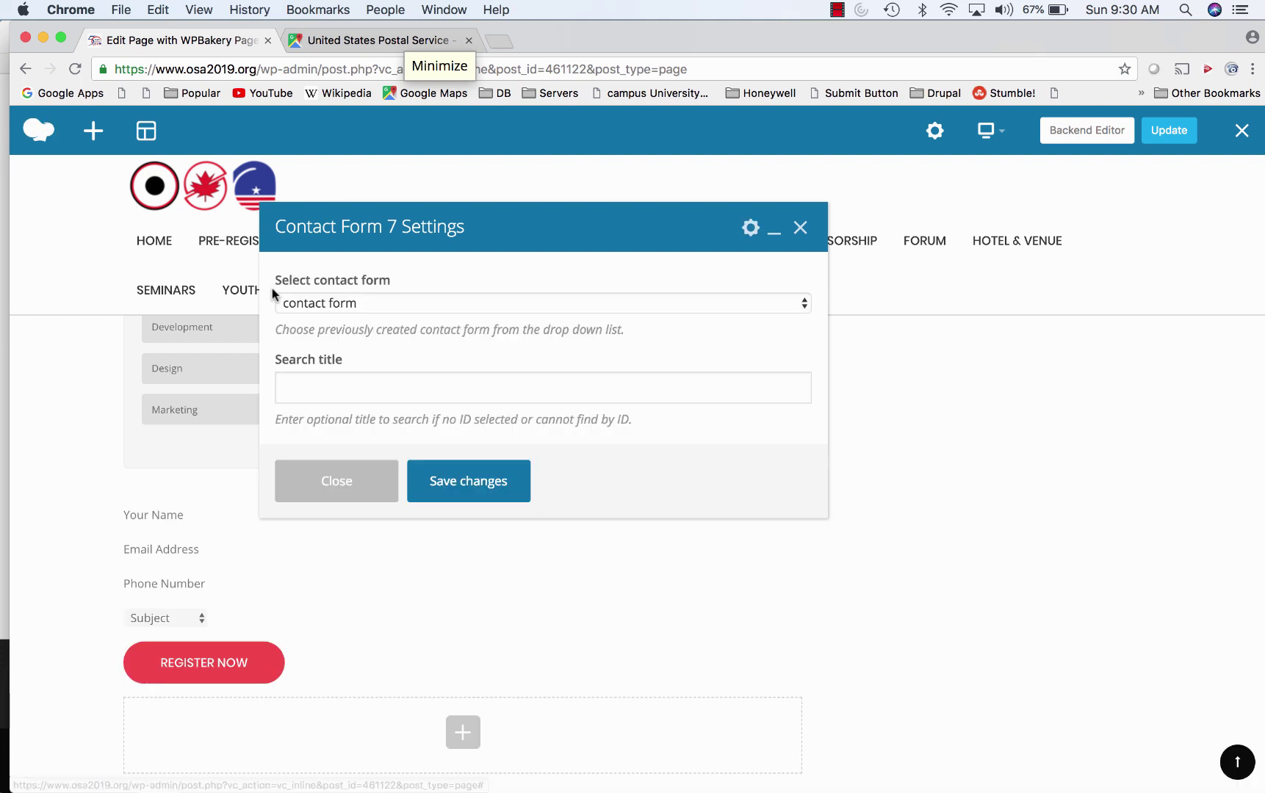
click(406, 396)
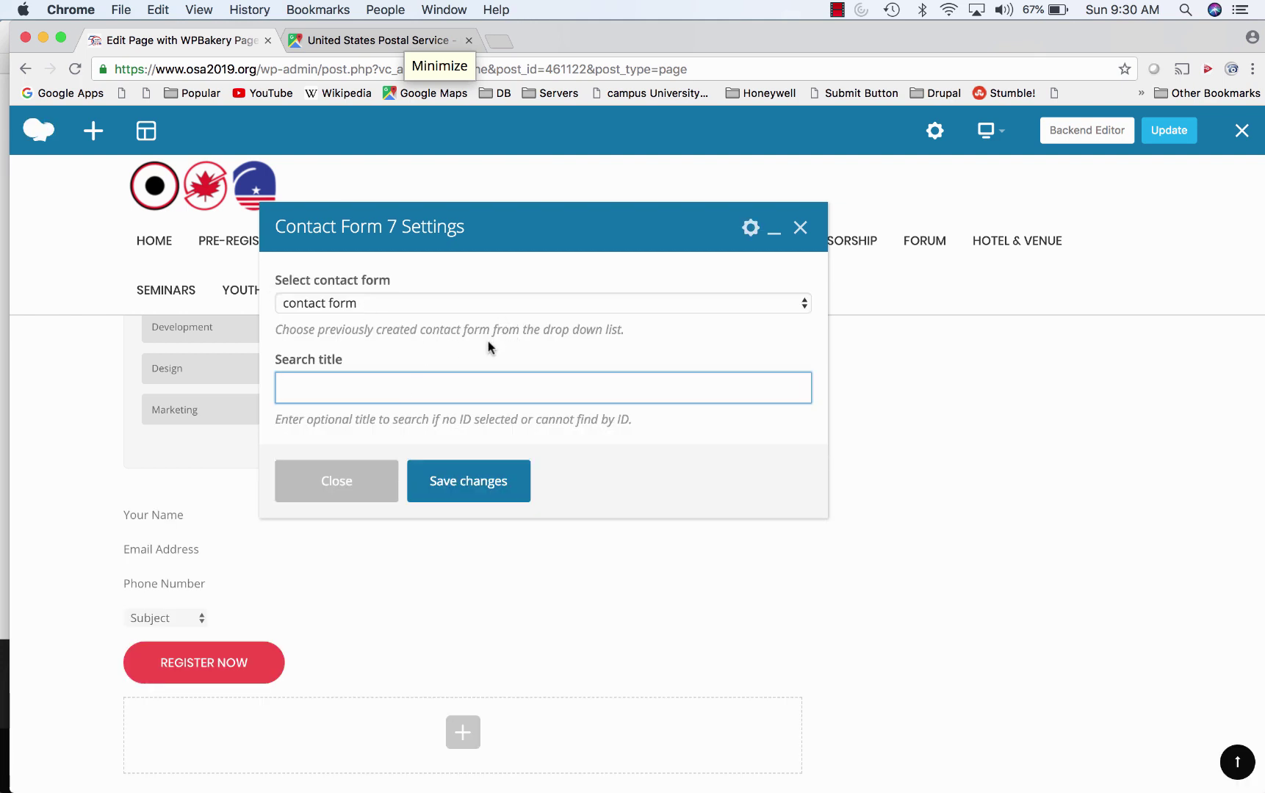
click(487, 486)
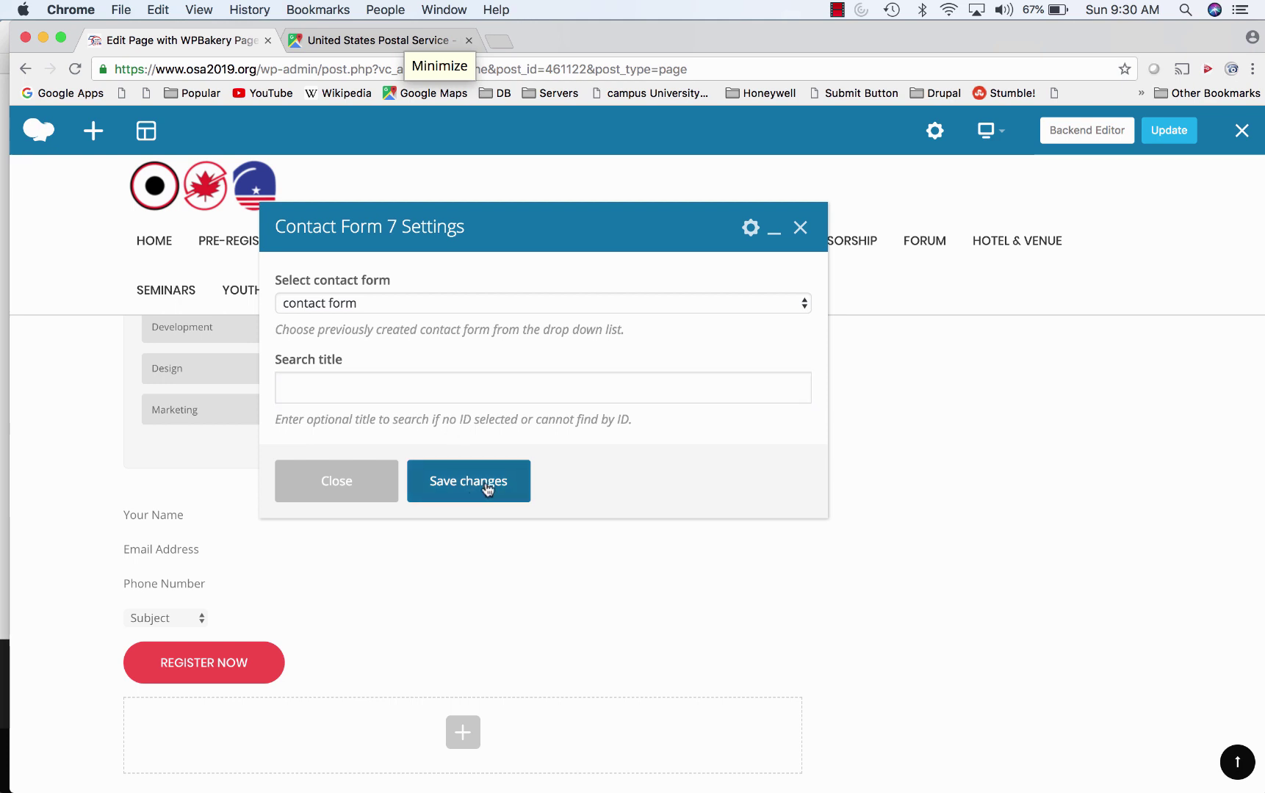
click(805, 233)
Step: Update the page, reload the live Youth page in Safari, and check it from the text block to the new contact form
mouse_move(977, 266)
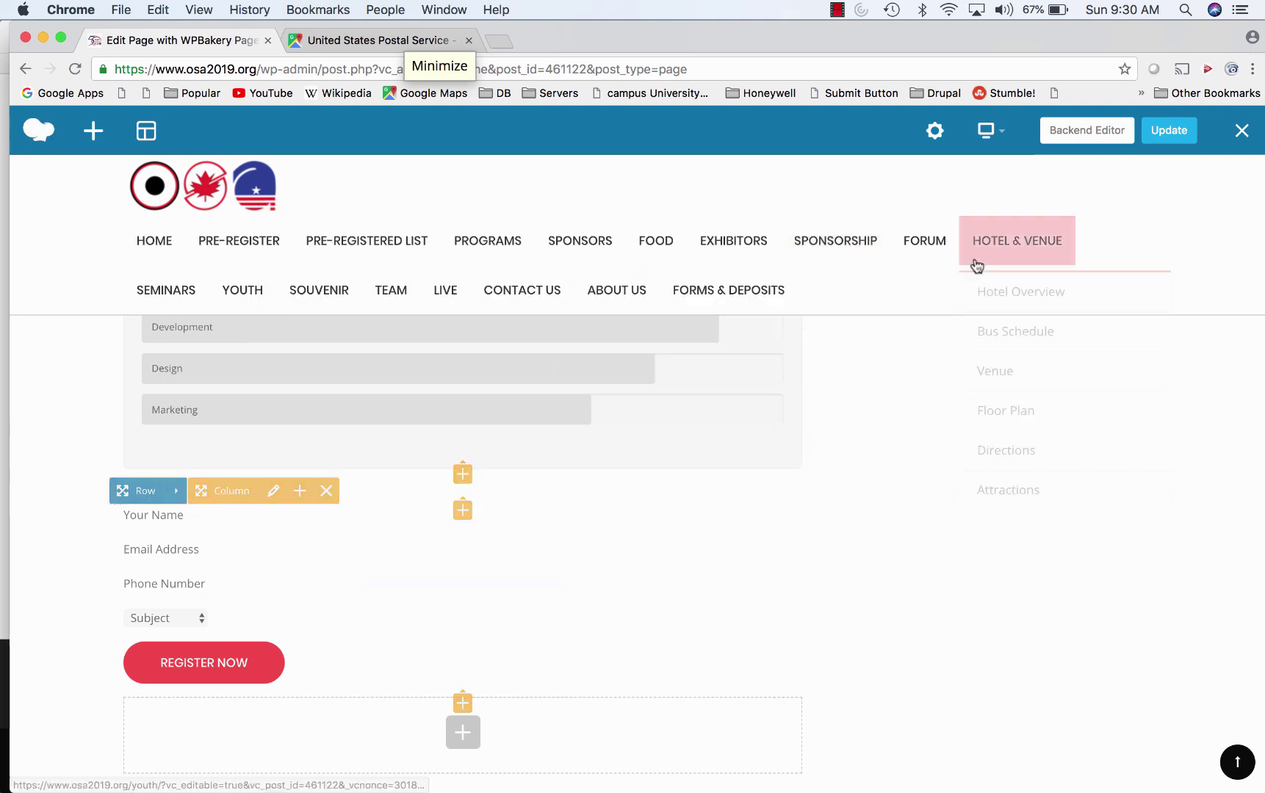
click(1174, 135)
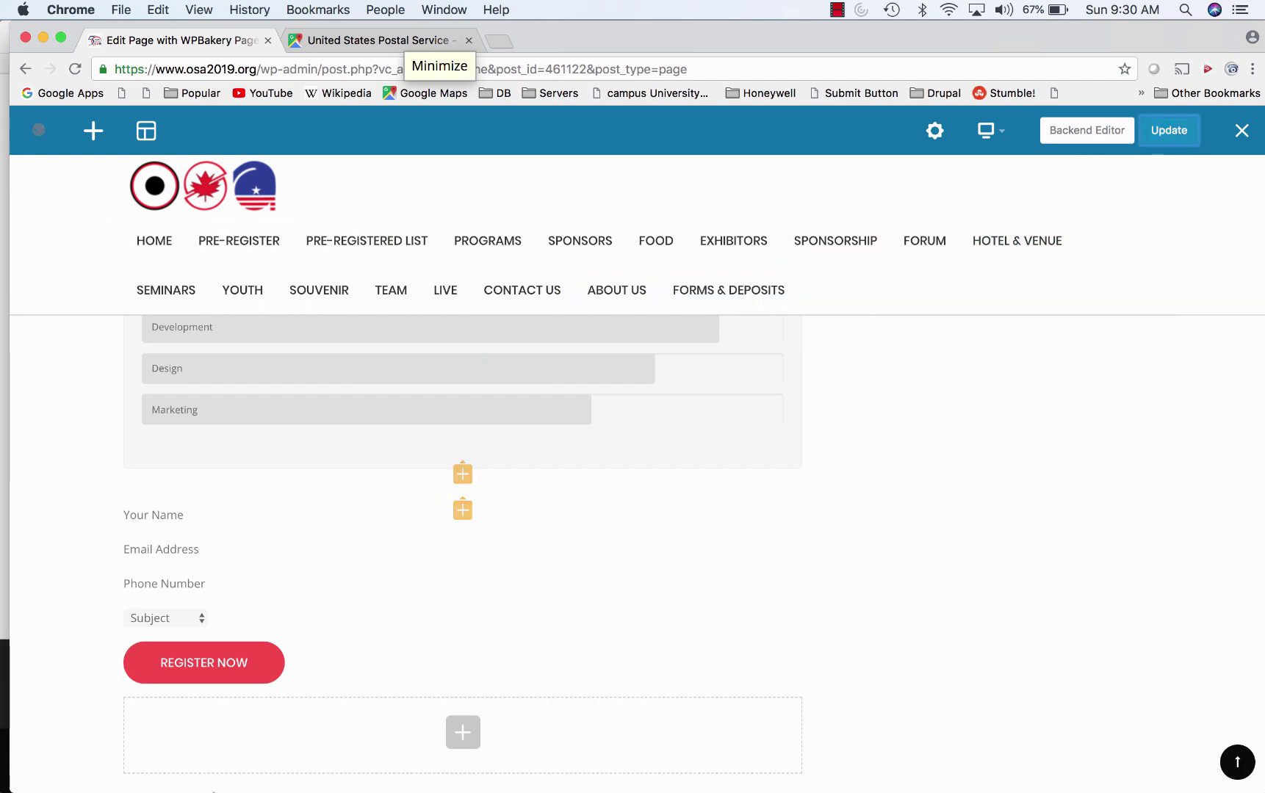
mouse_move(35, 786)
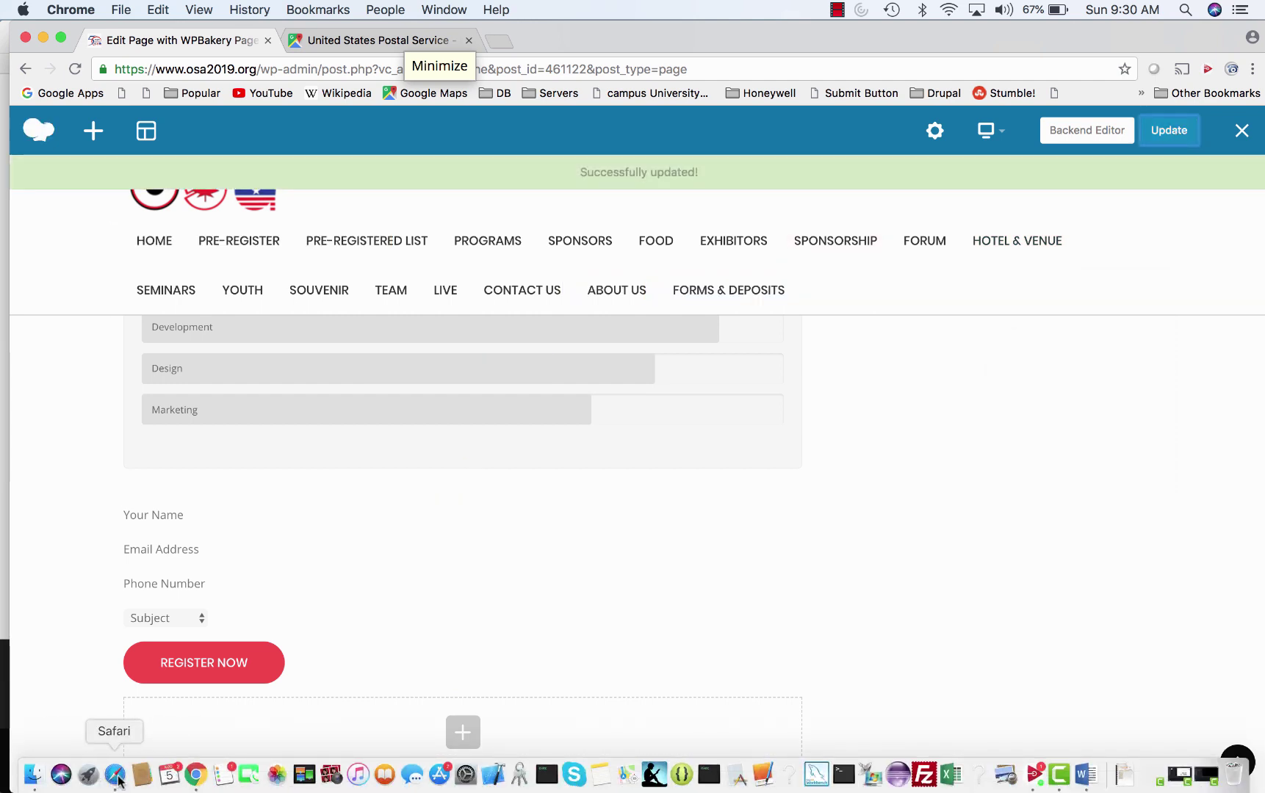
click(118, 777)
click(881, 37)
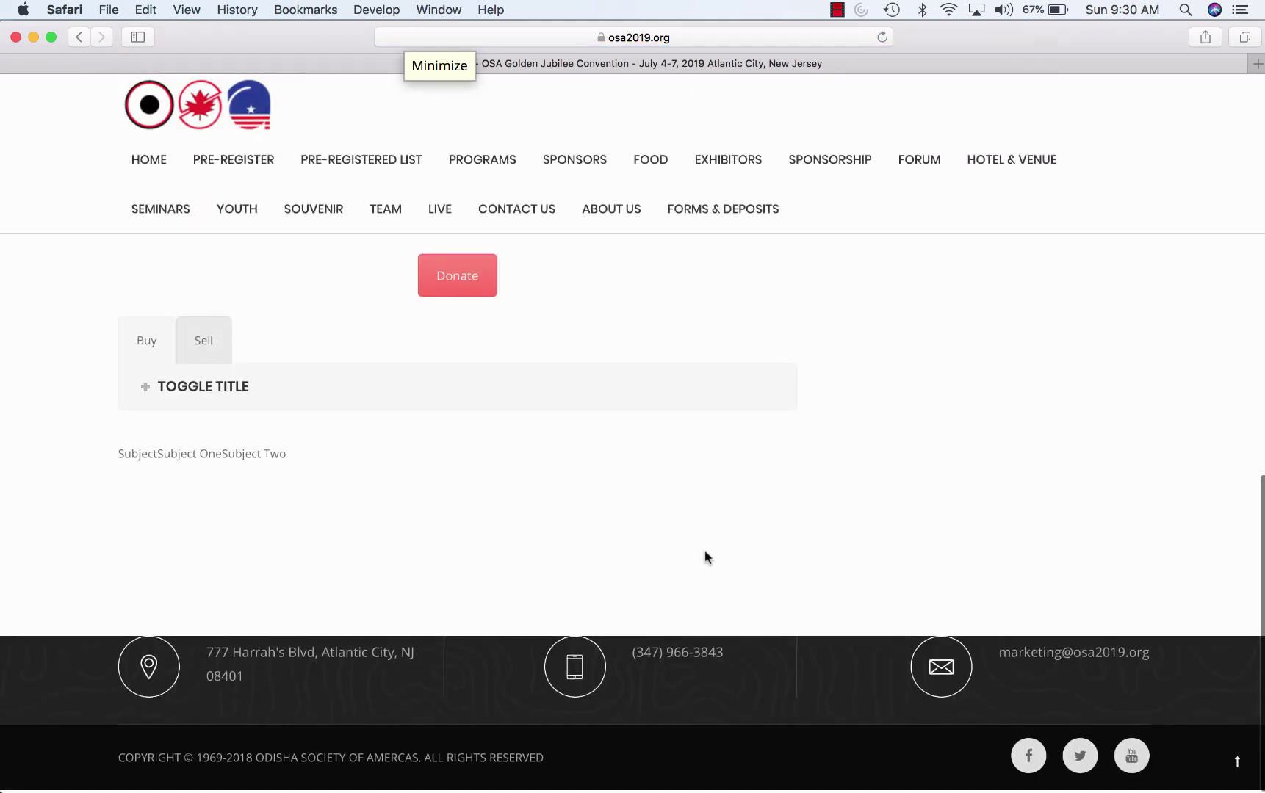
scroll(305, 468, up, 5)
scroll(303, 466, up, 2)
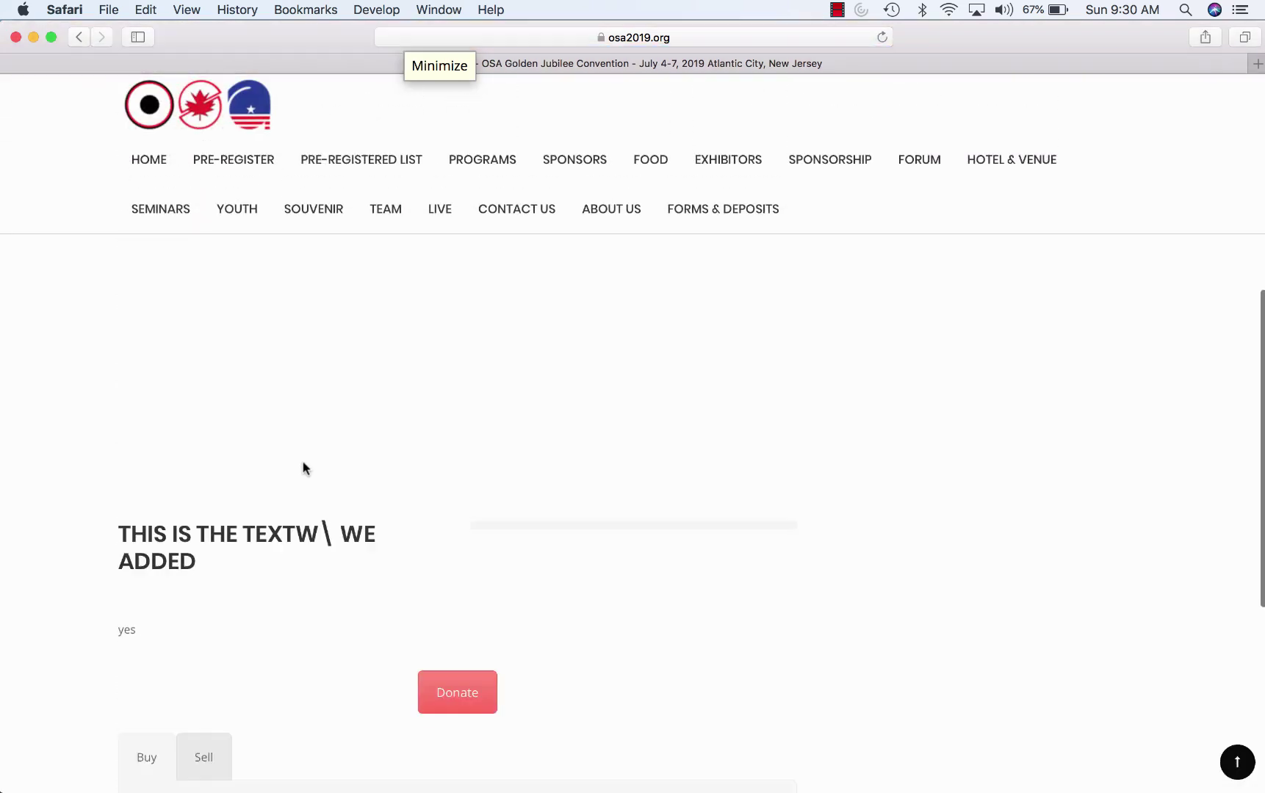
scroll(303, 467, down, 3)
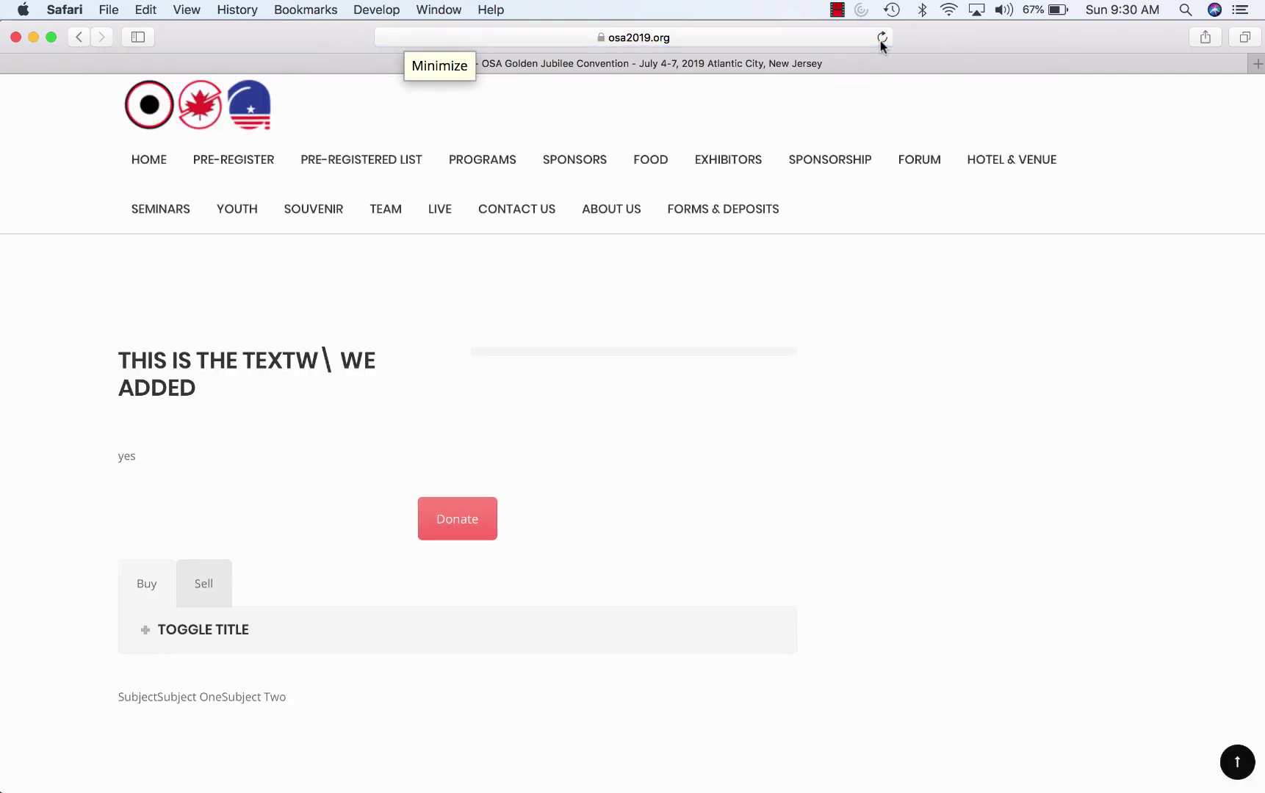
scroll(764, 483, down, 4)
mouse_move(250, 777)
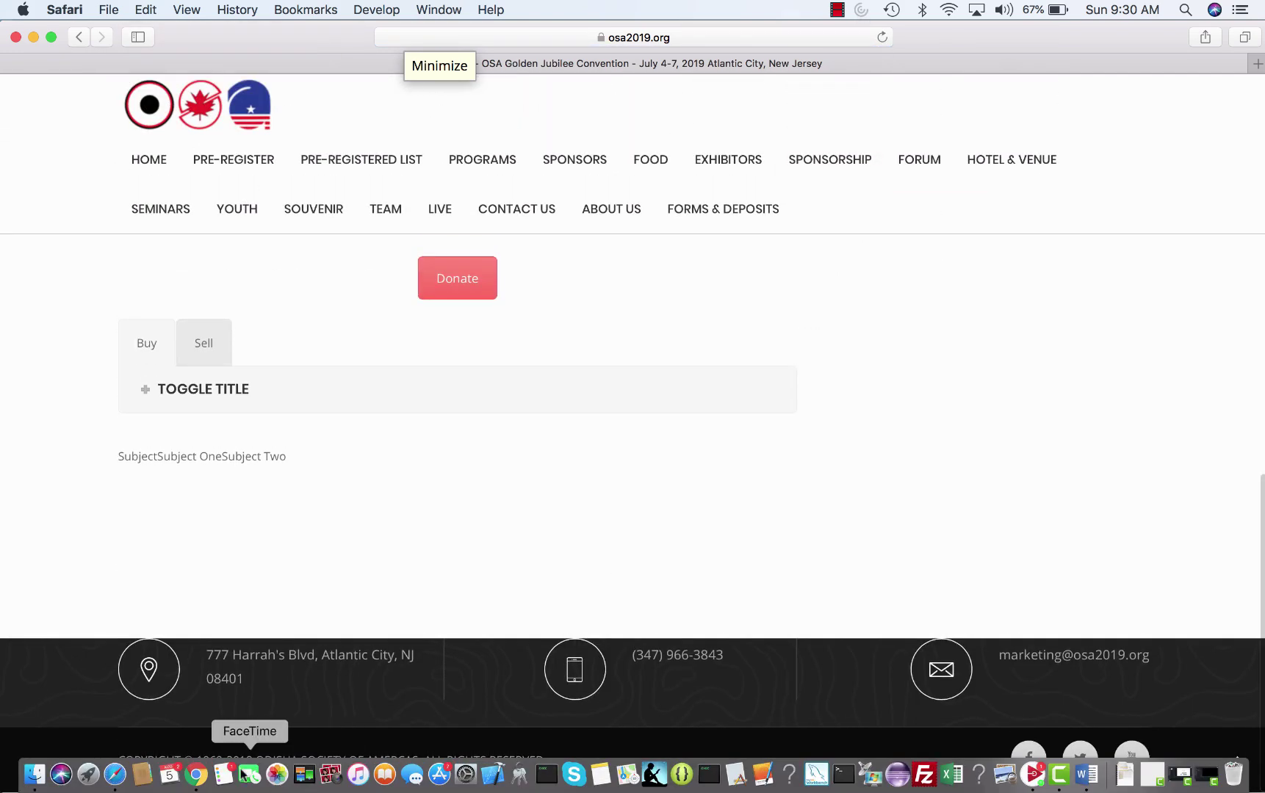
Step: Switch back to Chrome, search the elements for "sin", and add a Single Image element to the empty row below the contact form
click(198, 779)
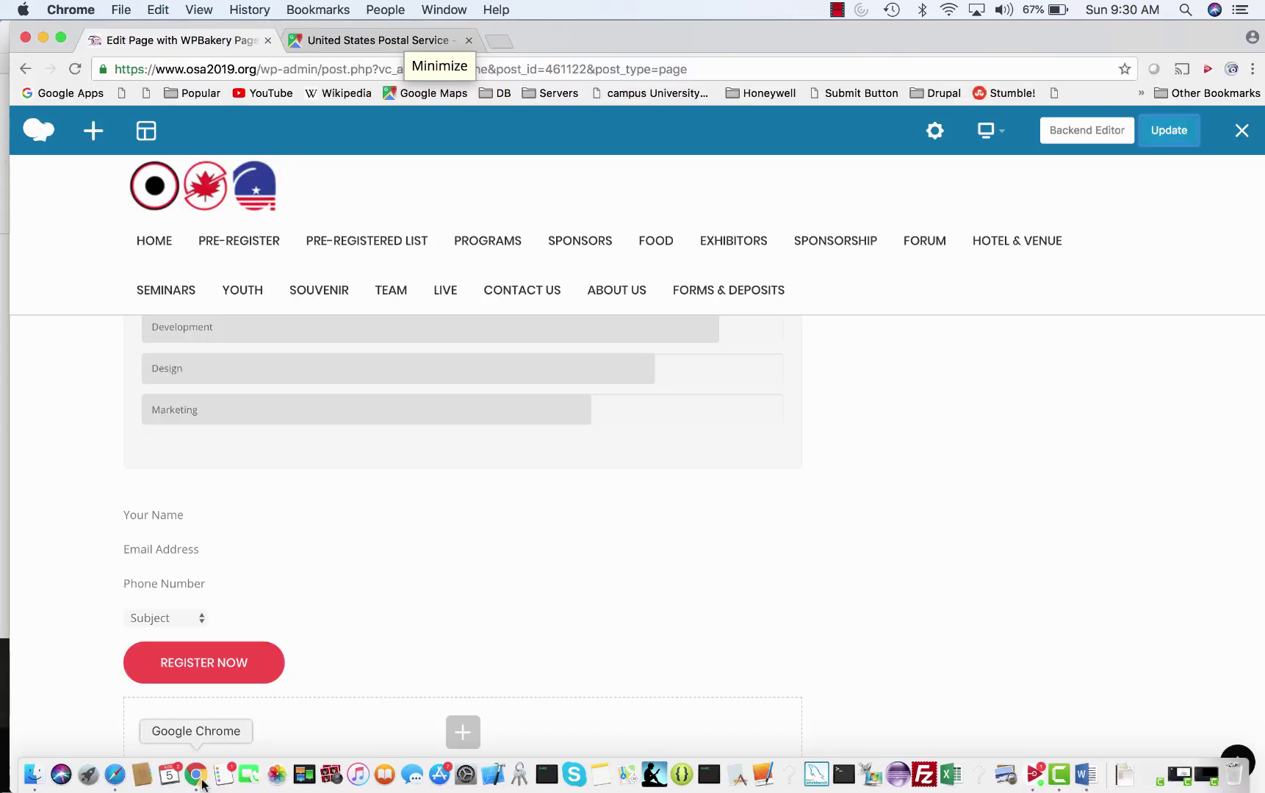
scroll(785, 533, down, 2)
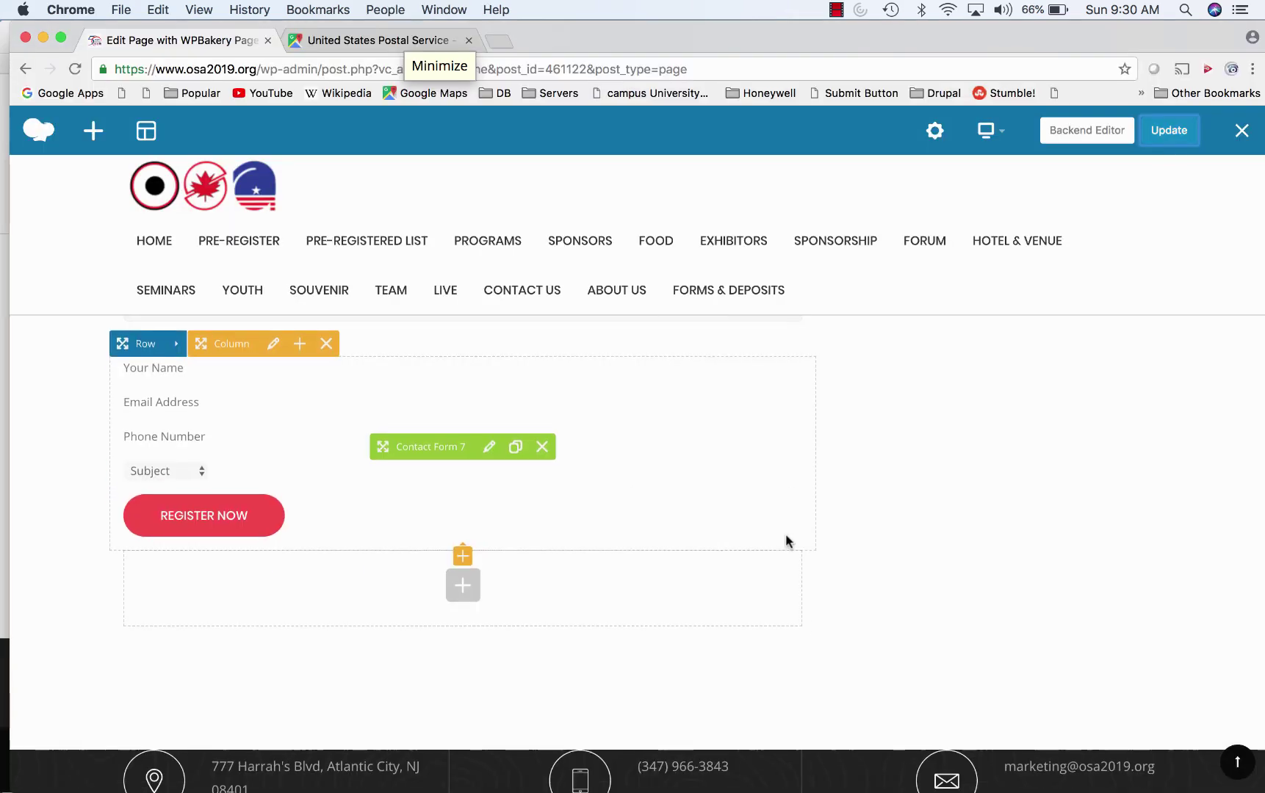
click(462, 588)
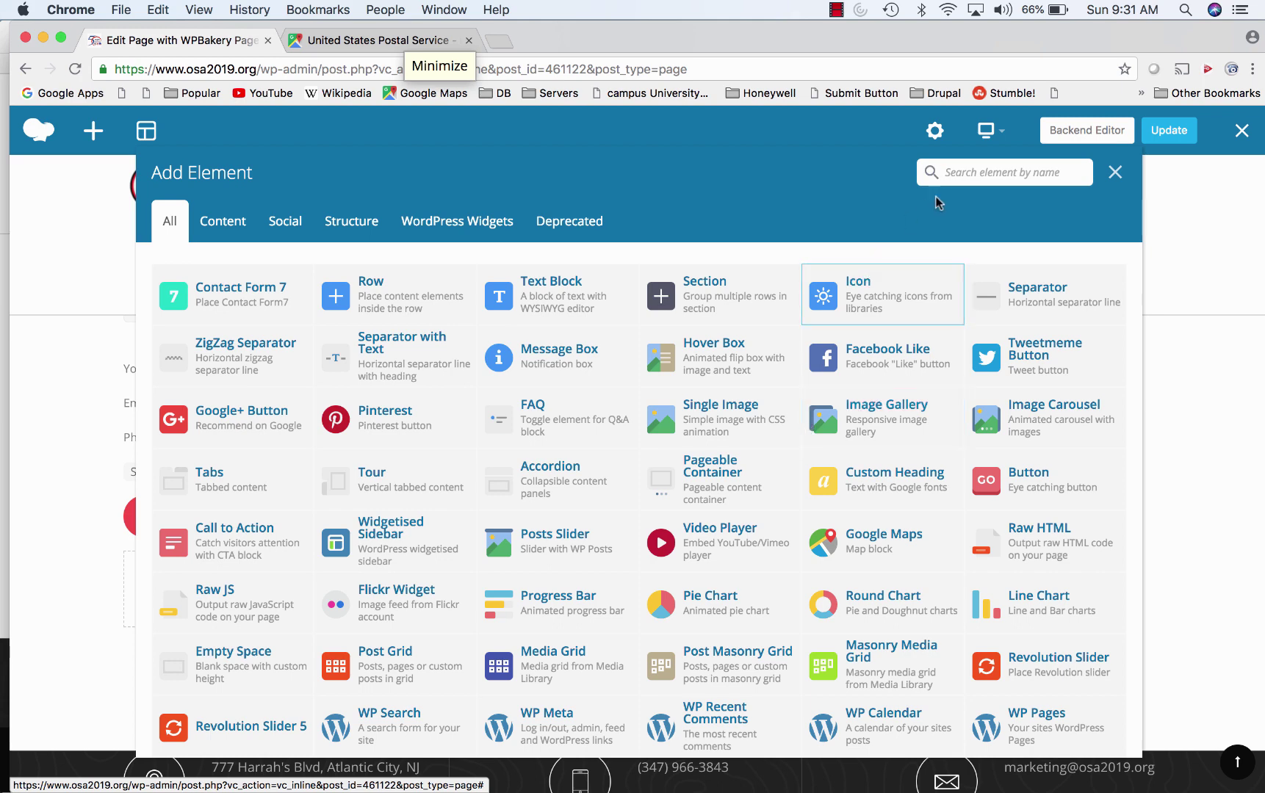
text(sin)
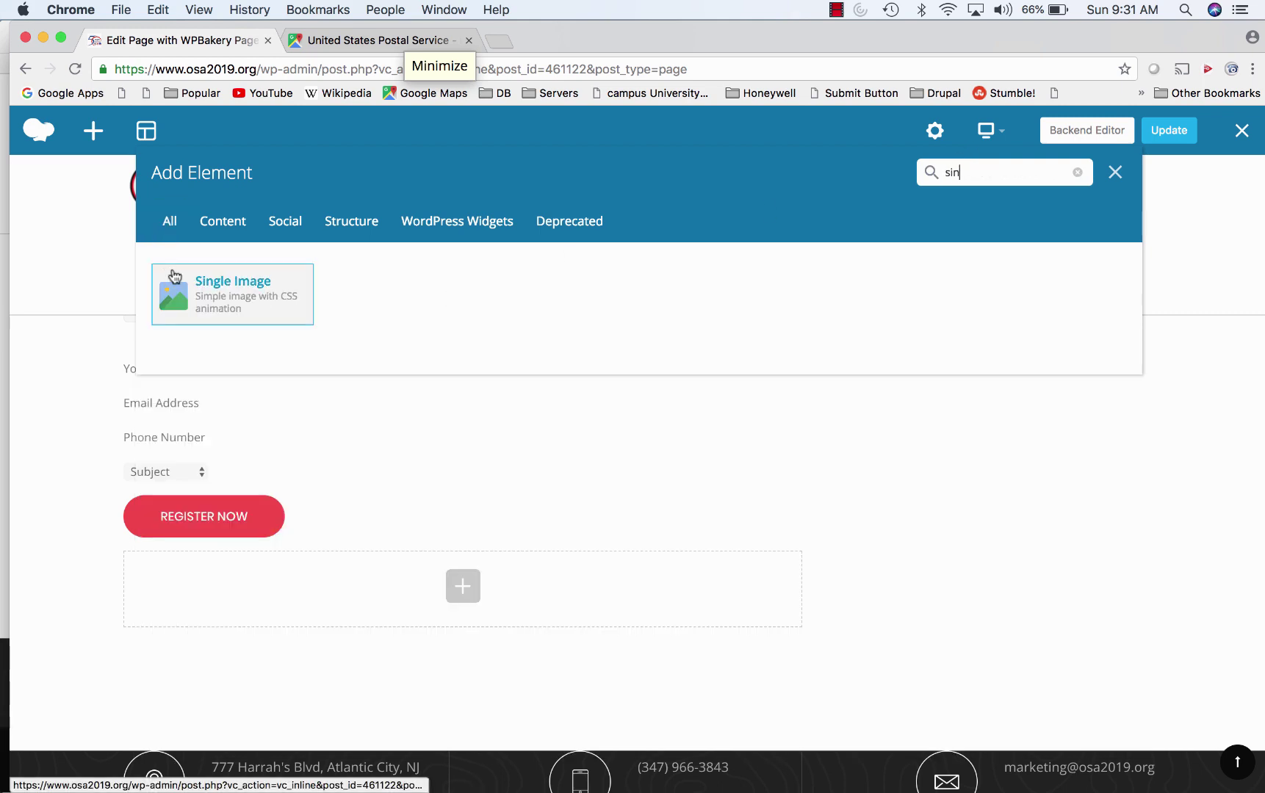
click(174, 276)
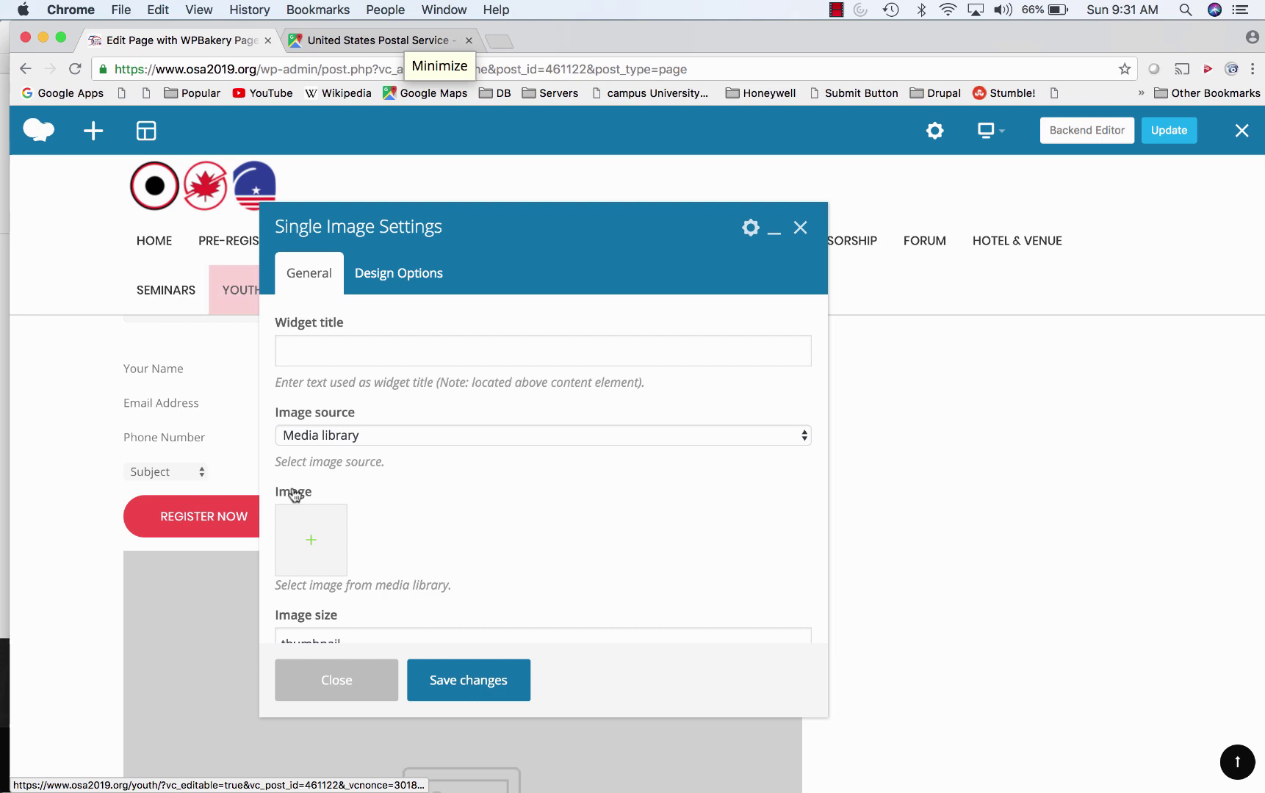
Step: Set the single image to GreetingsSign-2.jpeg from the media library, save the element, and close its settings
click(302, 544)
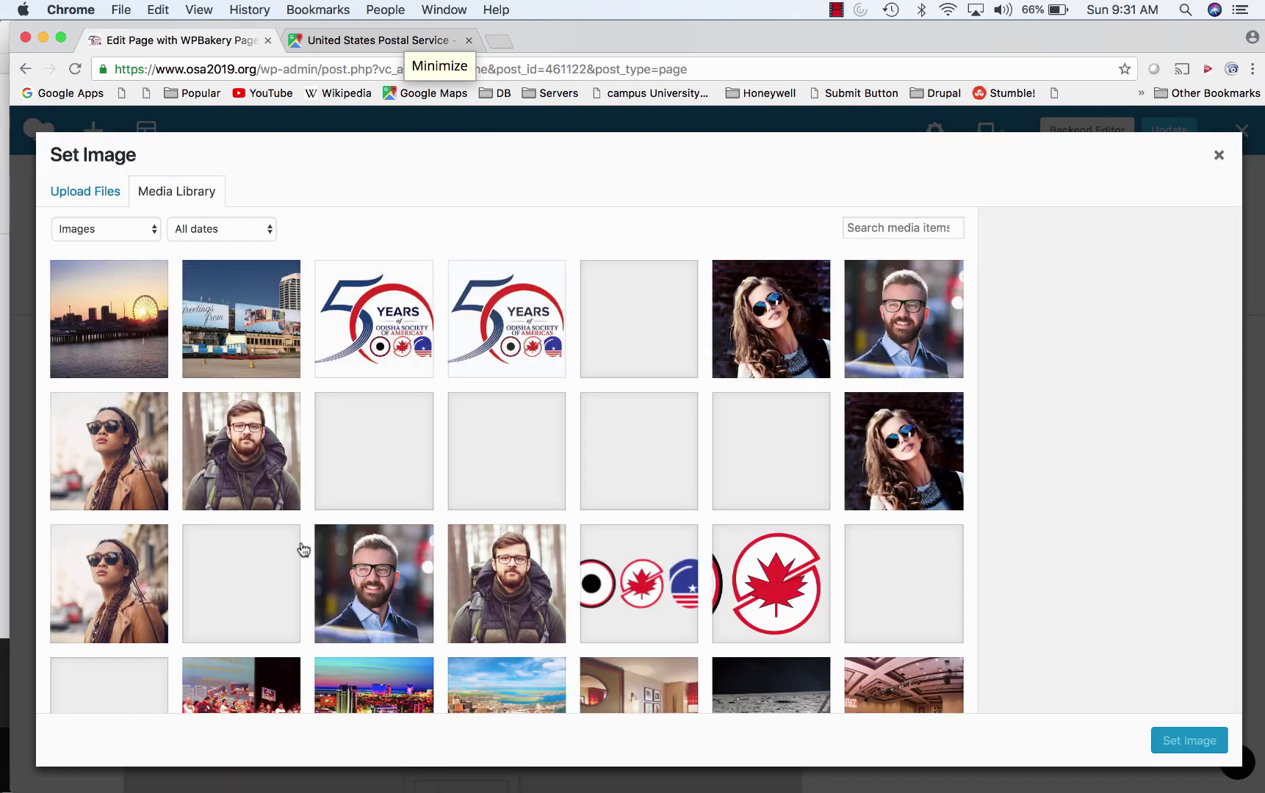
scroll(302, 548, down, 2)
click(252, 284)
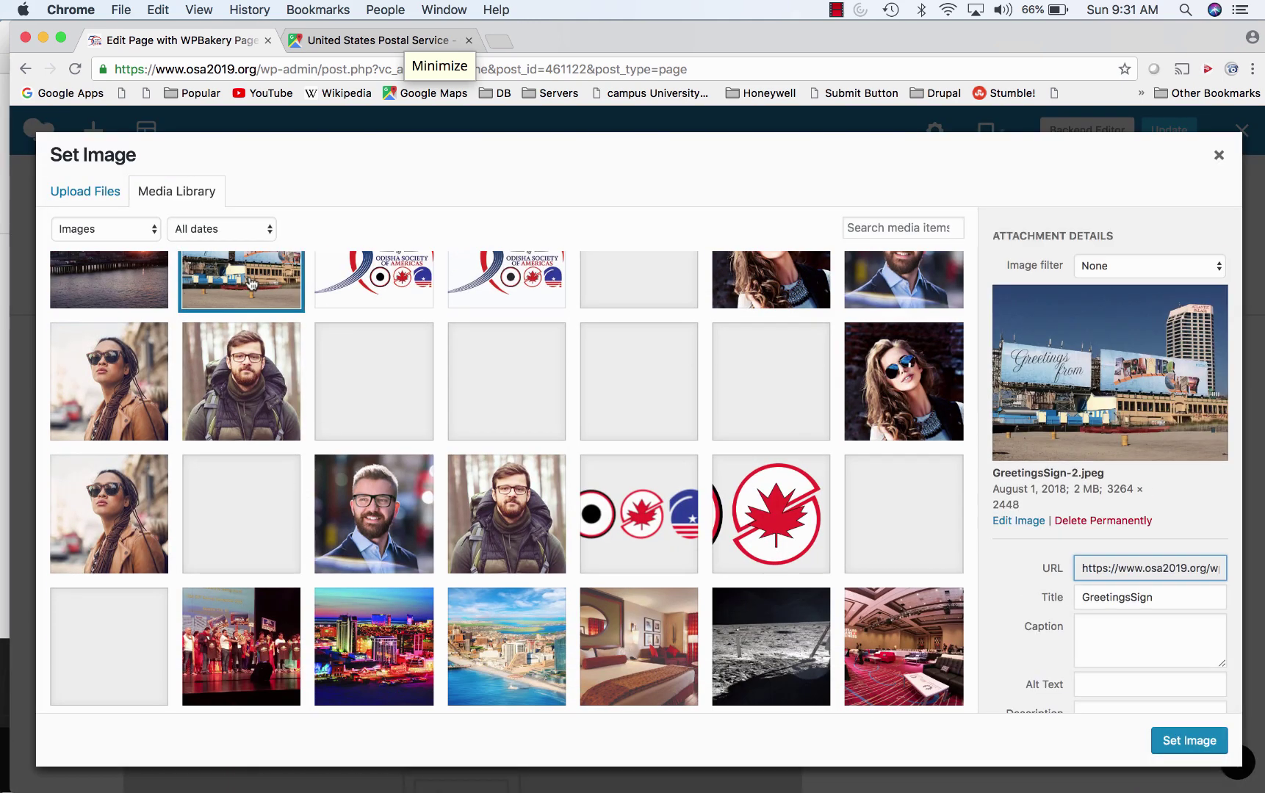
click(1212, 743)
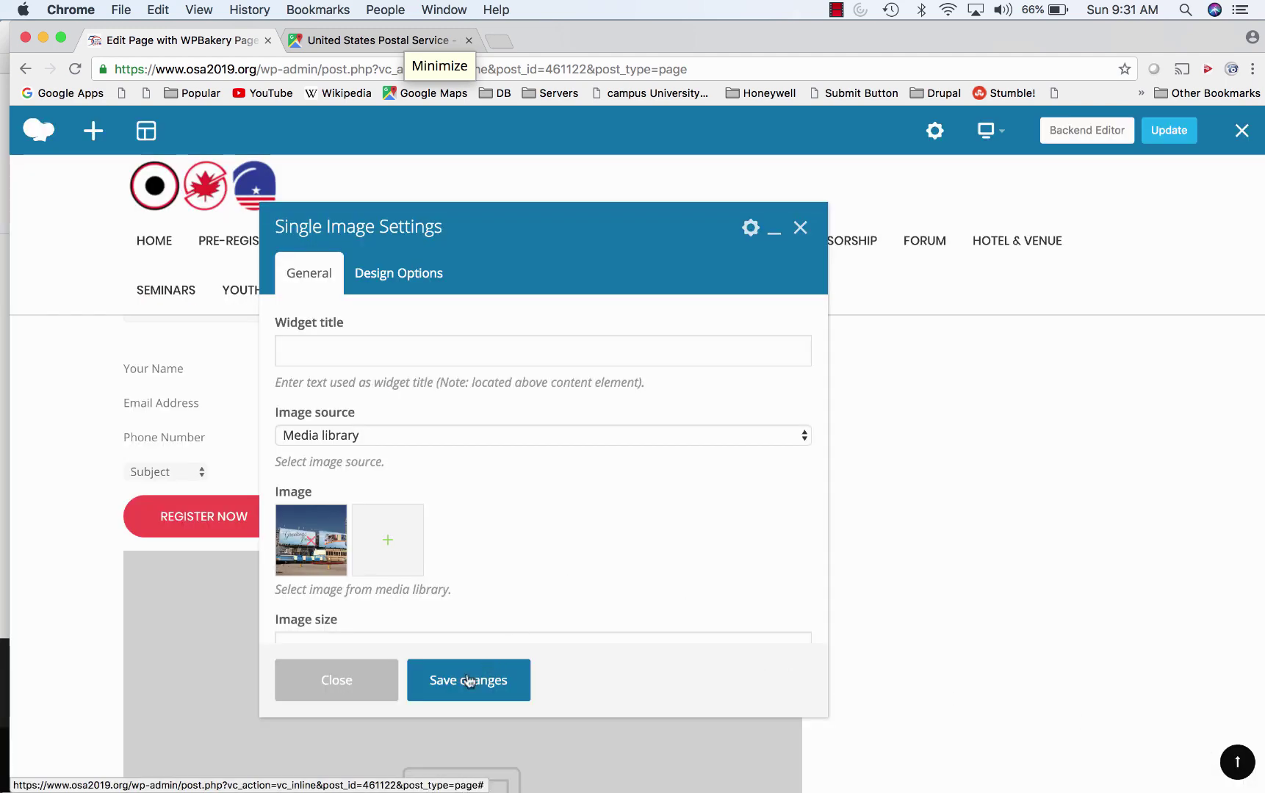
click(468, 681)
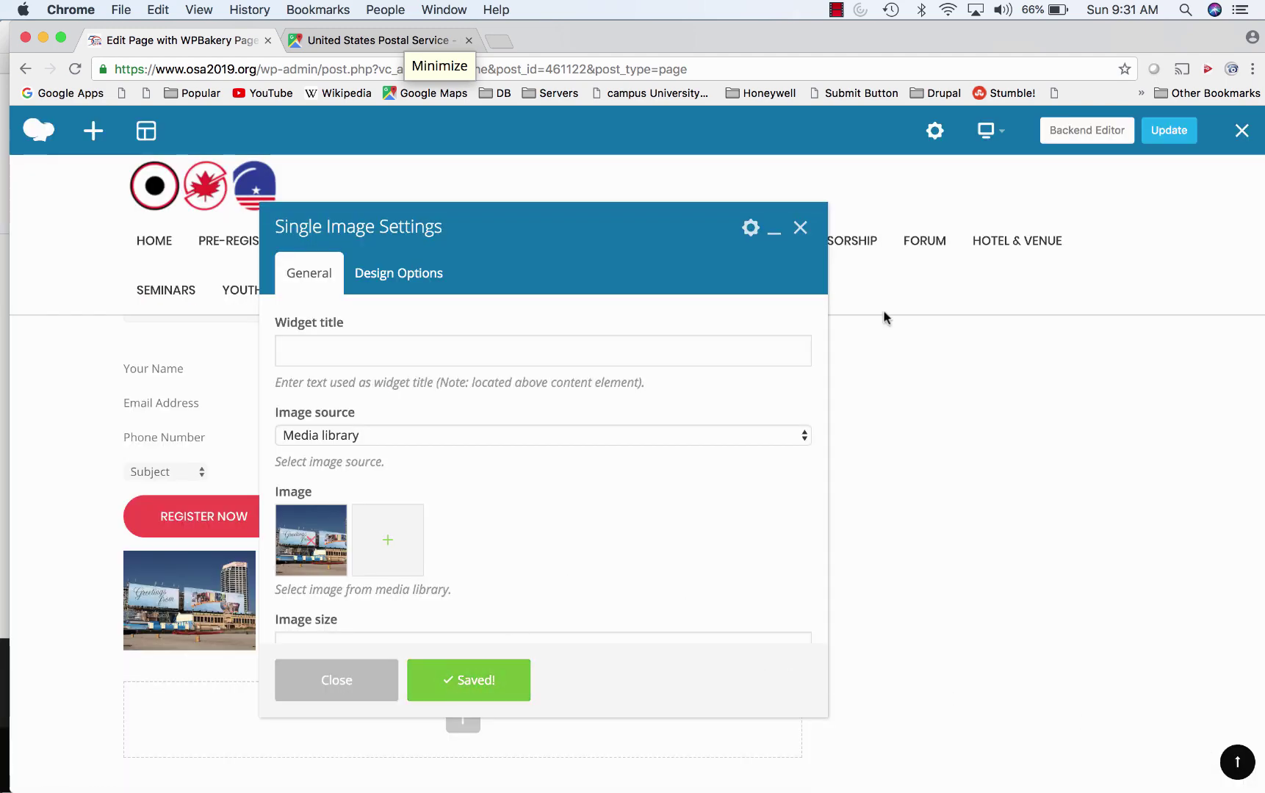
click(800, 227)
Step: Update the page and check the new image on the live Youth page in Safari
click(1169, 132)
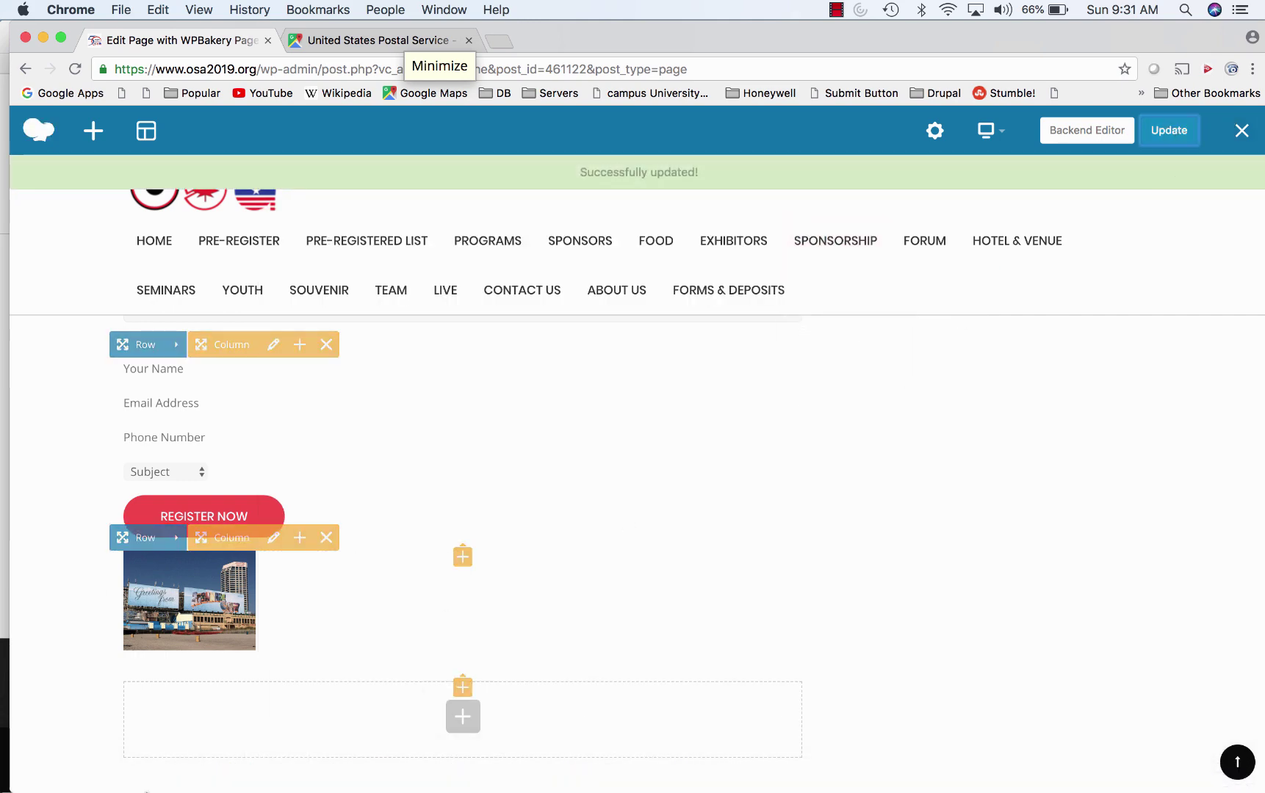
click(114, 780)
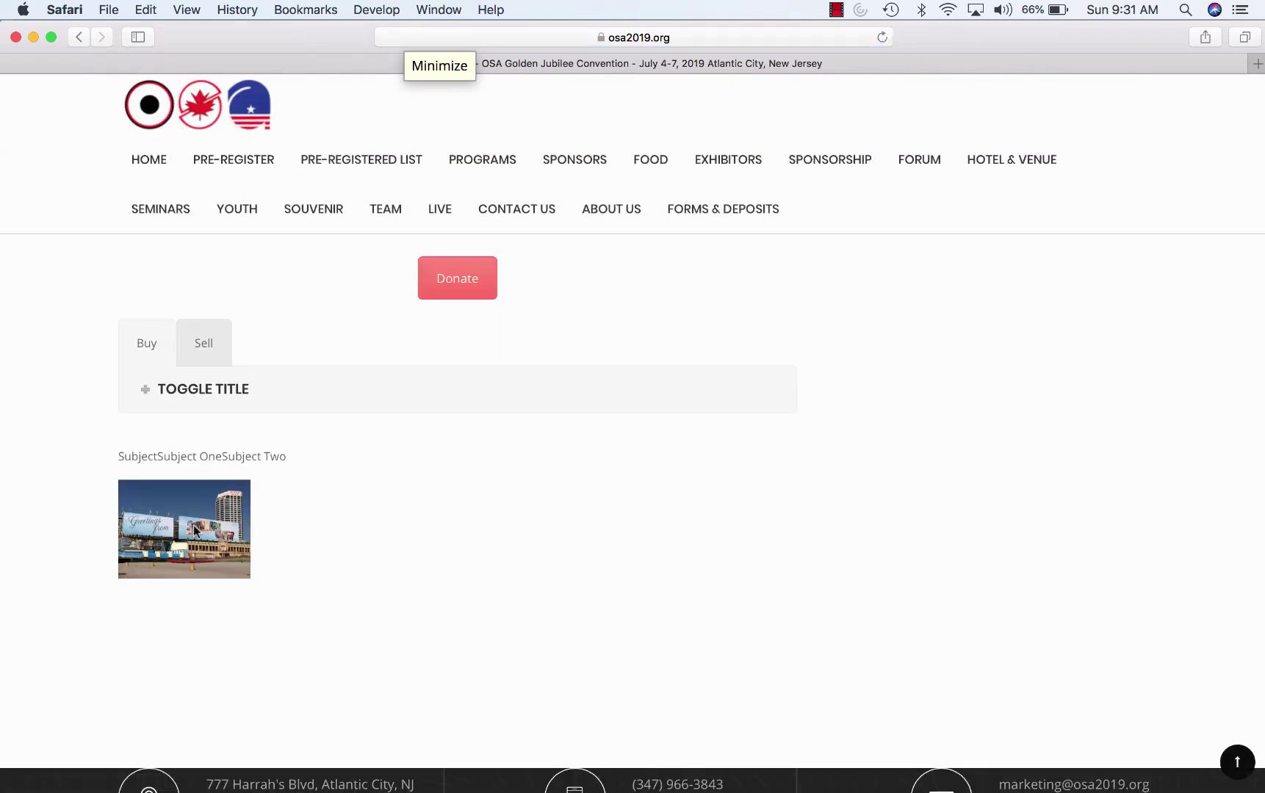
Step: Switch back to Chrome, set the single image's size to large with its changes saved, and update the page
click(192, 779)
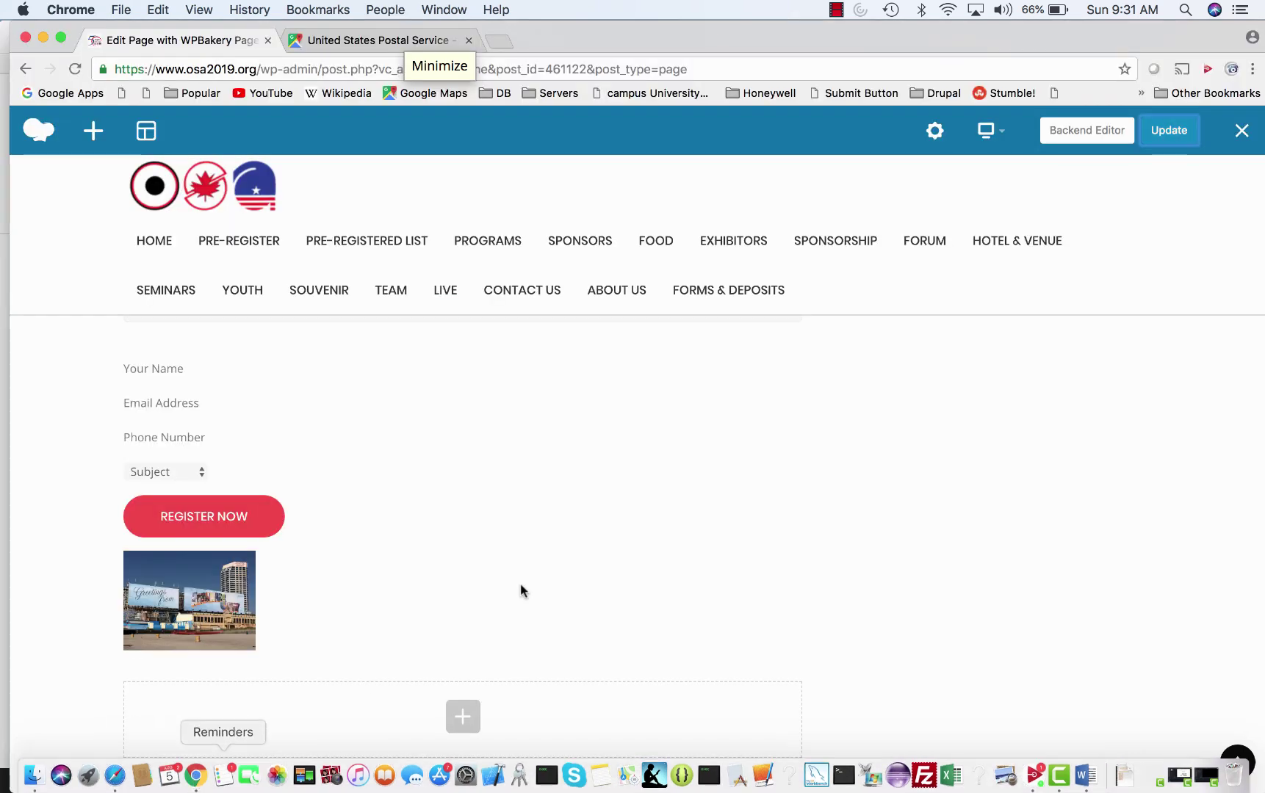
scroll(647, 543, down, 2)
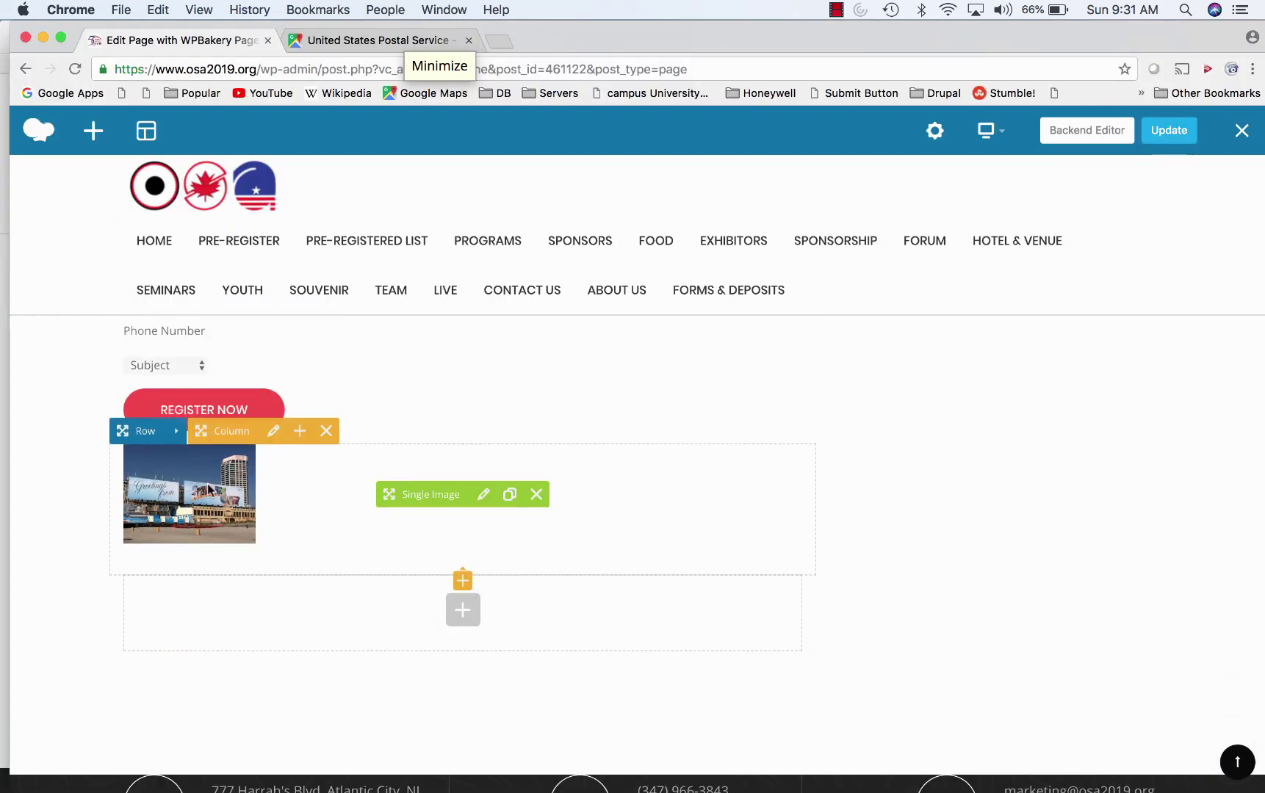
click(484, 498)
scroll(484, 499, down, 2)
scroll(484, 505, down, 1)
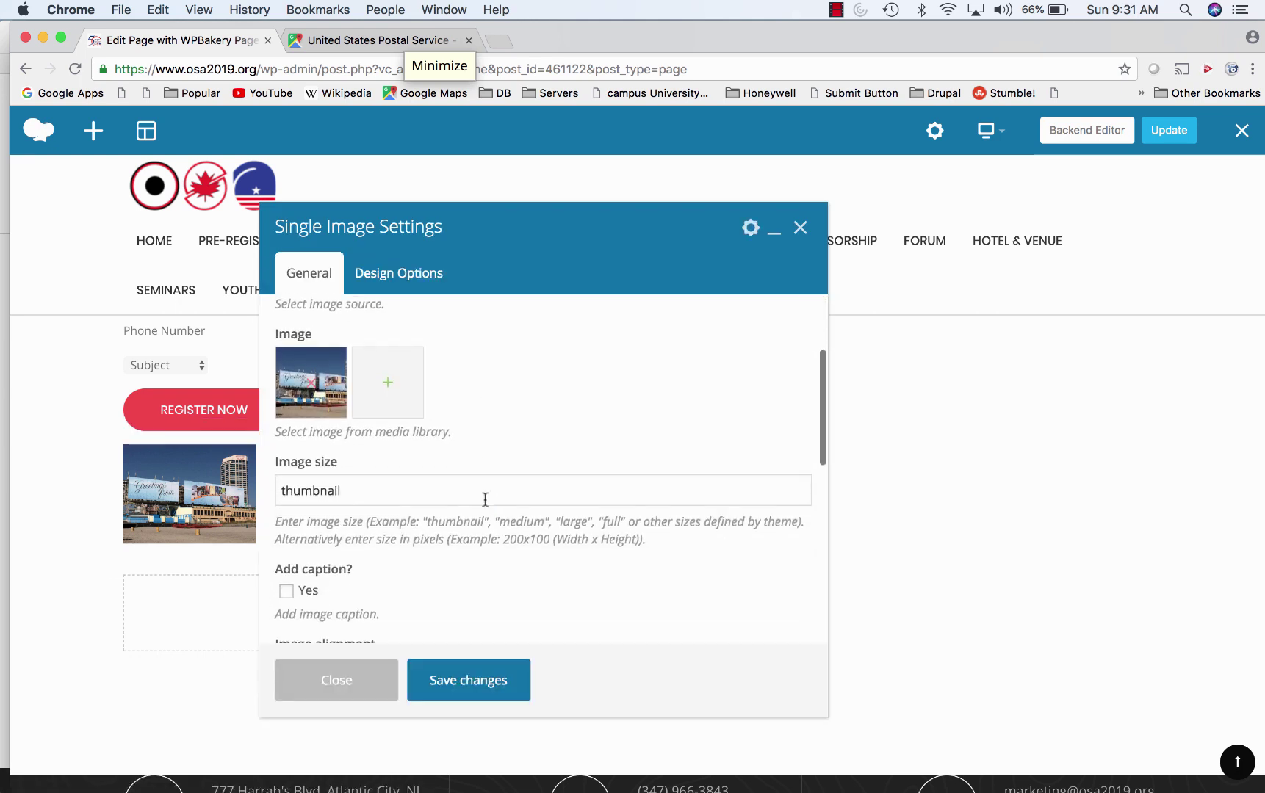
click(344, 489)
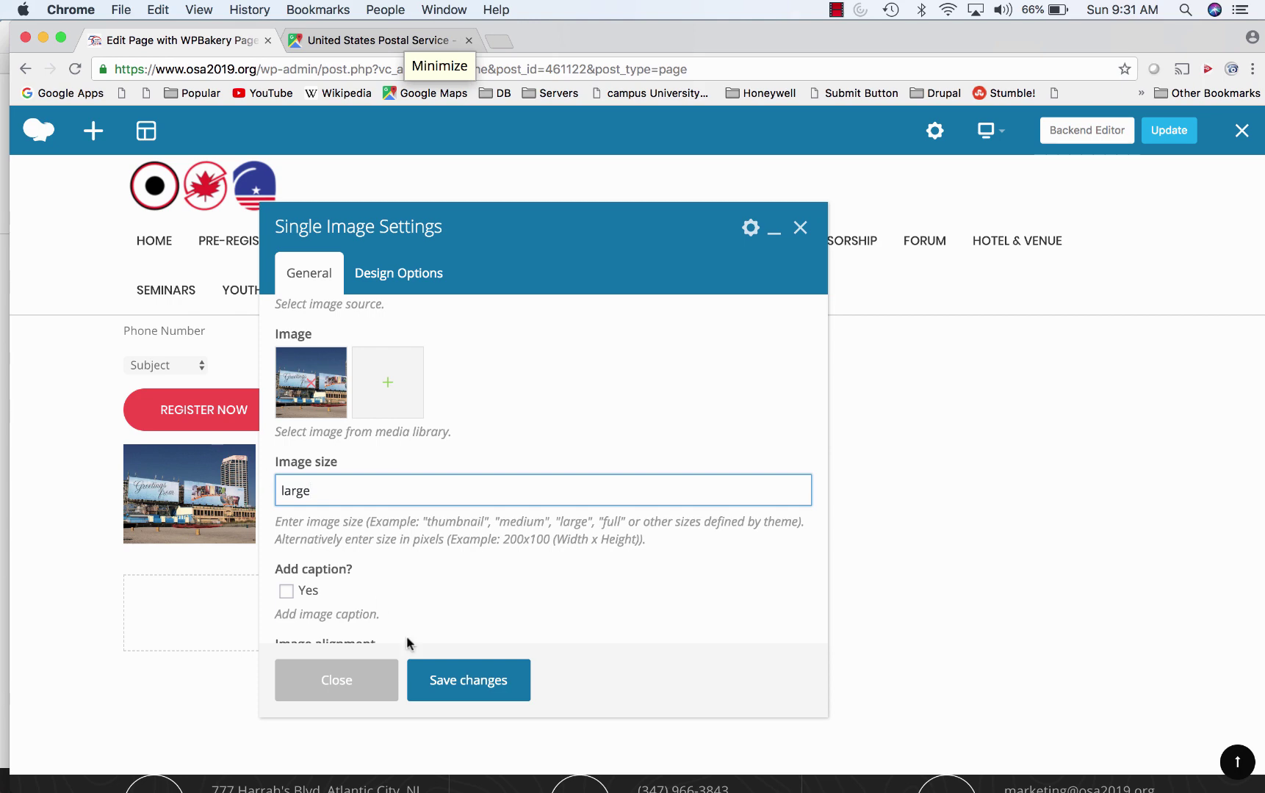
text(large)
click(451, 680)
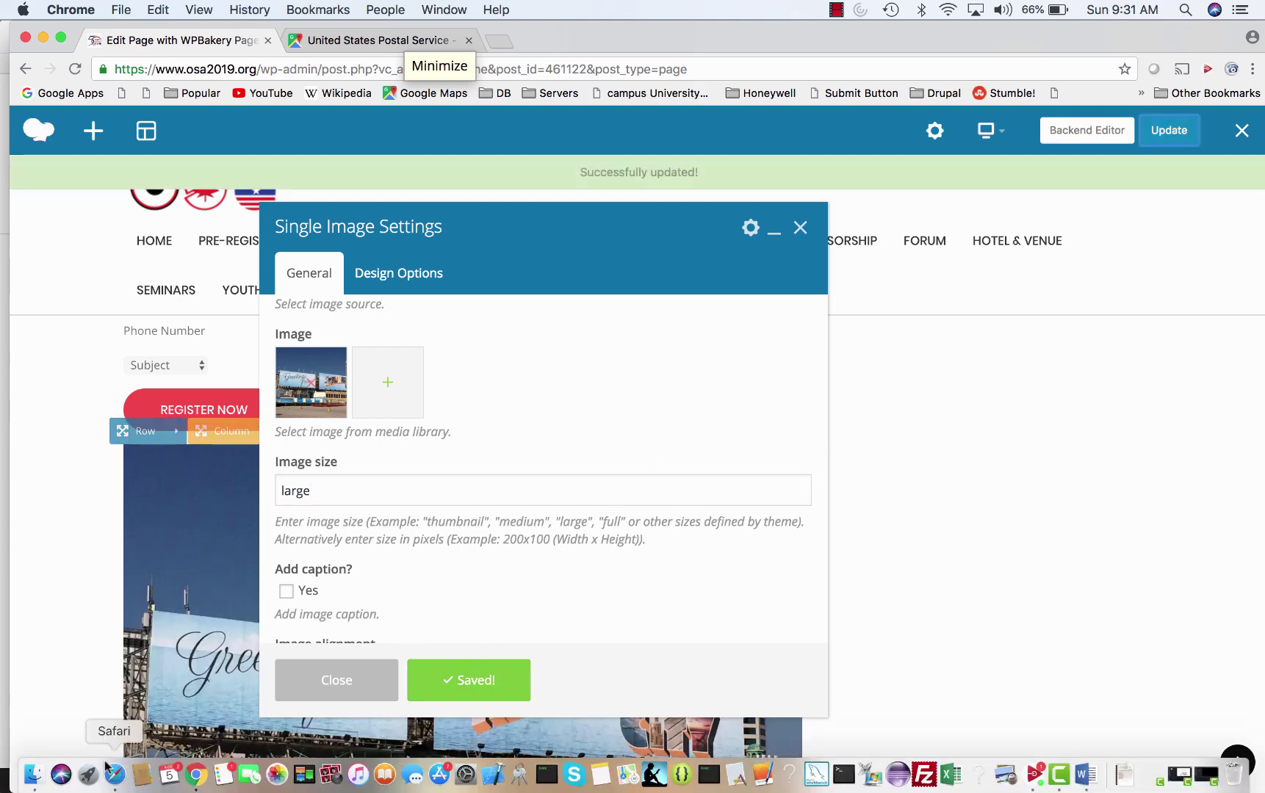
Step: Switch to Safari, reload the live Youth page, and check the large image below the contact form
click(113, 777)
click(882, 36)
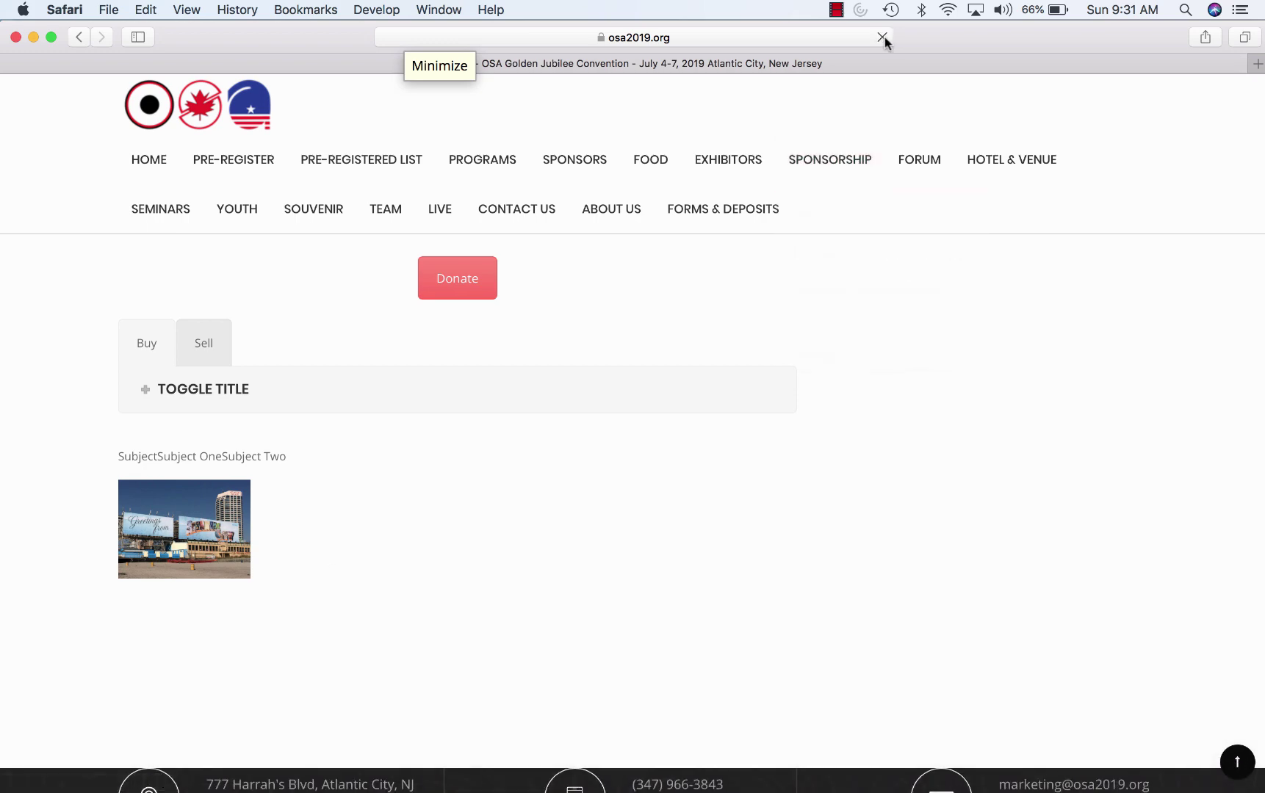
scroll(813, 559, down, 5)
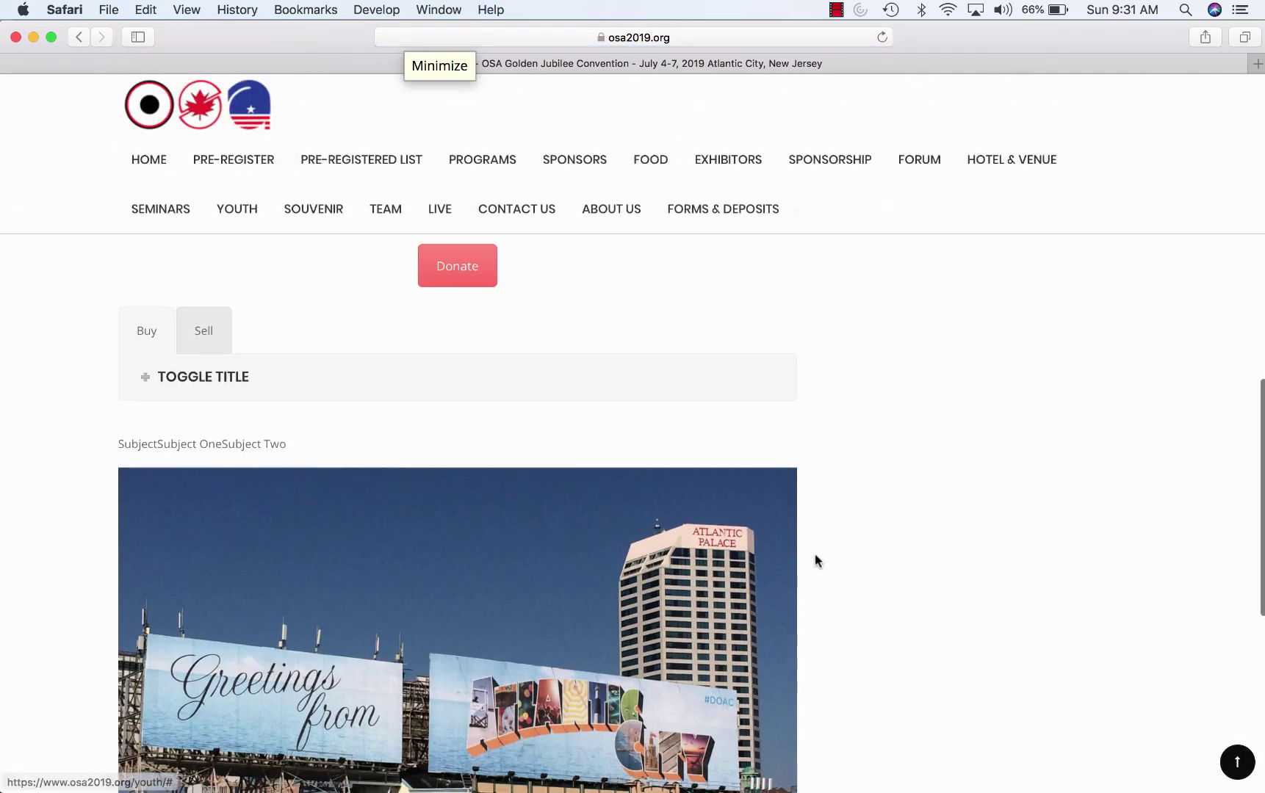
scroll(815, 559, down, 1)
scroll(815, 559, up, 3)
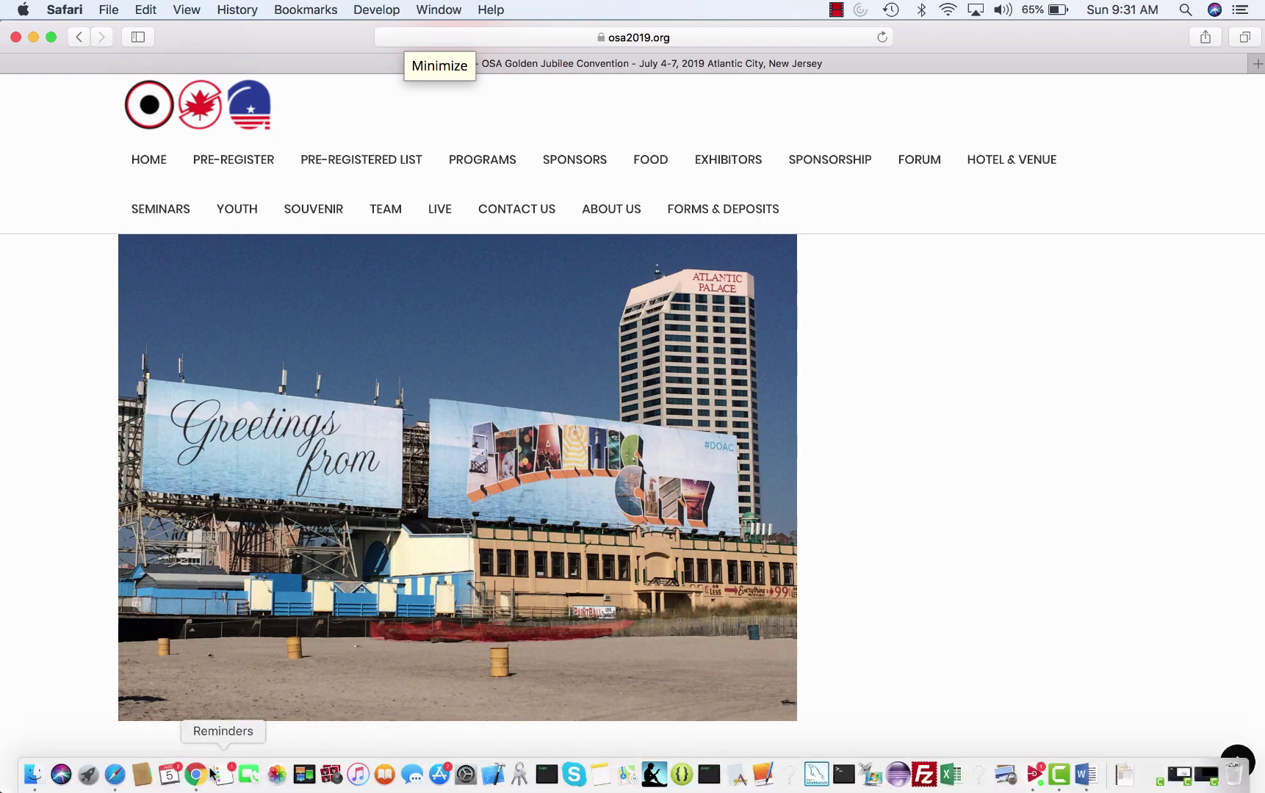
Step: Switch back to Chrome, close the single image settings, and add an Image Gallery element to the empty row below the image
click(196, 776)
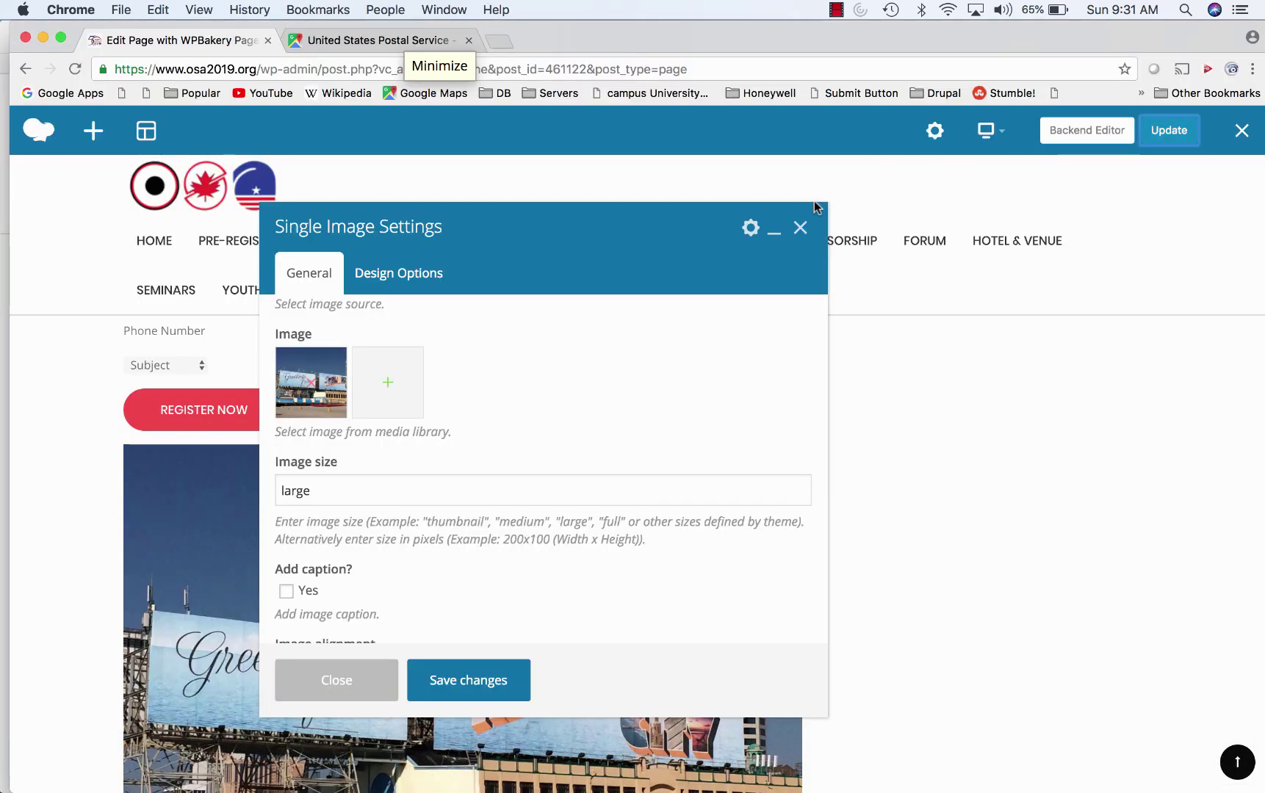
click(800, 228)
scroll(768, 358, down, 6)
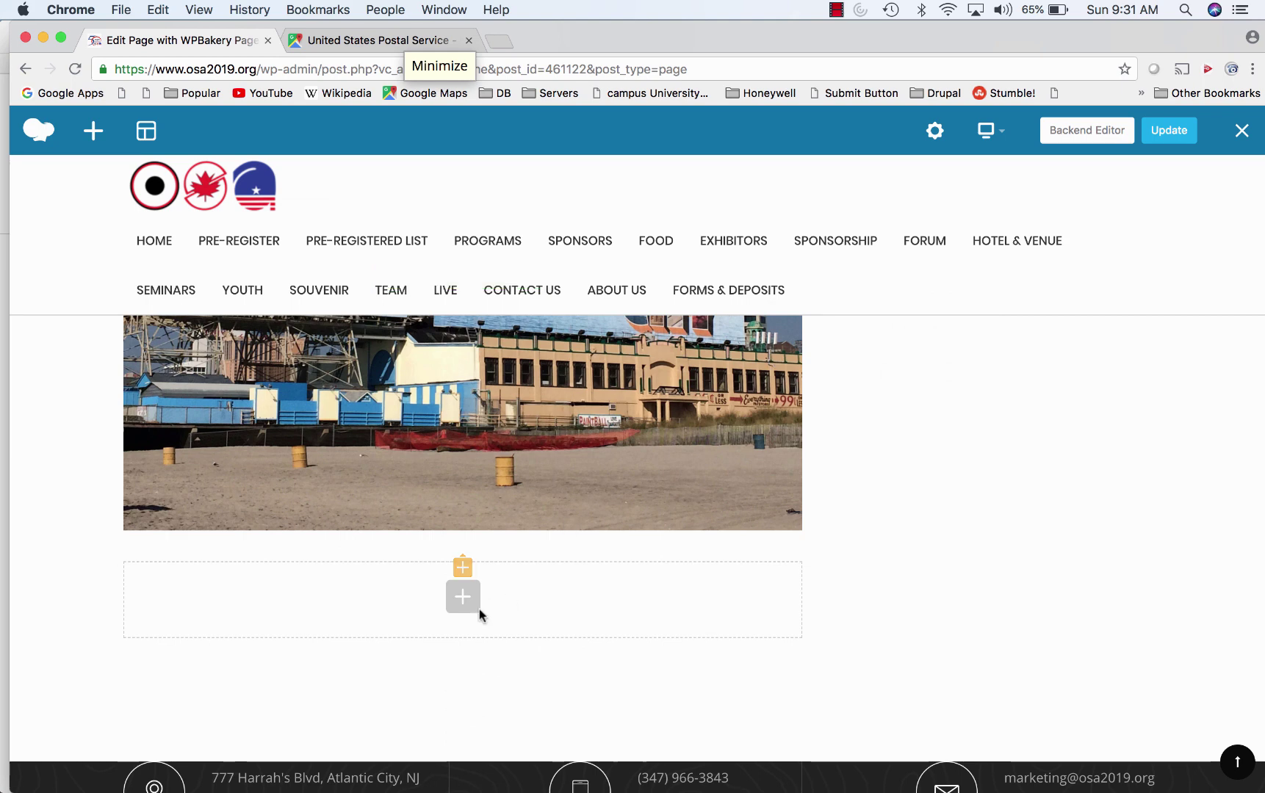
click(463, 597)
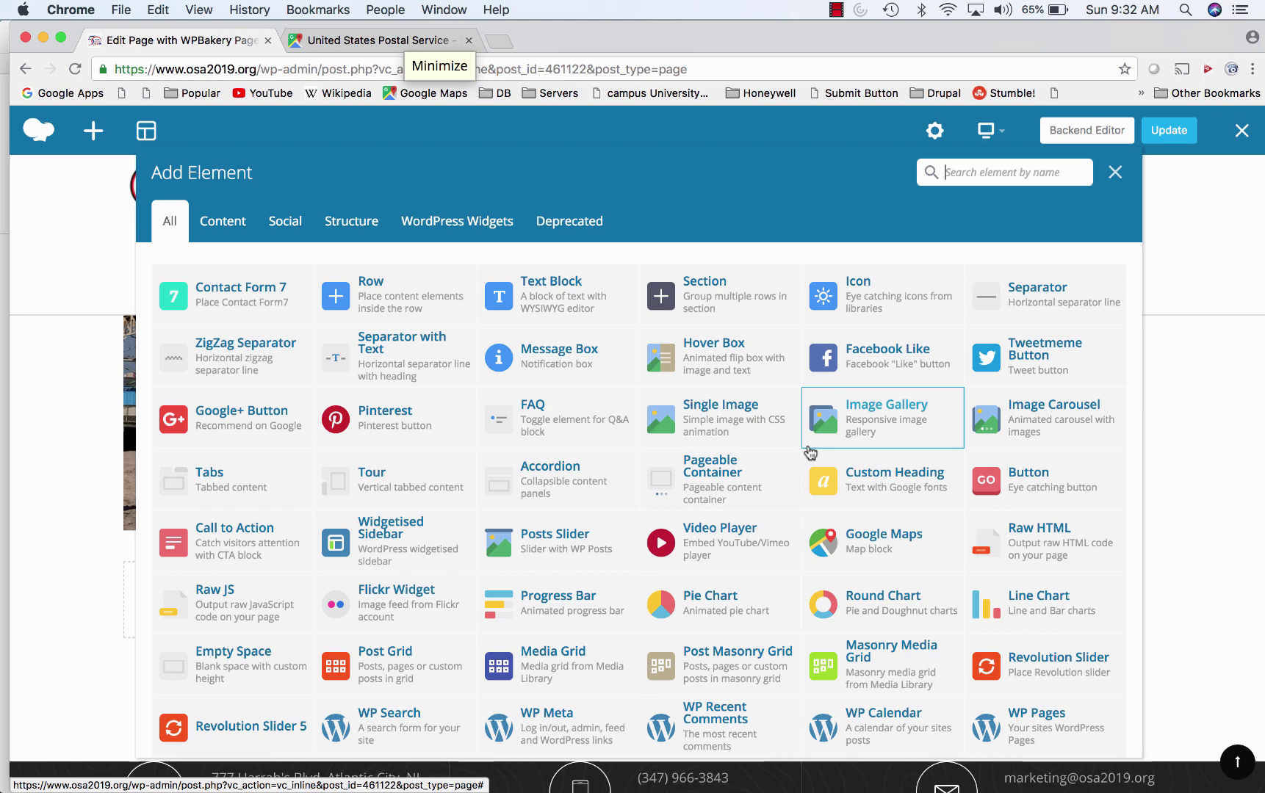
scroll(811, 453, down, 3)
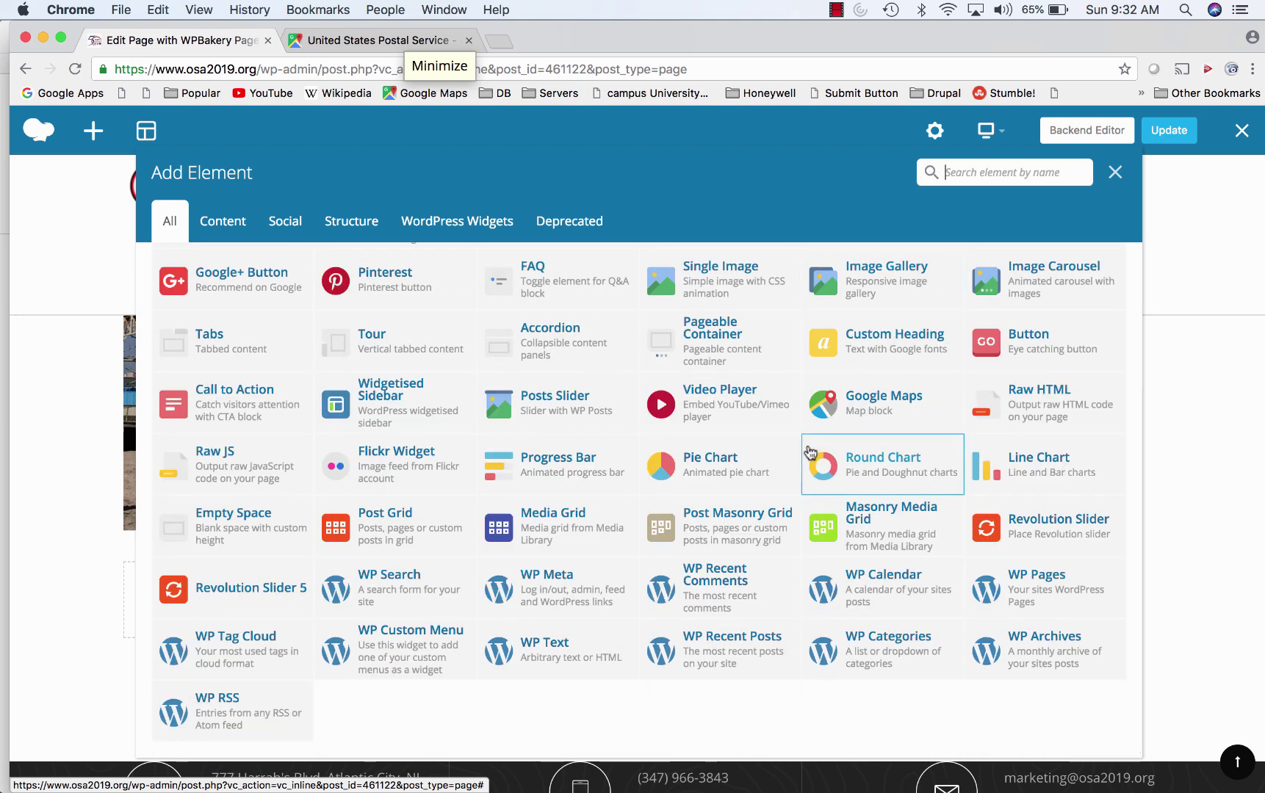
scroll(810, 453, up, 3)
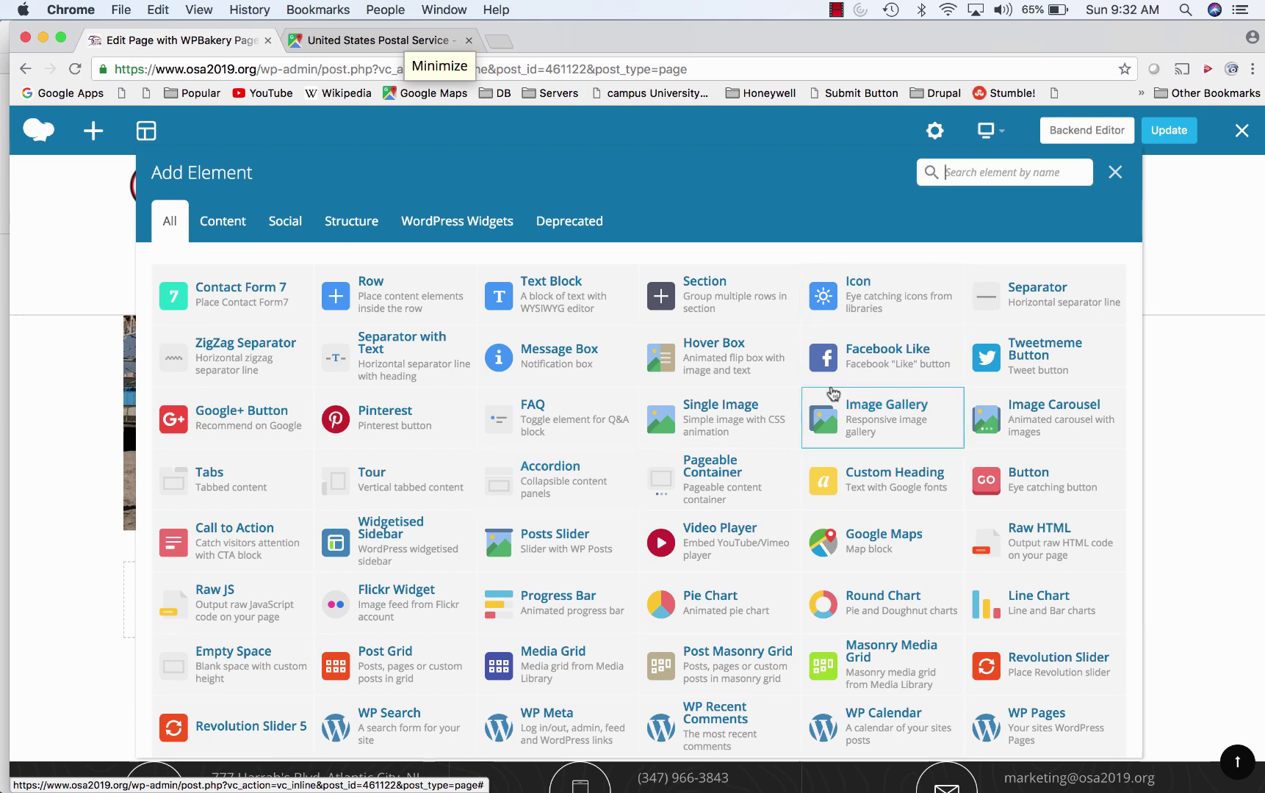
click(906, 426)
Step: Add three portraits from the media library to the gallery: both team-7.jpg copies and the woman in sunglasses and a brown coat
scroll(484, 594, down, 2)
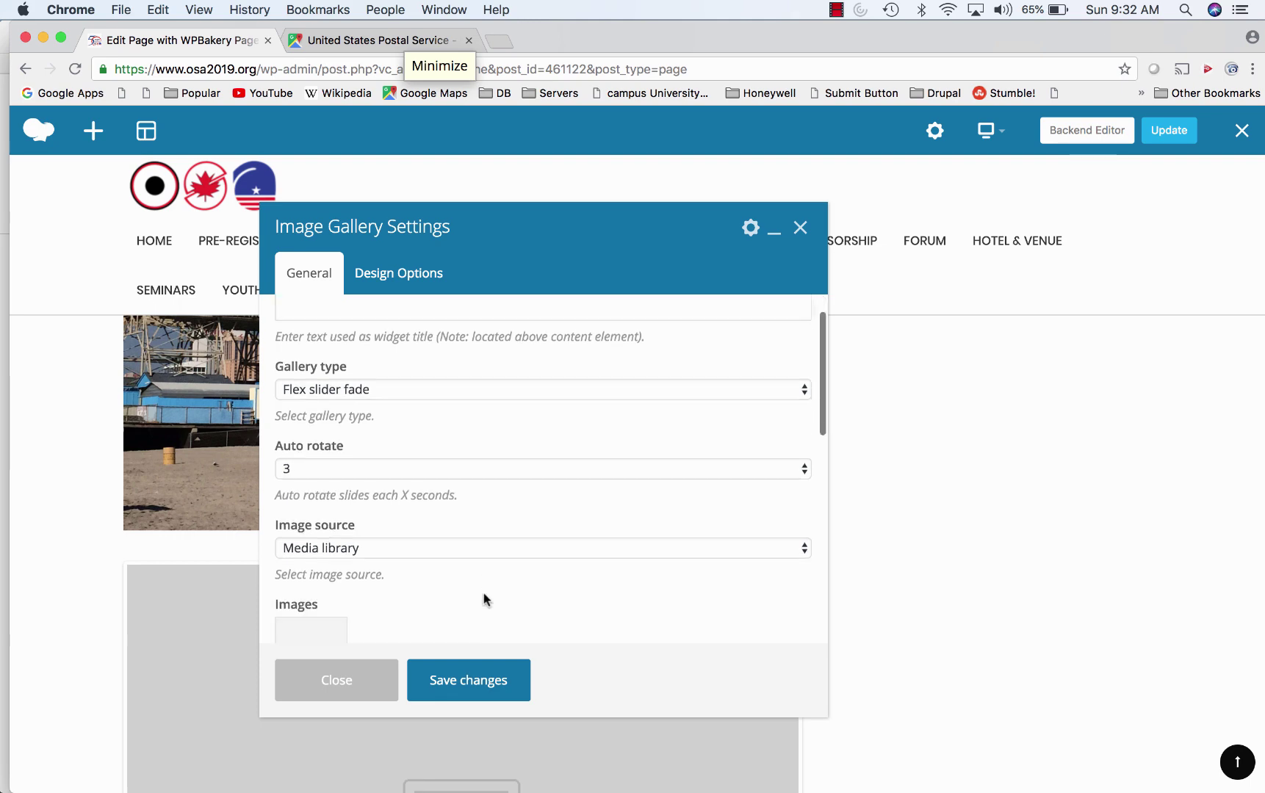
scroll(483, 593, down, 2)
click(348, 476)
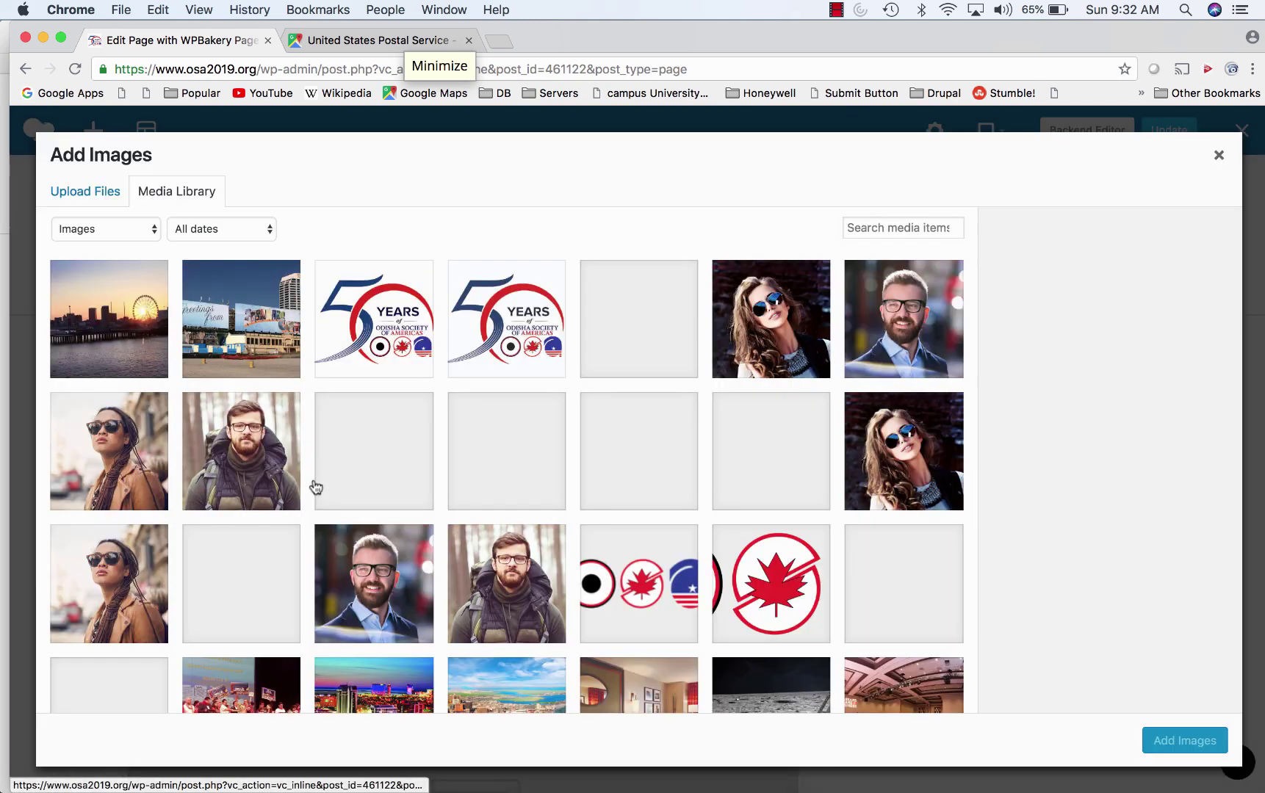
click(273, 459)
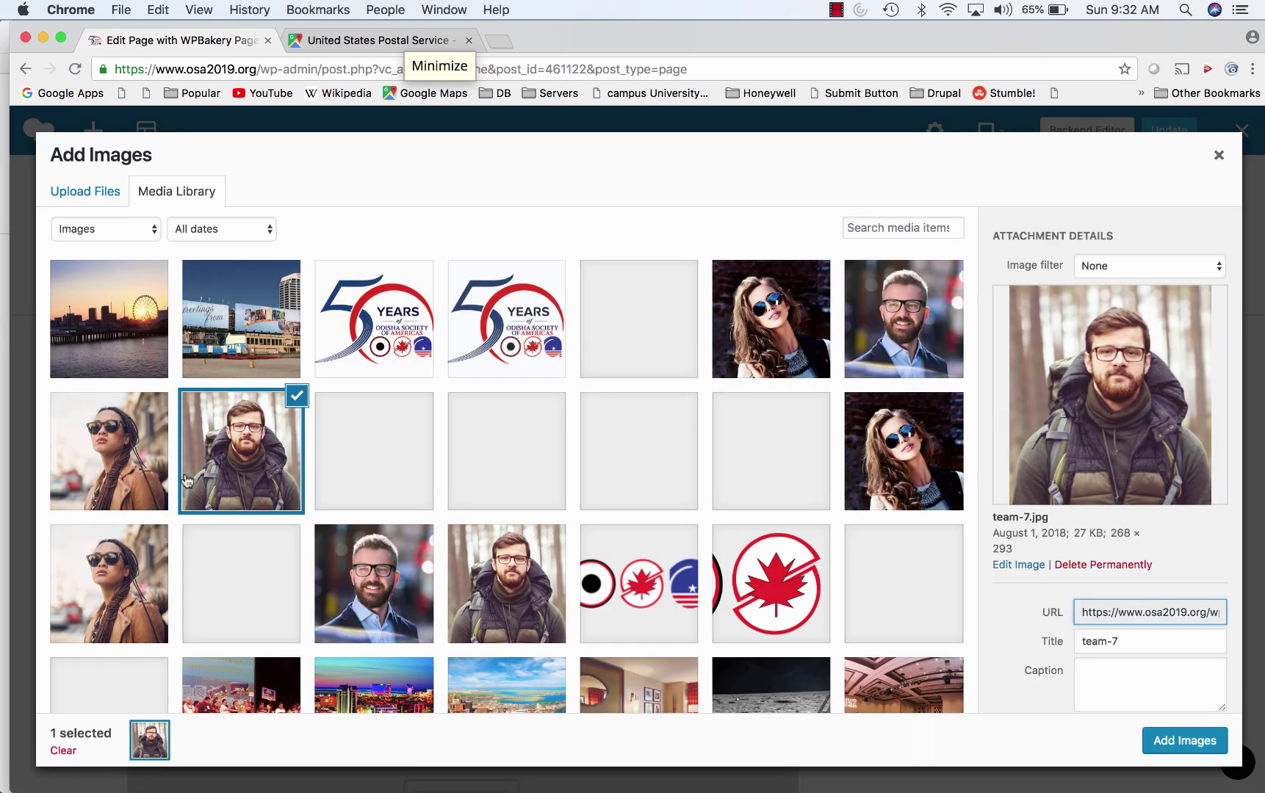
click(130, 471)
click(507, 584)
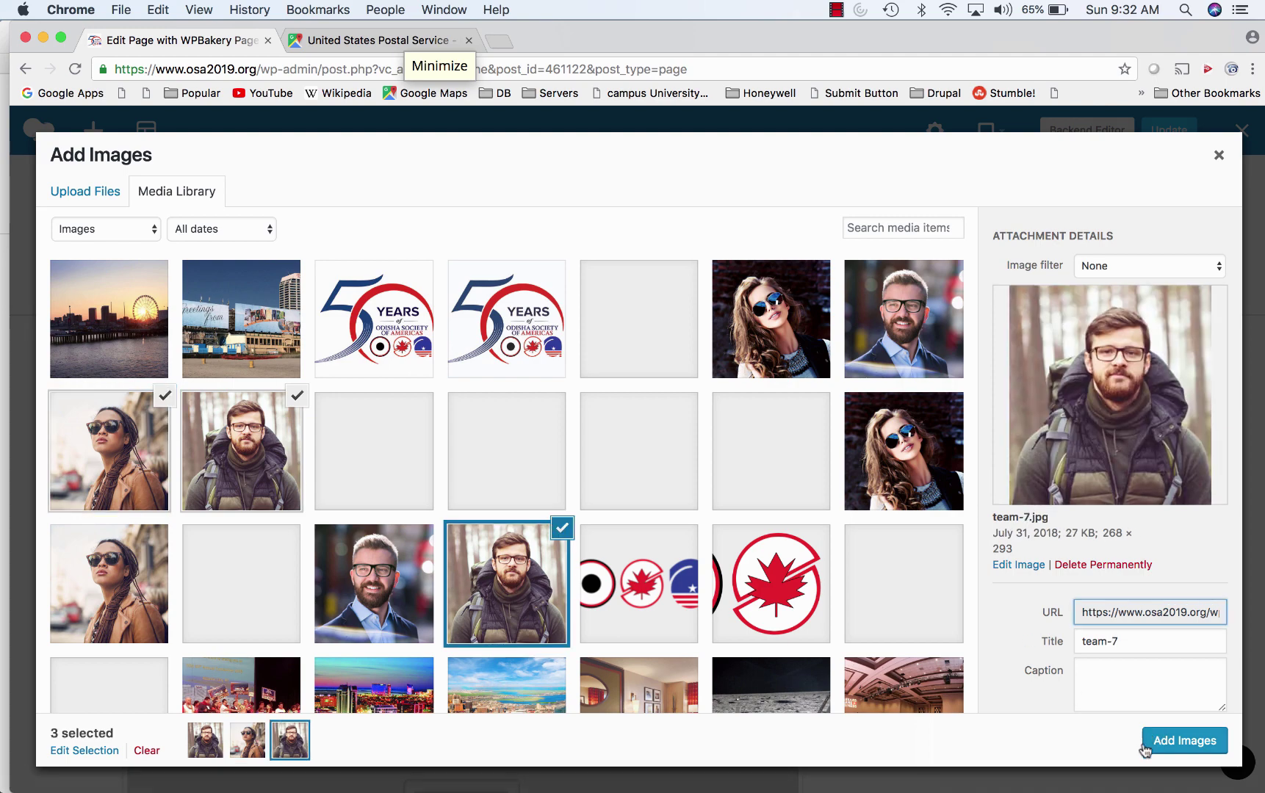
click(1184, 740)
key(Escape)
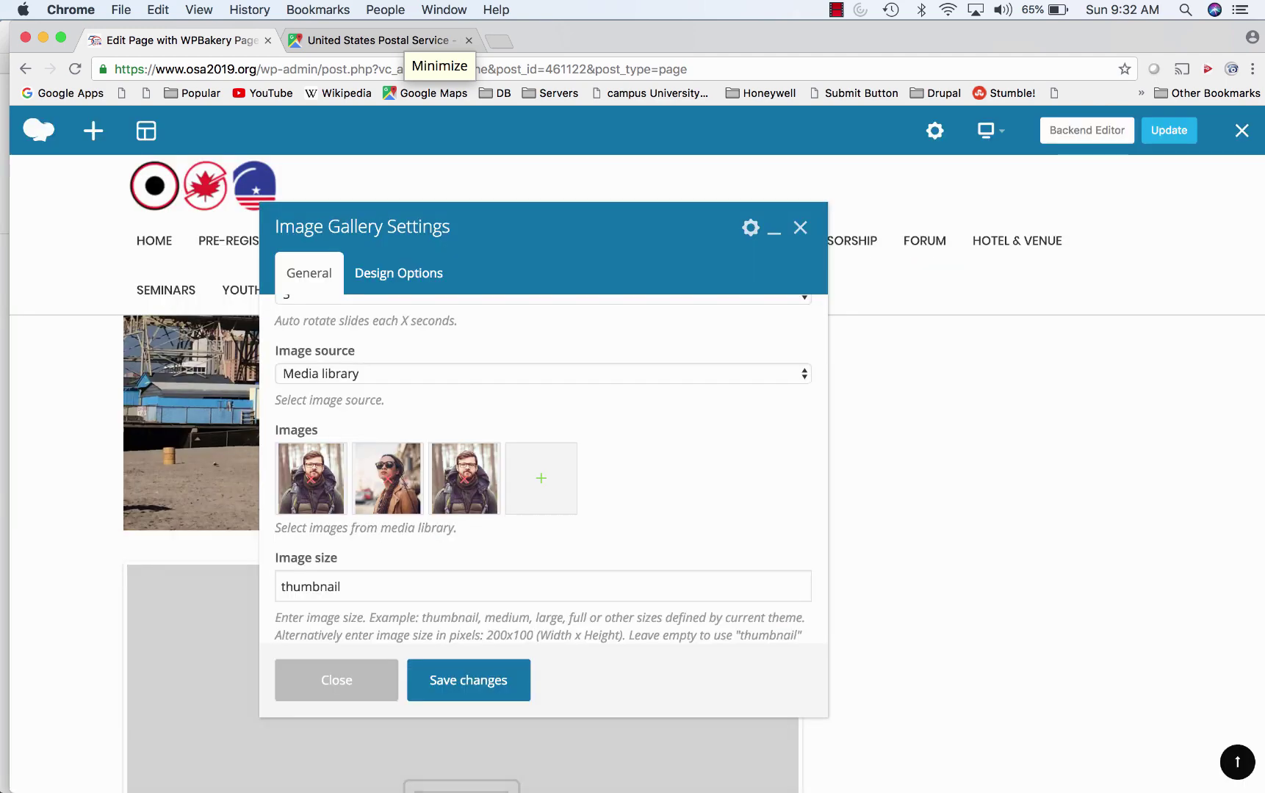
Step: Set the gallery's image size to full, save the element, and close its settings
double_click(359, 586)
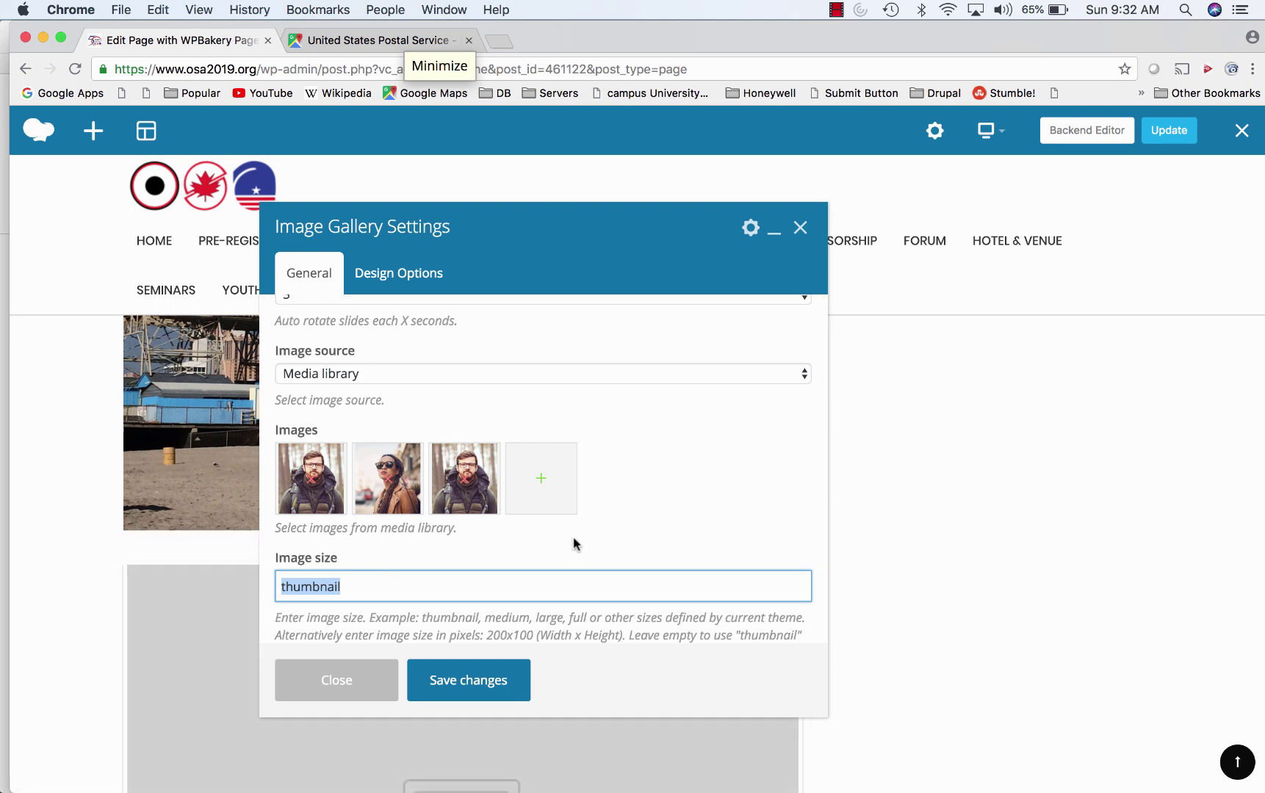
click(451, 679)
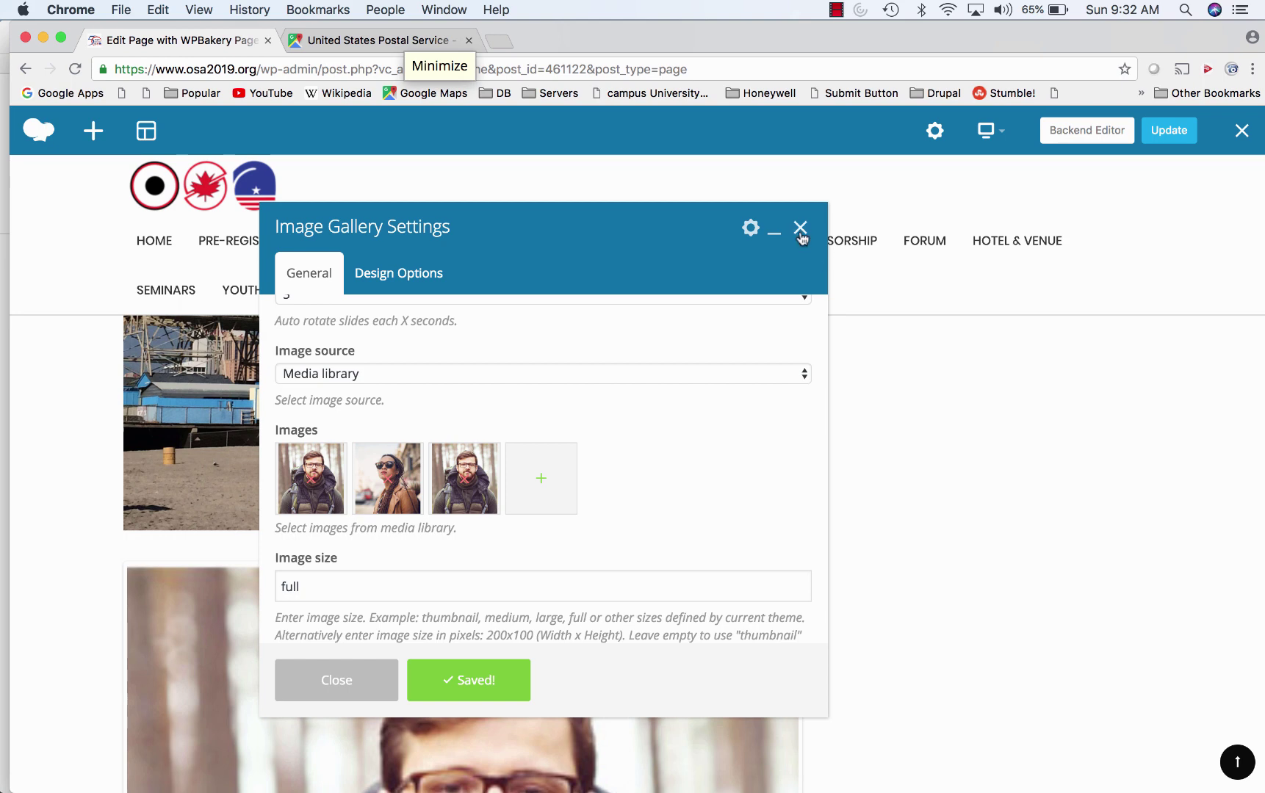
click(801, 236)
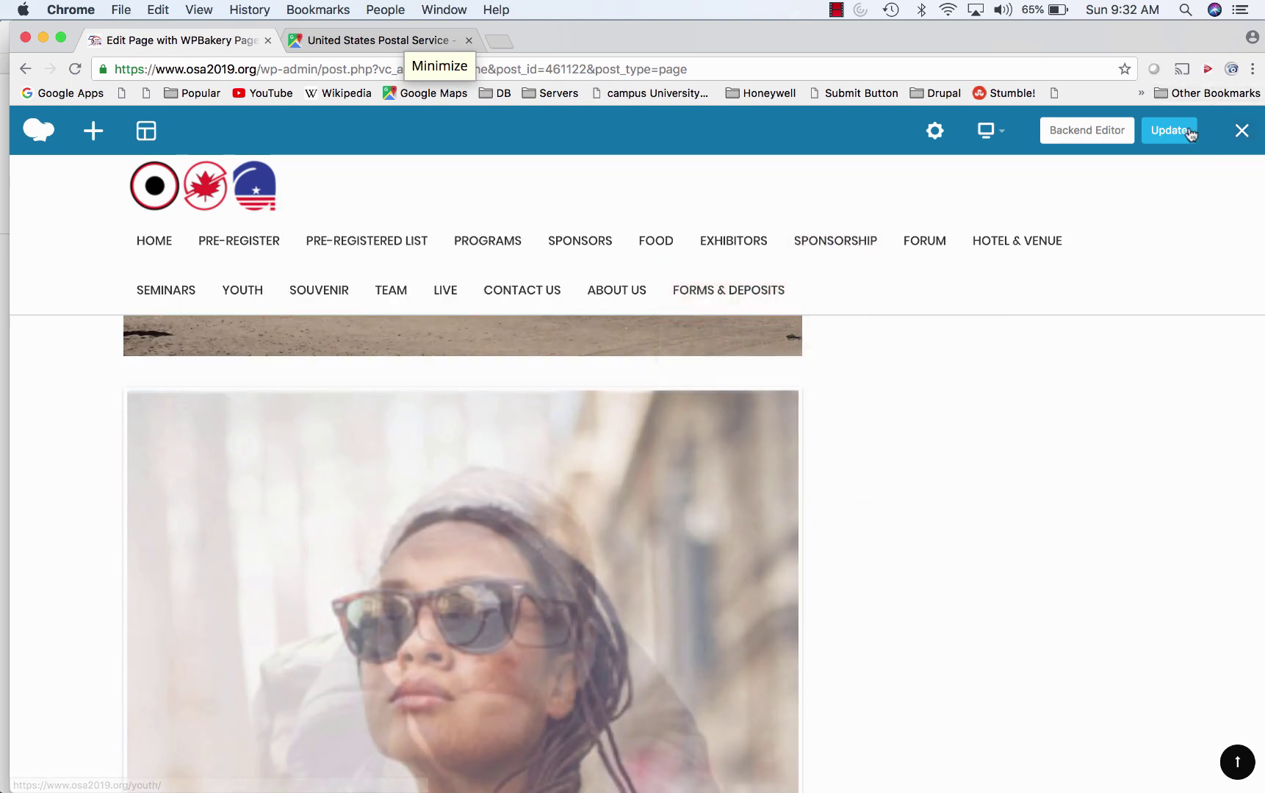
Step: Update the page and check the rotating image gallery on the live Youth page in Safari
click(1189, 133)
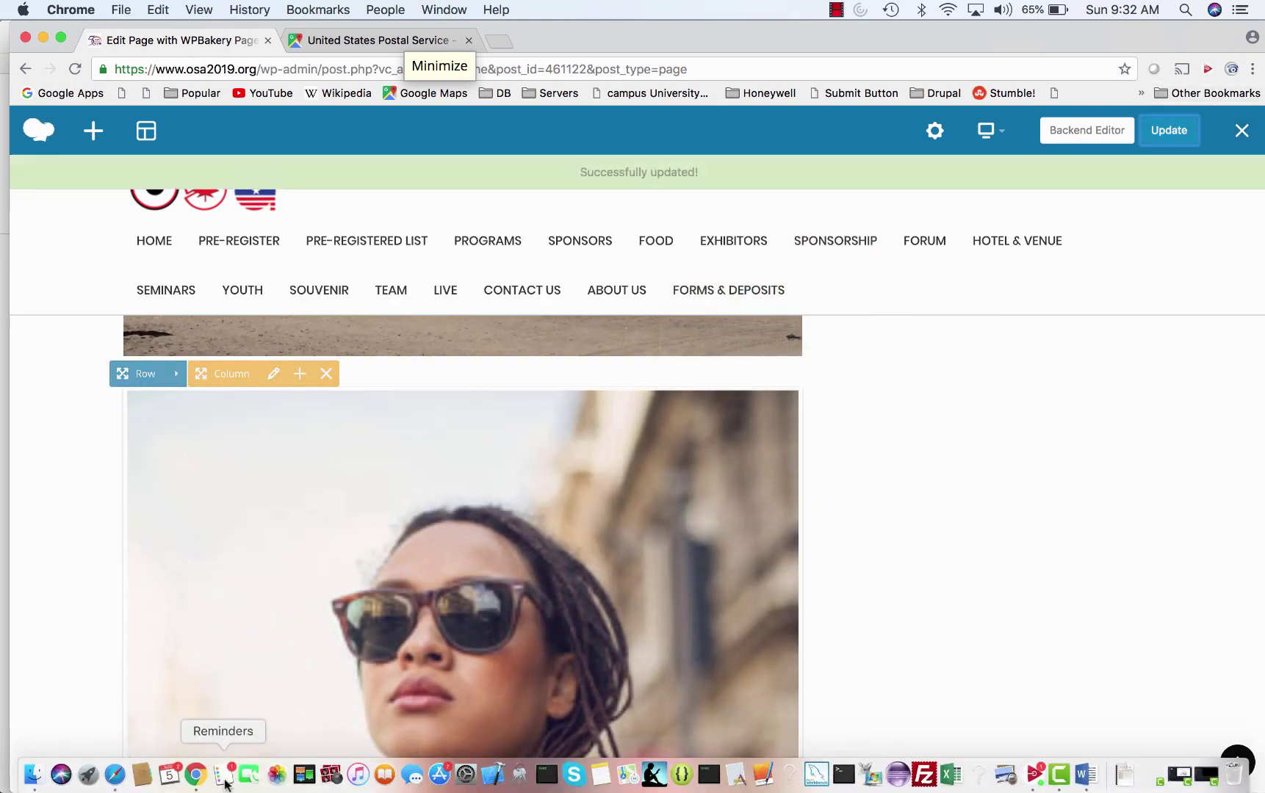
click(113, 775)
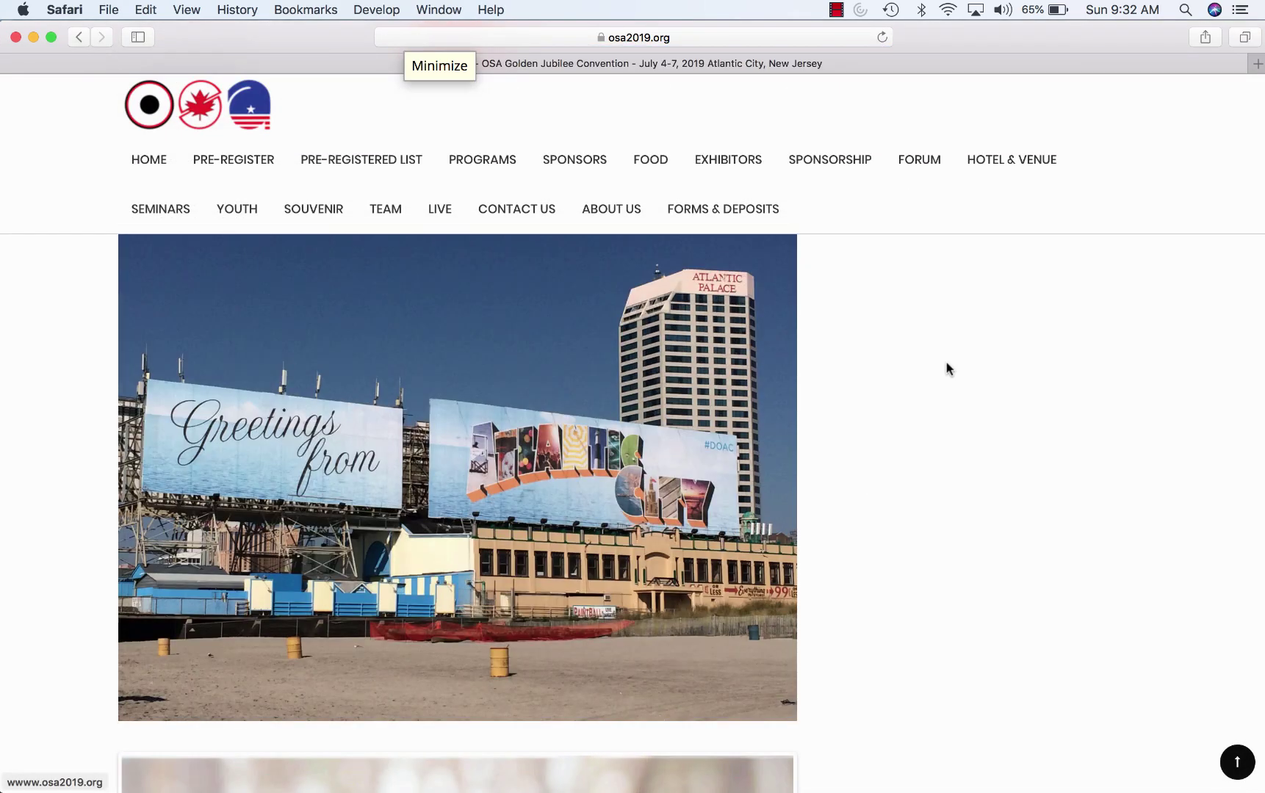
scroll(945, 368, down, 3)
scroll(946, 367, down, 5)
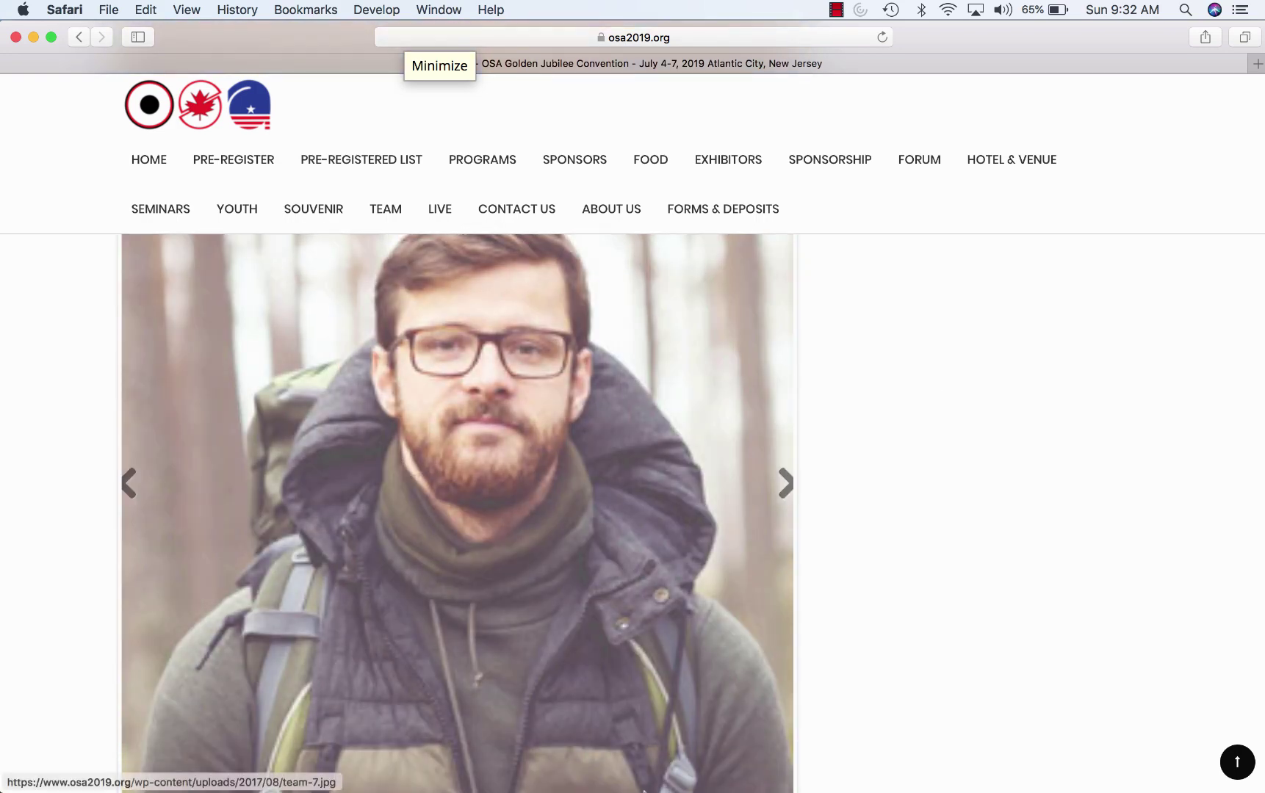
Step: Switch to Chrome, open the image gallery's settings, and examine its rotation, image source, image size, click action and animation options
mouse_move(412, 778)
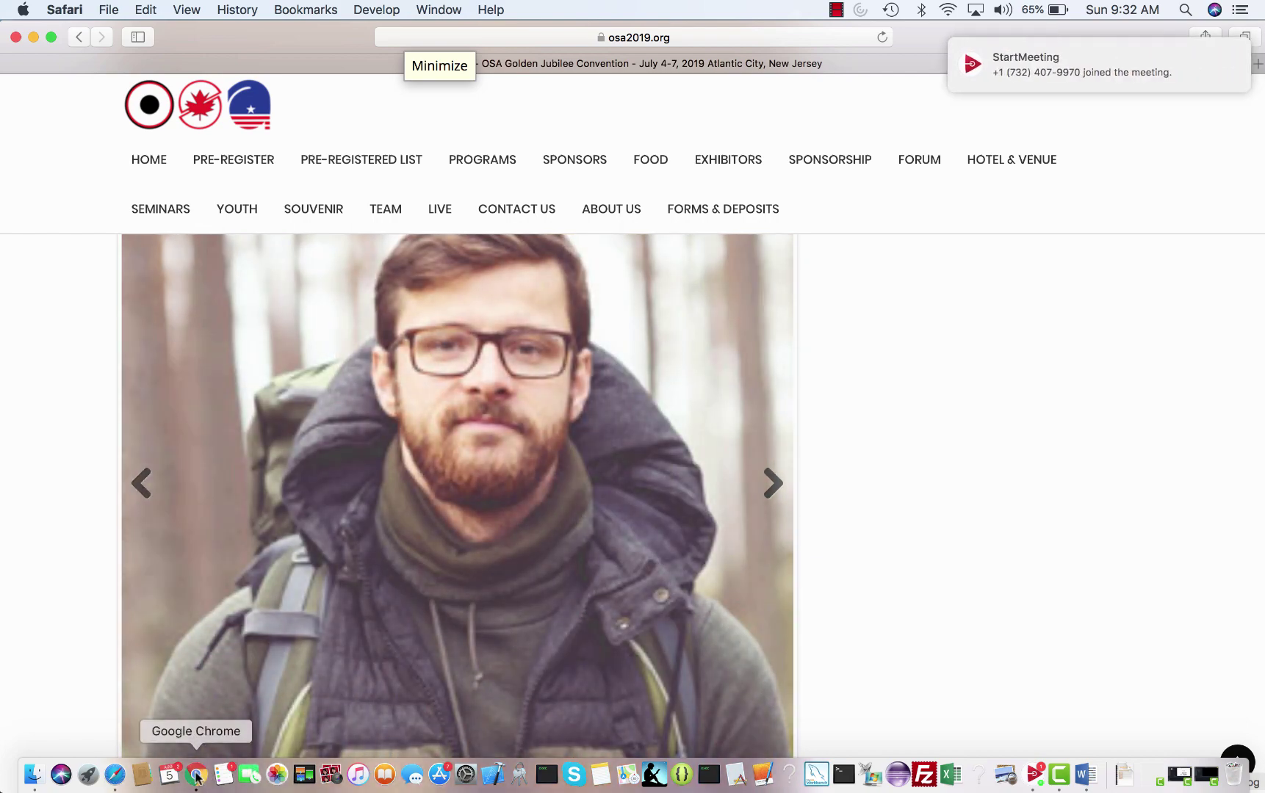
click(196, 776)
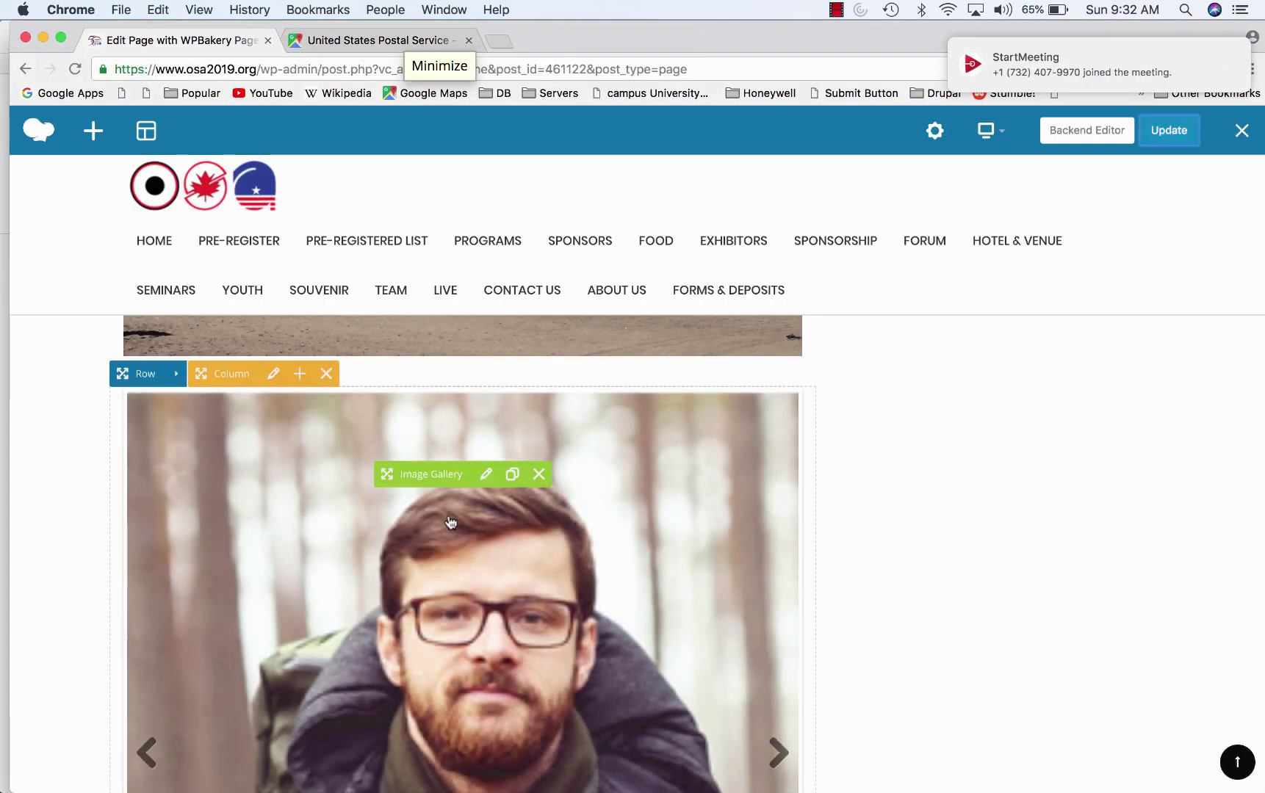
click(486, 474)
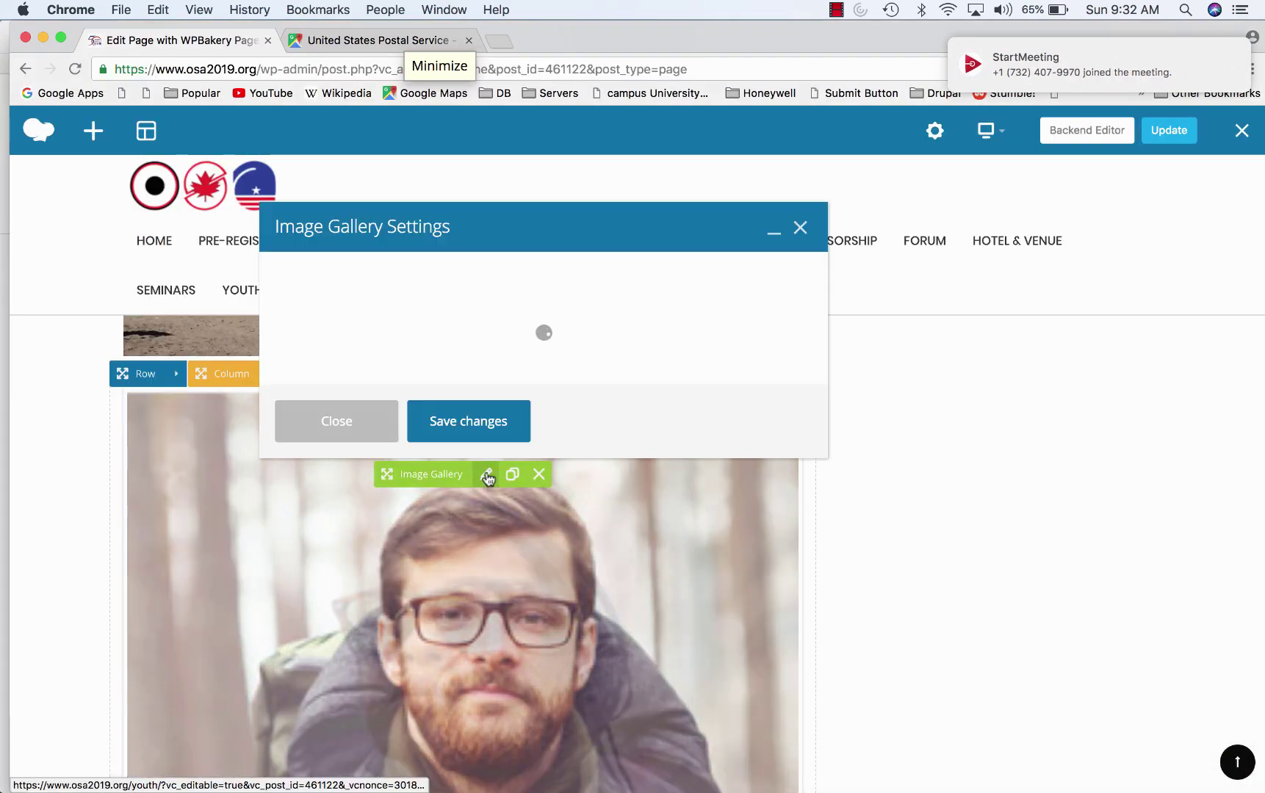
scroll(417, 552, down, 4)
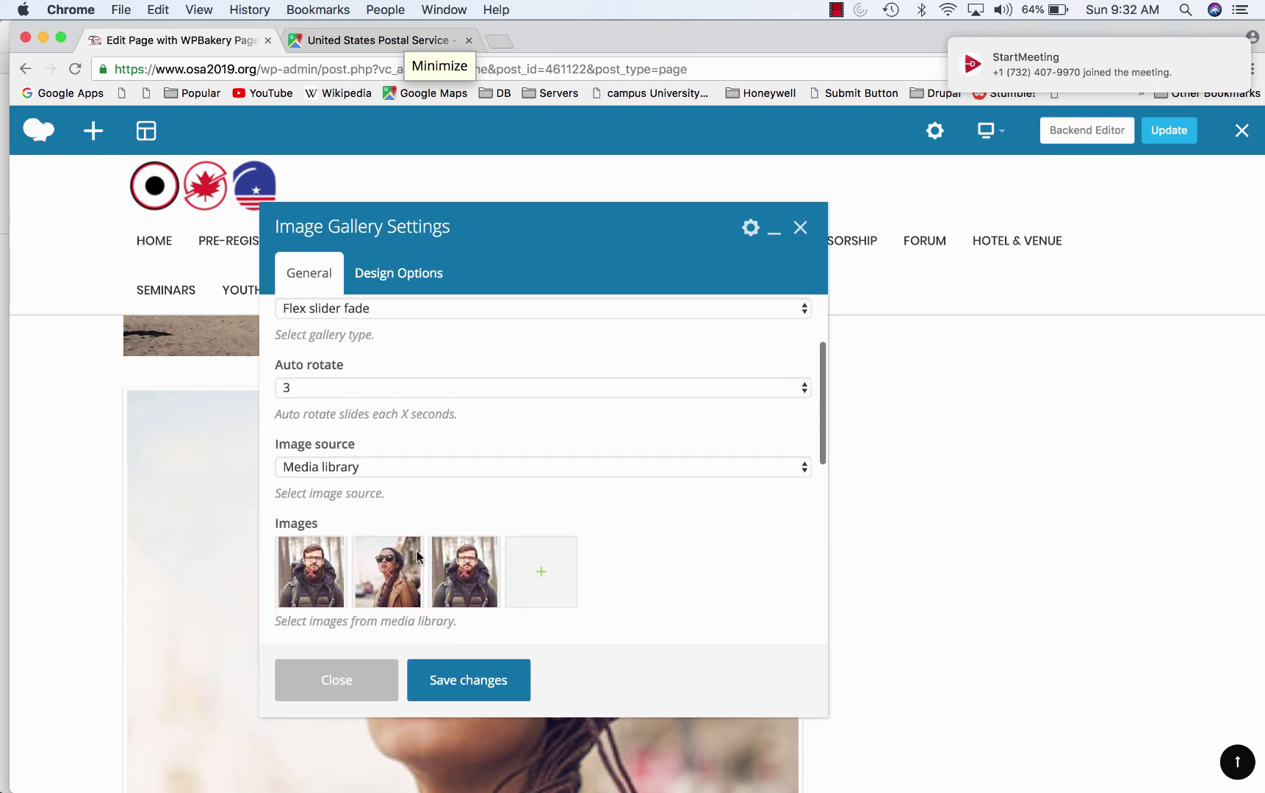
scroll(417, 552, down, 10)
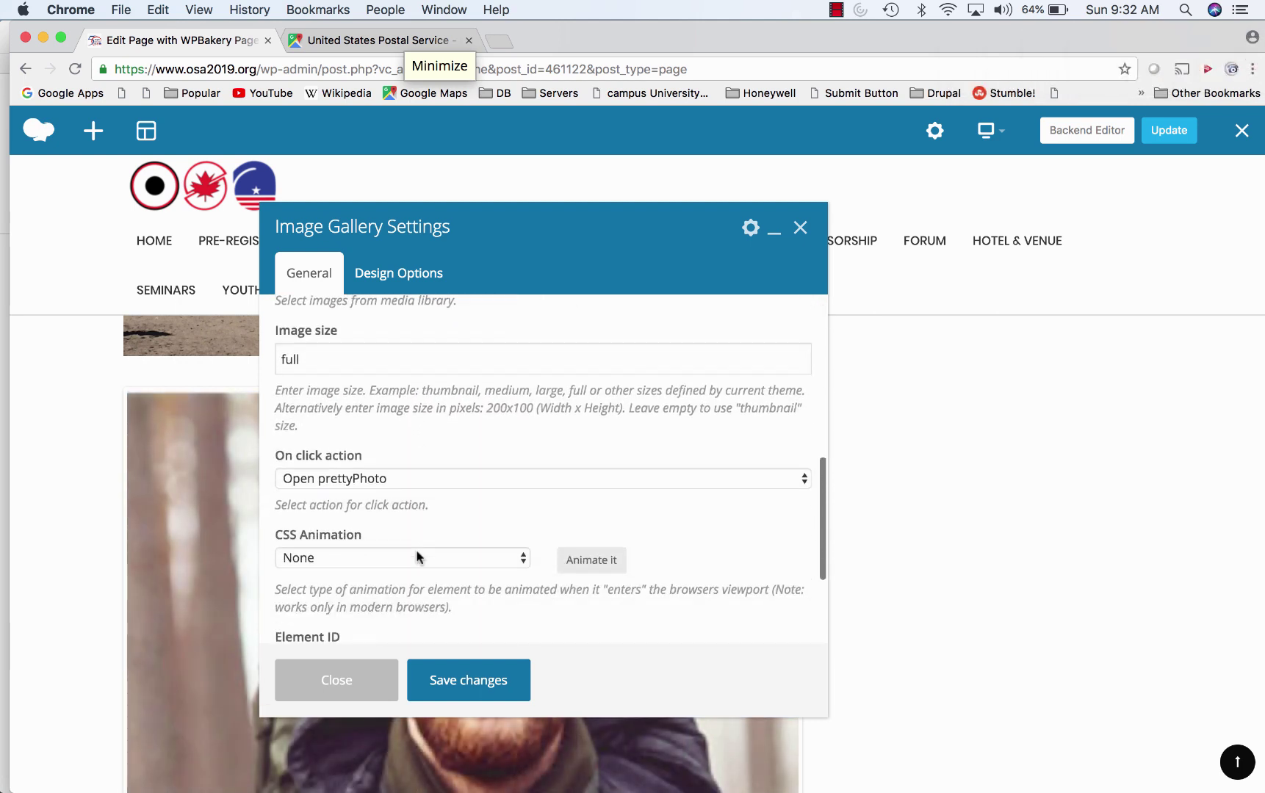
scroll(416, 556, down, 5)
scroll(417, 553, up, 8)
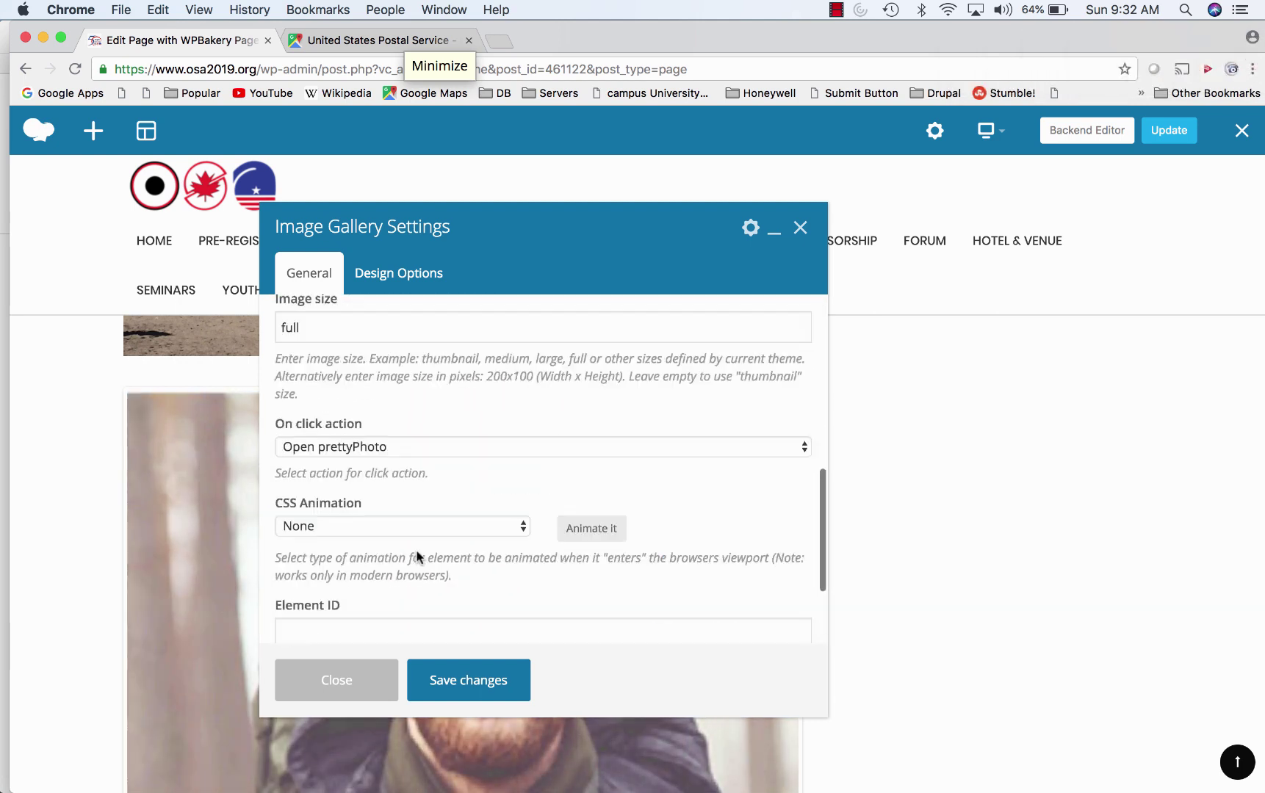
scroll(417, 557, up, 7)
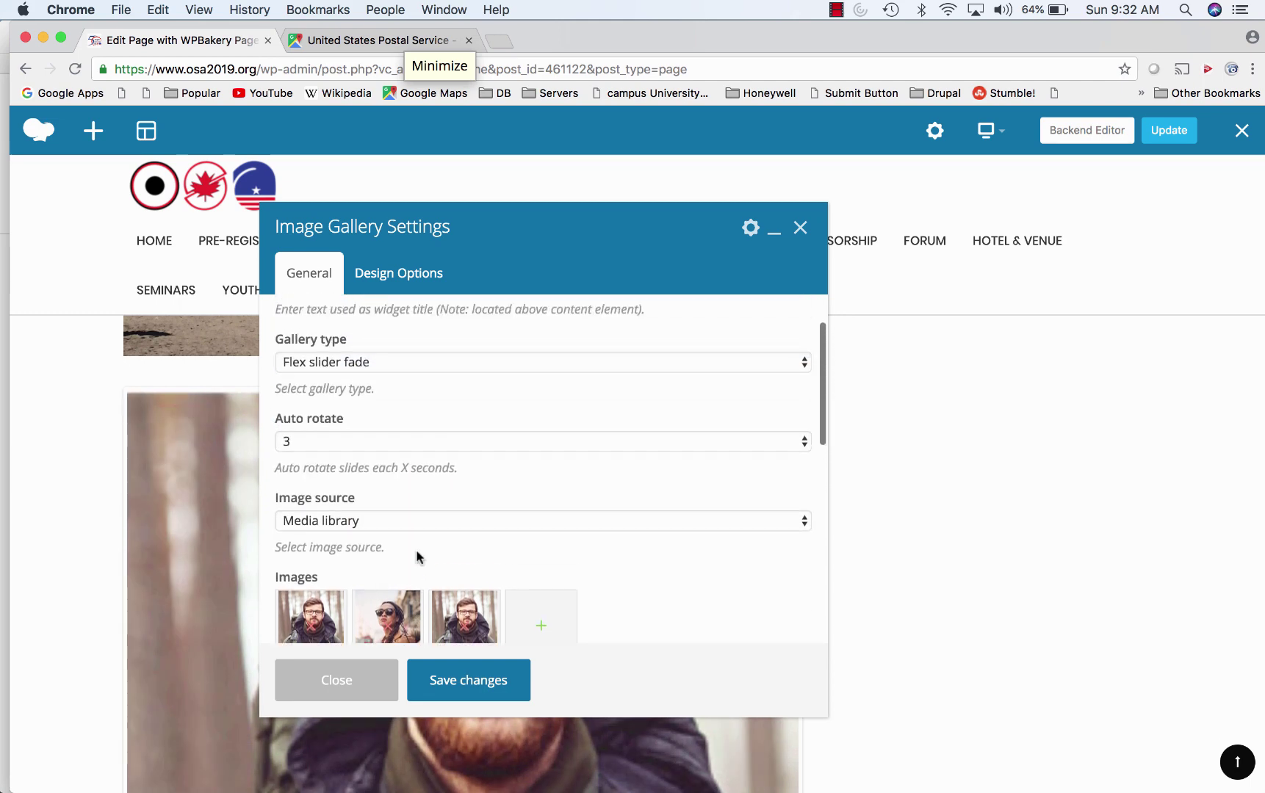
Step: Set the gallery's auto rotate to 15 seconds, keeping the Flex slider fade type, then save the element and close its settings
click(444, 443)
click(452, 443)
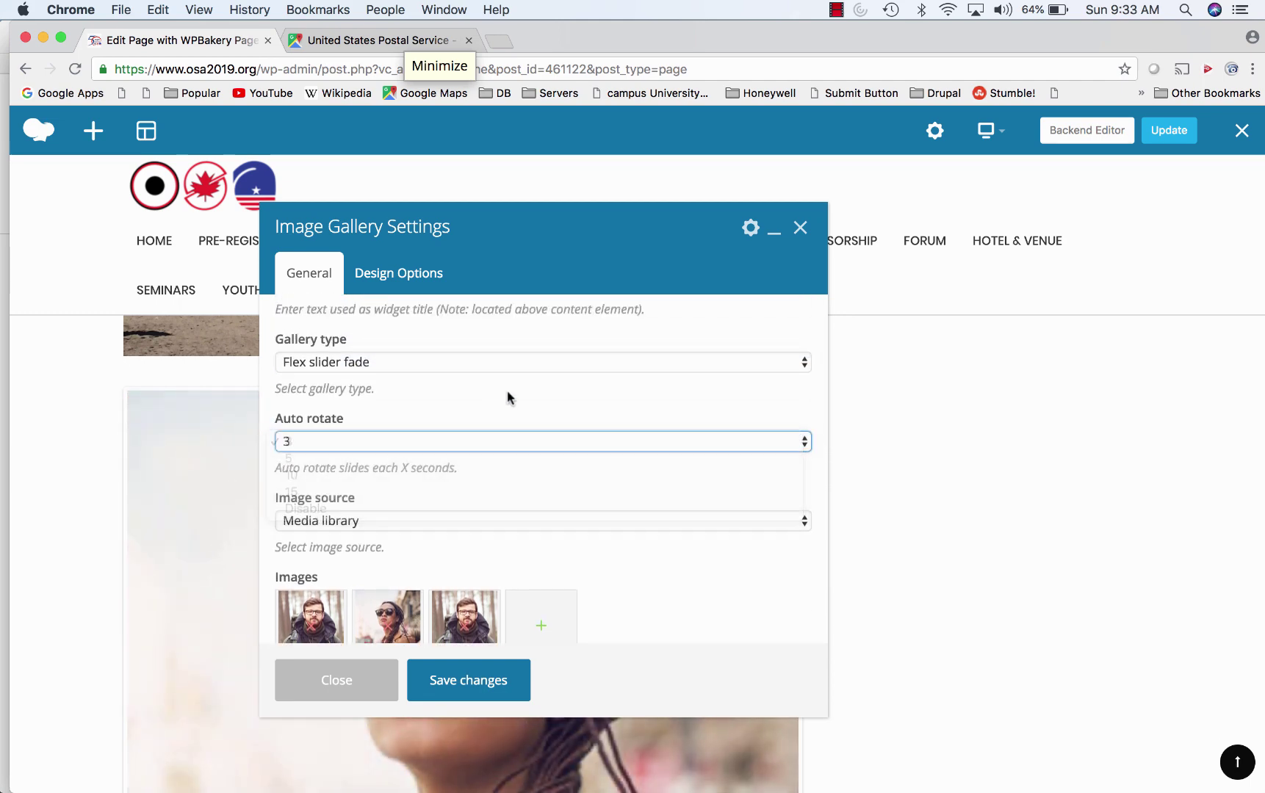
scroll(507, 397, up, 2)
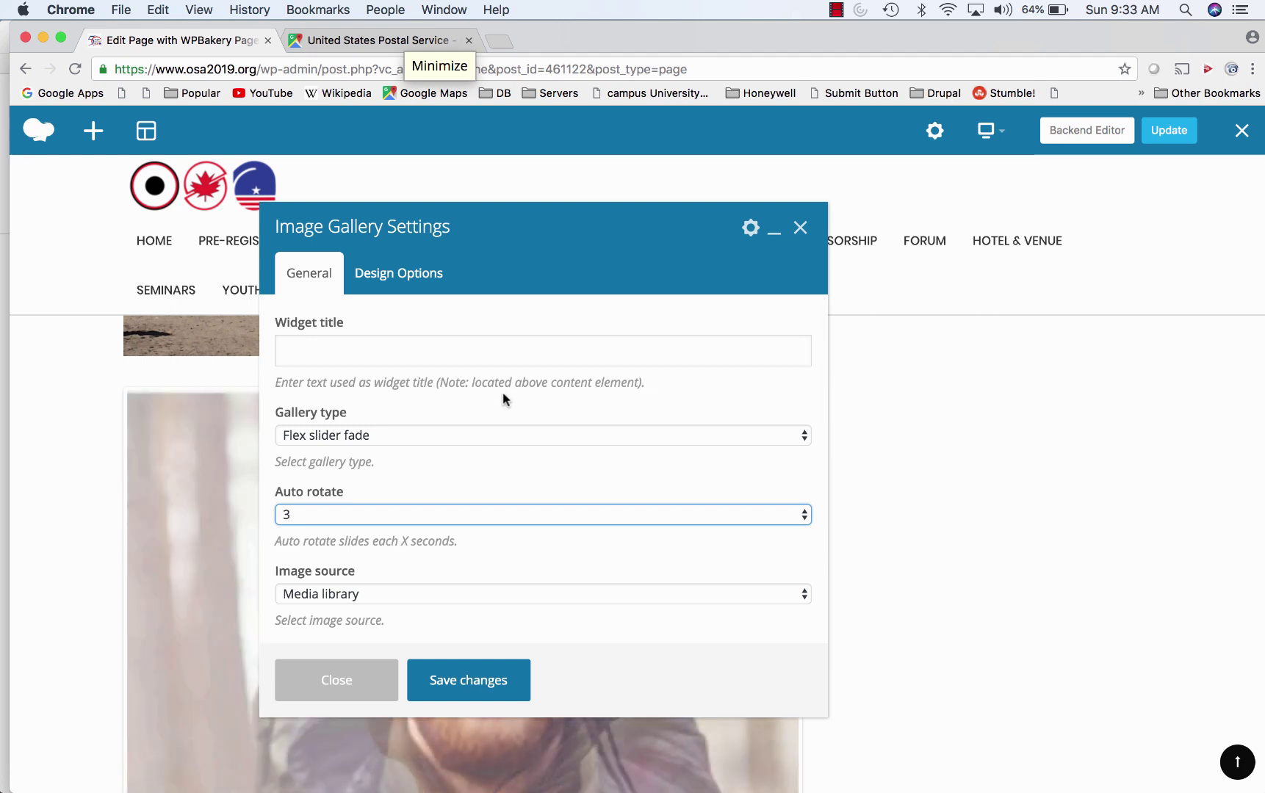
click(426, 435)
click(581, 562)
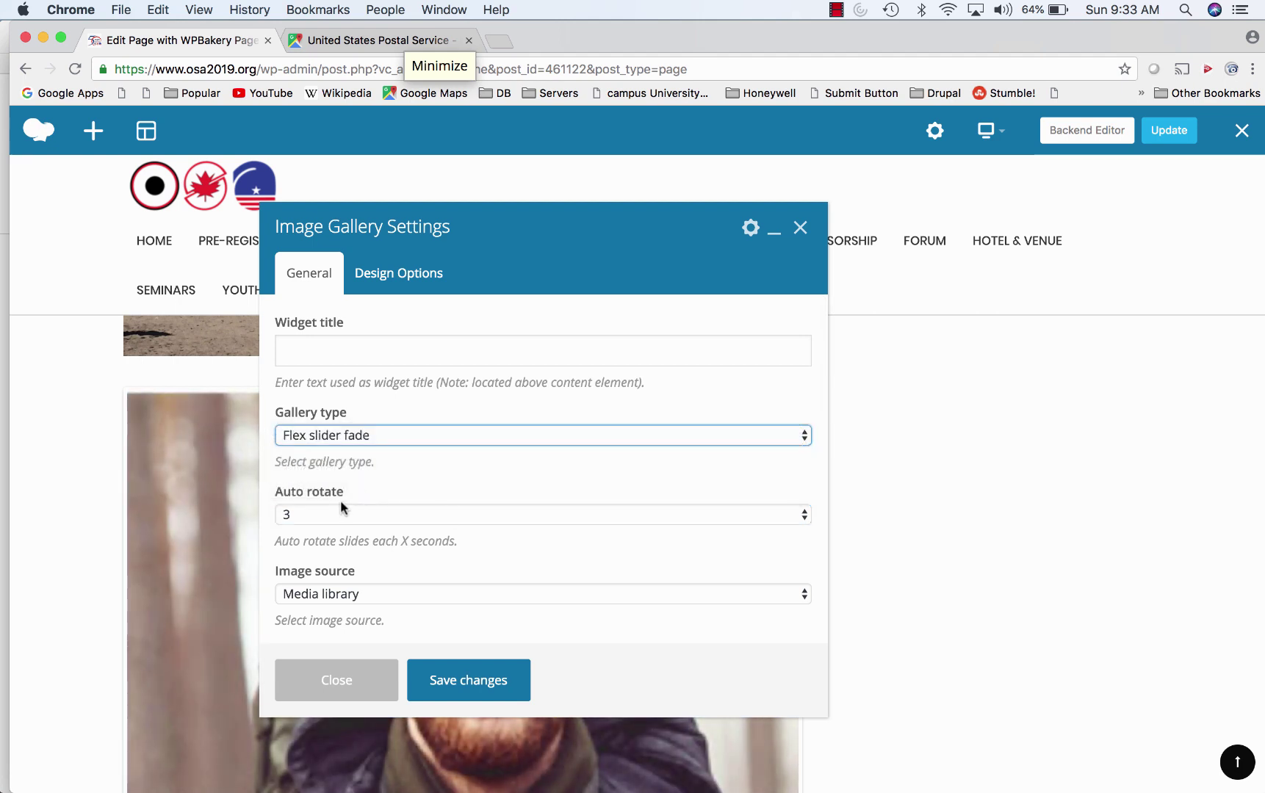
click(340, 499)
click(330, 514)
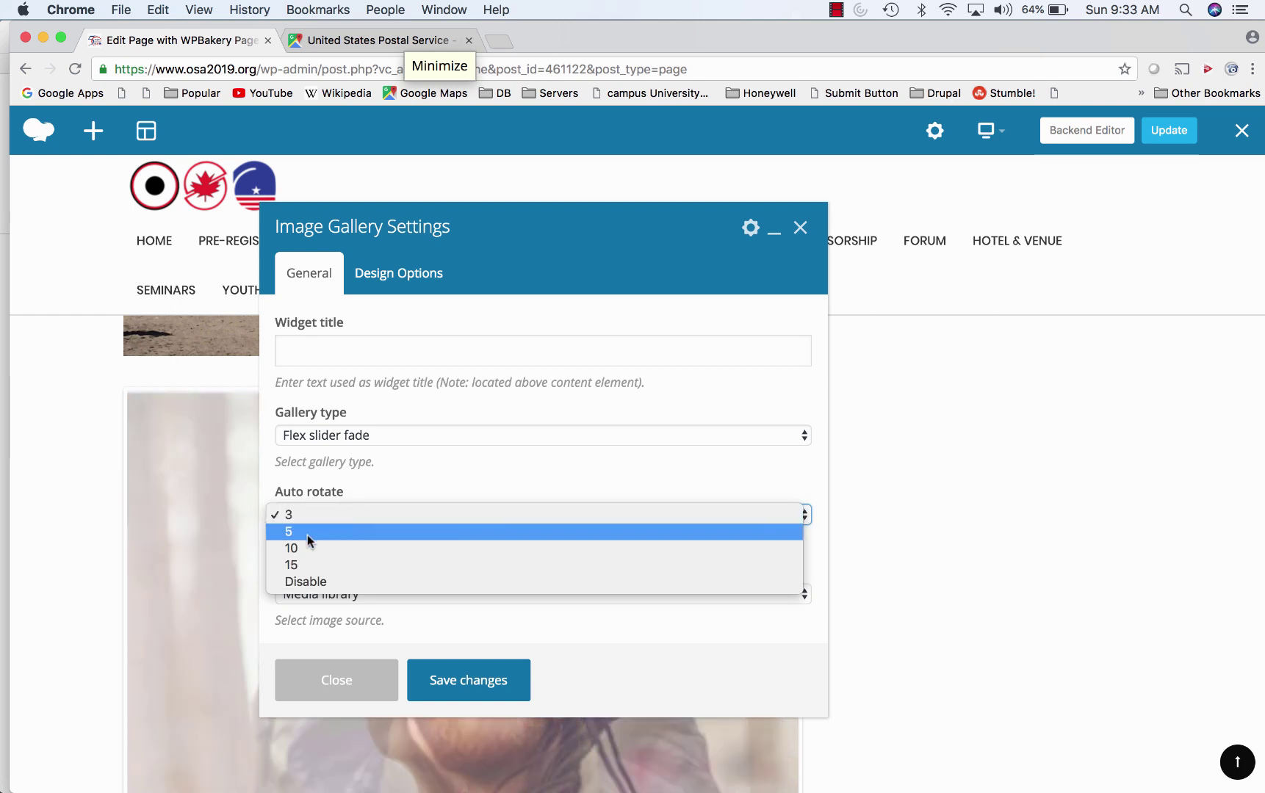
click(301, 565)
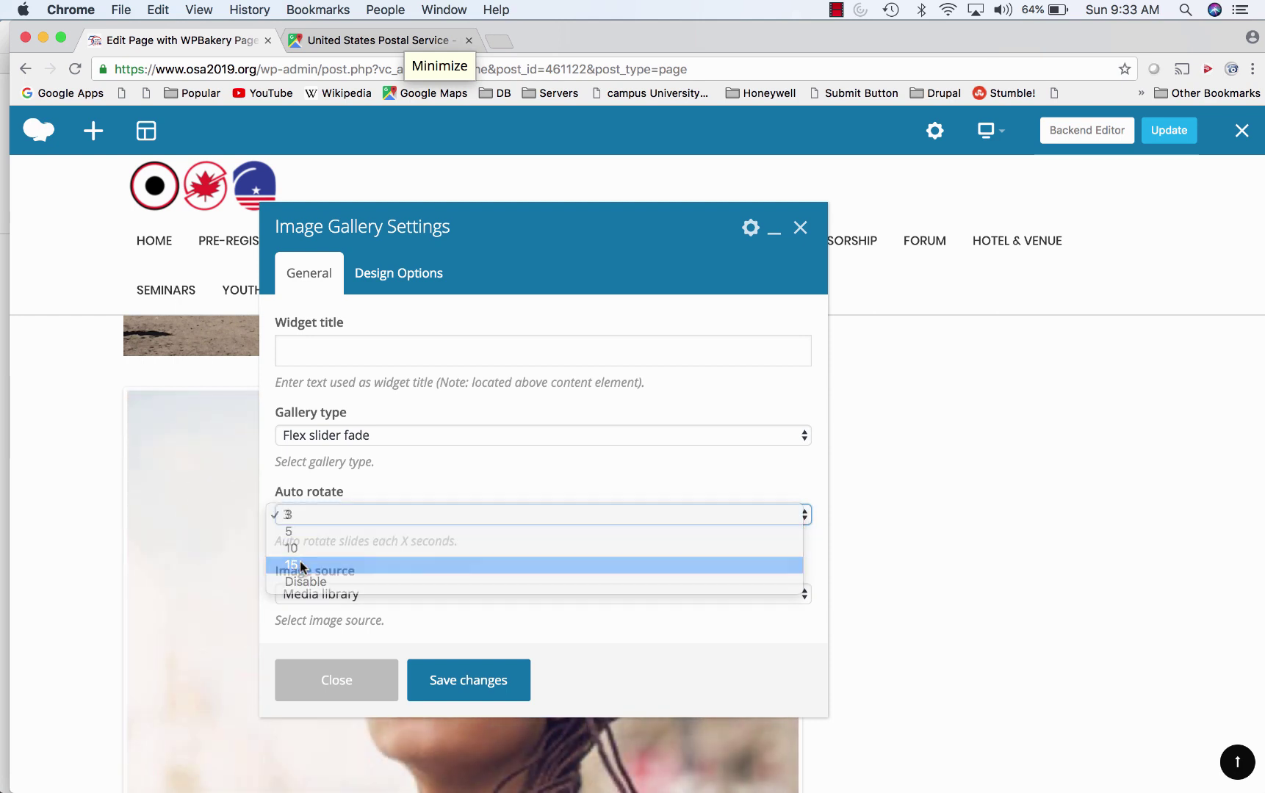
click(464, 684)
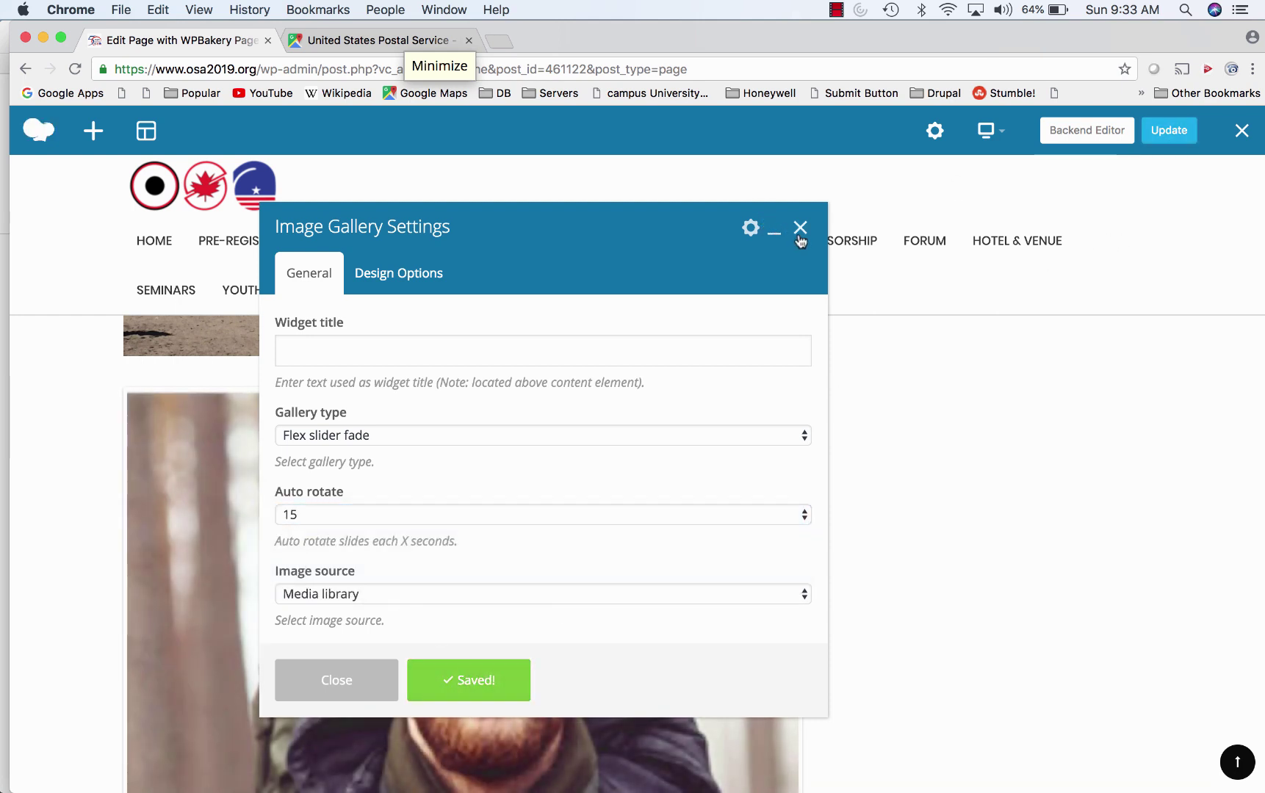
click(799, 236)
Step: Update the page, switch to Safari, and reload the live Youth page to check the gallery's rotation
mouse_move(169, 780)
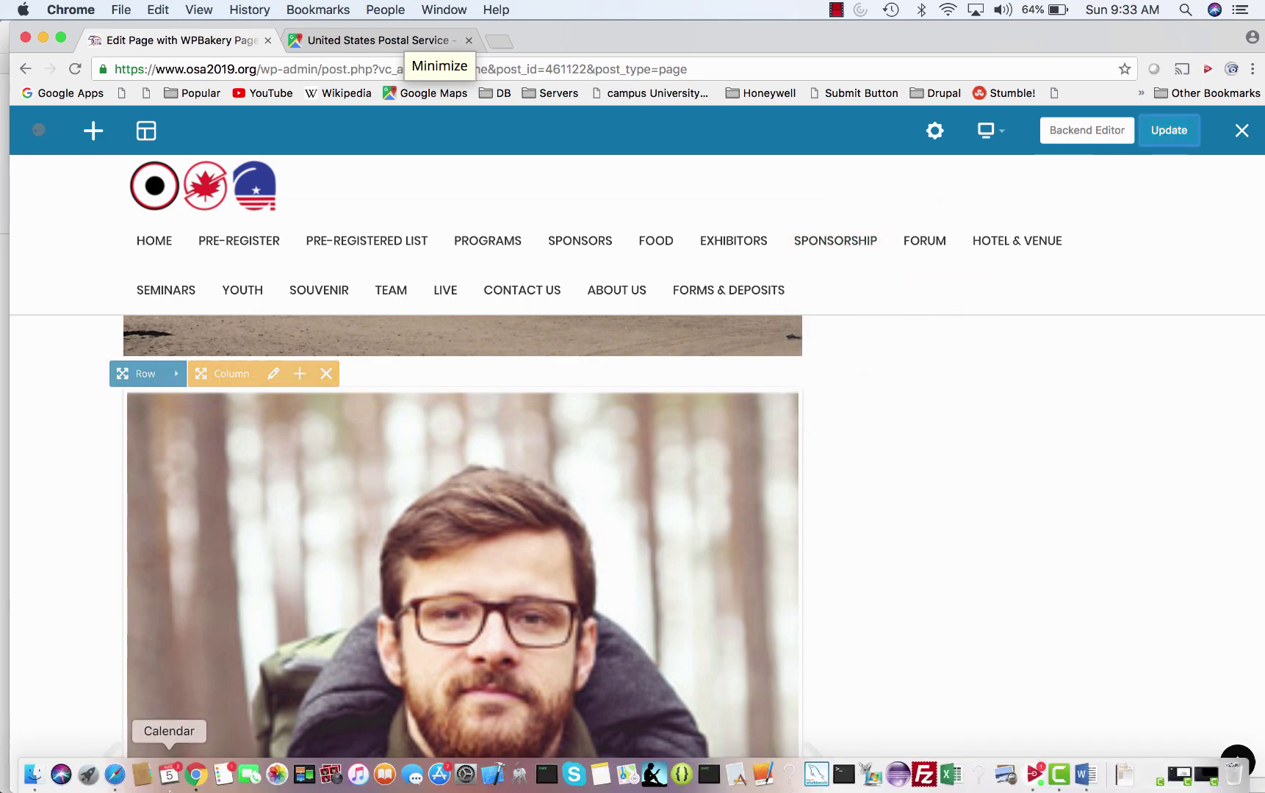
click(116, 775)
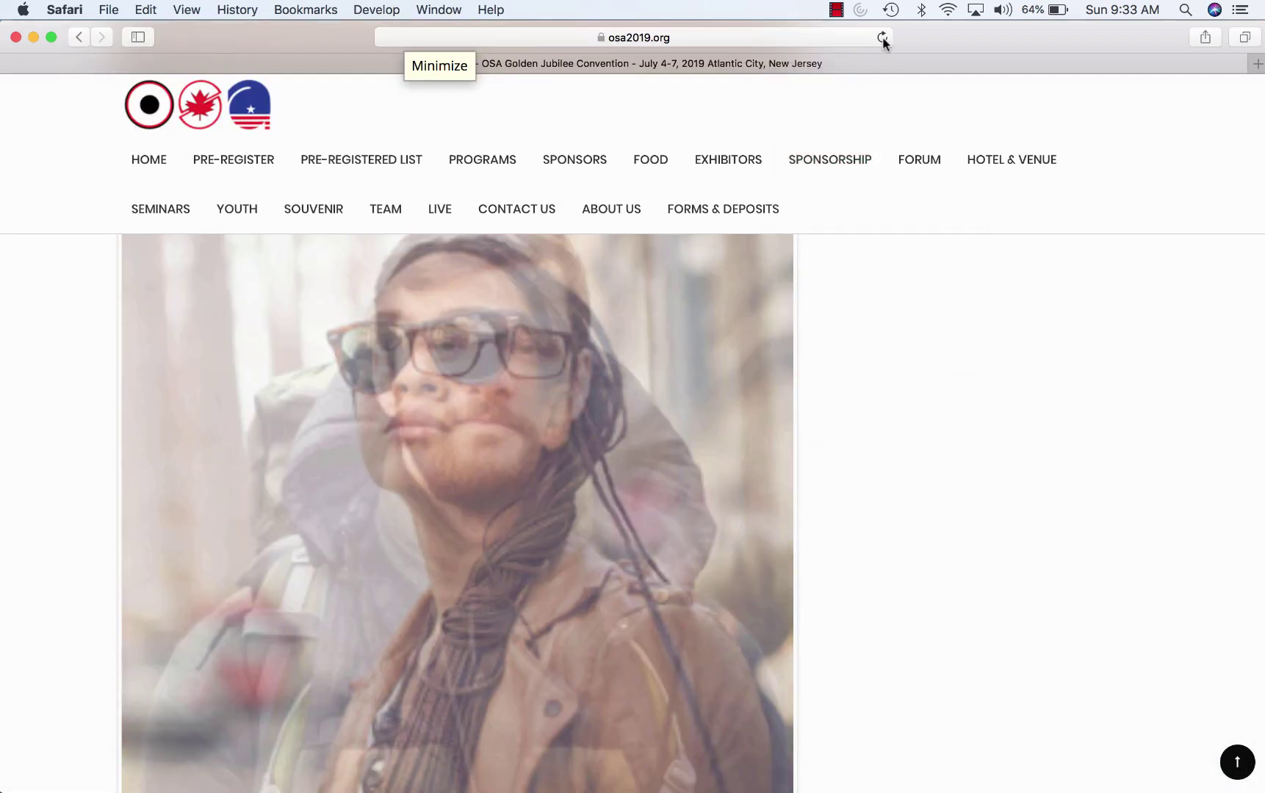
click(882, 37)
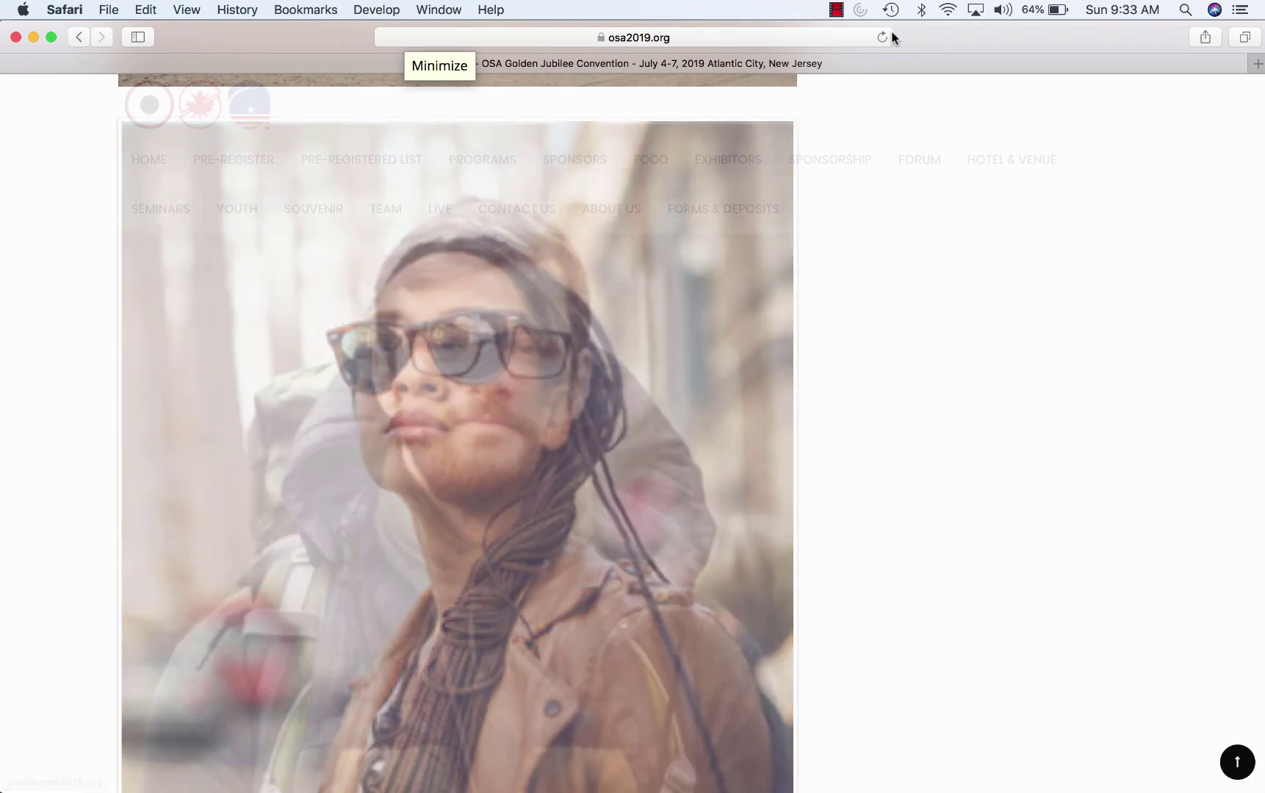
click(881, 37)
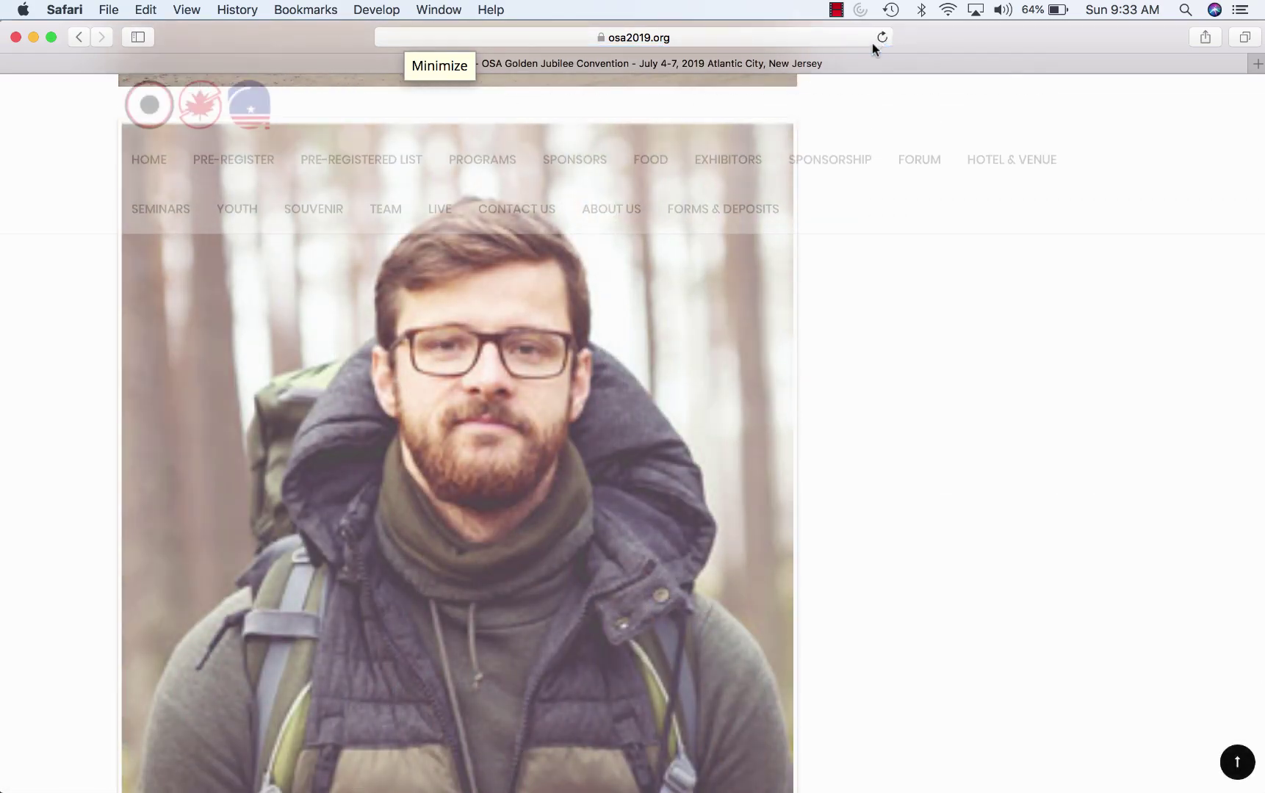
scroll(761, 267, up, 5)
scroll(761, 267, down, 3)
scroll(761, 267, down, 1)
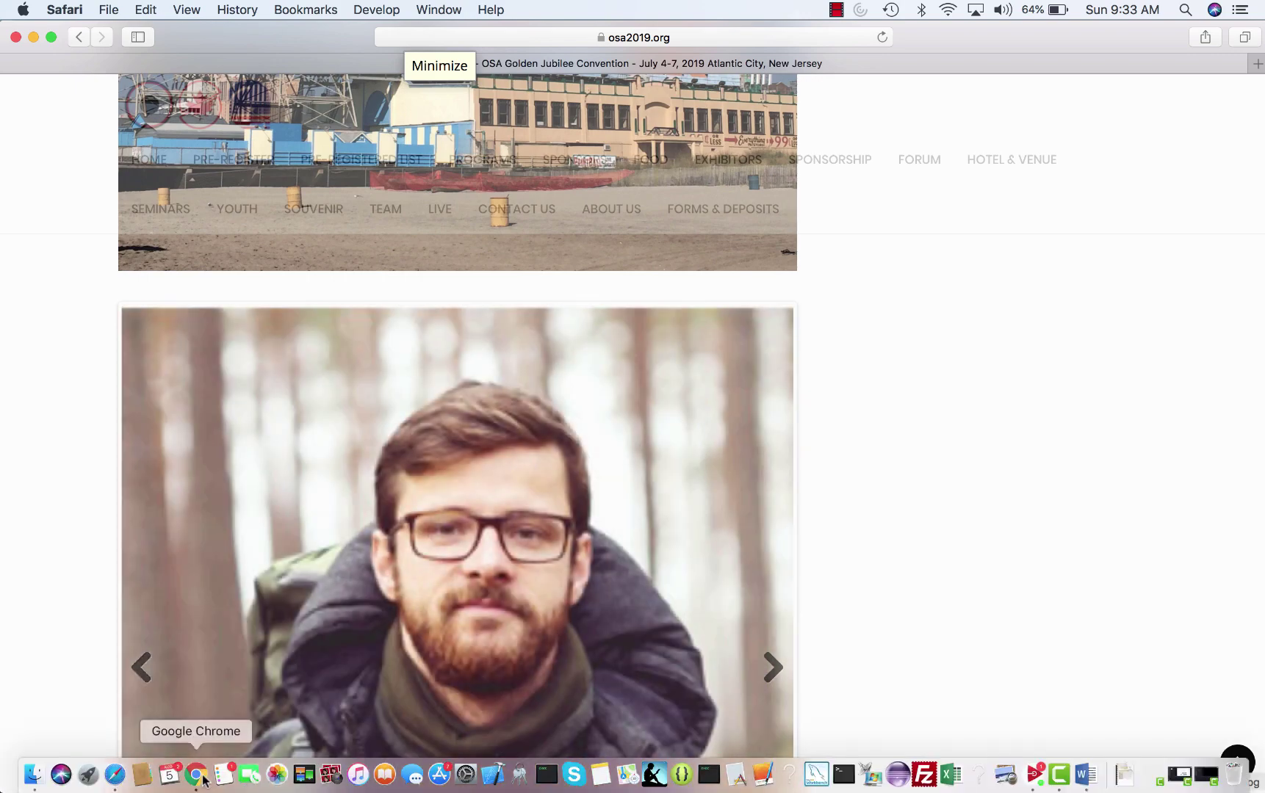
Step: Switch back to Chrome, add a Raw HTML element to the empty row below the gallery, and save it with its default content
click(195, 777)
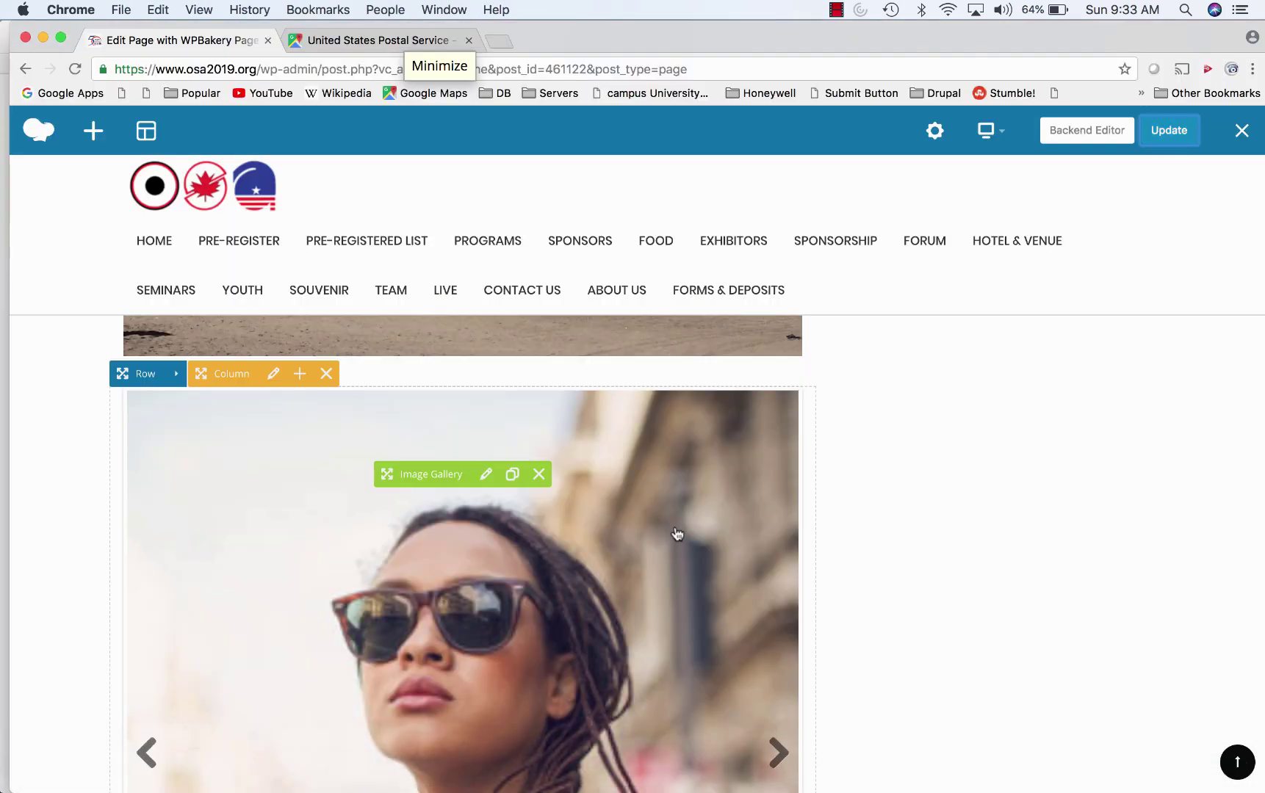
scroll(677, 533, down, 10)
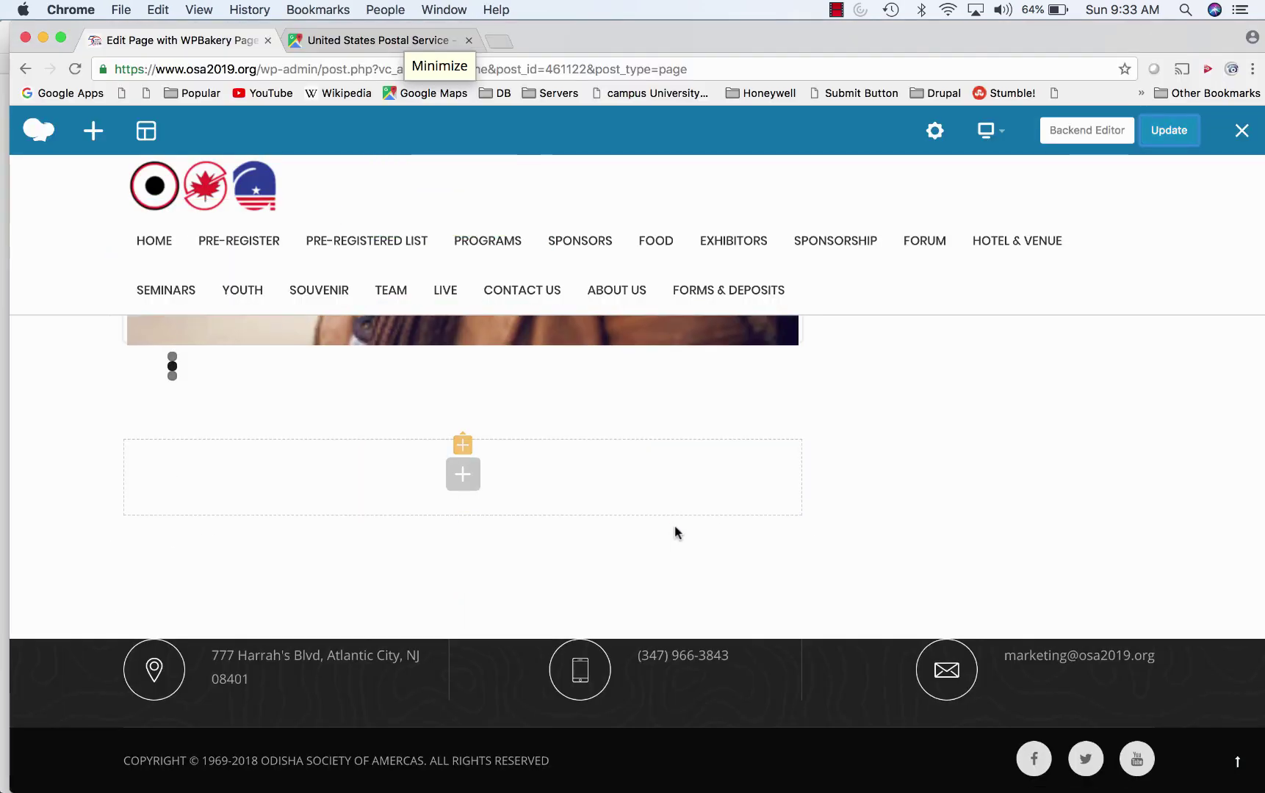
click(464, 457)
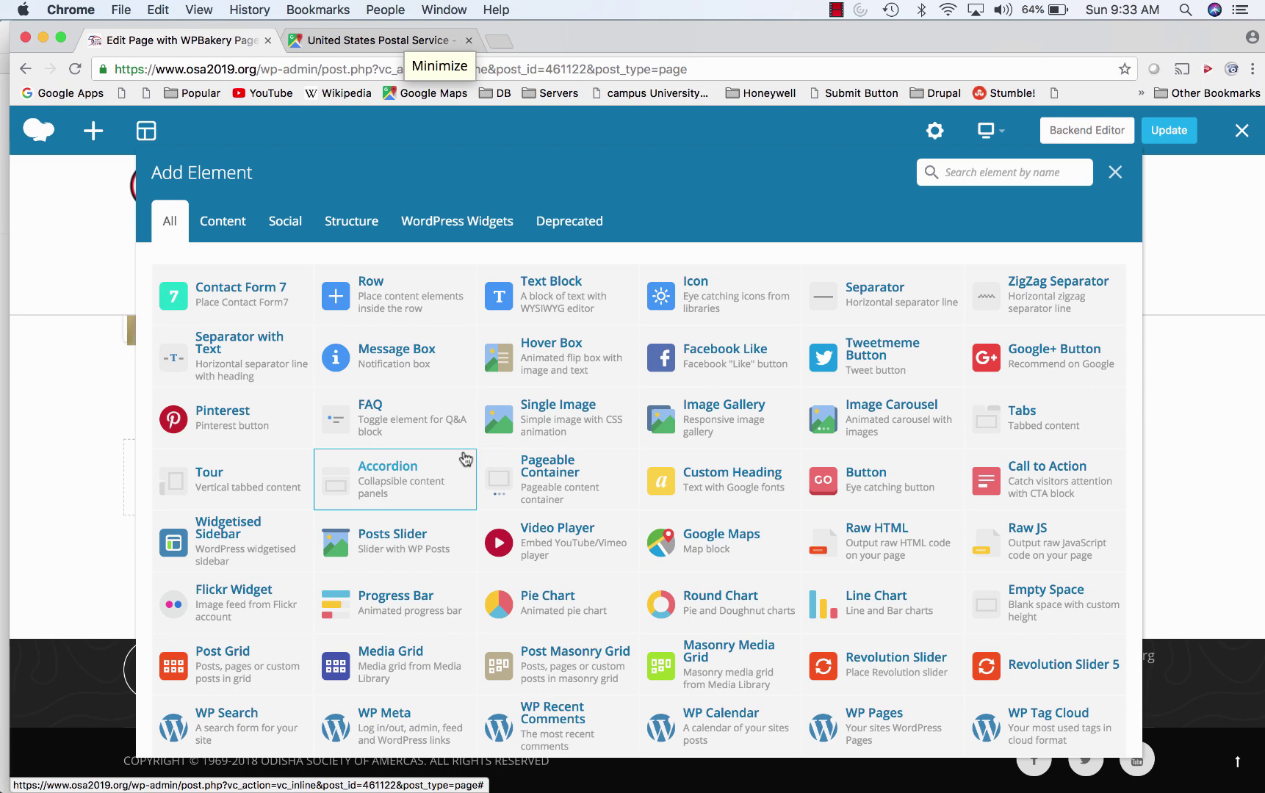
scroll(464, 459, down, 2)
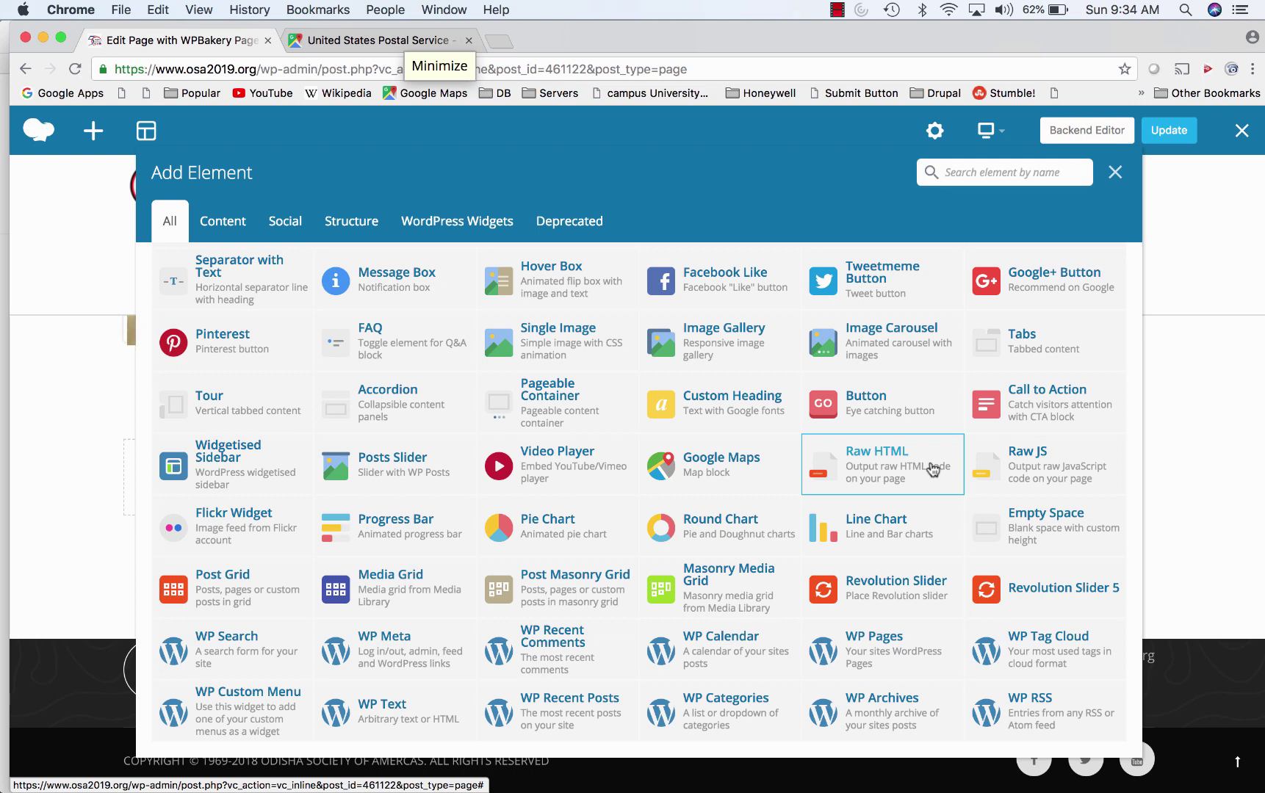
click(933, 470)
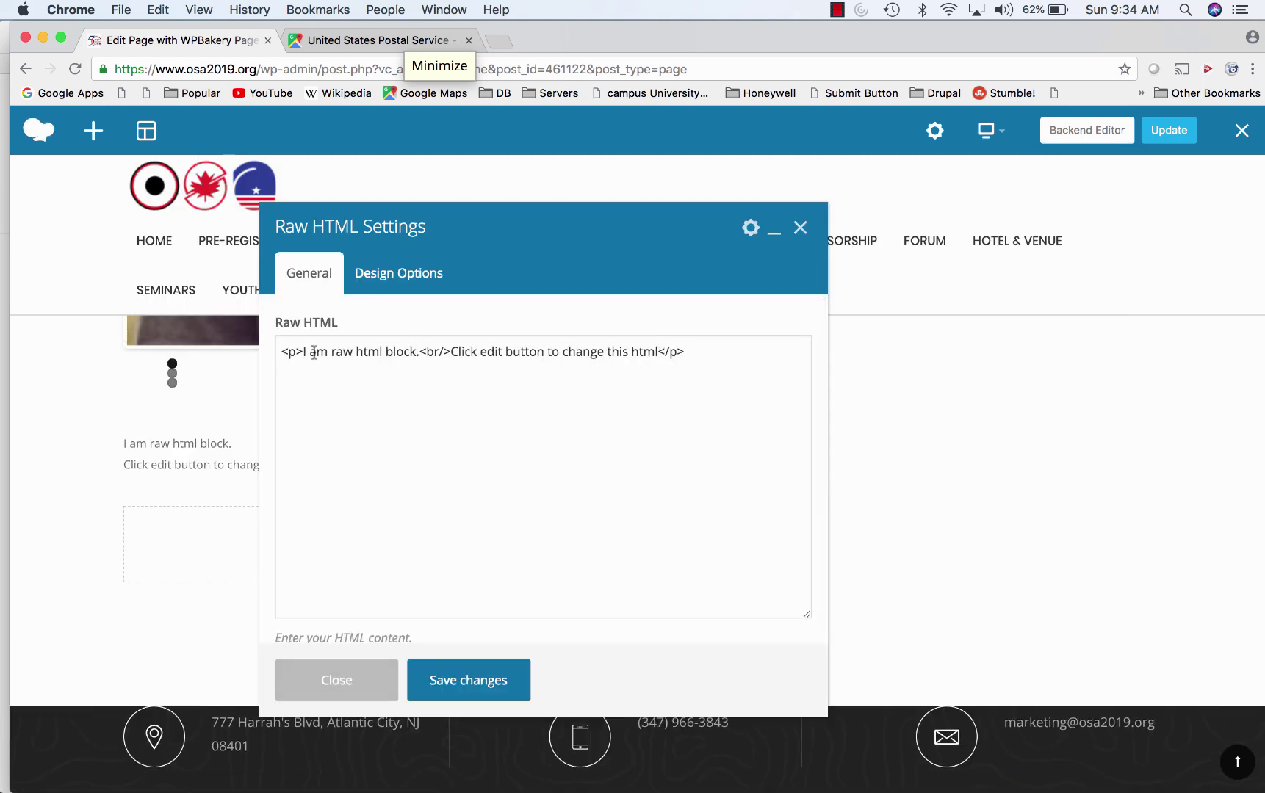
drag(303, 352, 366, 353)
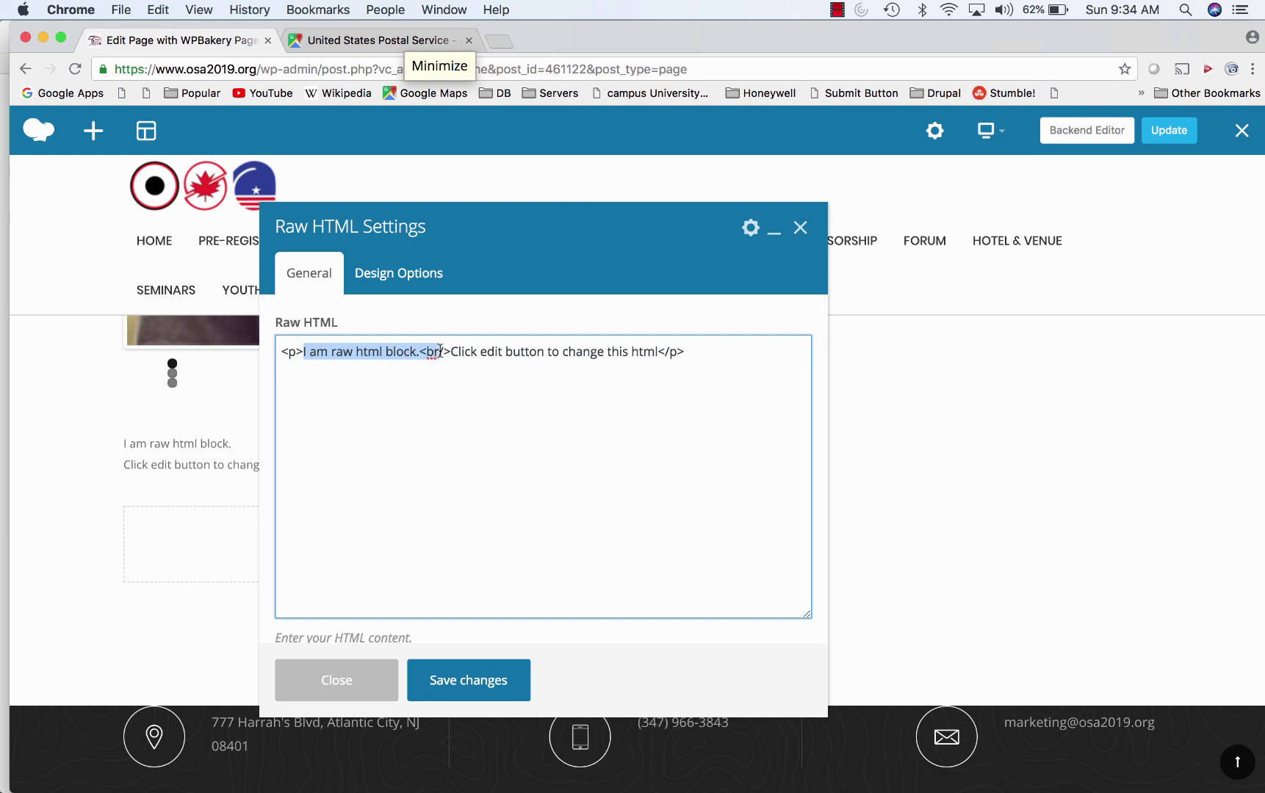
click(454, 680)
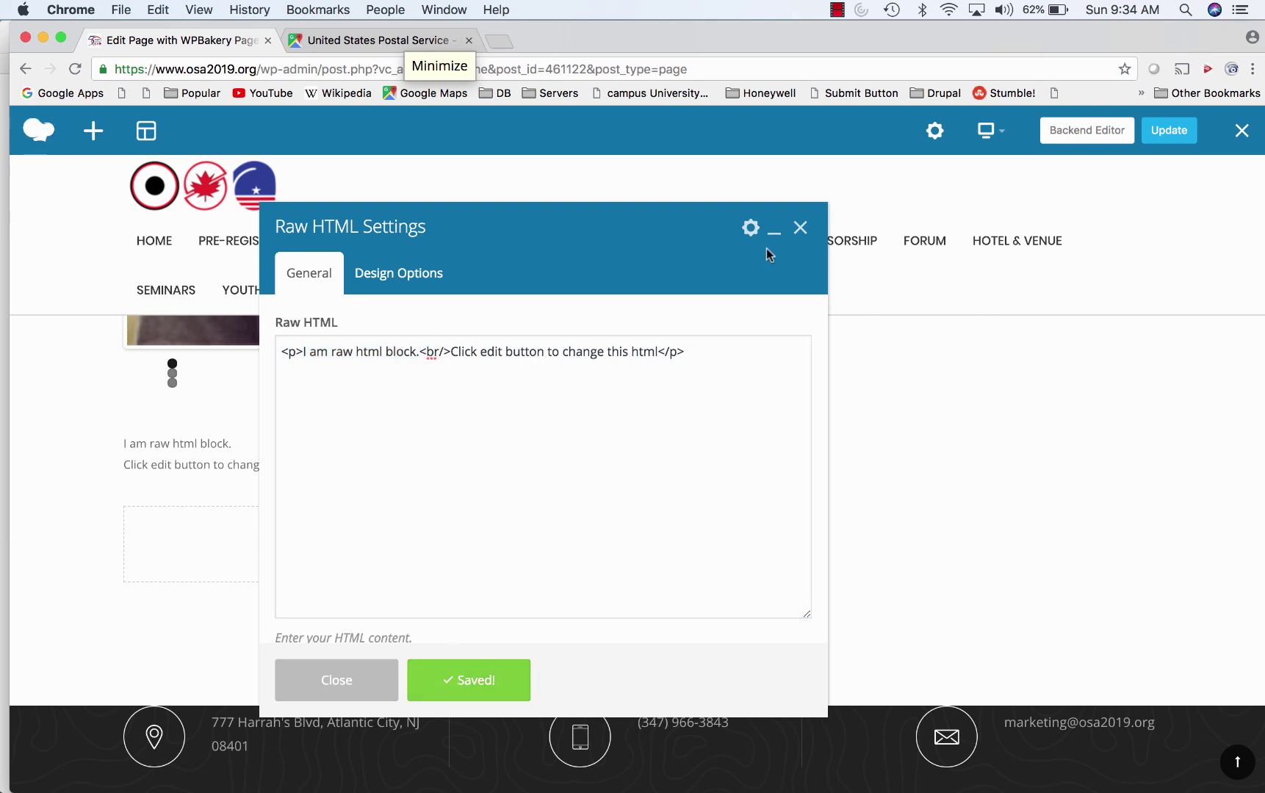
click(799, 227)
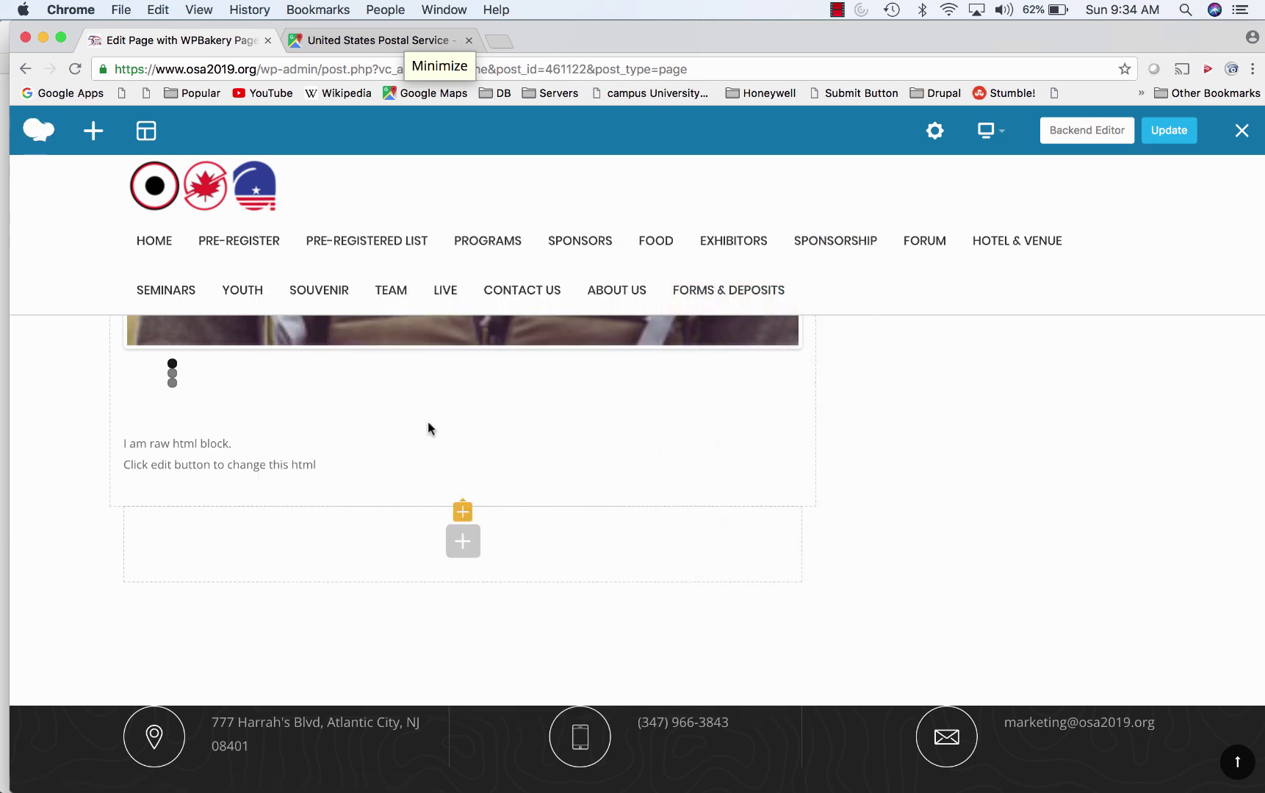
Step: Add an Accordion element to the empty row below the raw HTML block
click(462, 534)
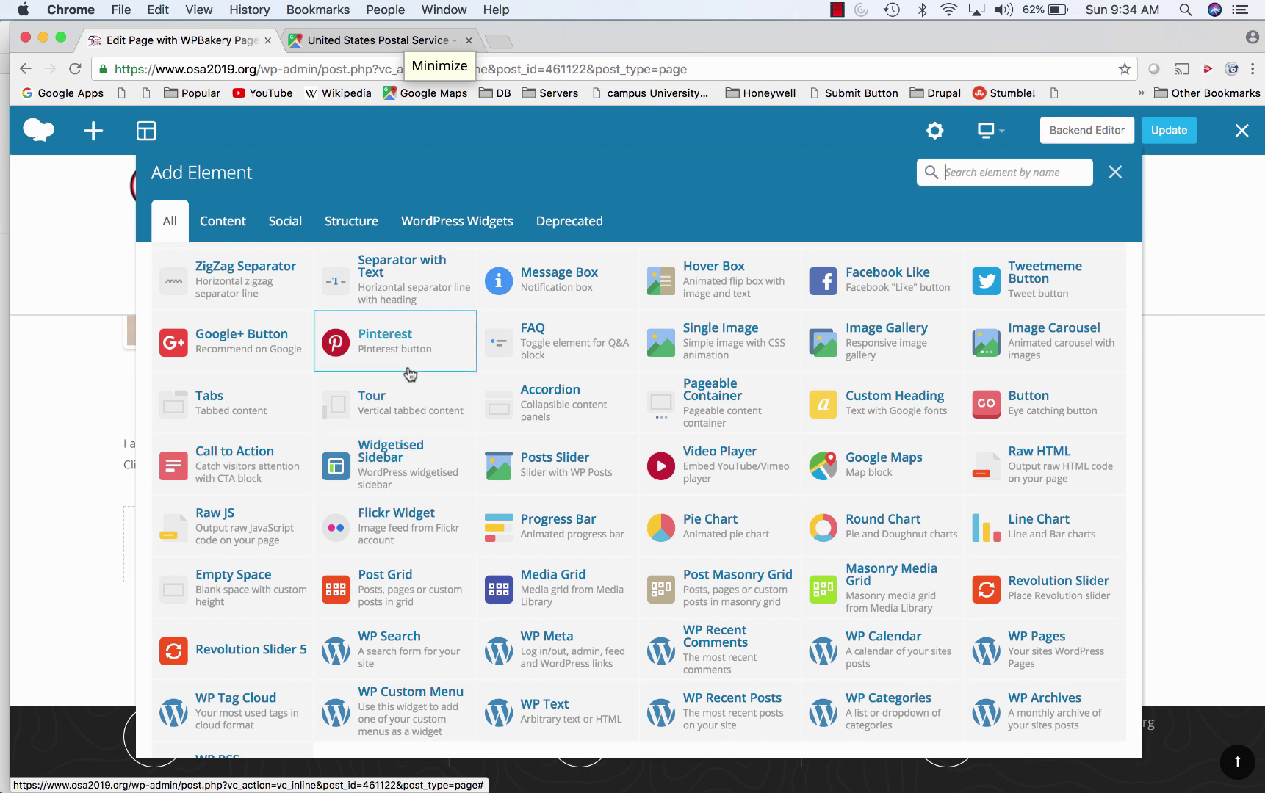
scroll(410, 375, up, 2)
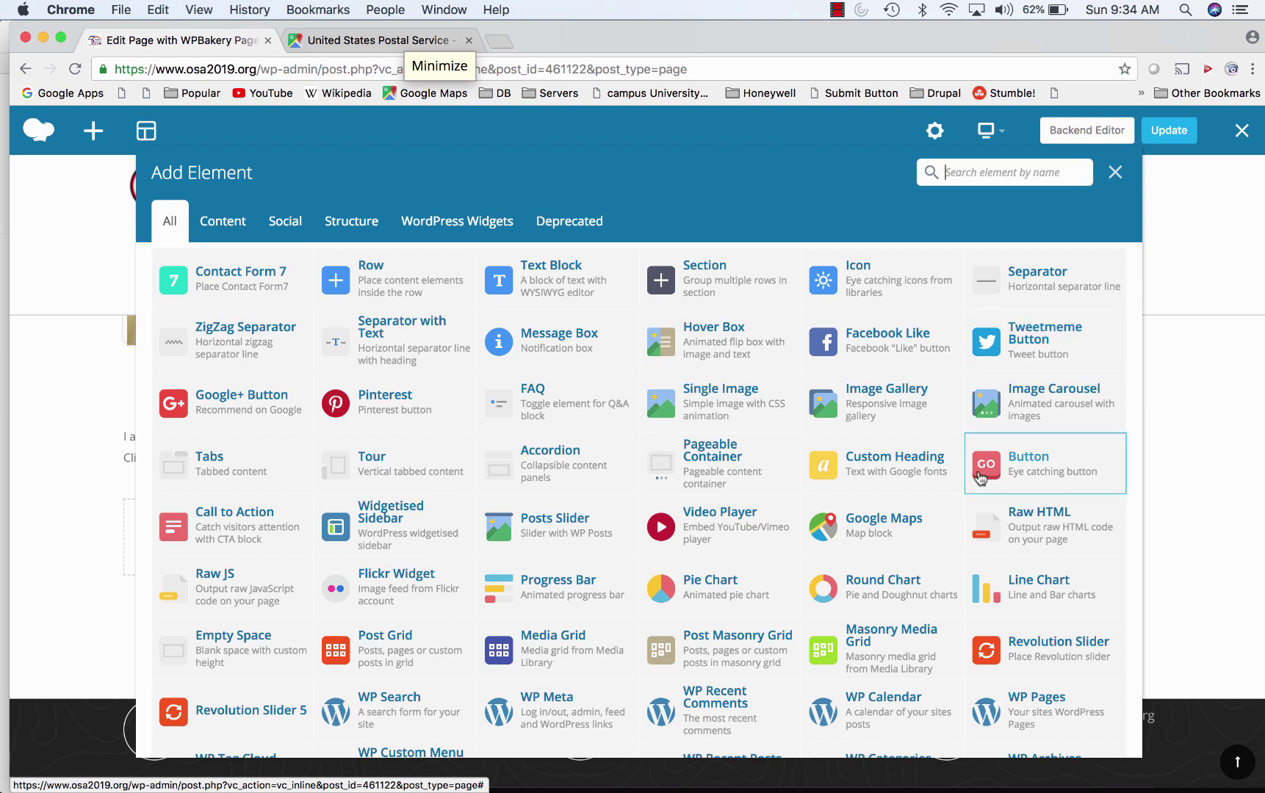
scroll(979, 478, down, 2)
scroll(979, 477, down, 1)
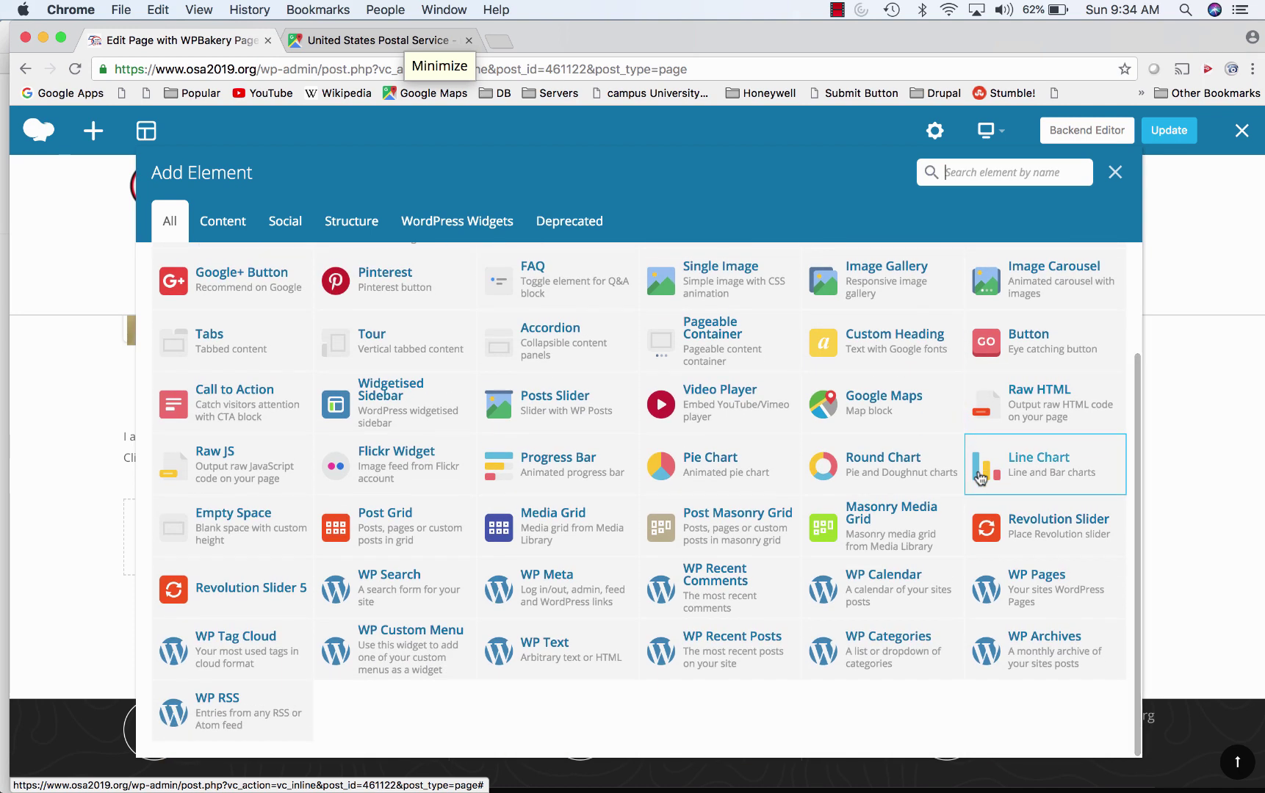
scroll(979, 478, up, 3)
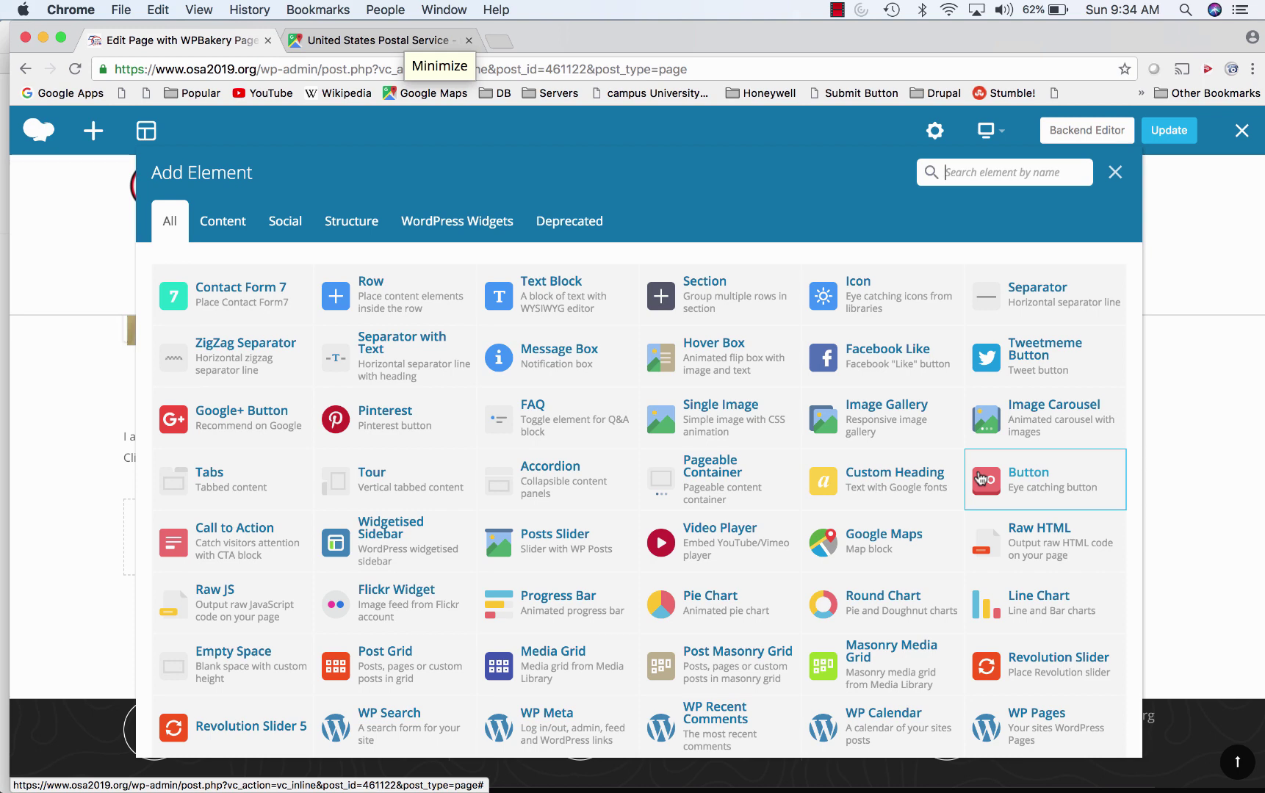
click(570, 475)
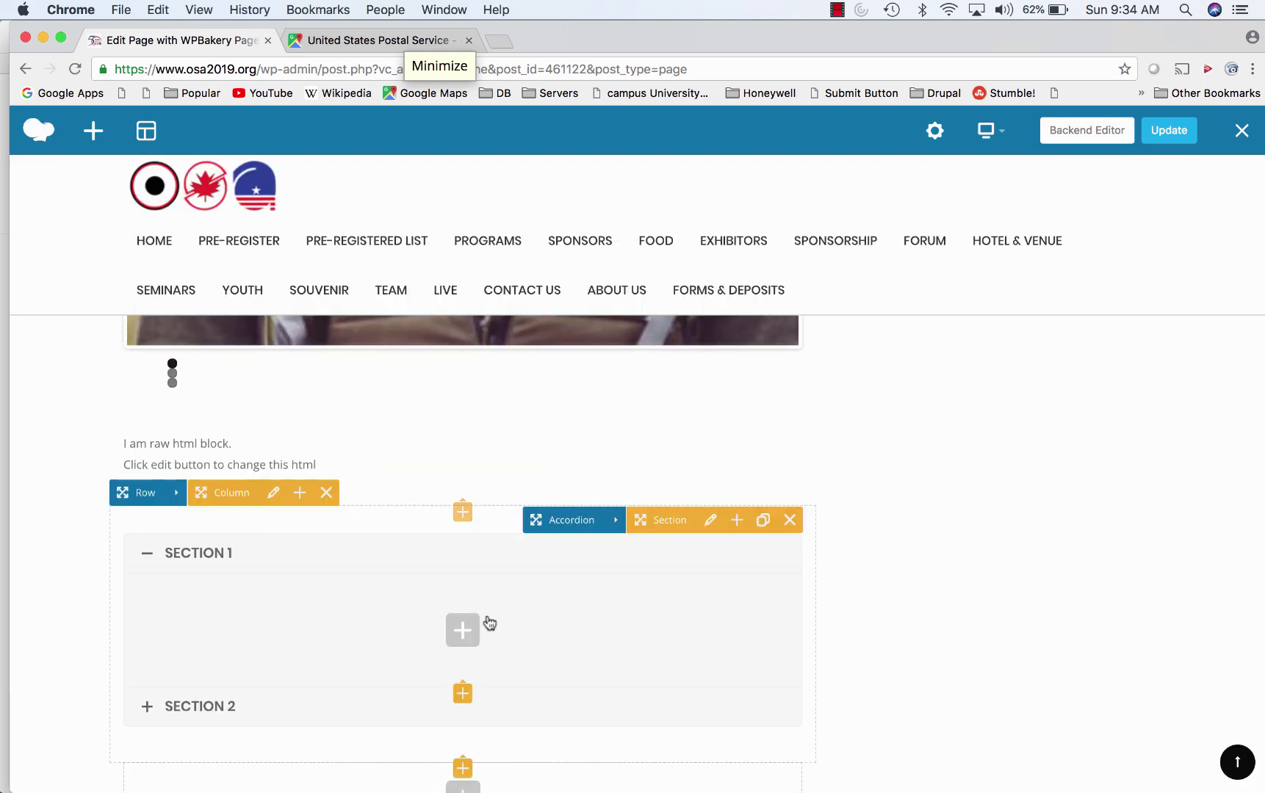
Step: Update the page, then reload the live Youth page in Safari to check the raw HTML block and accordion
click(1168, 130)
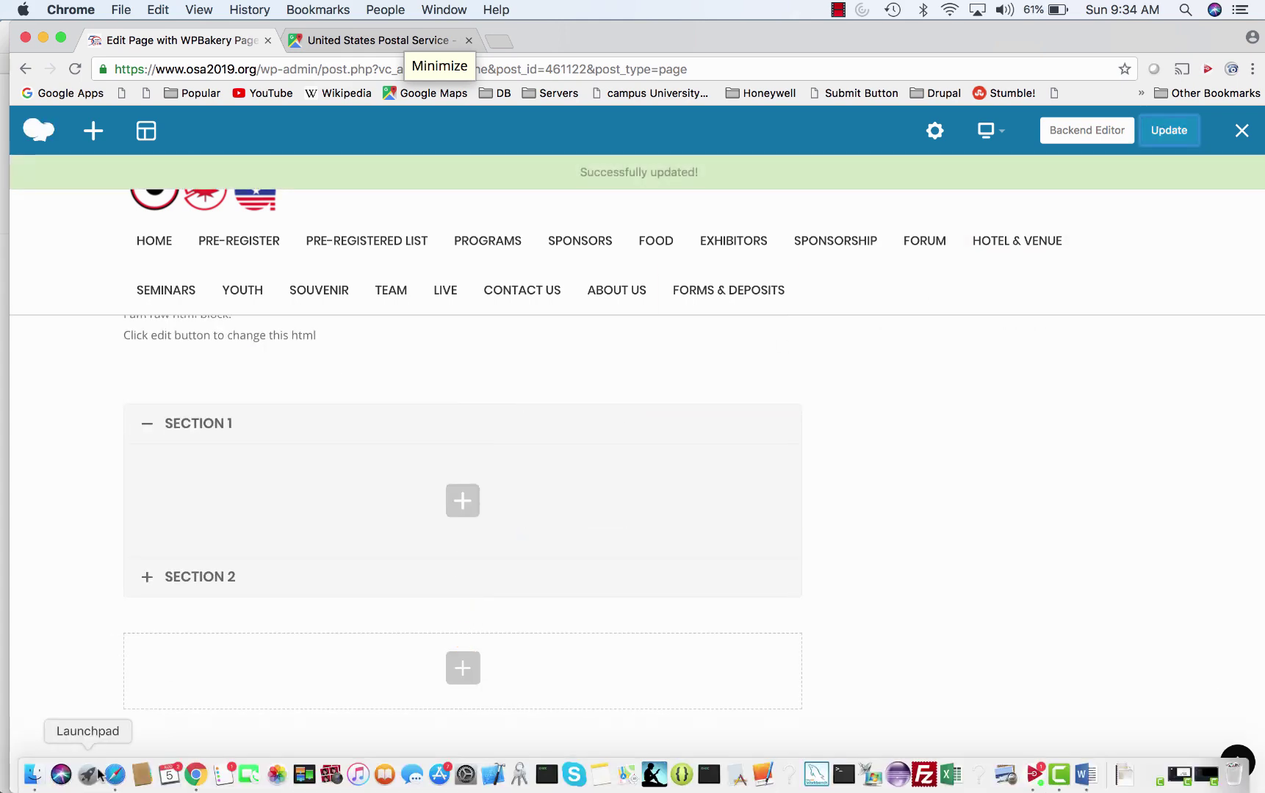
click(115, 774)
scroll(500, 488, down, 10)
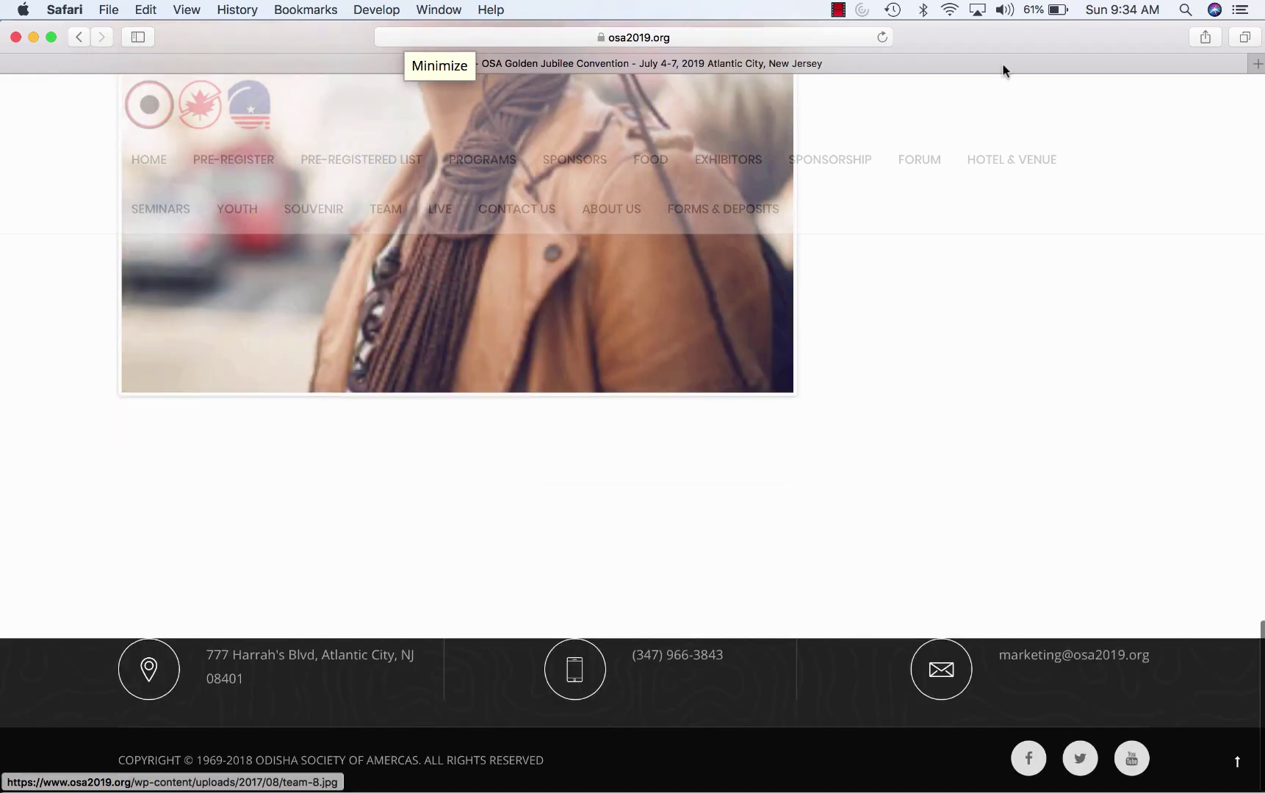
click(883, 37)
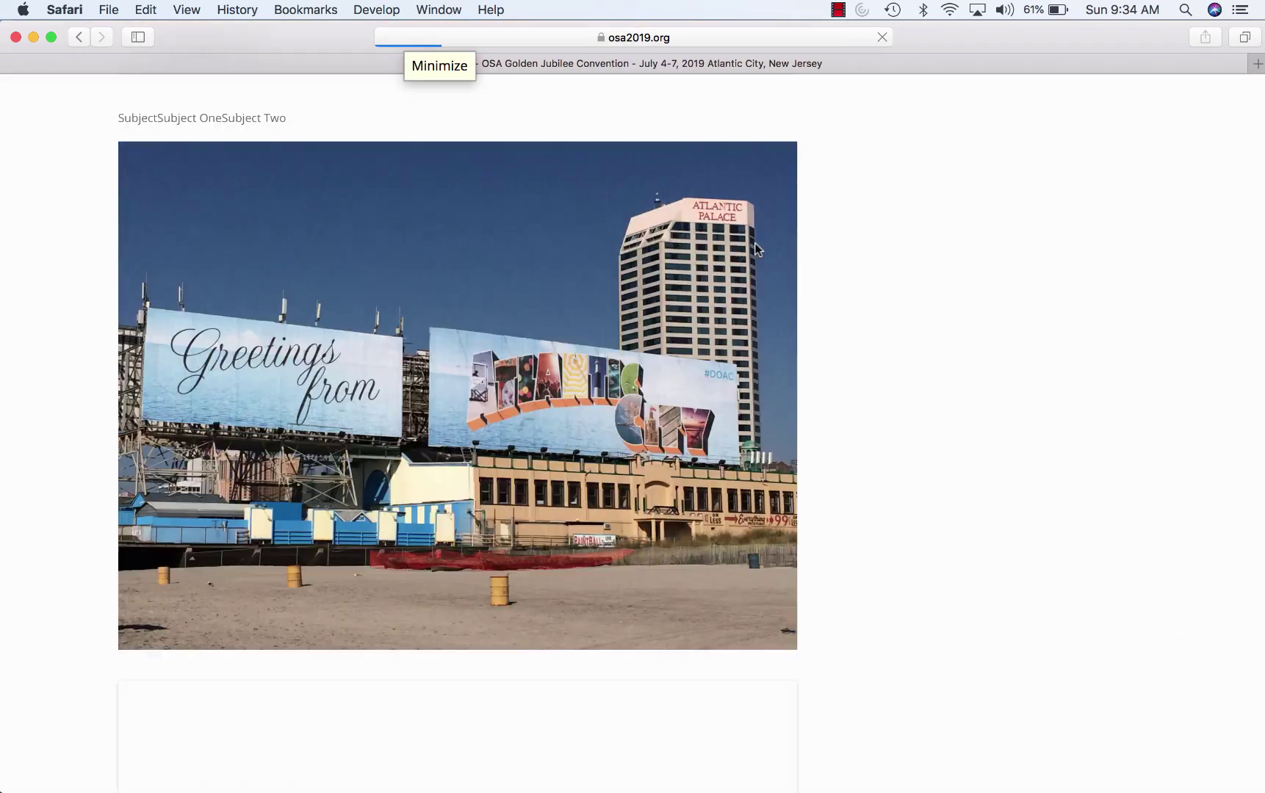
scroll(633, 503, down, 5)
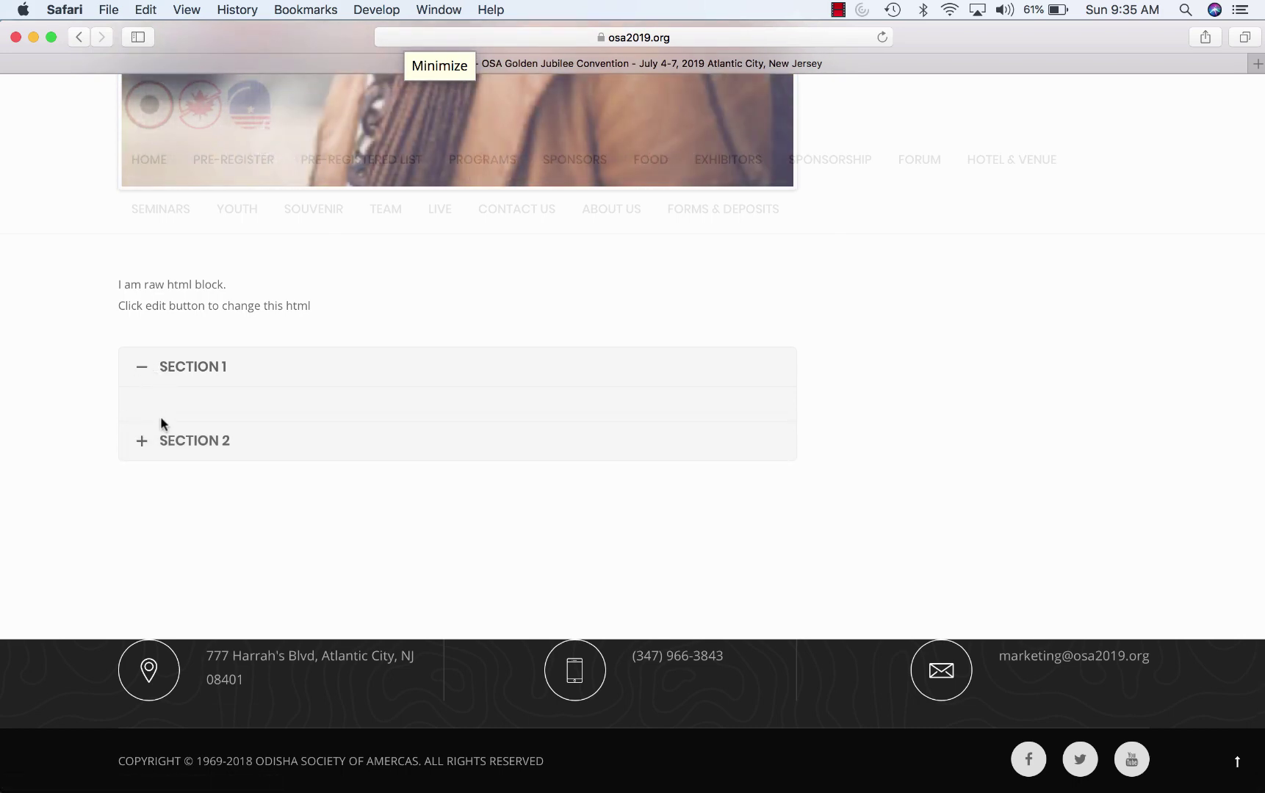
Step: Switch back to Chrome and add a third, empty section to the accordion
mouse_move(248, 777)
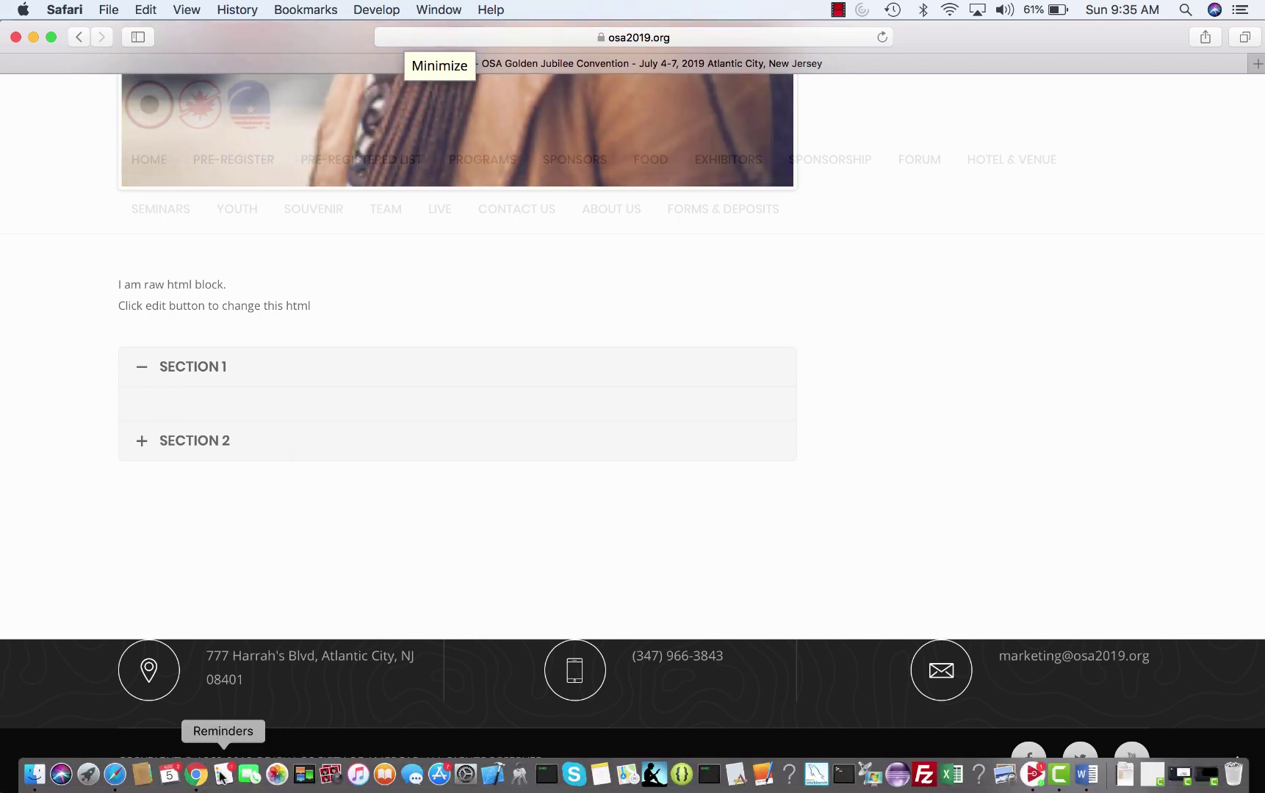
click(197, 775)
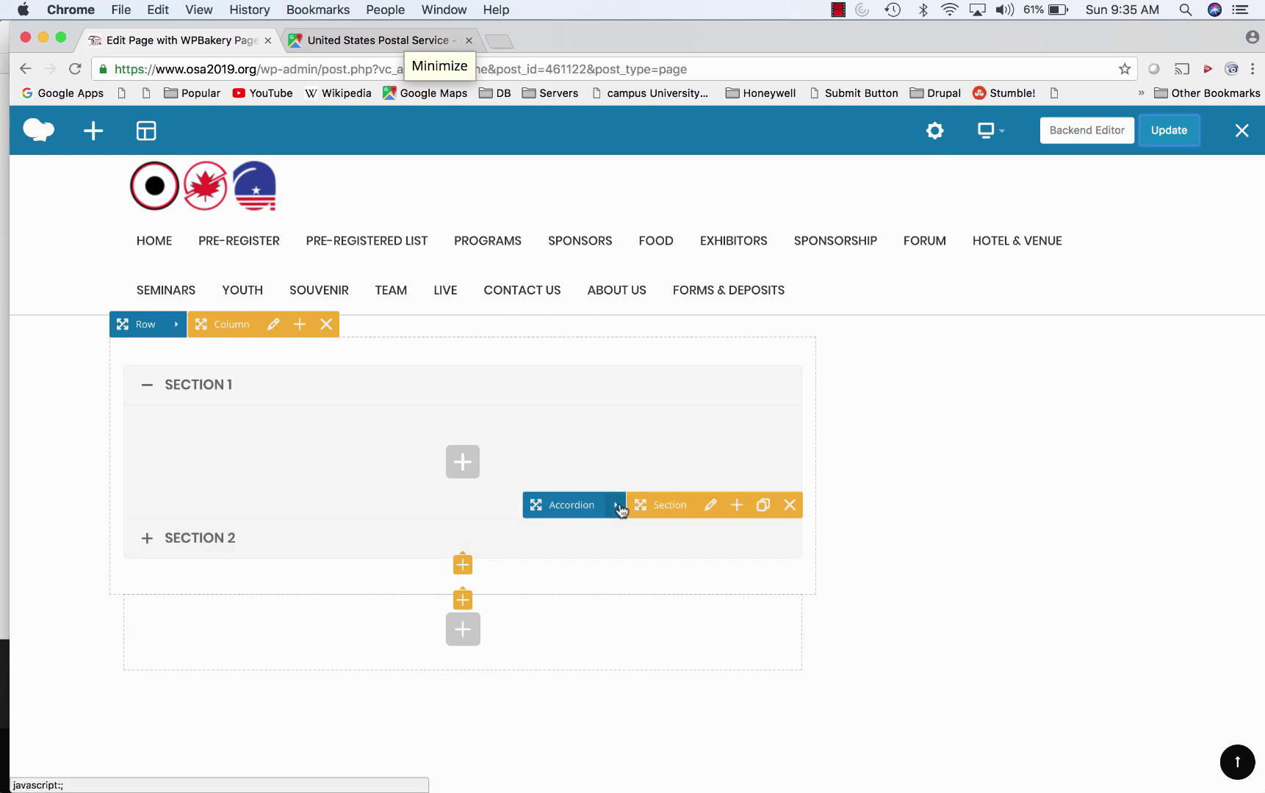
mouse_move(619, 509)
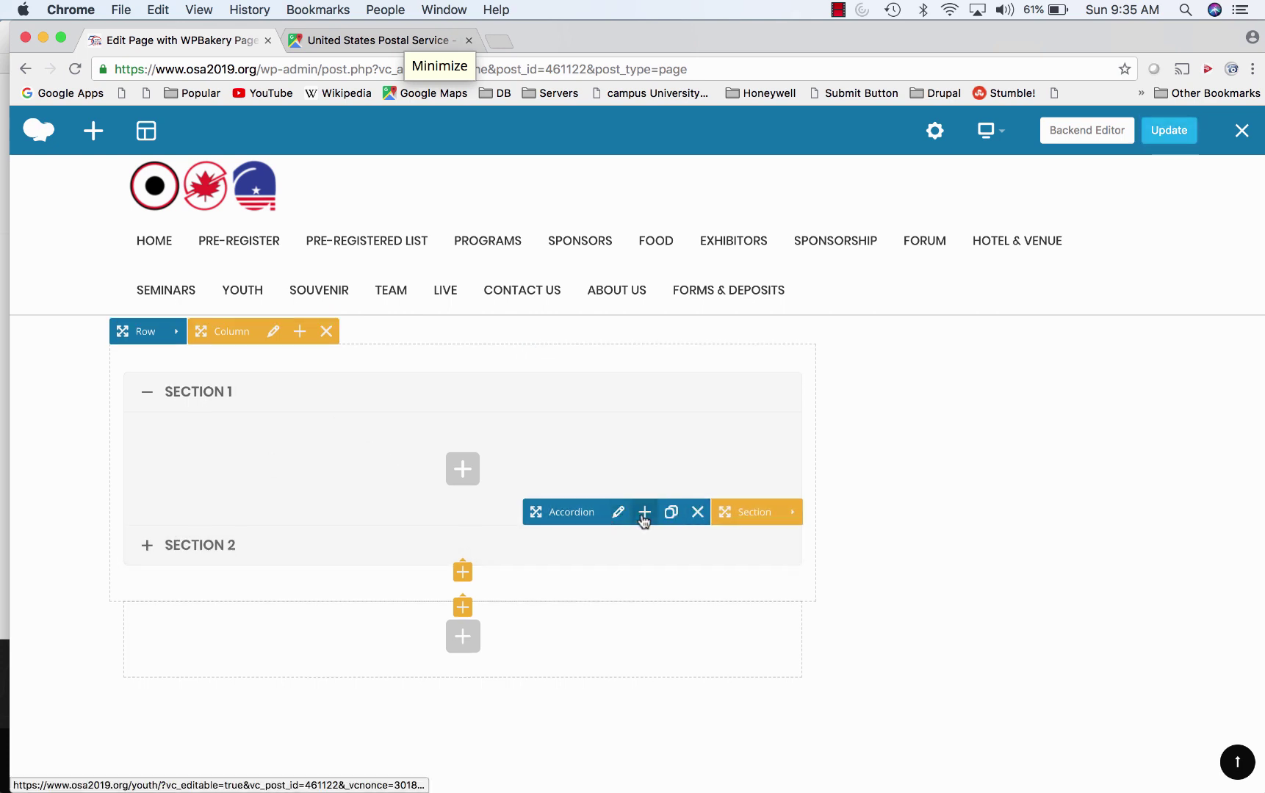
click(644, 512)
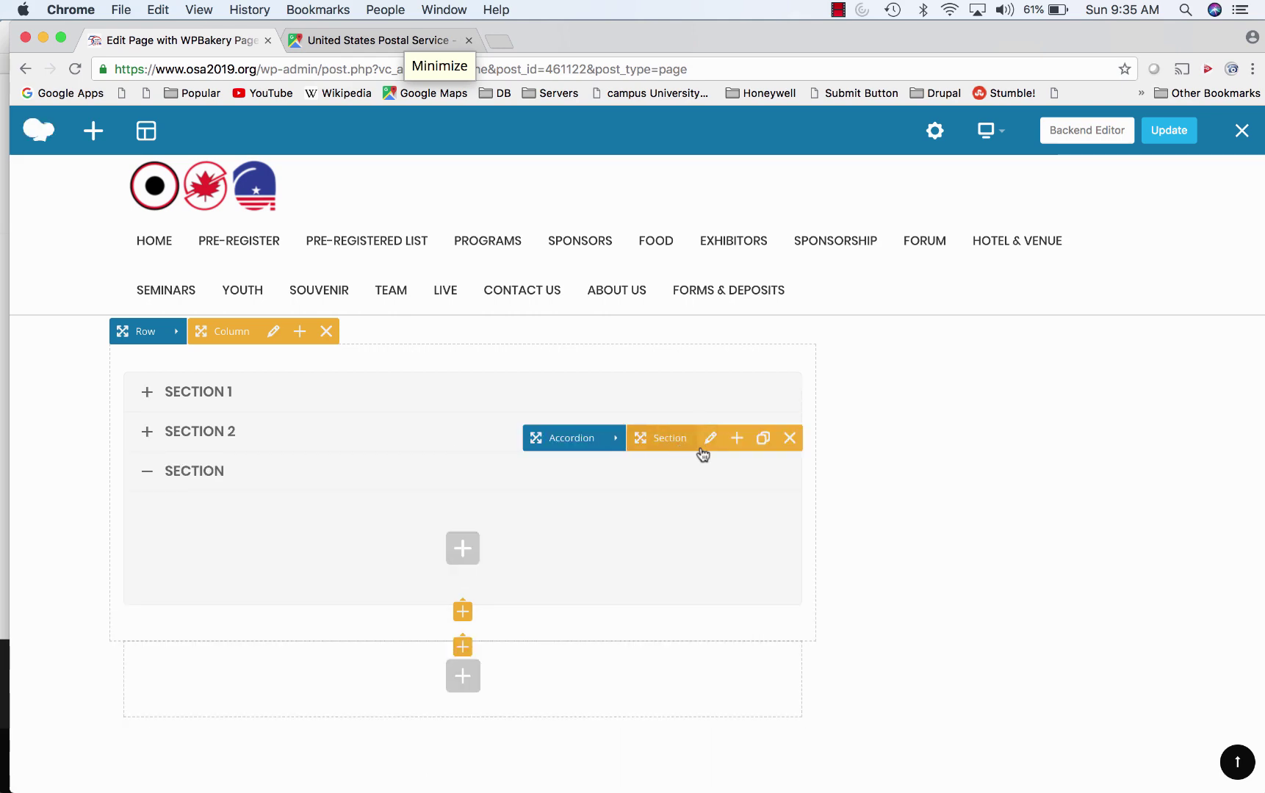
click(458, 555)
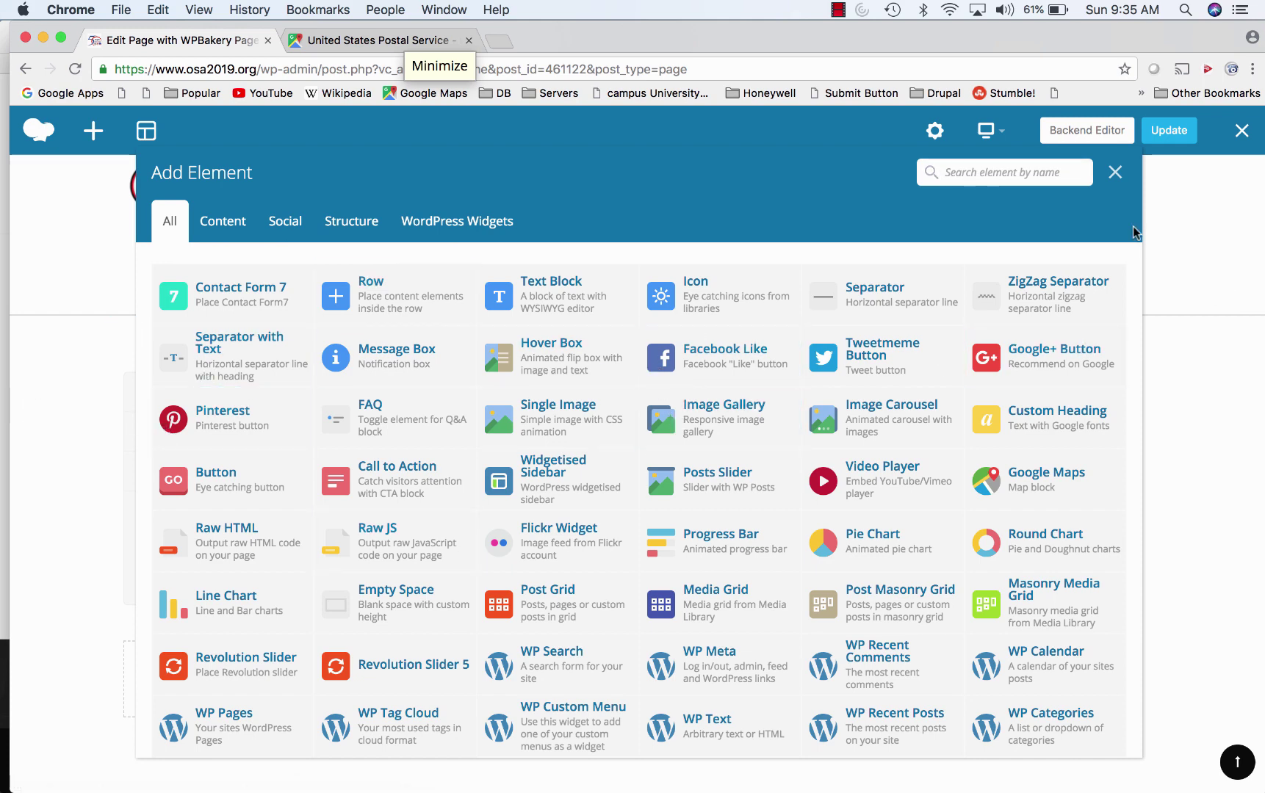
click(1115, 174)
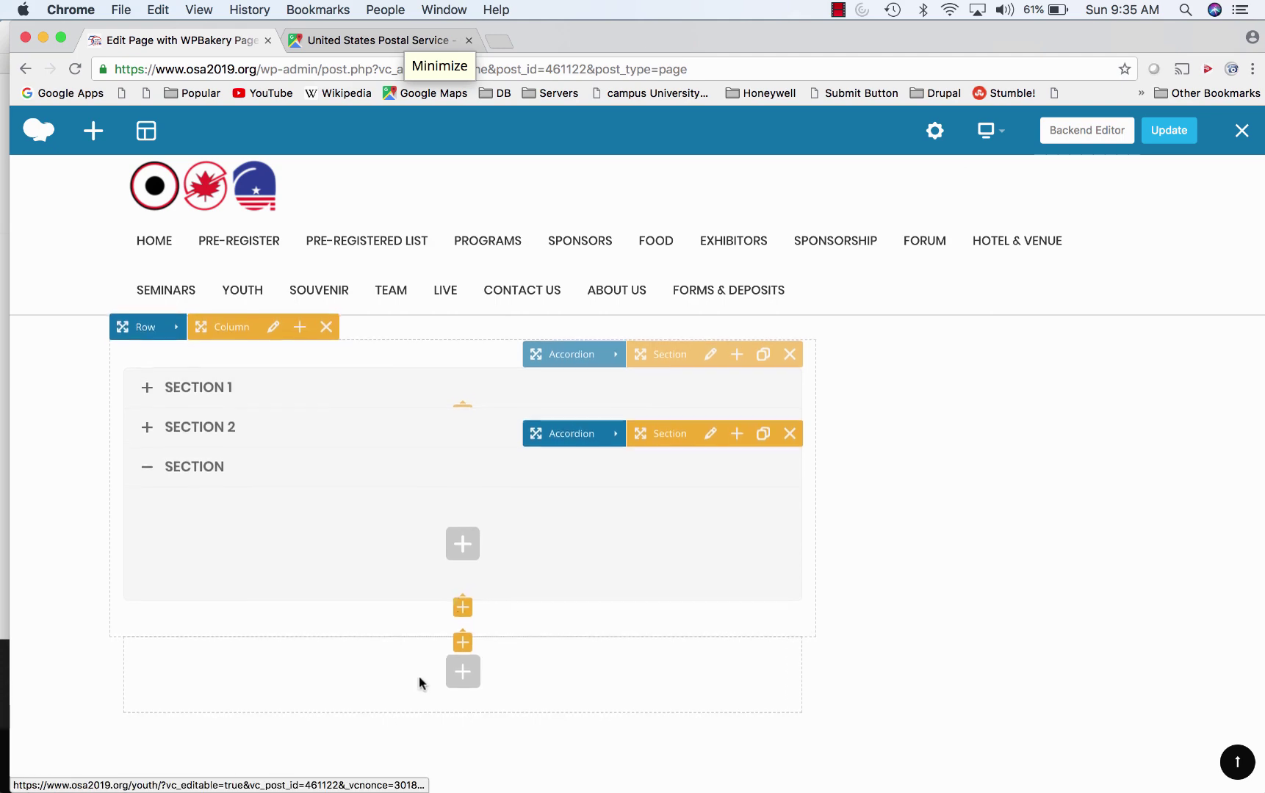
Step: Add a Separator element to the empty row below the accordion, set its color to Black, and save it
click(463, 669)
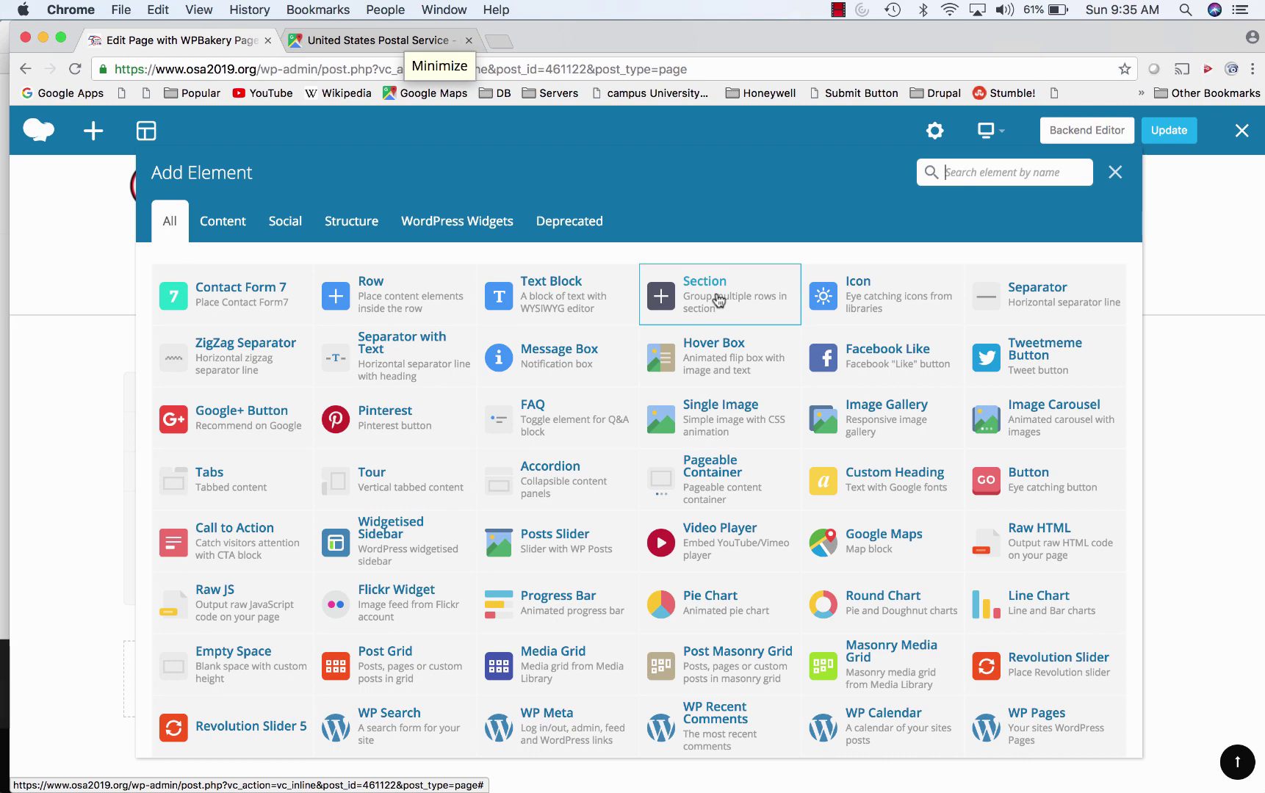
click(1021, 294)
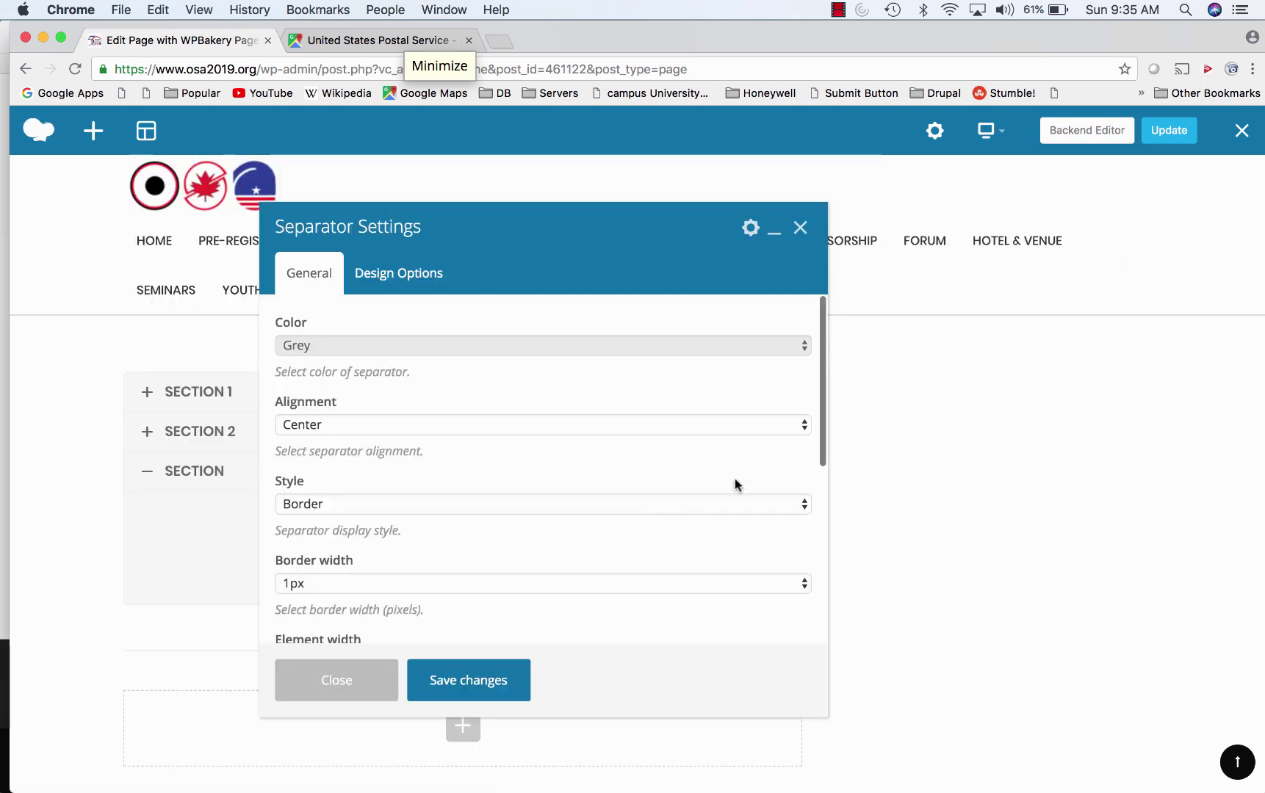
click(694, 346)
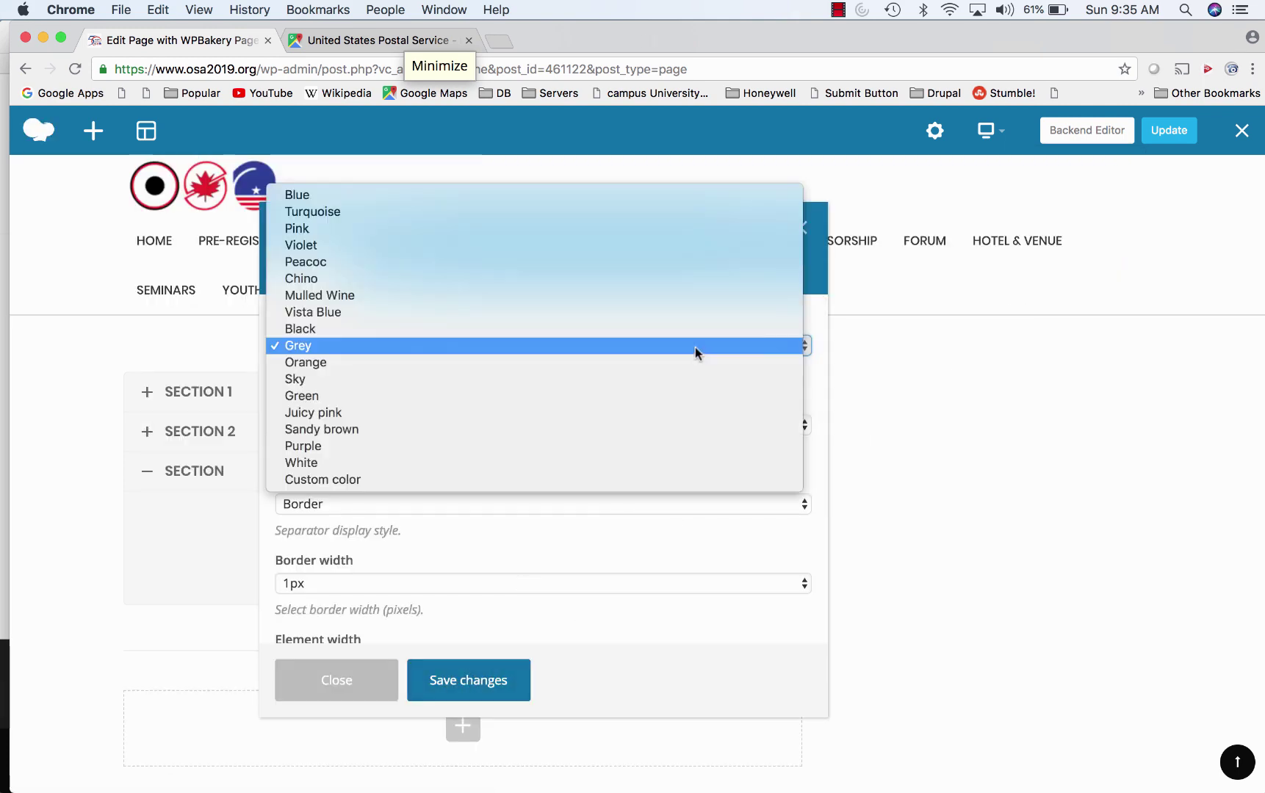
click(584, 329)
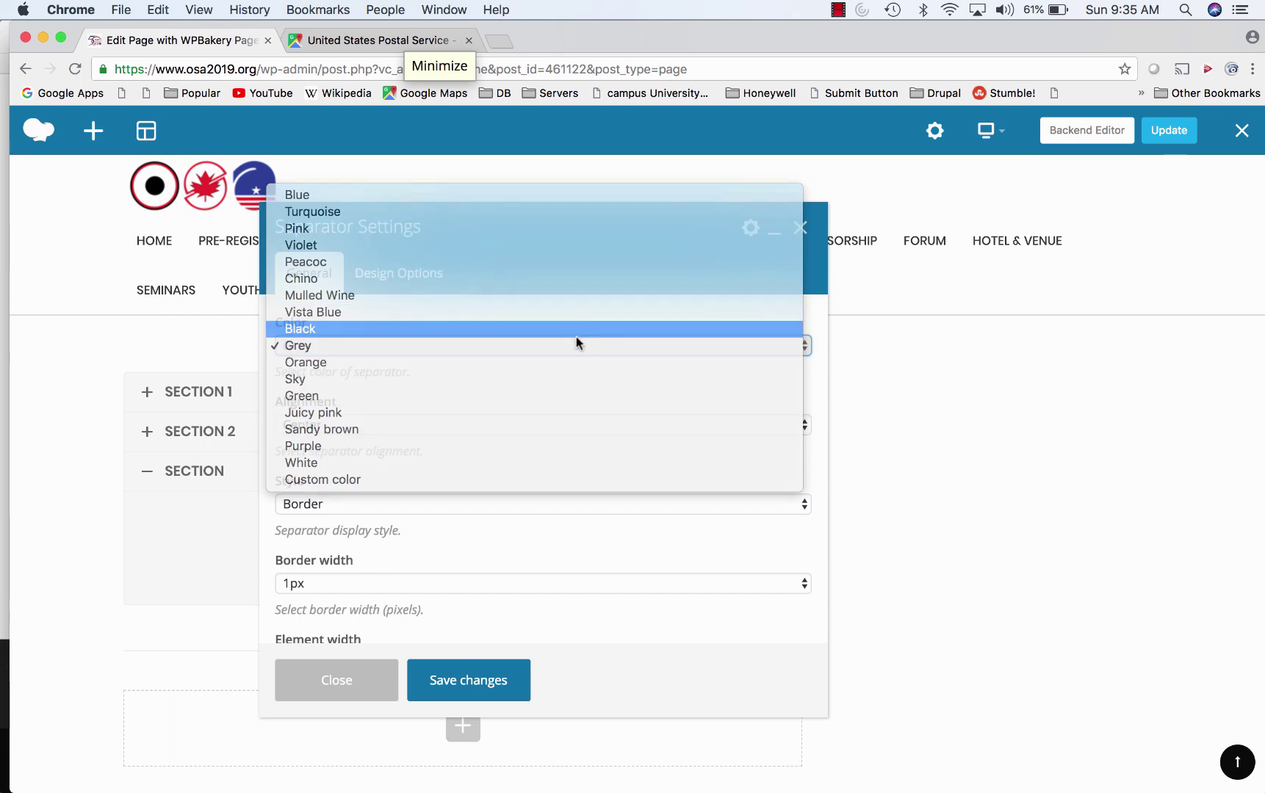
click(450, 680)
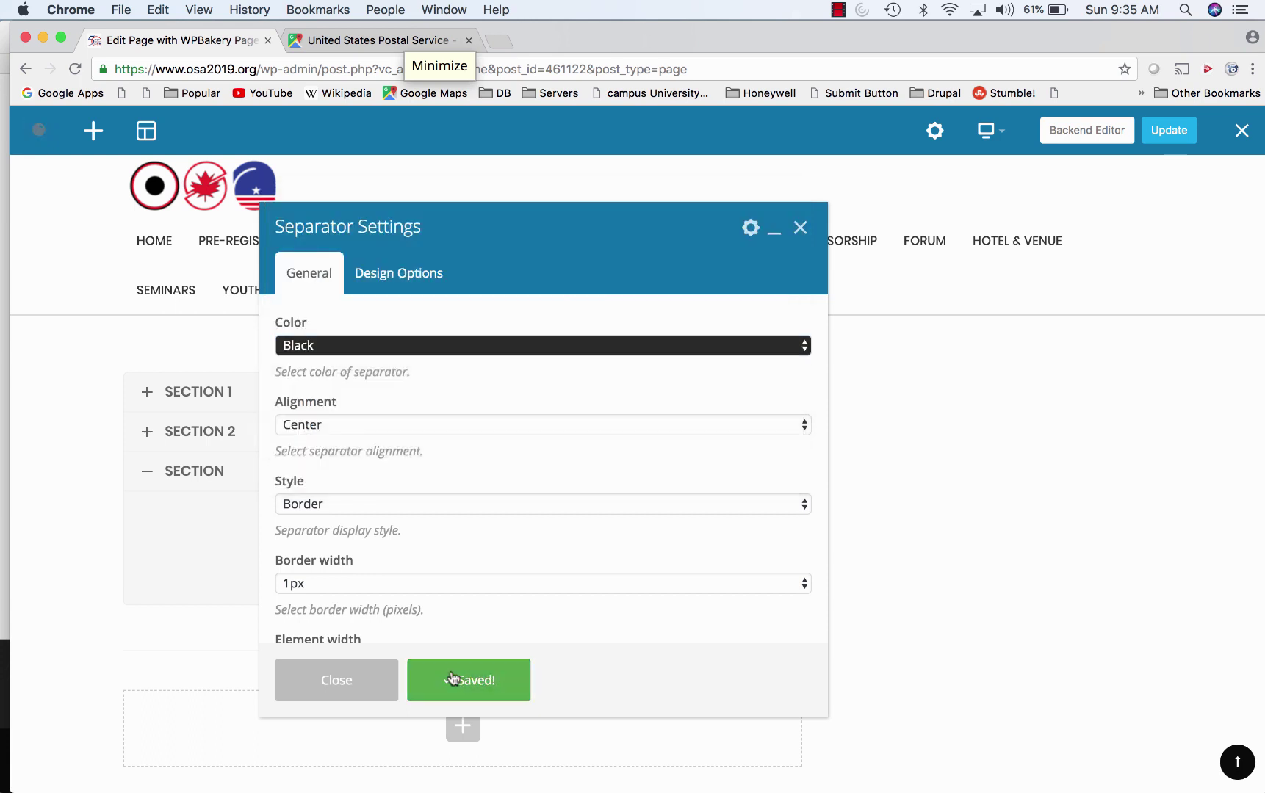
Step: Update the page, switch to Safari, and reload the live Youth page to check the new accordion section and separator
click(1168, 130)
mouse_move(114, 778)
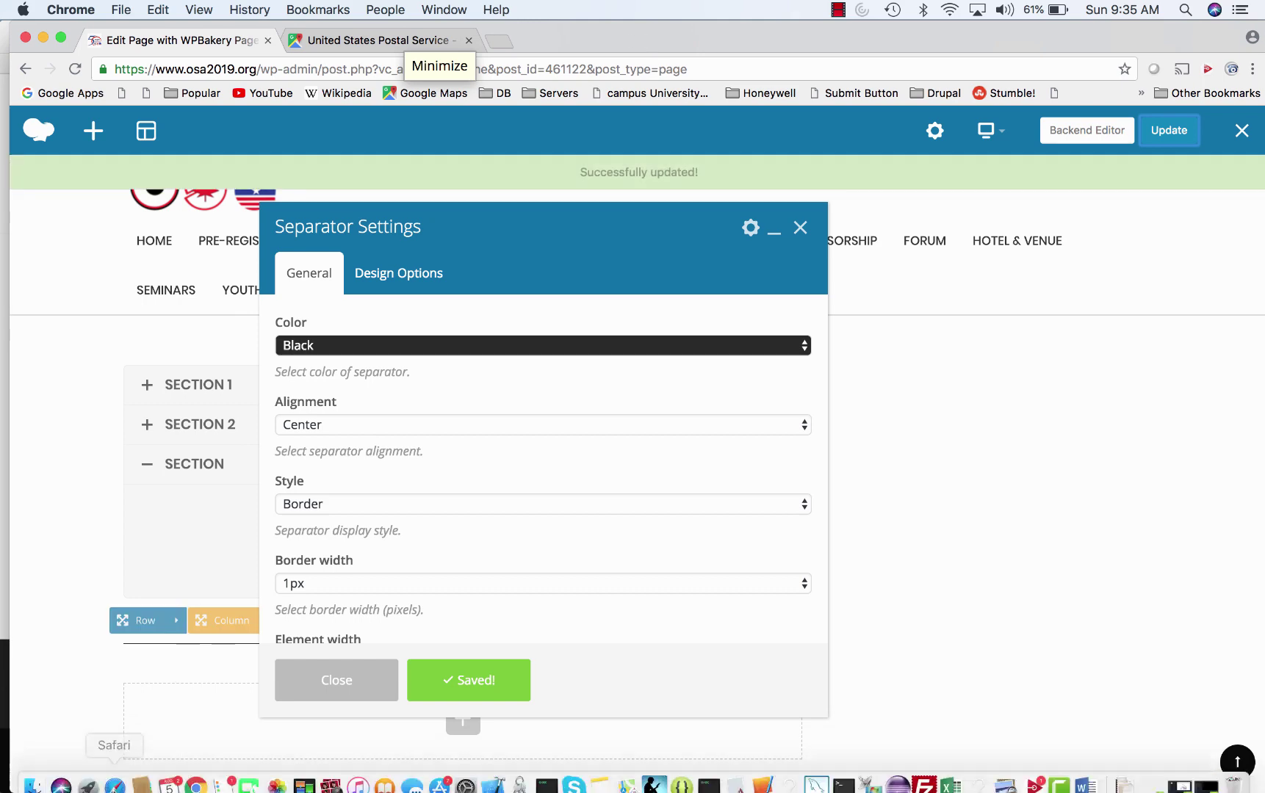
click(114, 783)
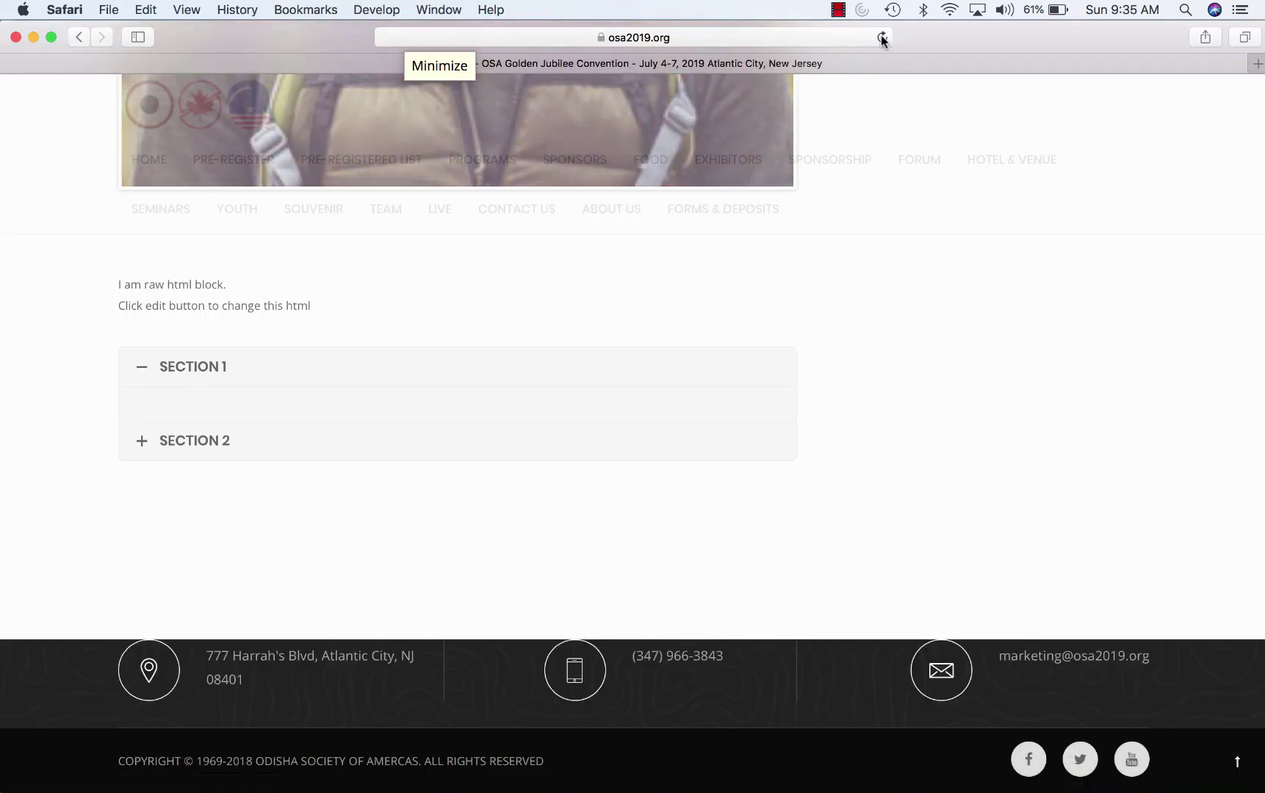
click(881, 38)
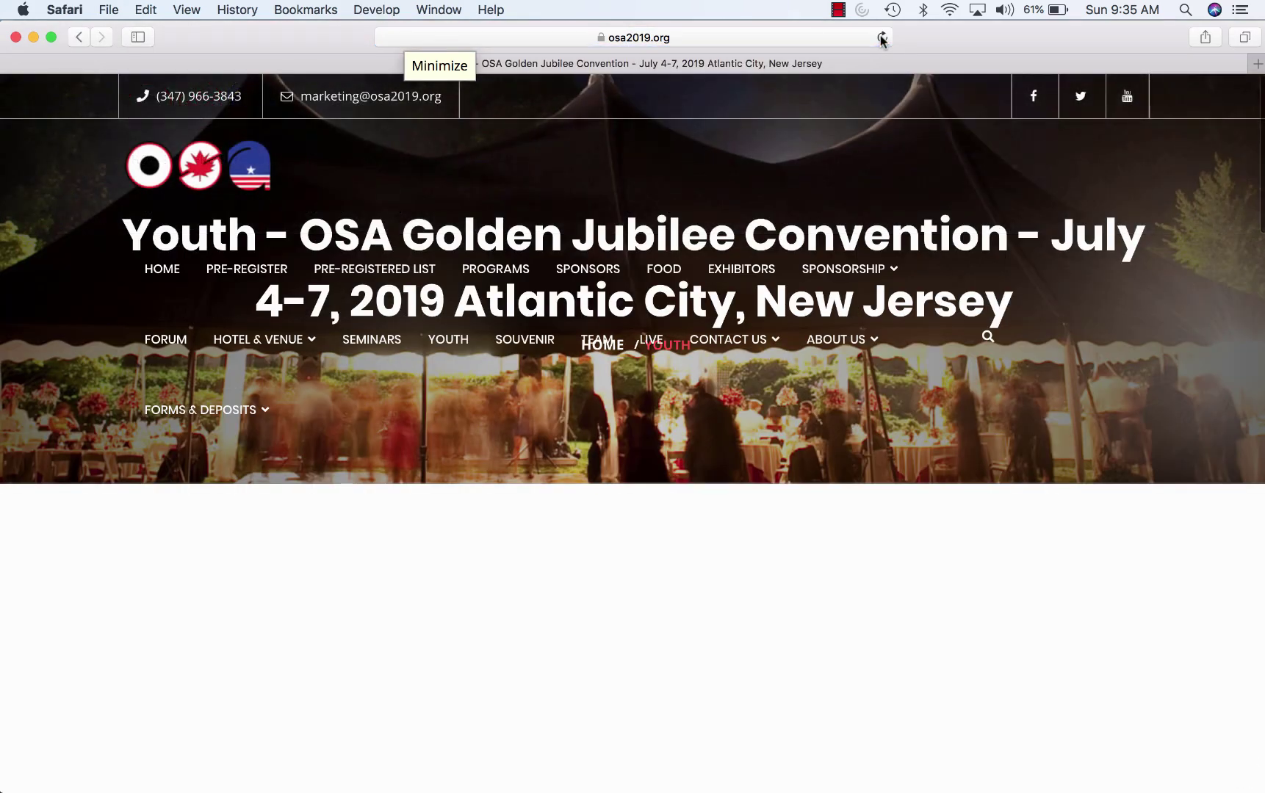
scroll(812, 477, down, 5)
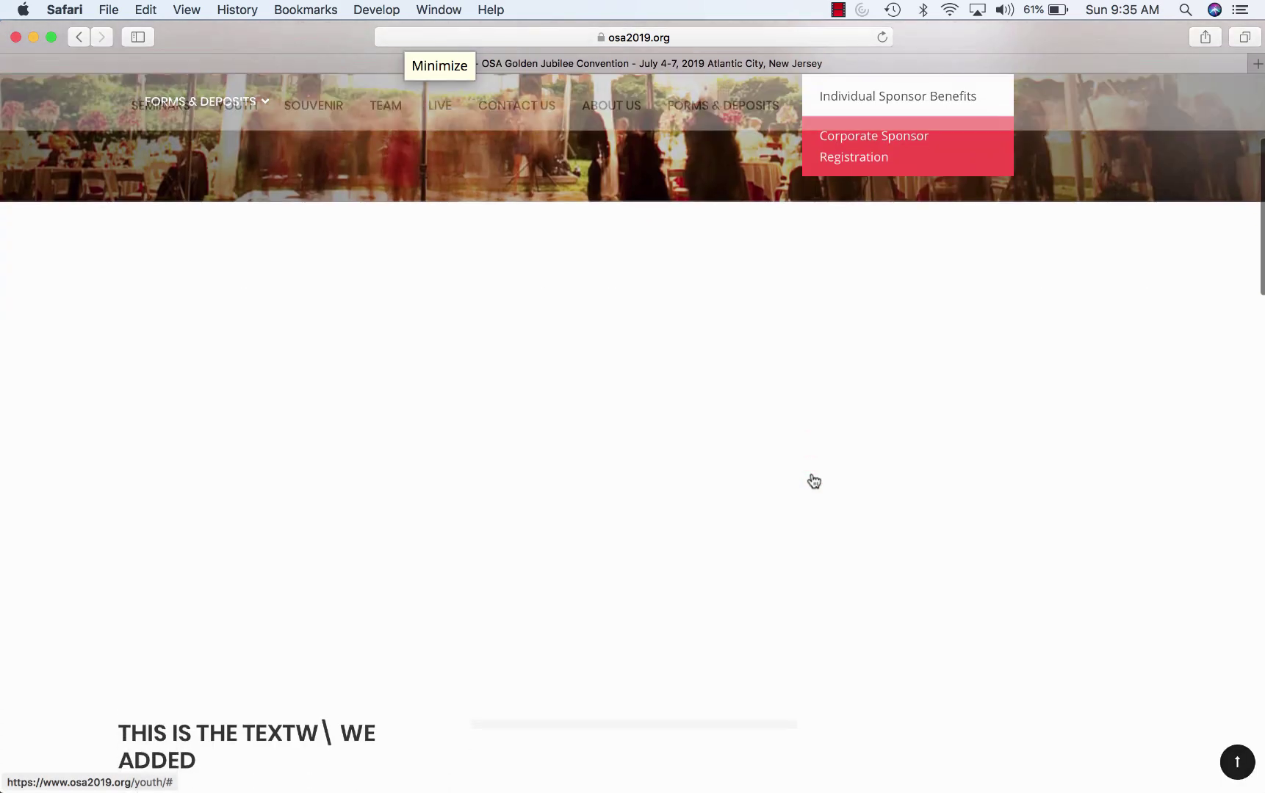
scroll(812, 474, down, 10)
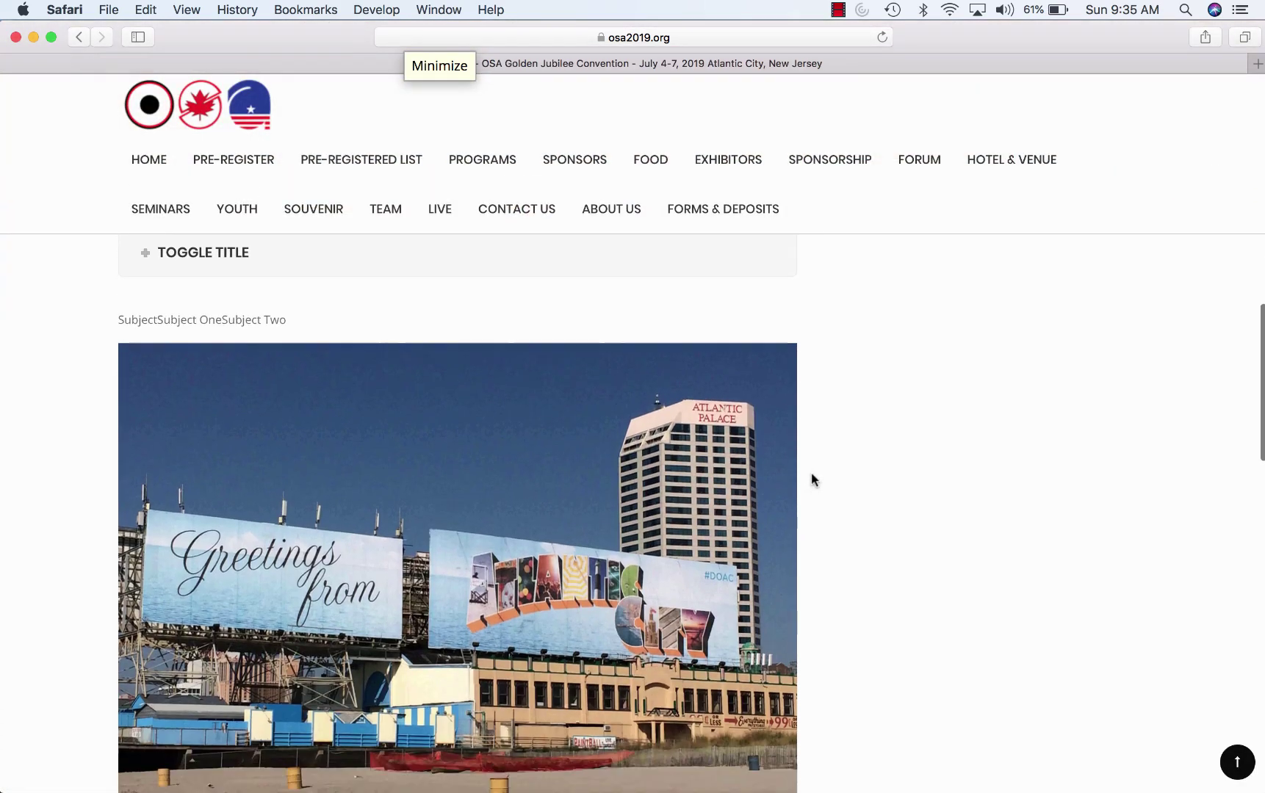
scroll(812, 479, down, 15)
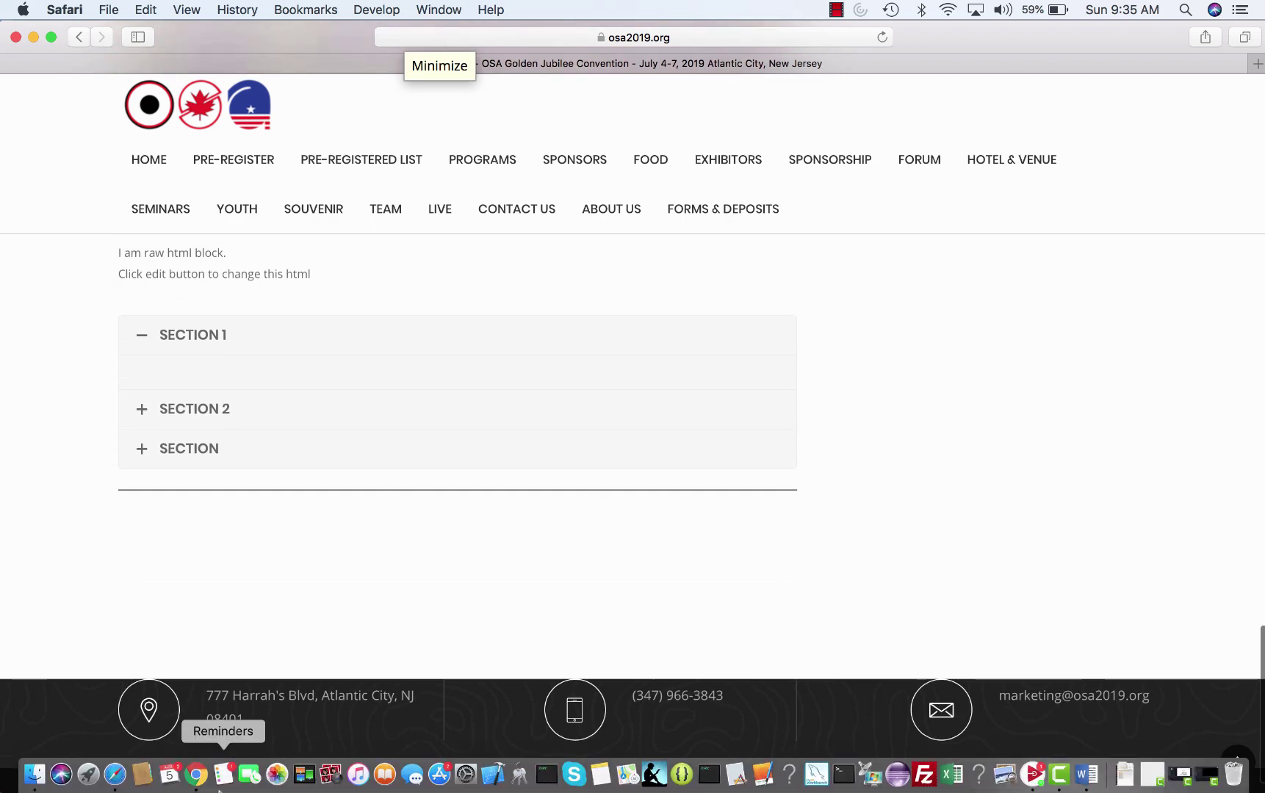
Step: Switch back to Chrome and add a Facebook Like element with default settings to the empty row below the separator
click(192, 780)
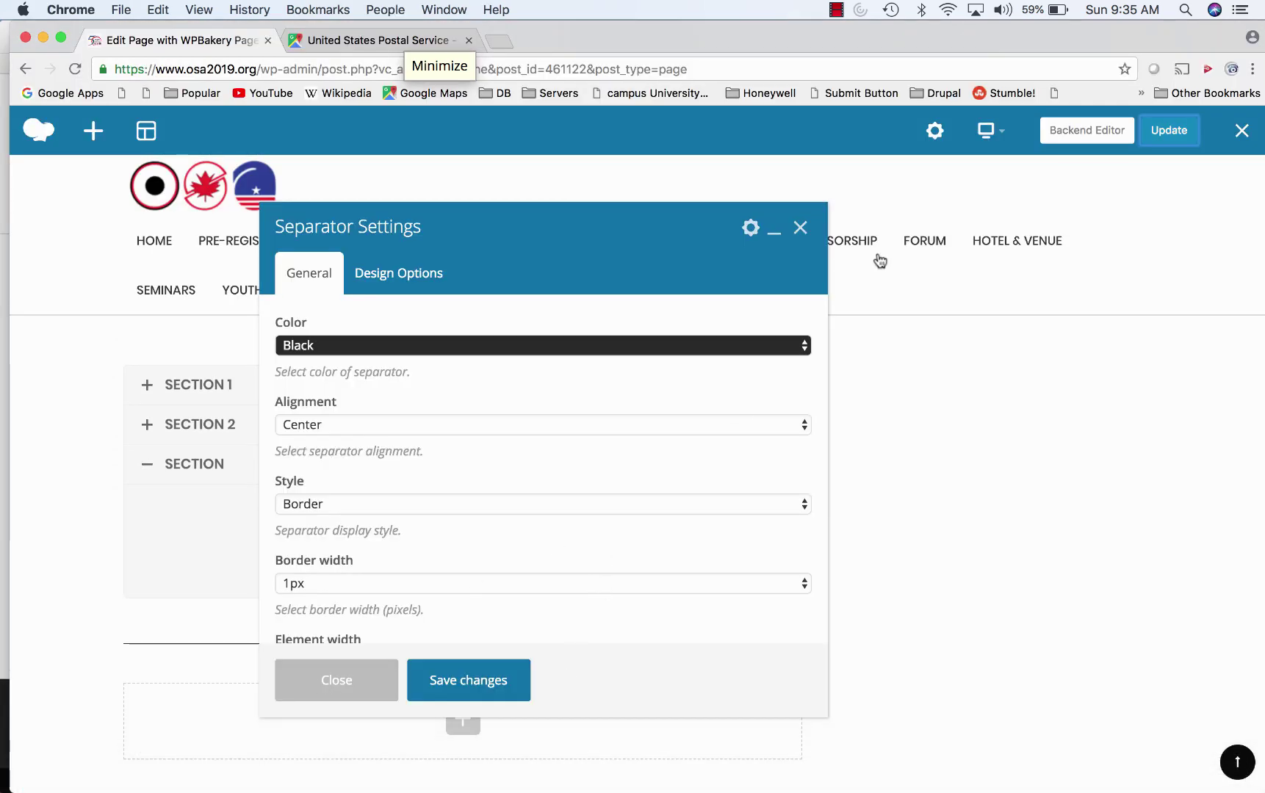
click(800, 228)
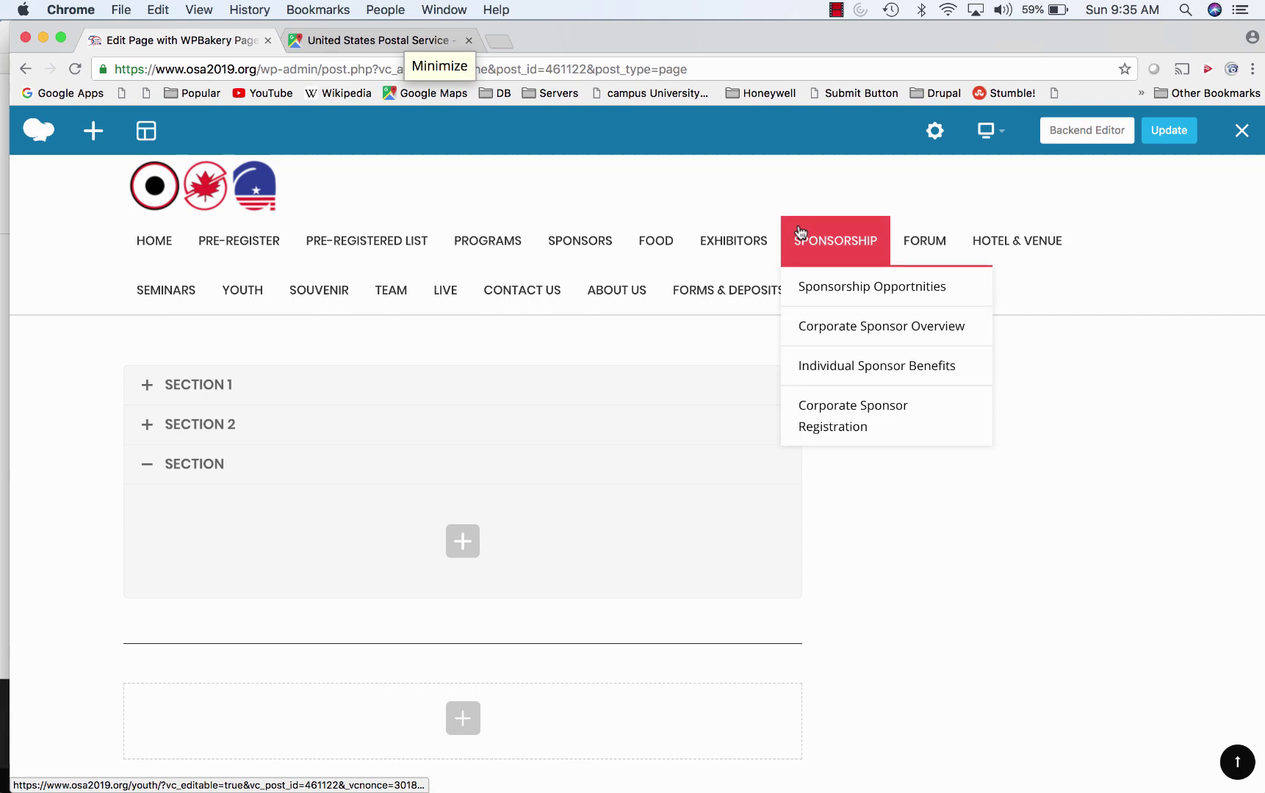
scroll(416, 632, down, 3)
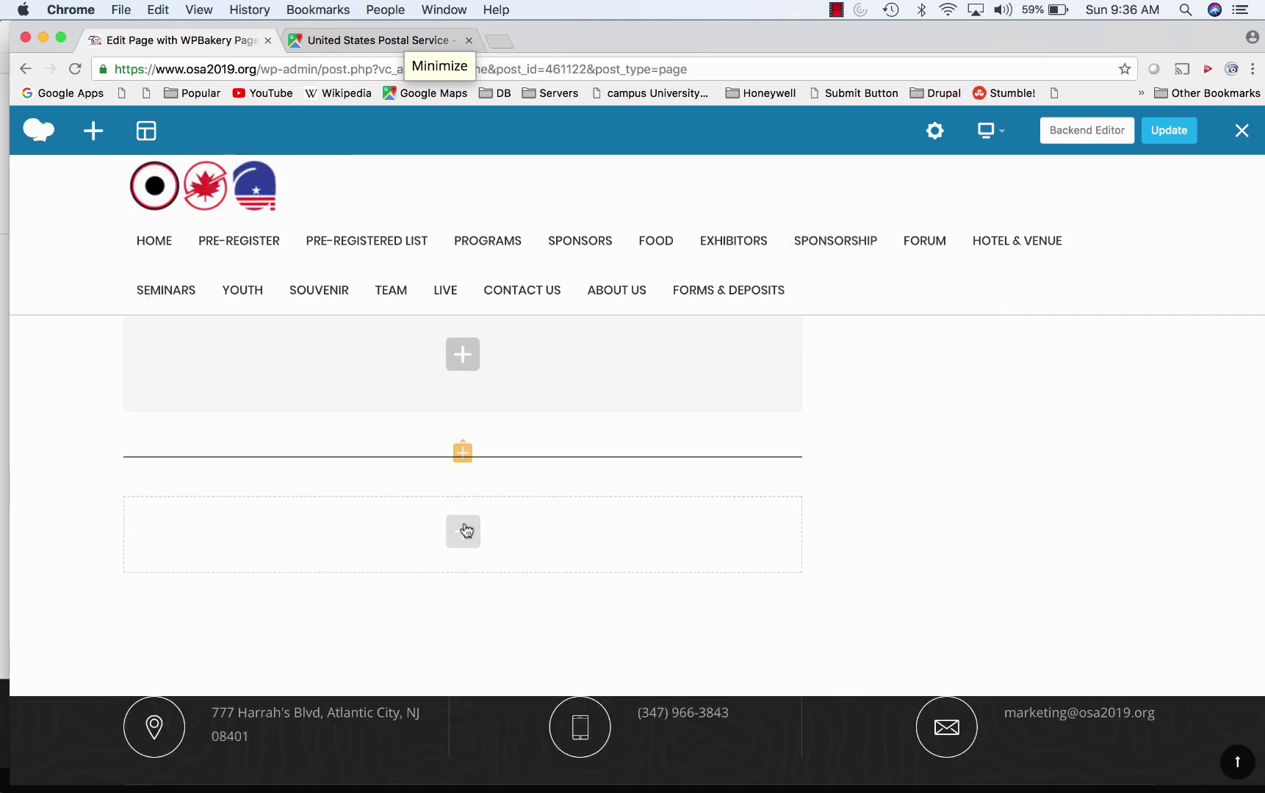
click(463, 530)
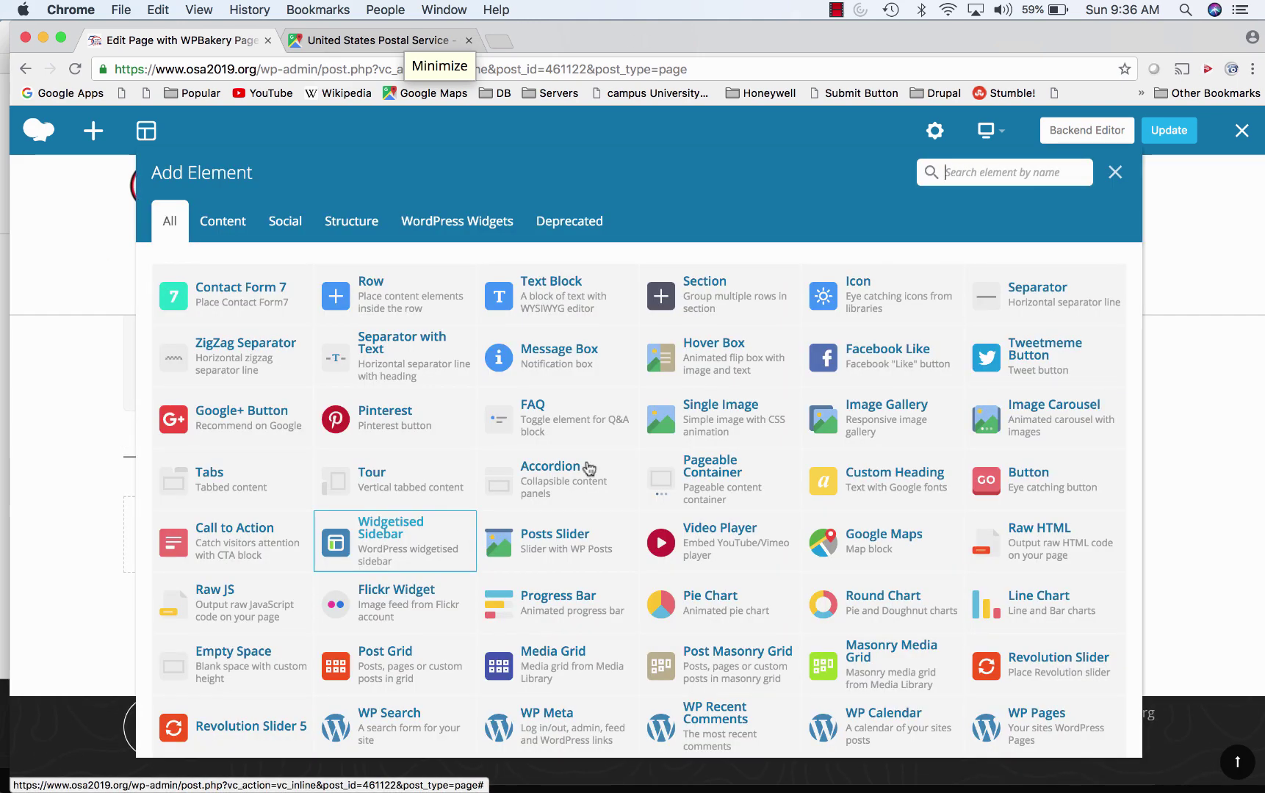
click(910, 351)
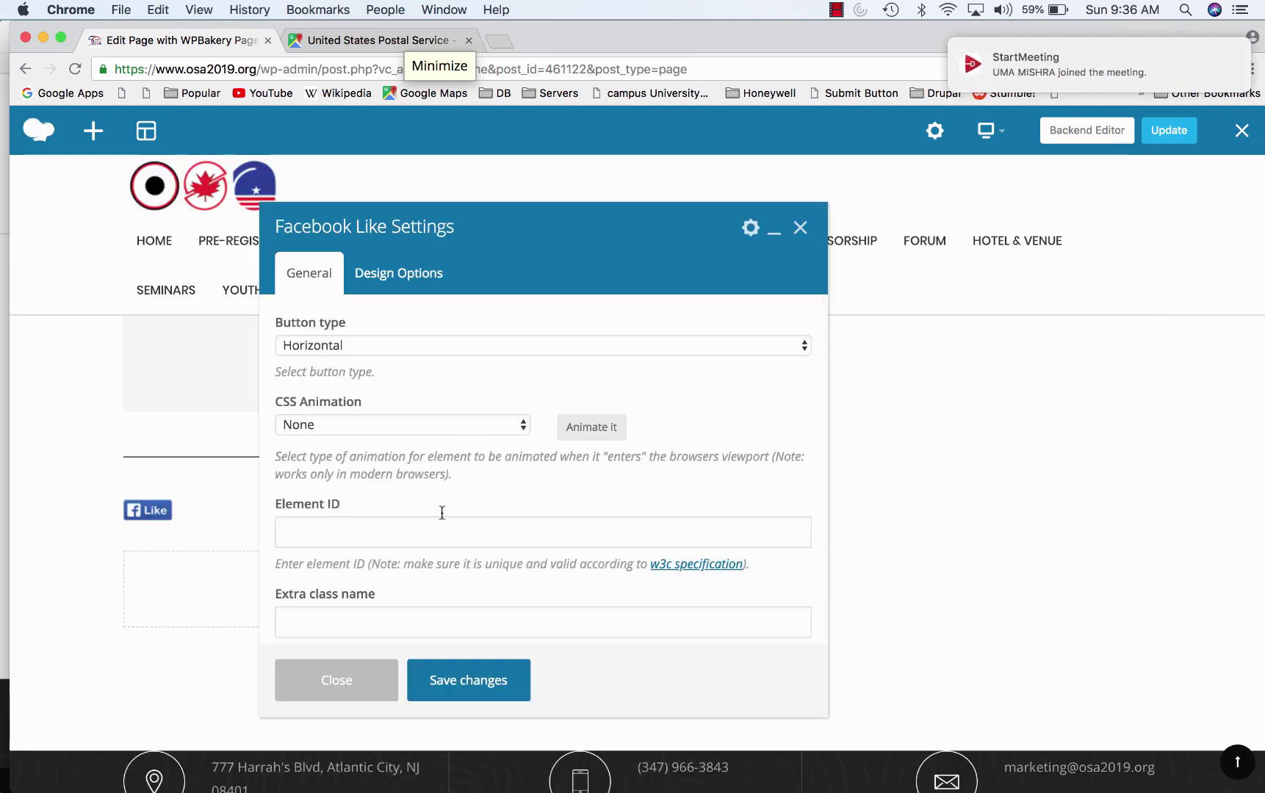
scroll(412, 588, down, 1)
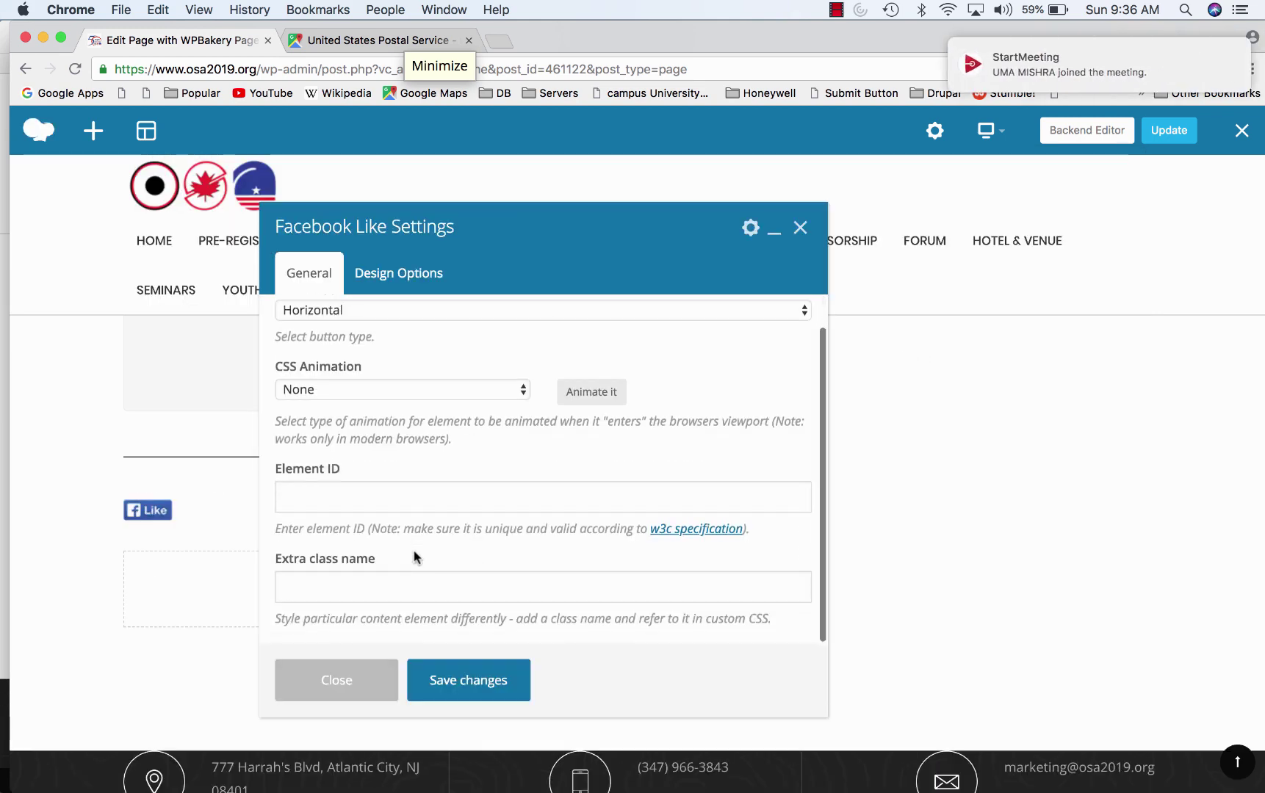
click(448, 687)
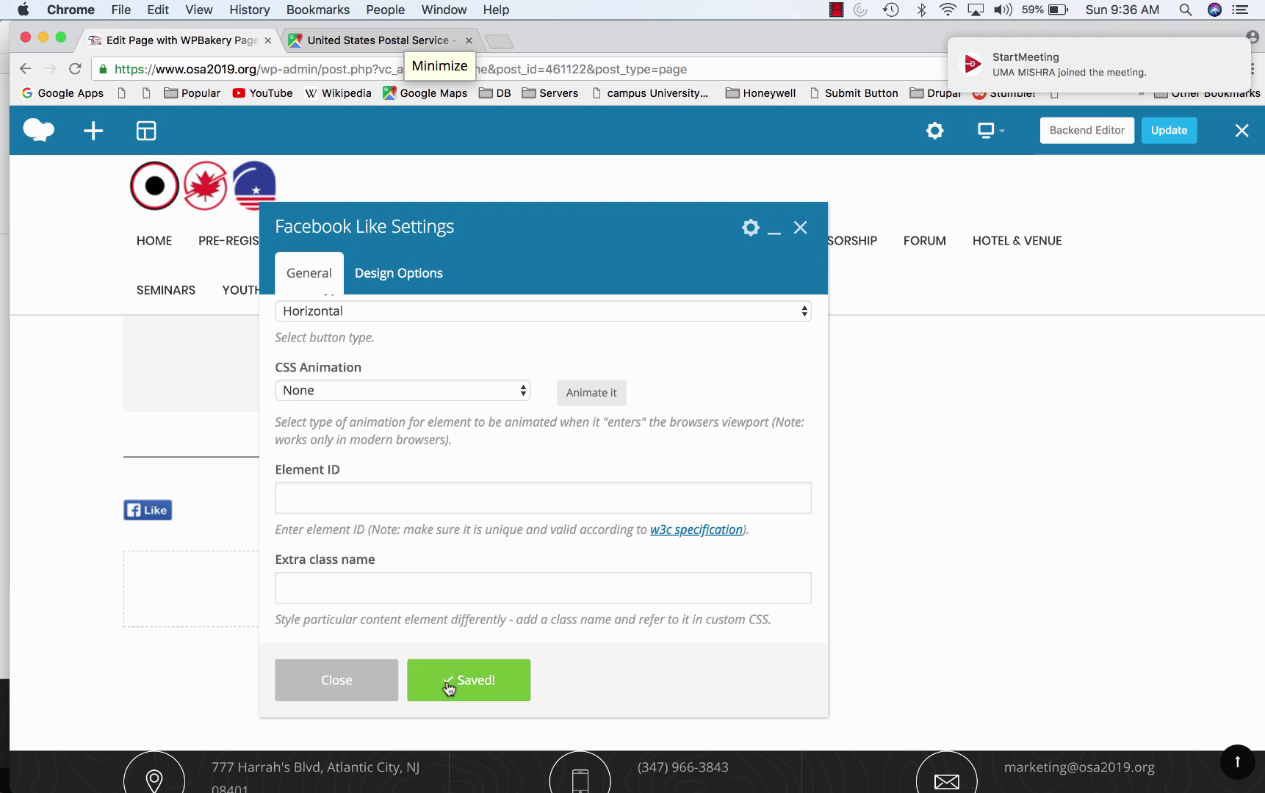
click(798, 228)
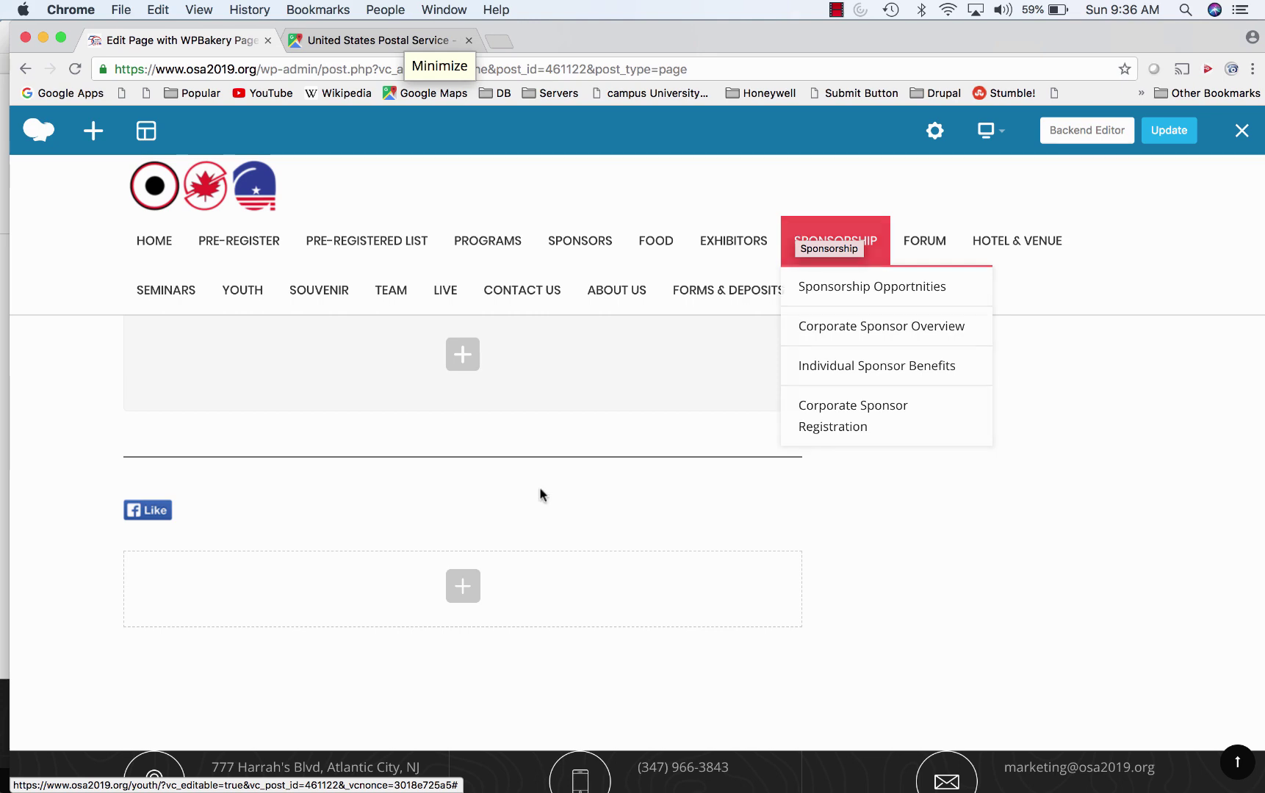
Step: Add a Tweetmeme Button with default settings to the empty row below the Facebook Like button, and update the page
click(455, 591)
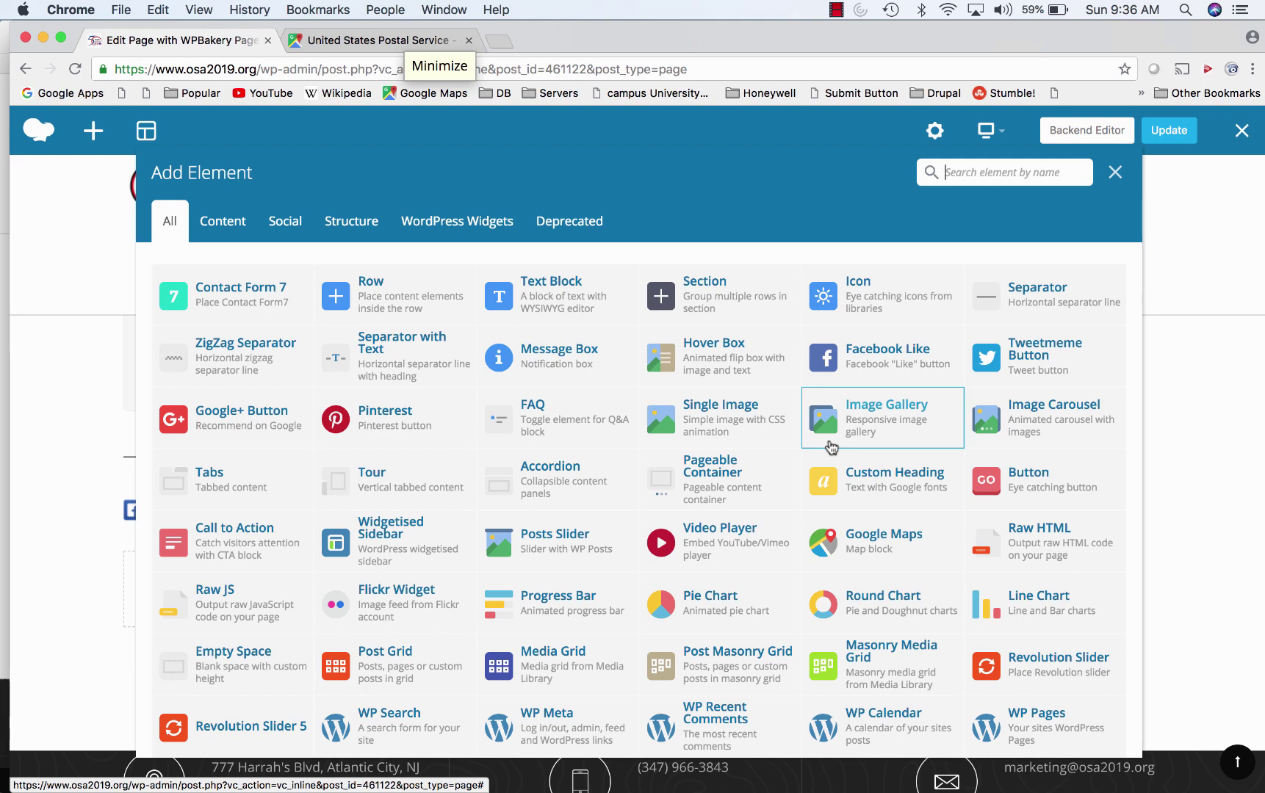
click(1016, 358)
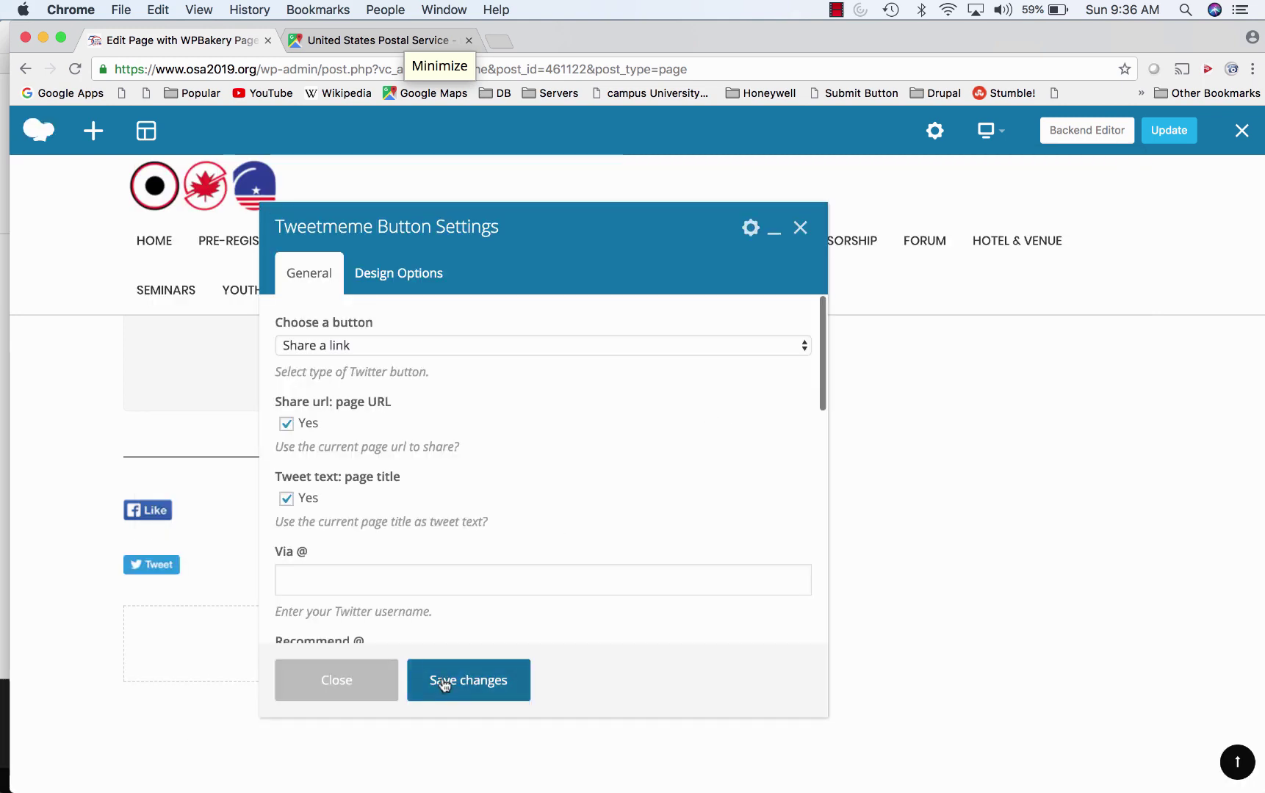
click(443, 683)
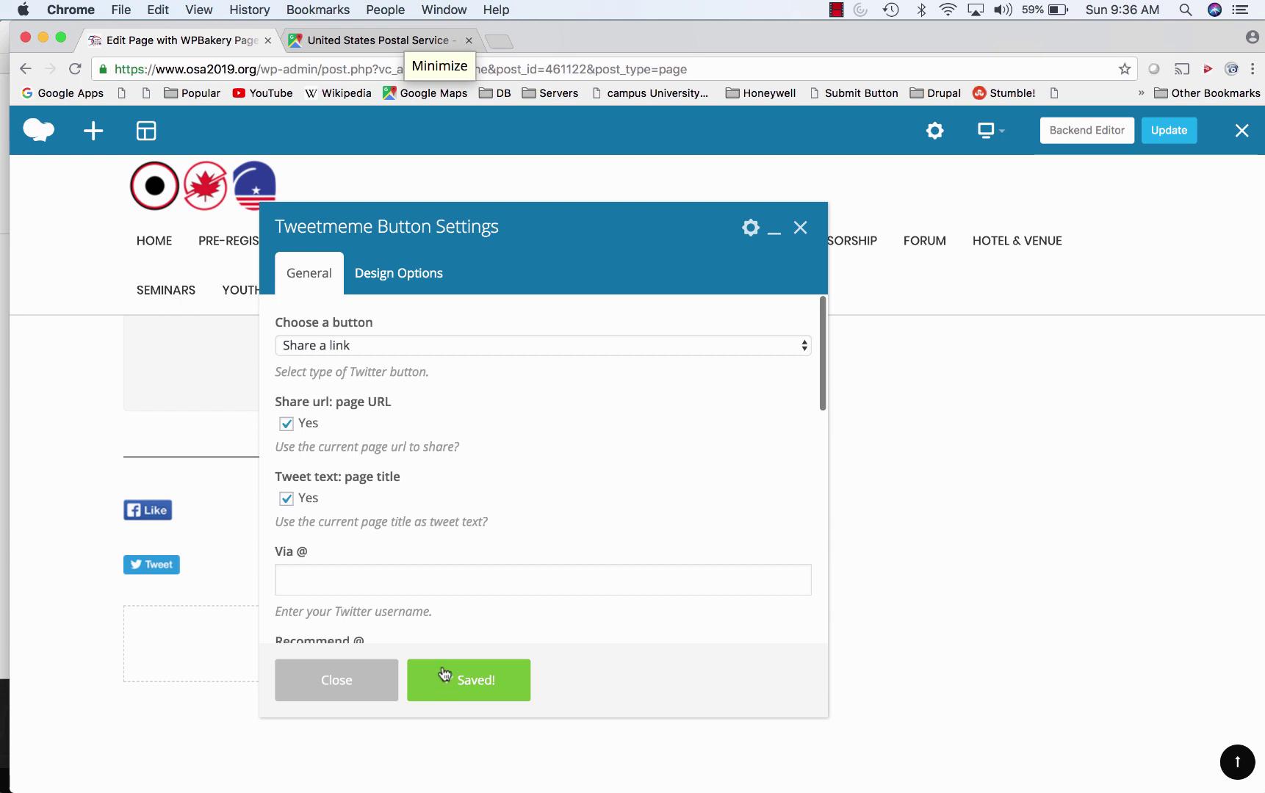
click(800, 227)
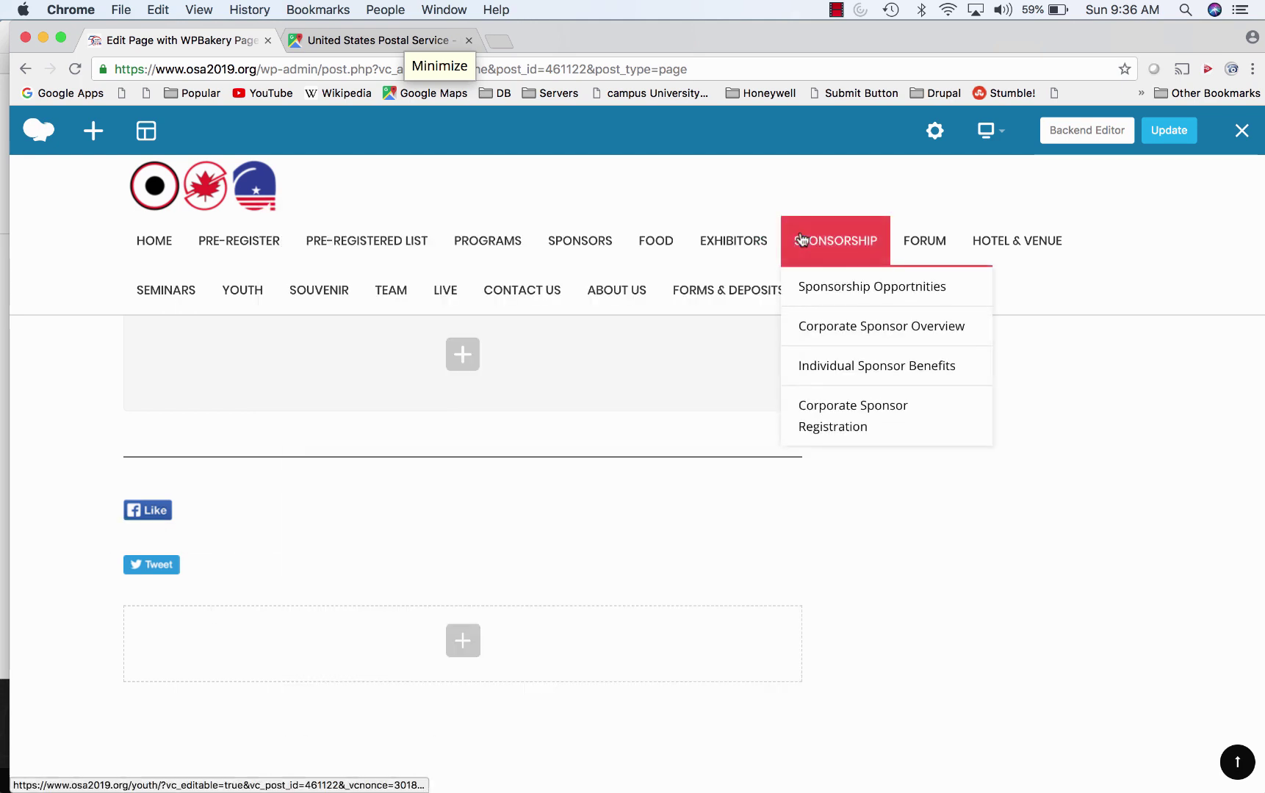
click(1157, 139)
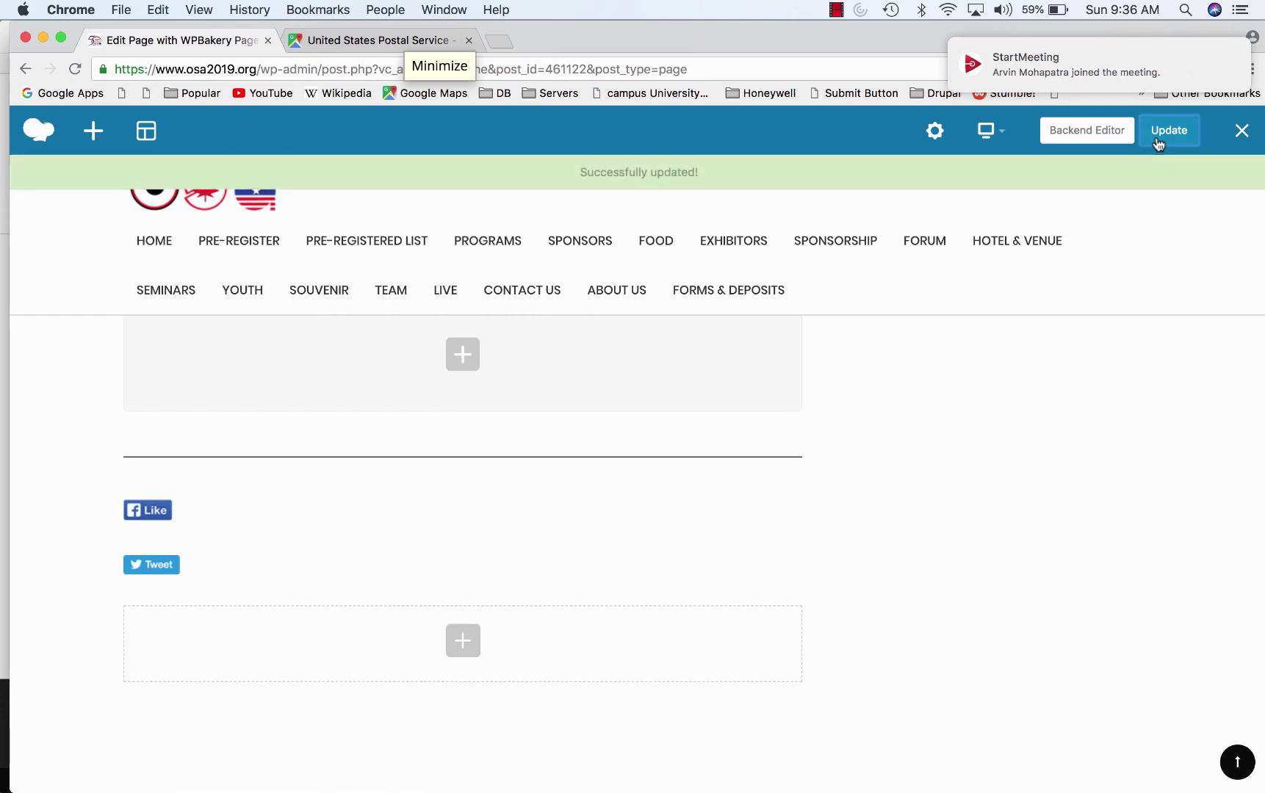
Step: Add a Pinterest element with default settings to the empty row below the Tweet button
click(465, 641)
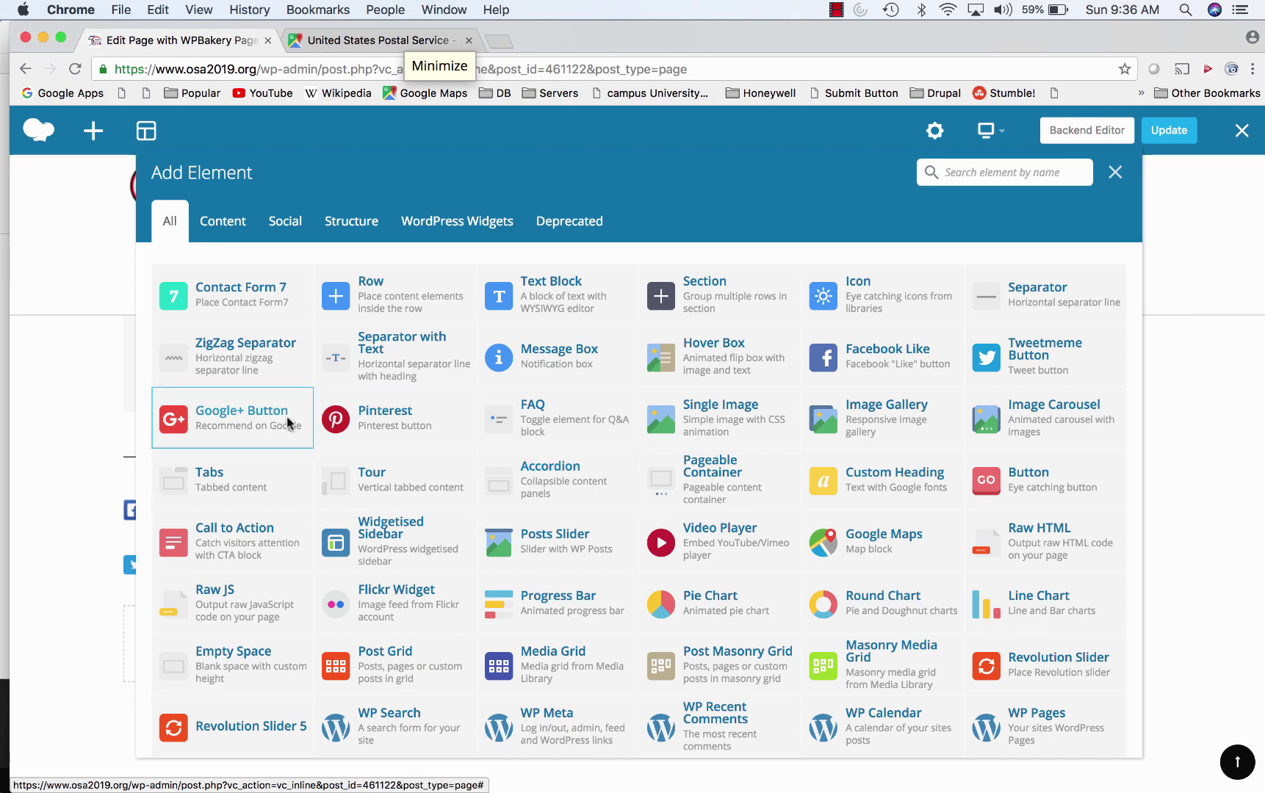
click(364, 417)
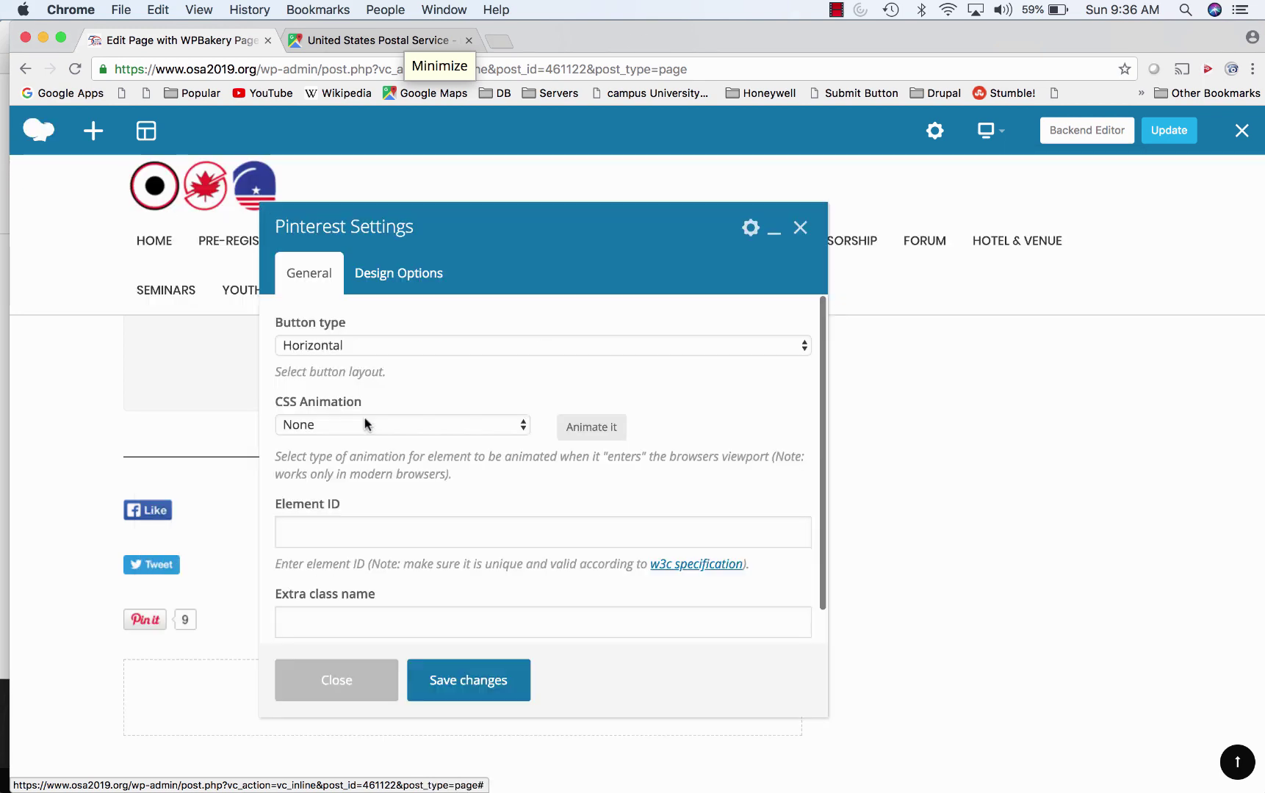
click(475, 680)
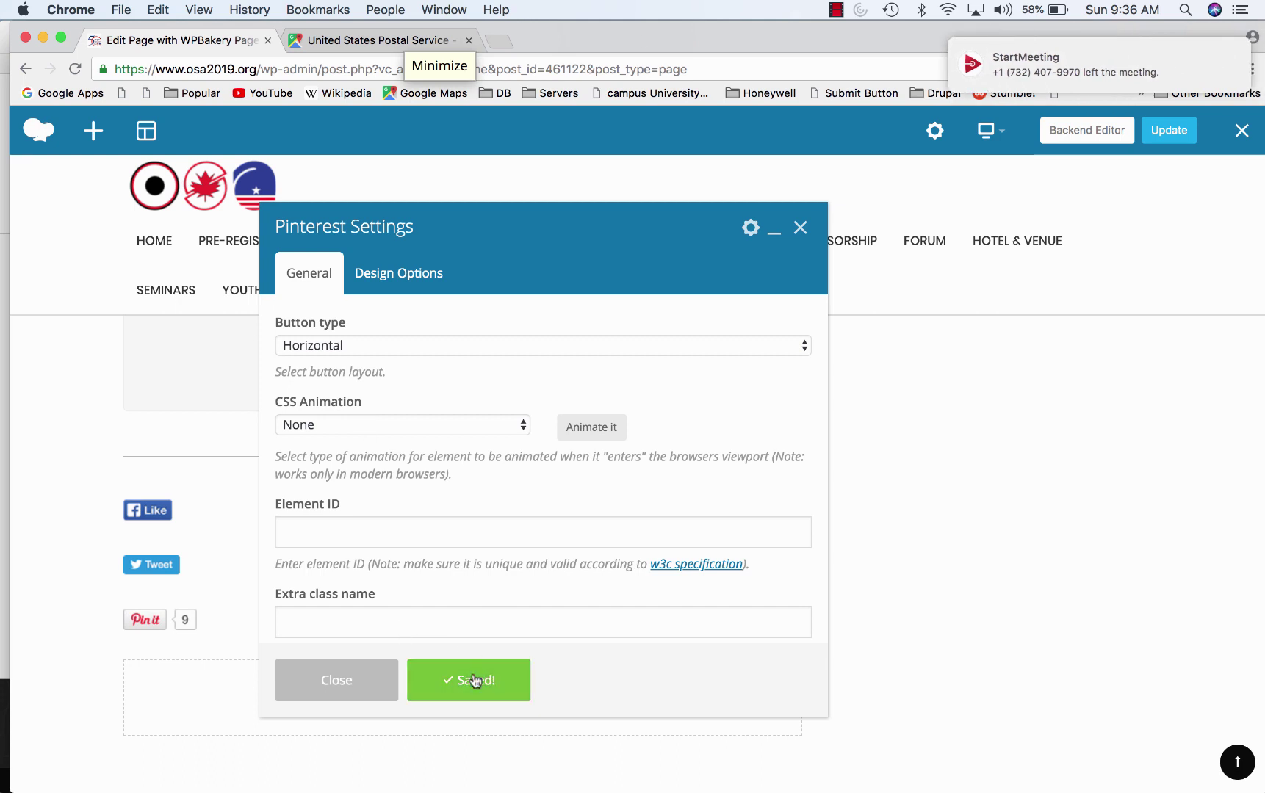
scroll(542, 576, down, 1)
scroll(542, 580, up, 1)
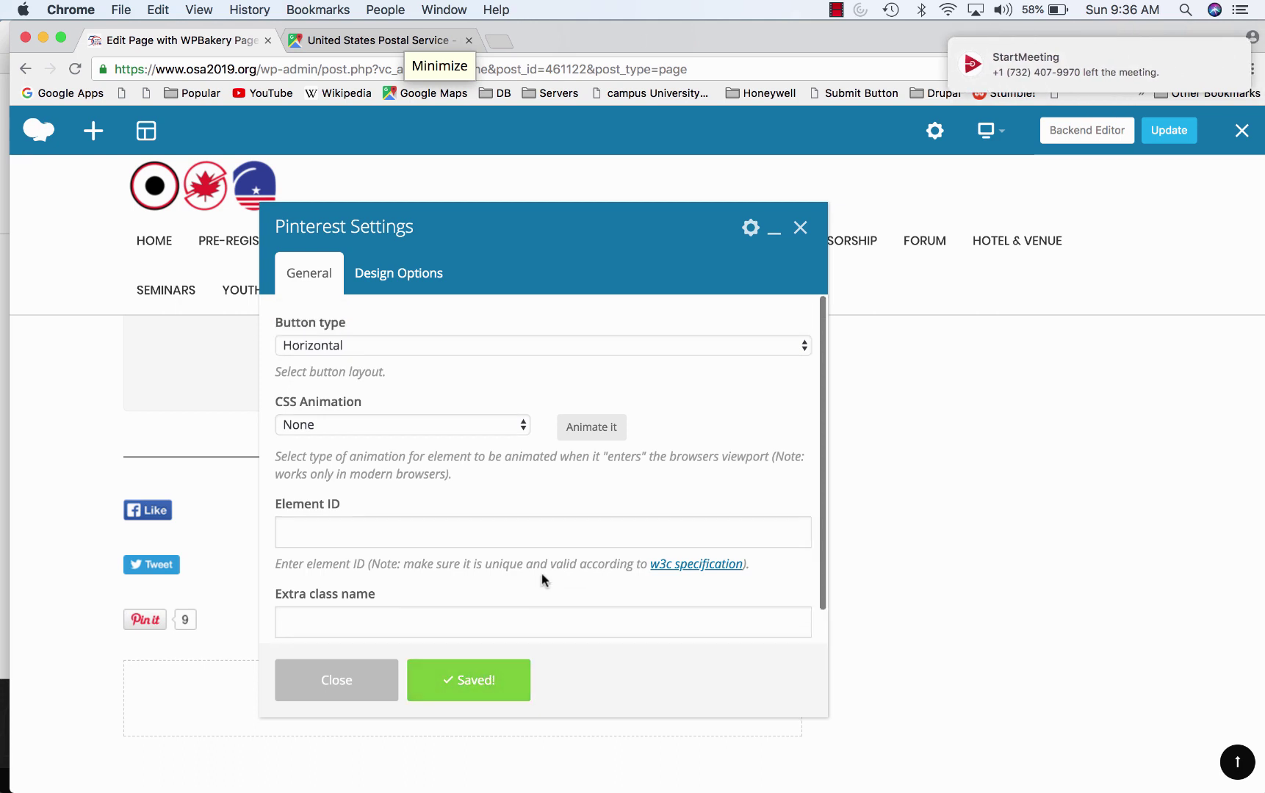
click(800, 227)
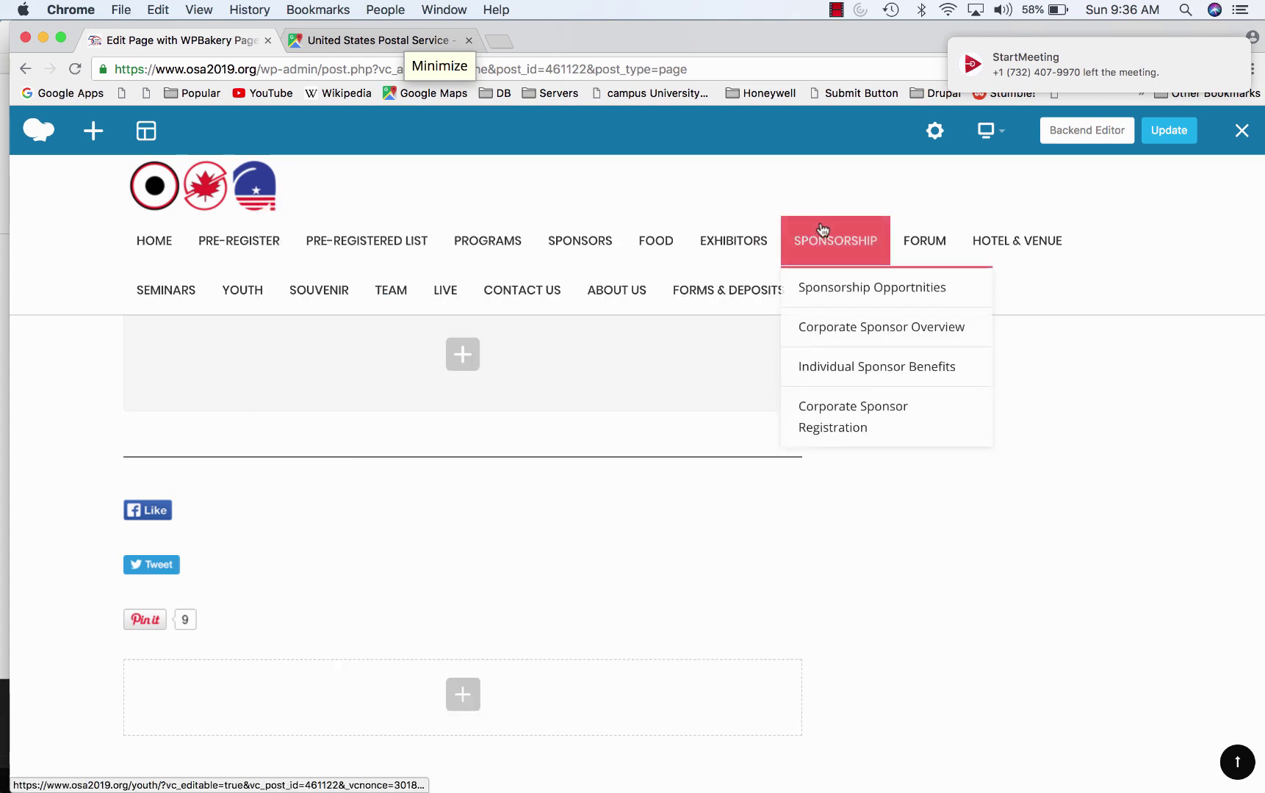
Step: Open the element library from the empty row below the Pinterest button and examine the available WPBakery elements
scroll(602, 577, down, 3)
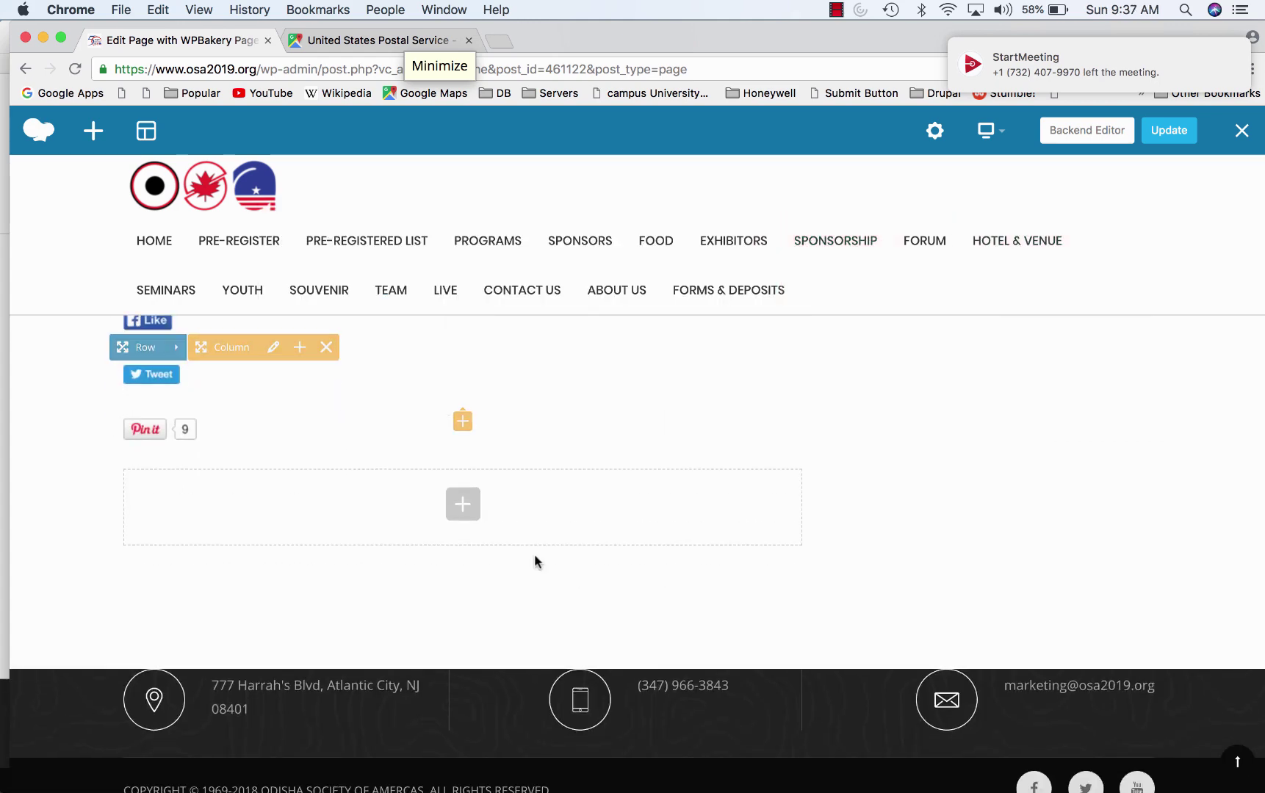
click(473, 507)
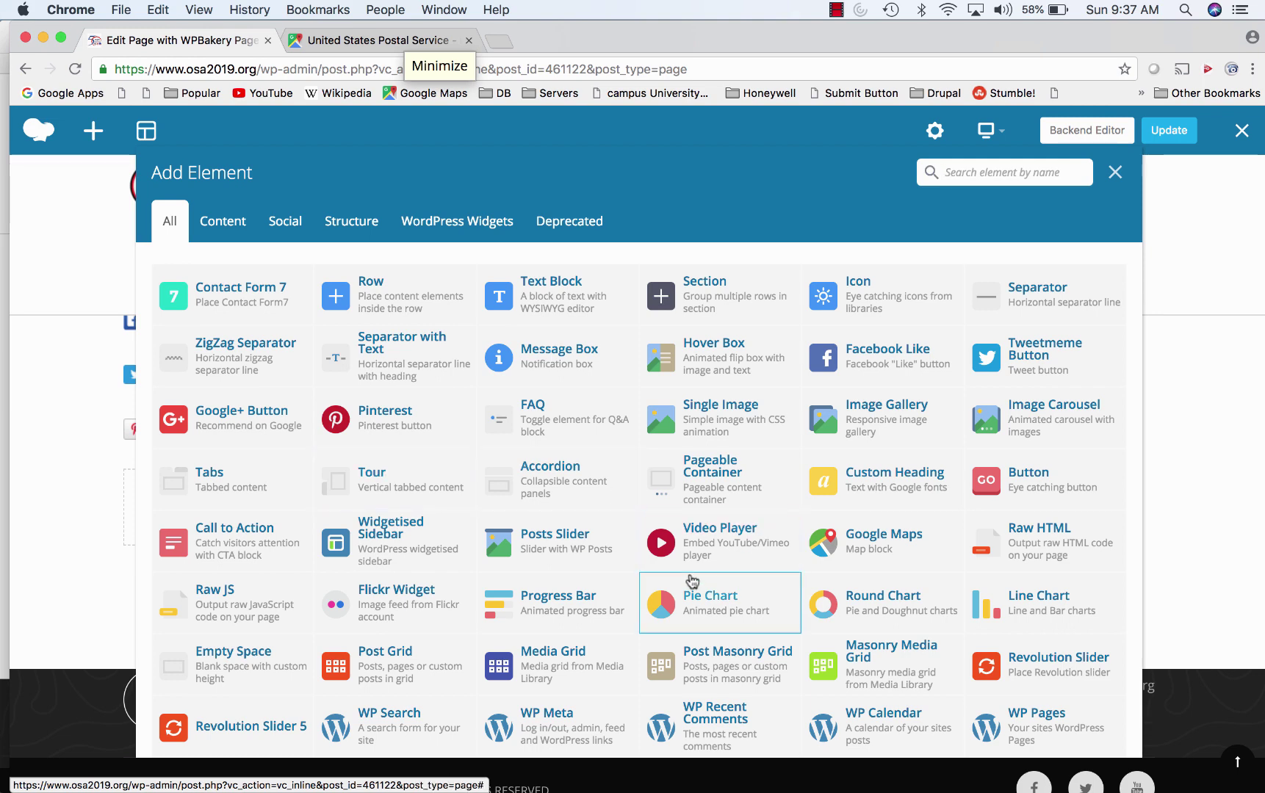
scroll(690, 580, down, 3)
scroll(690, 580, up, 3)
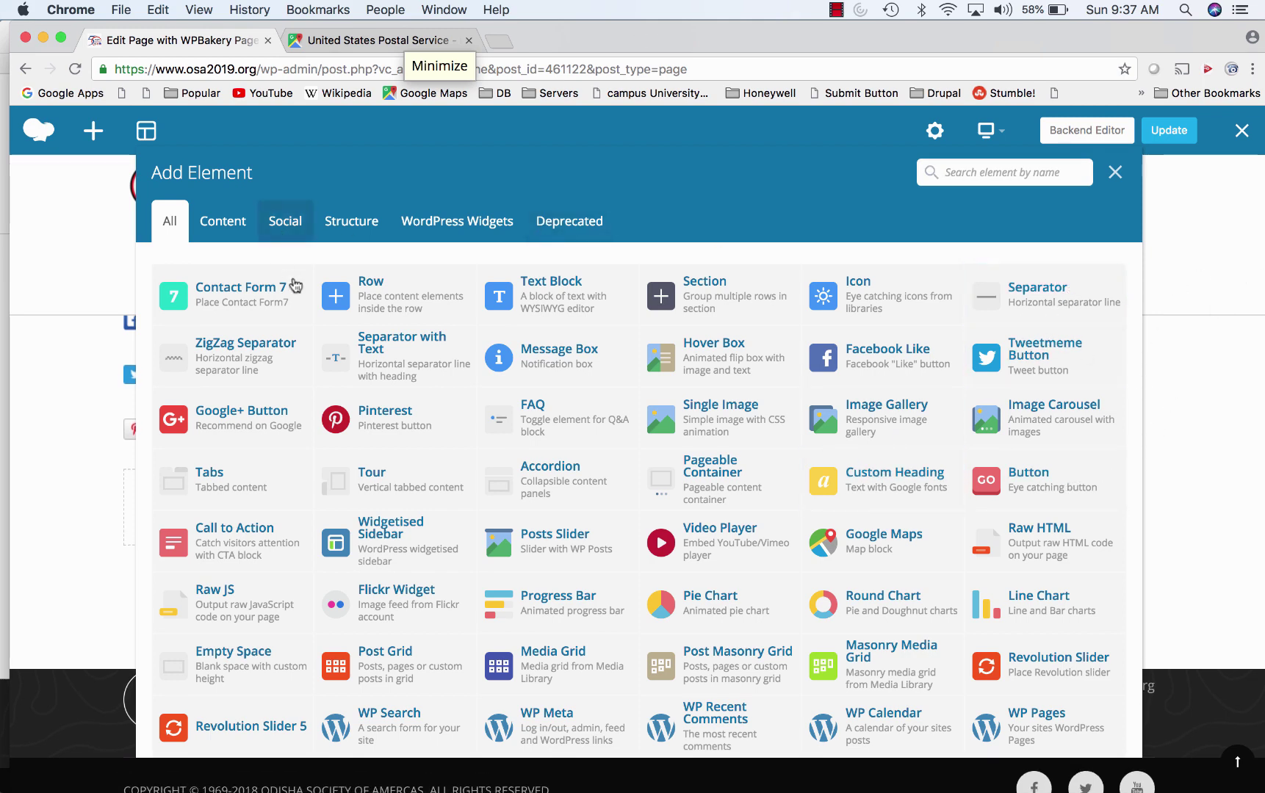
scroll(463, 342, down, 1)
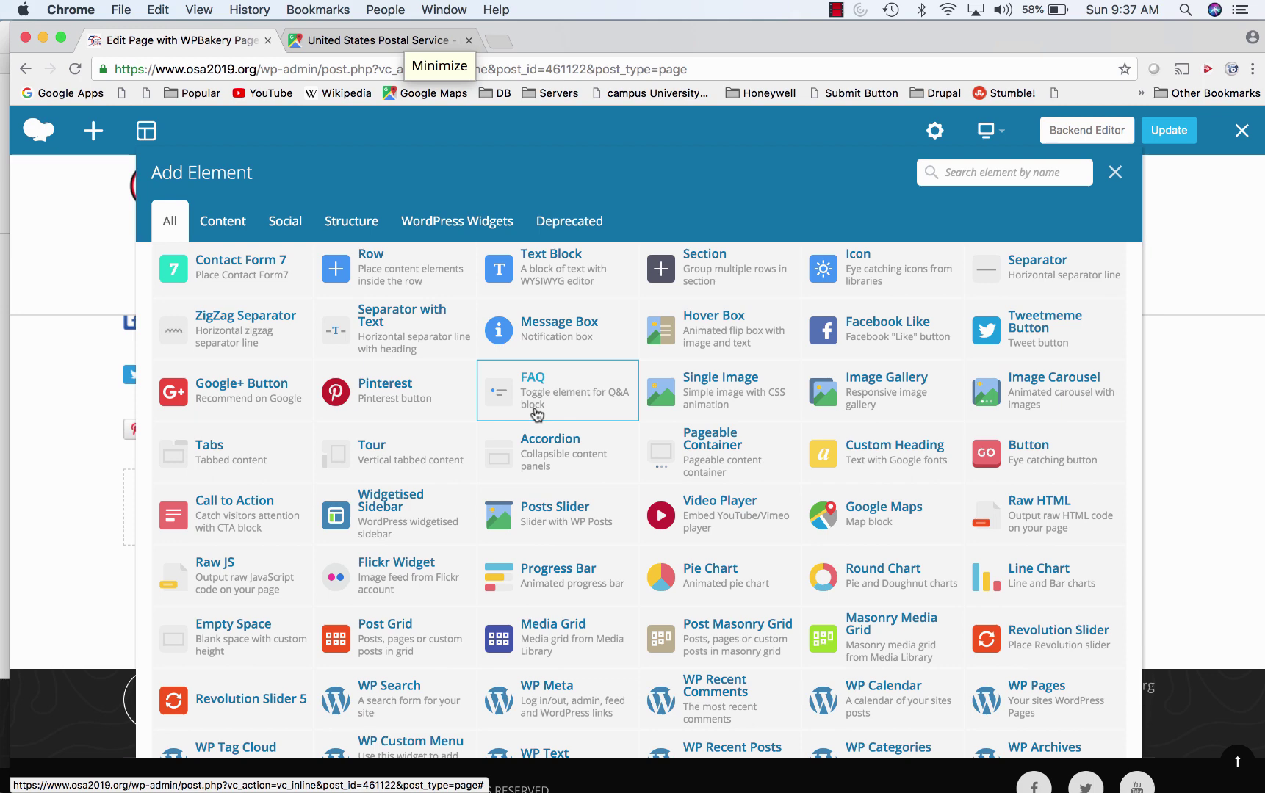
scroll(538, 415, up, 1)
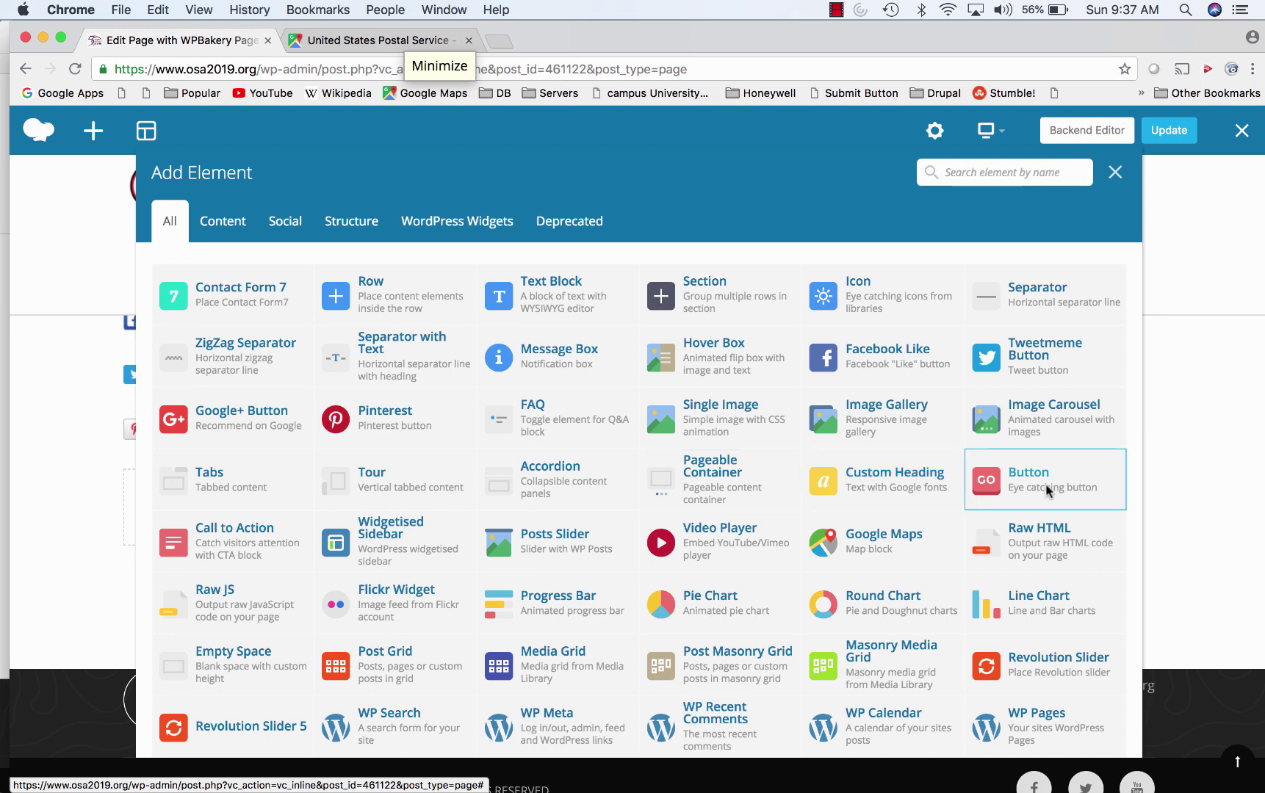
scroll(716, 540, down, 3)
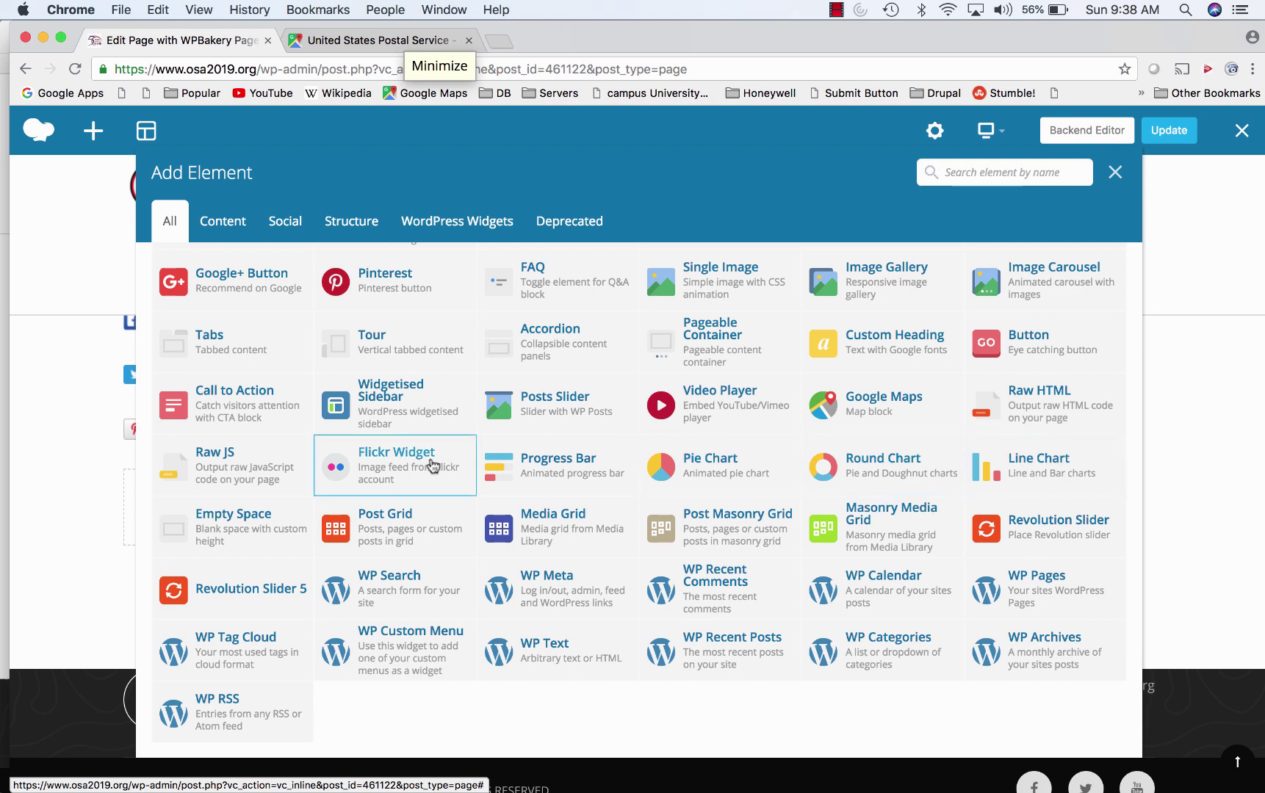
scroll(434, 465, up, 3)
scroll(433, 465, down, 3)
scroll(433, 465, up, 3)
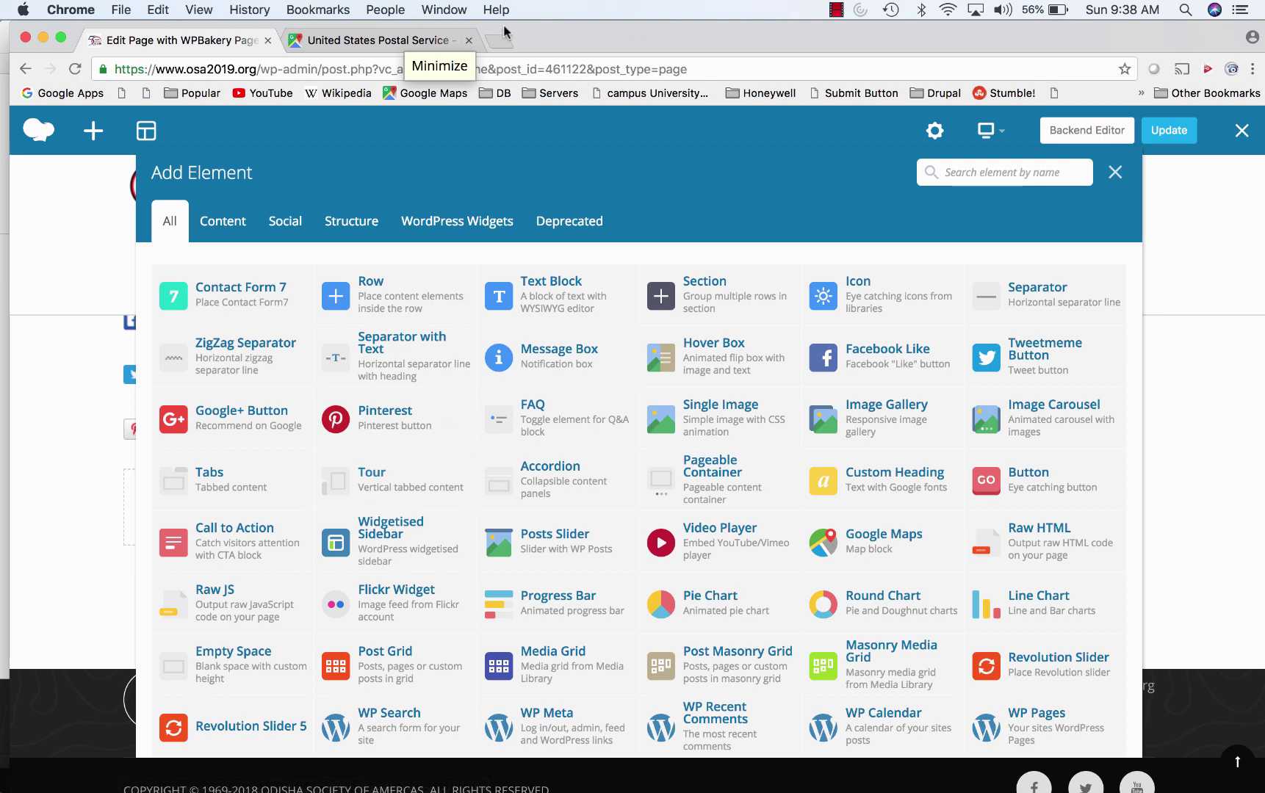
Step: Search the web for "wp visual bakery" in a new browser tab and open the WPBakery Page Builder site
click(492, 43)
text(wp v)
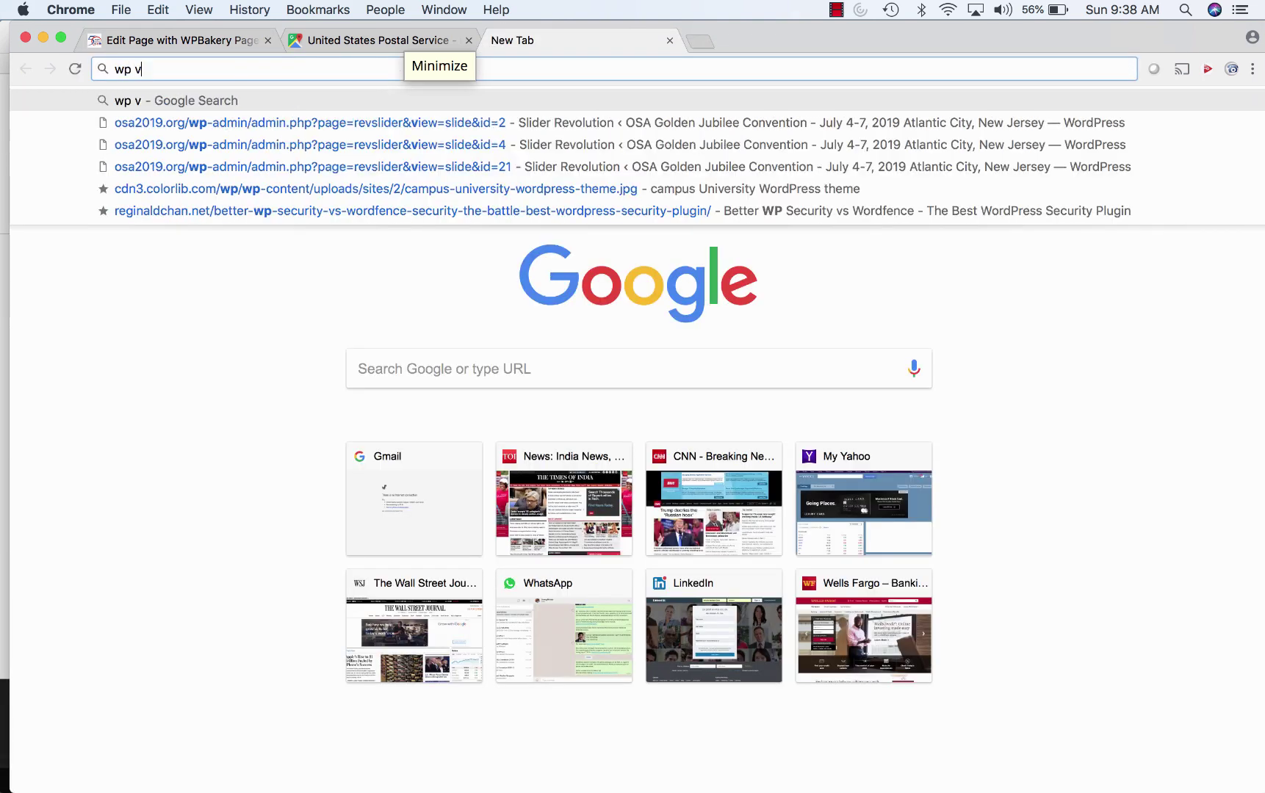
text(isual bba)
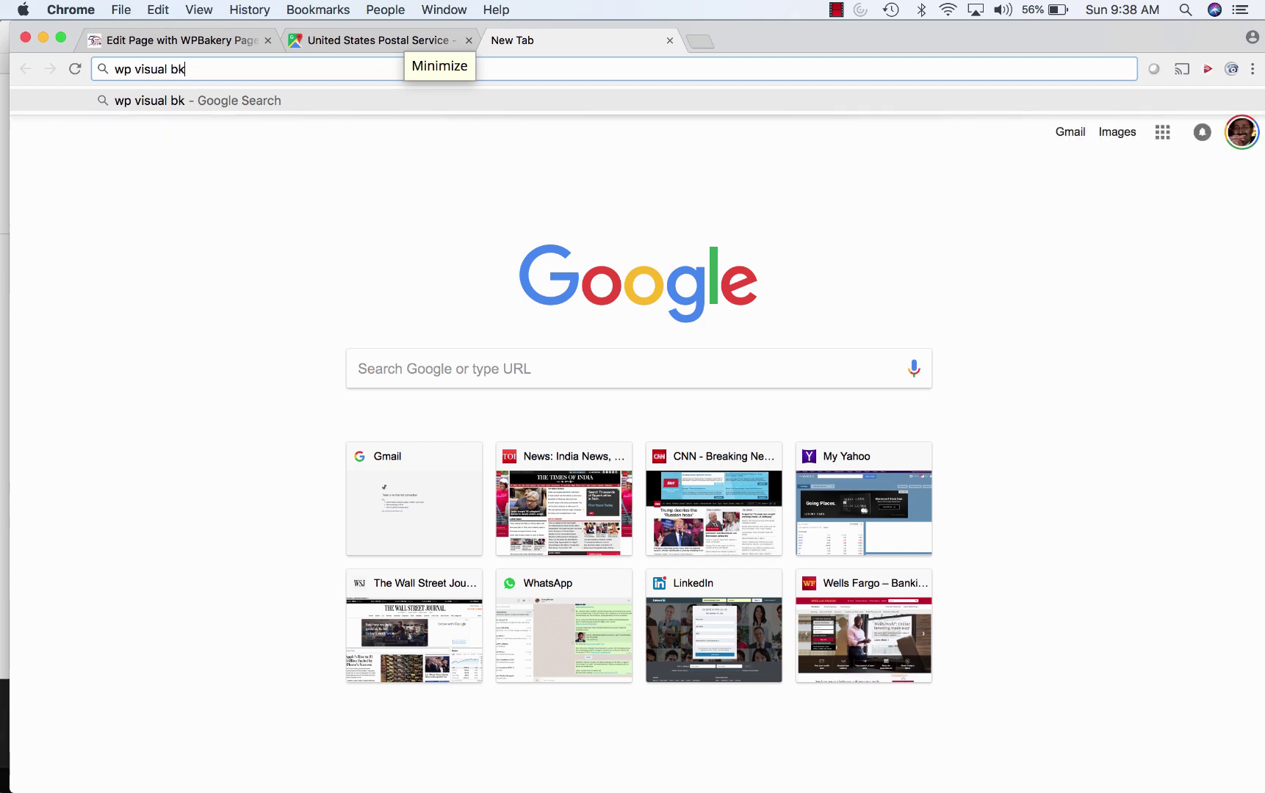
key(BackSpace)
key(BackSpace)
text(akery)
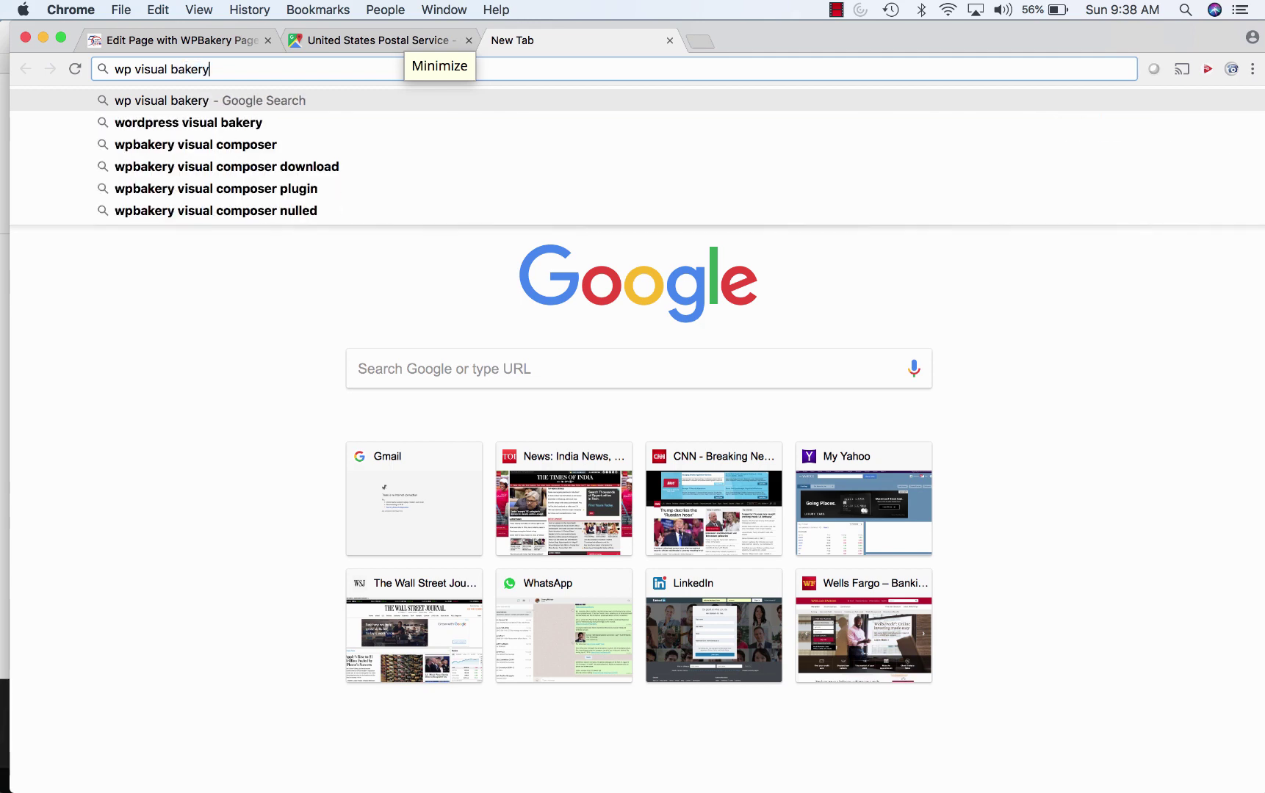
key(Return)
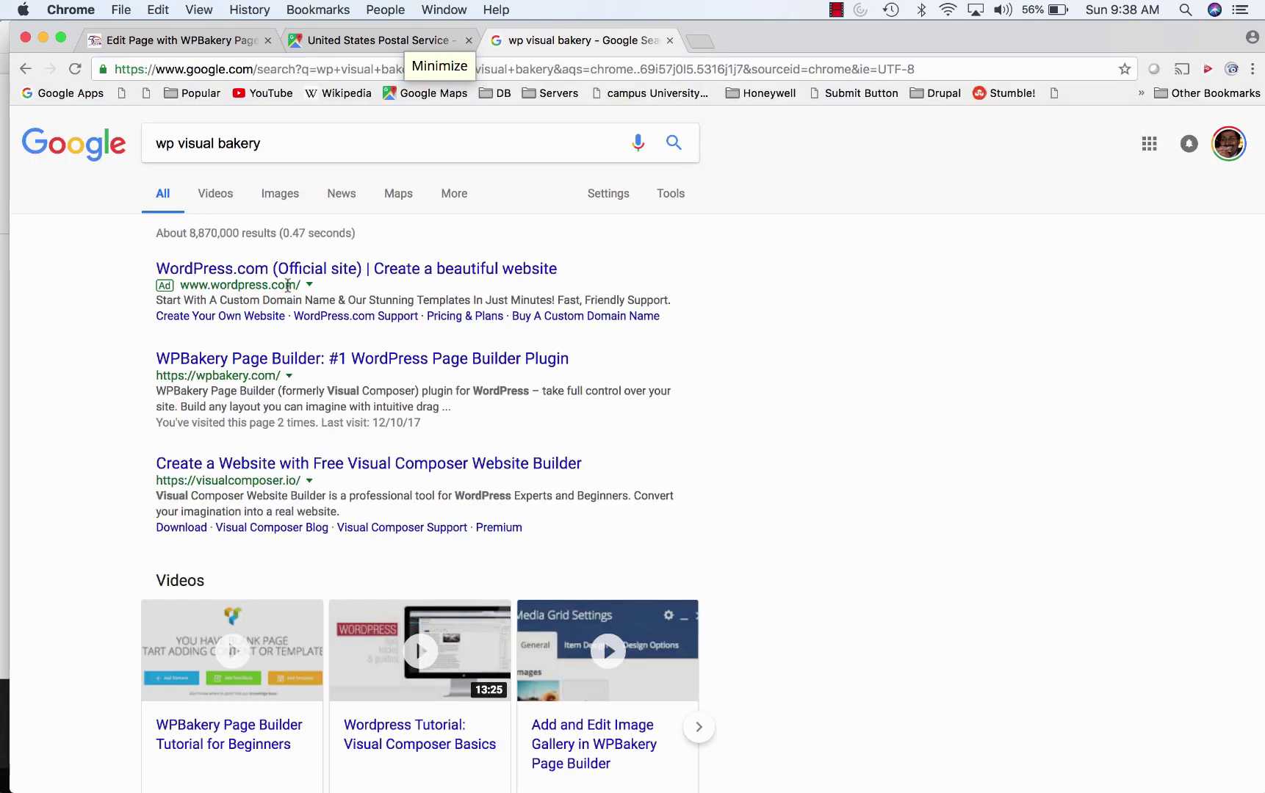
click(374, 353)
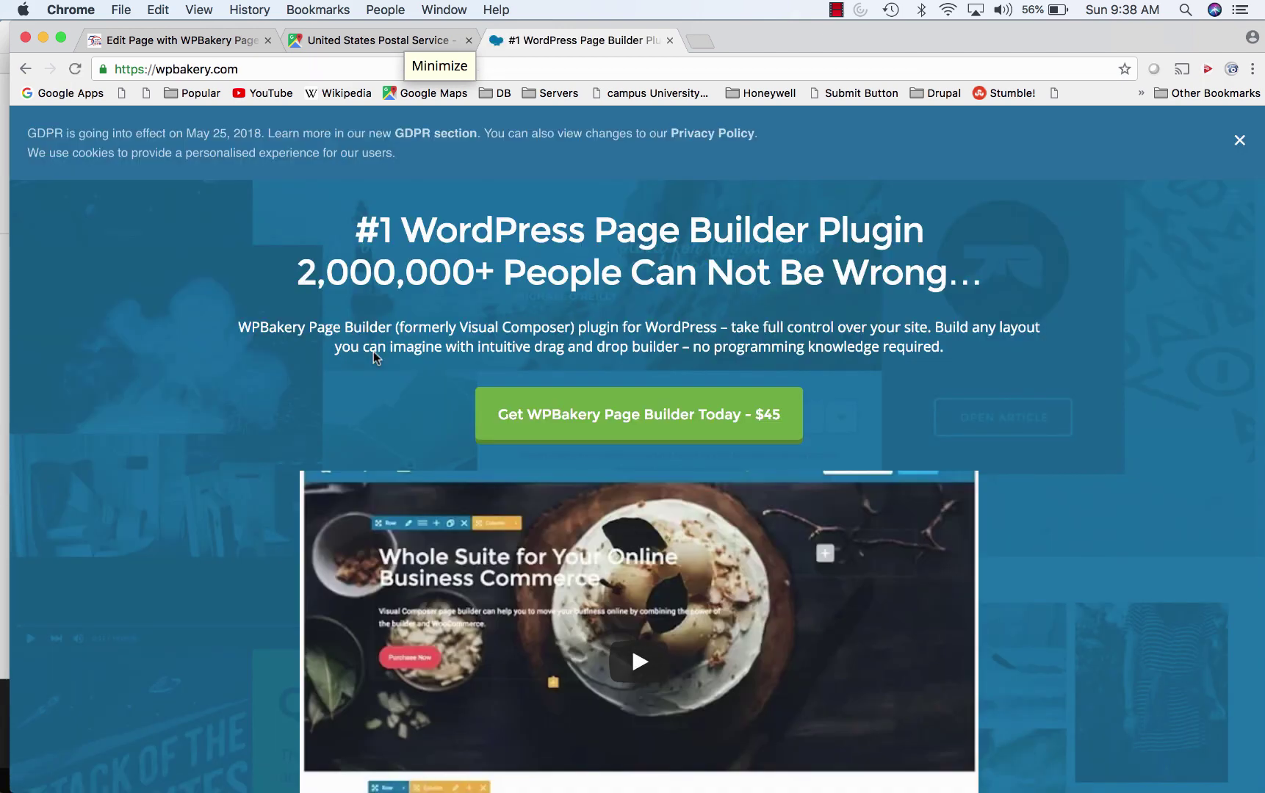
Step: Look through the WPBakery homepage's feature sections and copy the site's web address
scroll(374, 352, down, 6)
scroll(373, 353, down, 7)
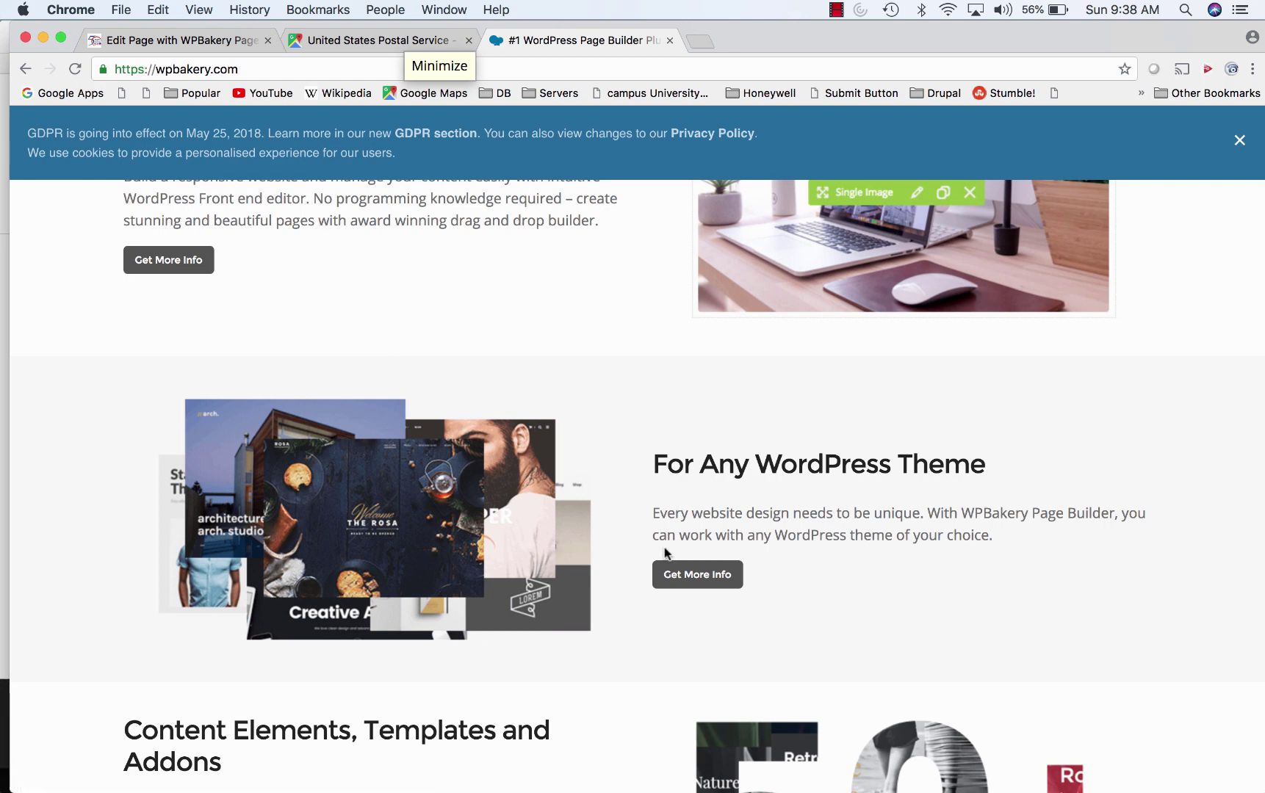
scroll(664, 553, down, 1)
scroll(665, 550, up, 8)
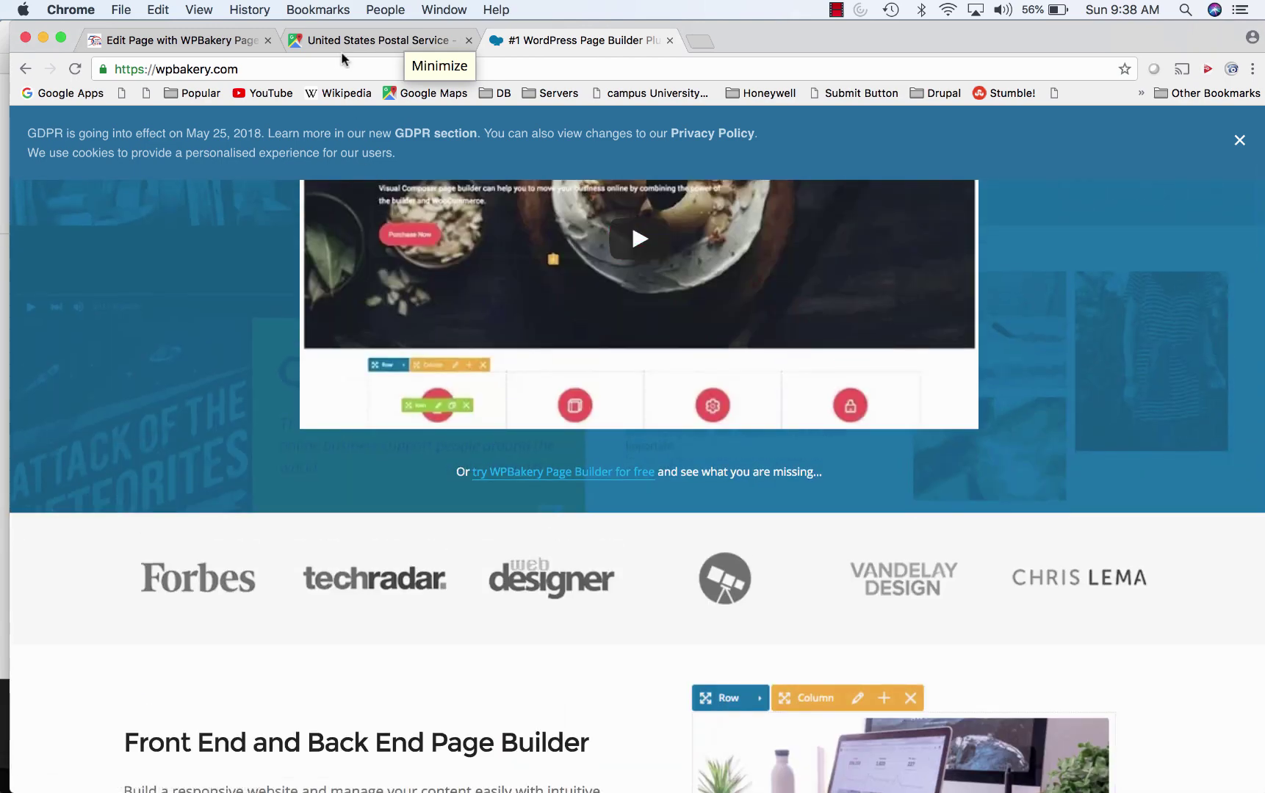
click(314, 64)
key(super+c)
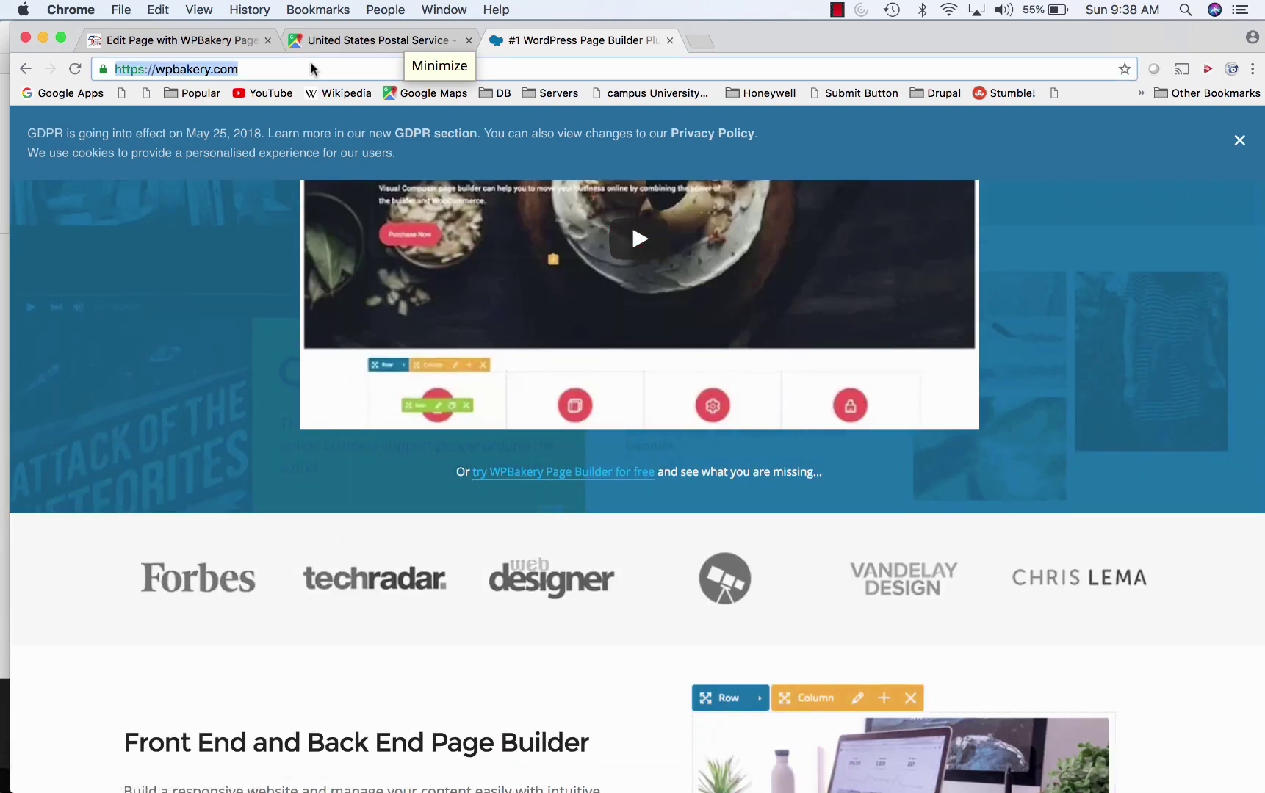
scroll(564, 371, down, 15)
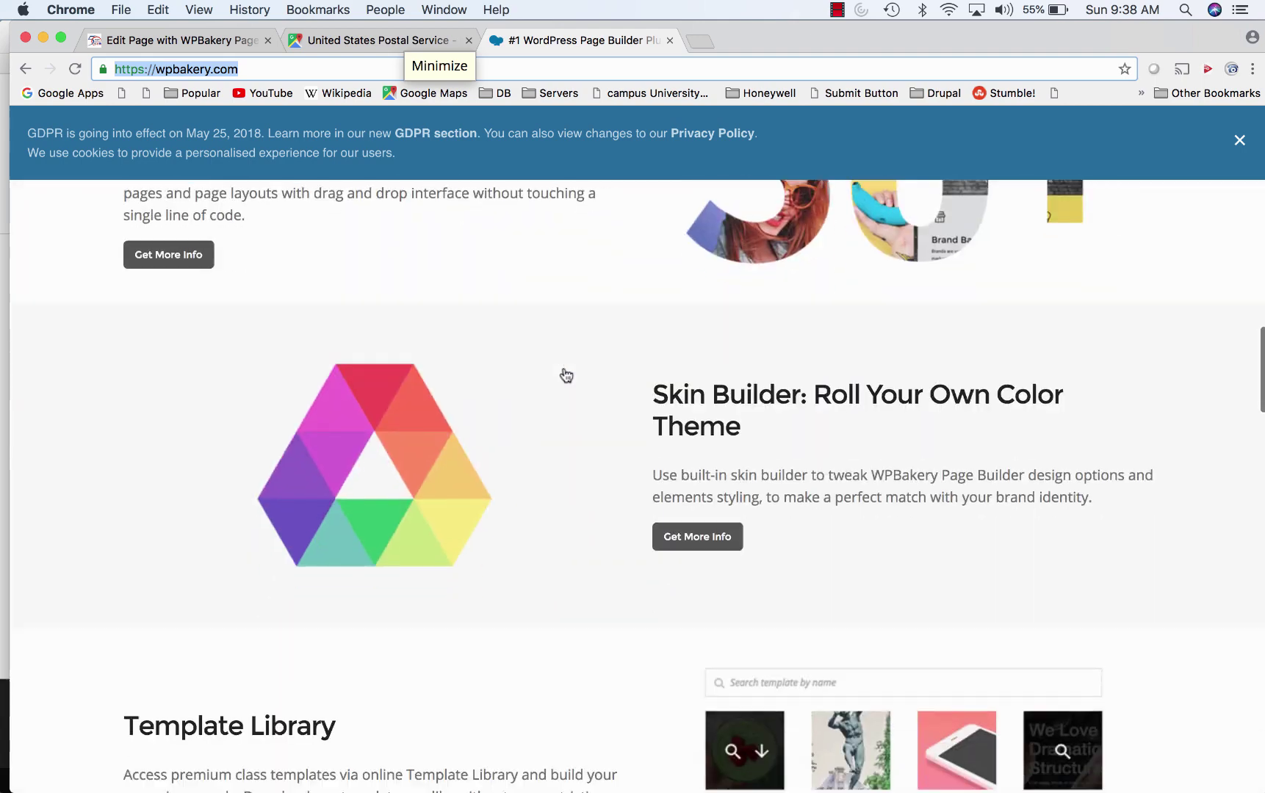
scroll(566, 375, down, 5)
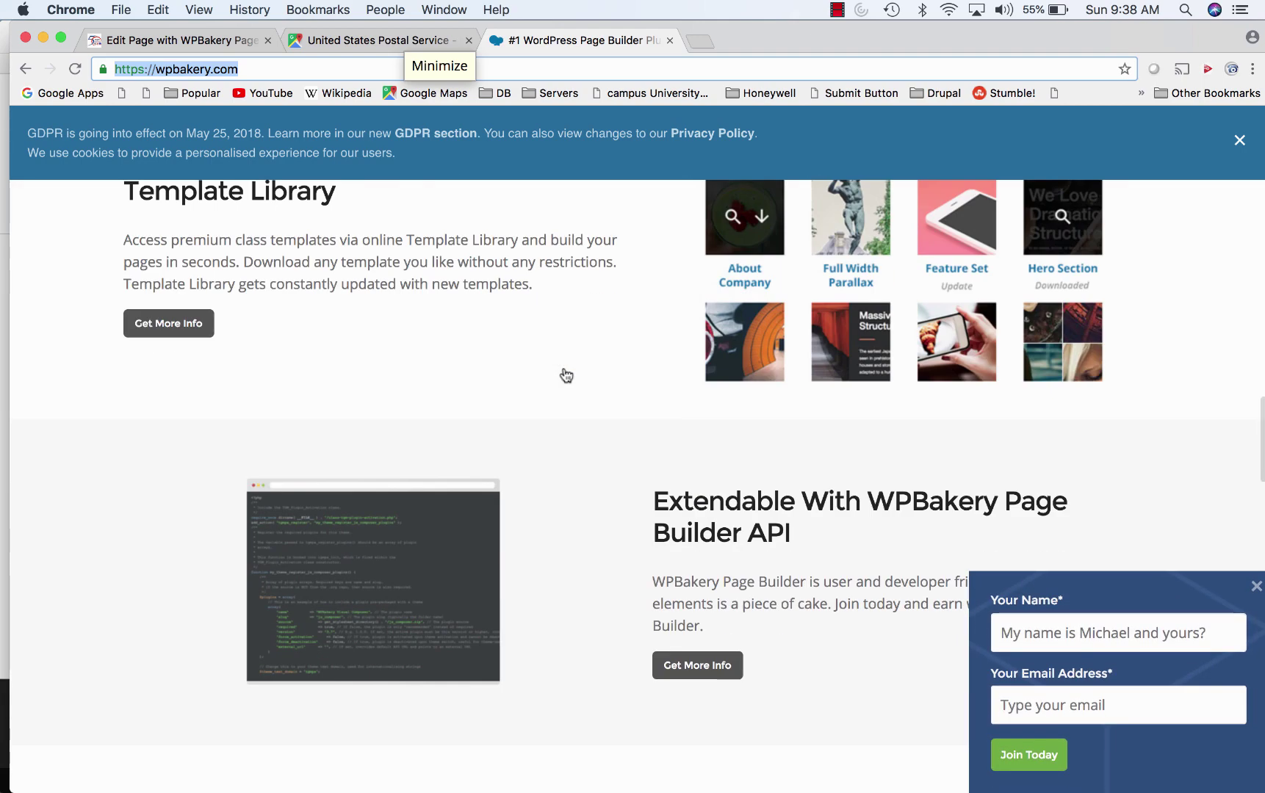
mouse_move(627, 777)
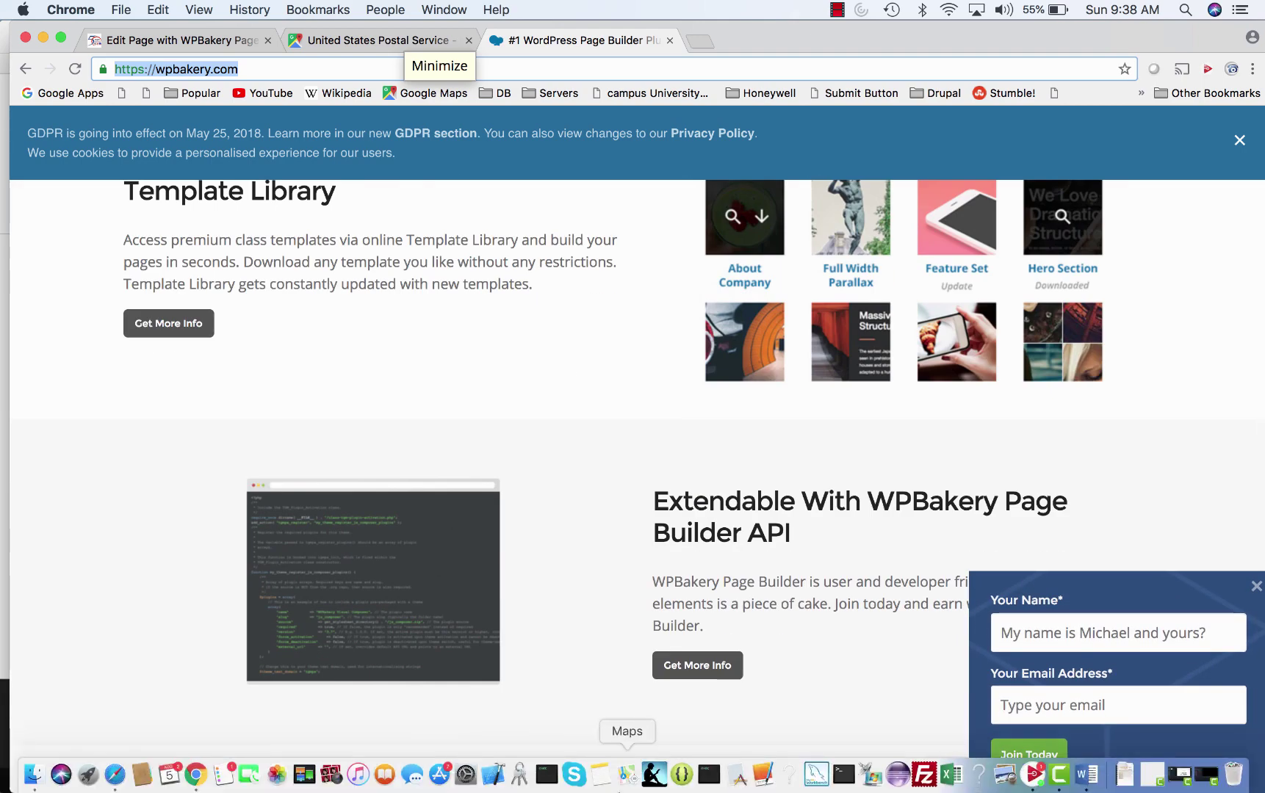
click(1035, 776)
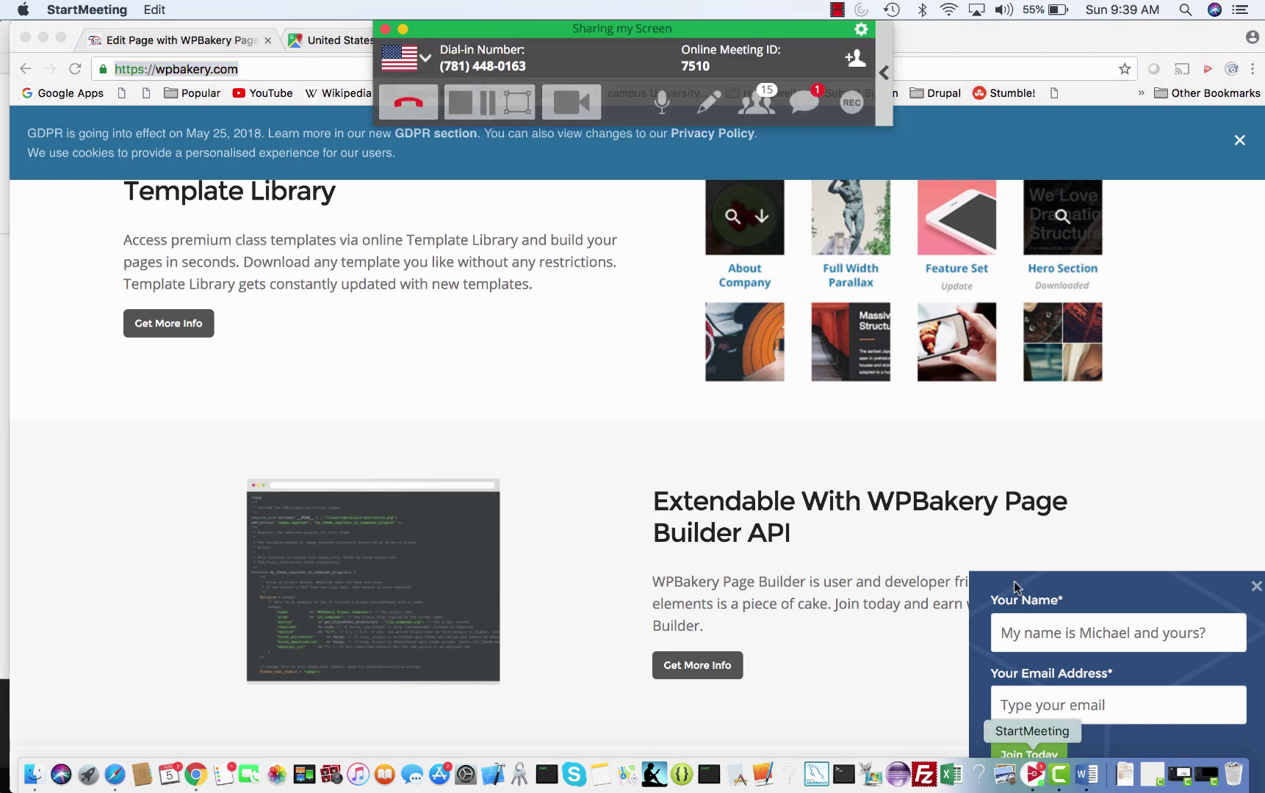
click(804, 102)
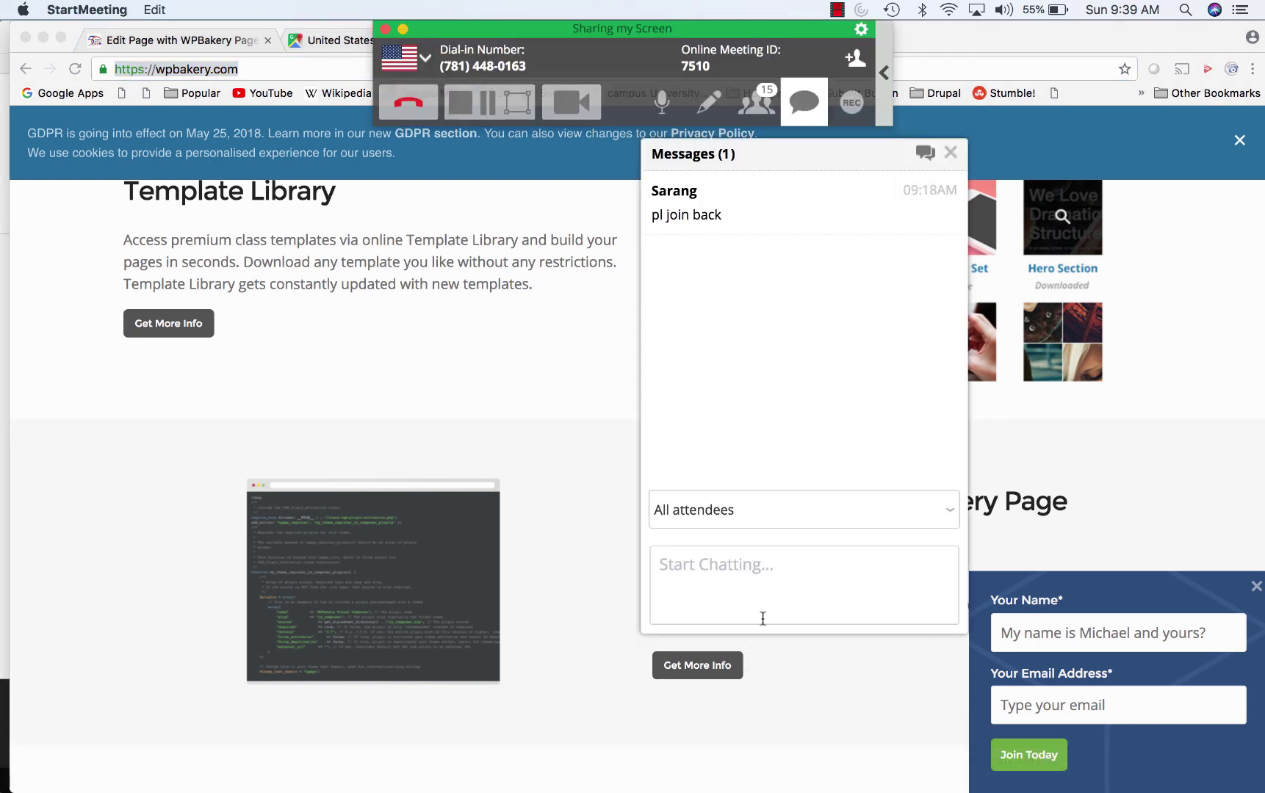
click(770, 593)
key(super+v)
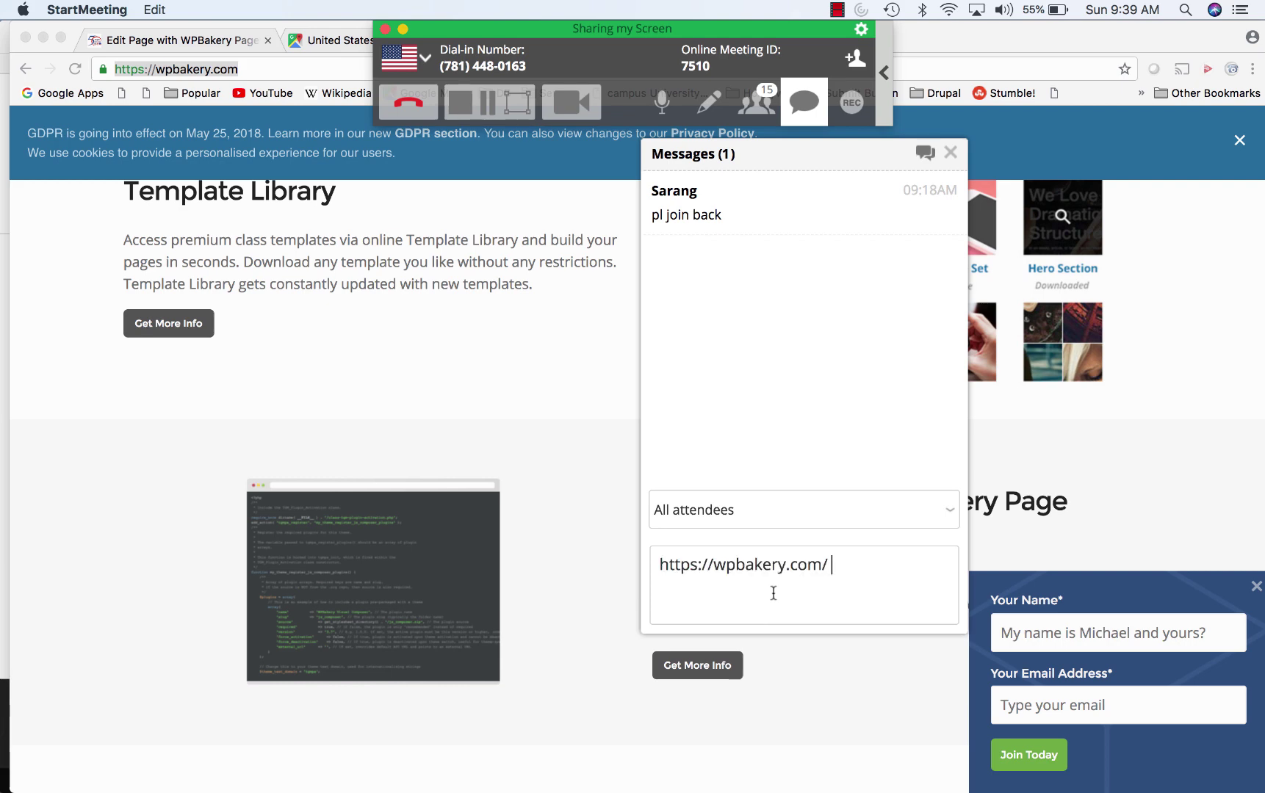
text(plug in is used for)
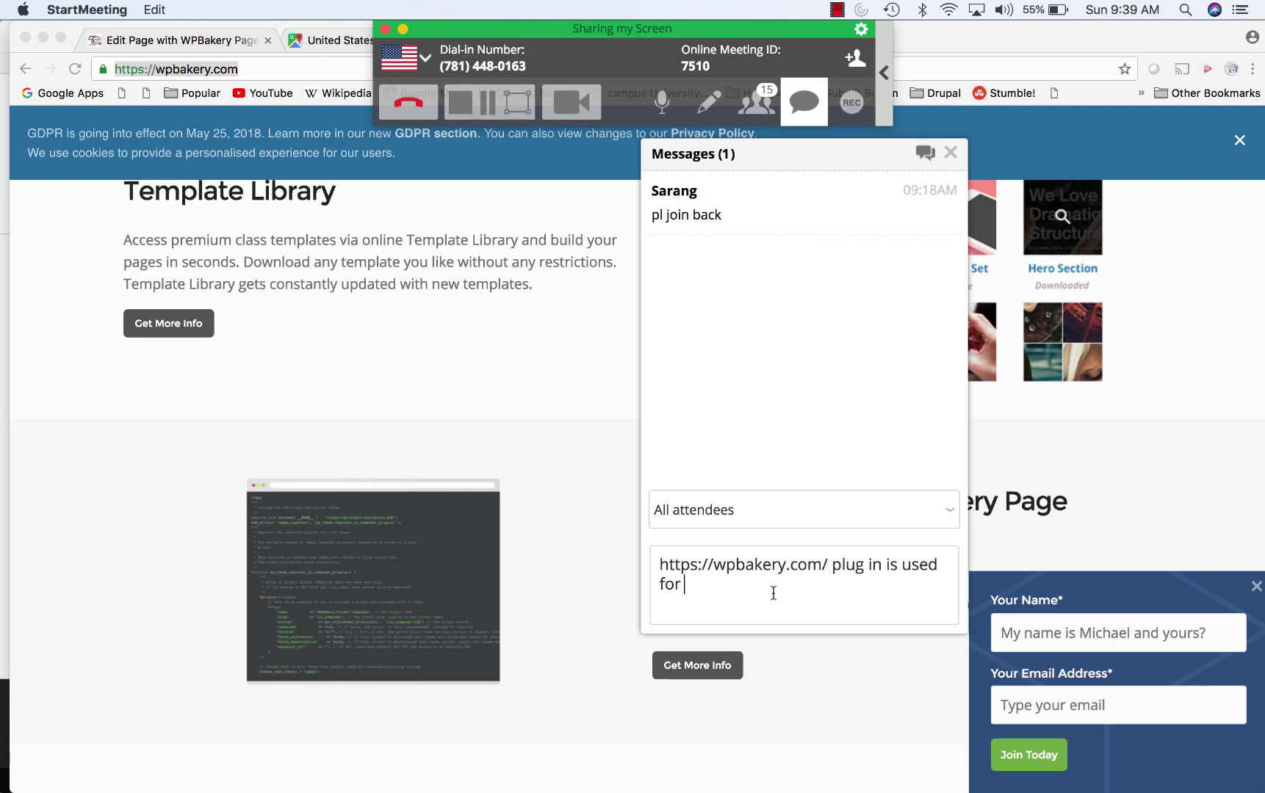
text(the page creation)
key(Return)
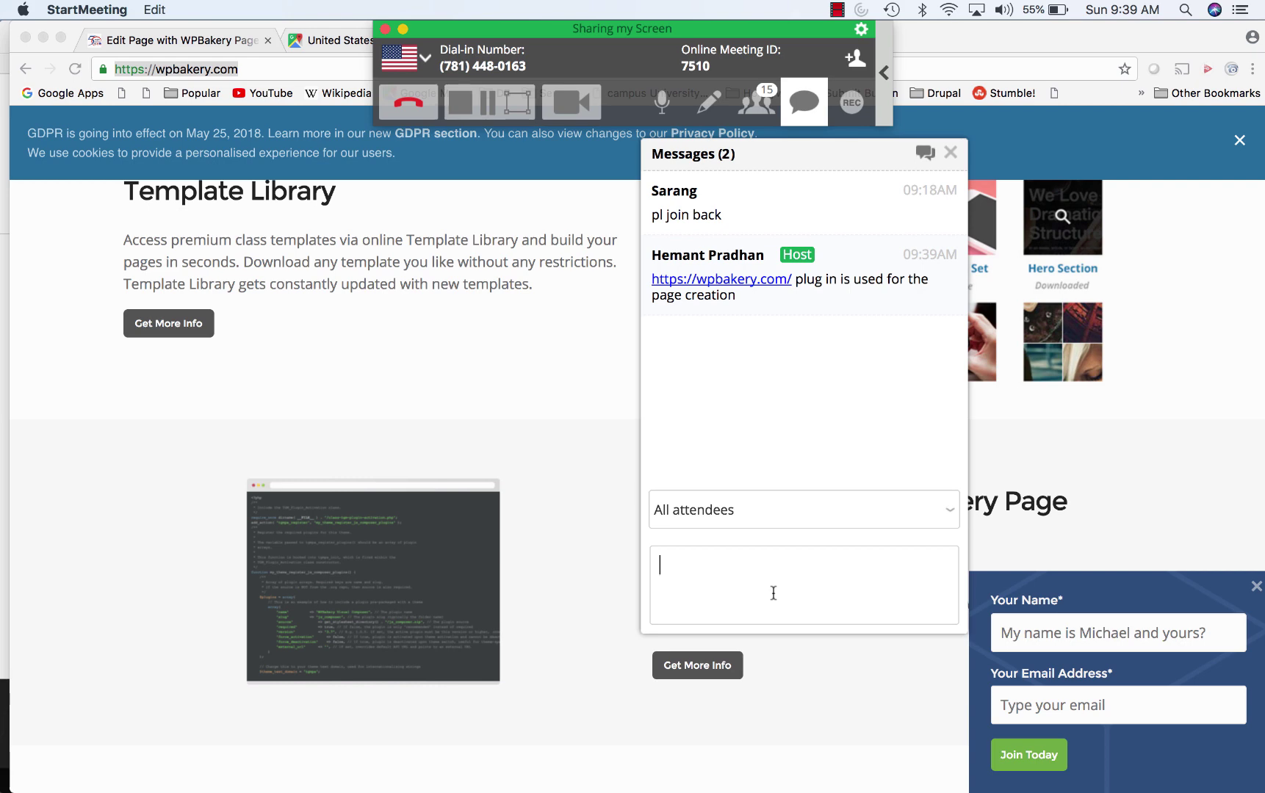
Step: Switch back to Chrome and return to the Youth page's WPBakery editor
click(493, 376)
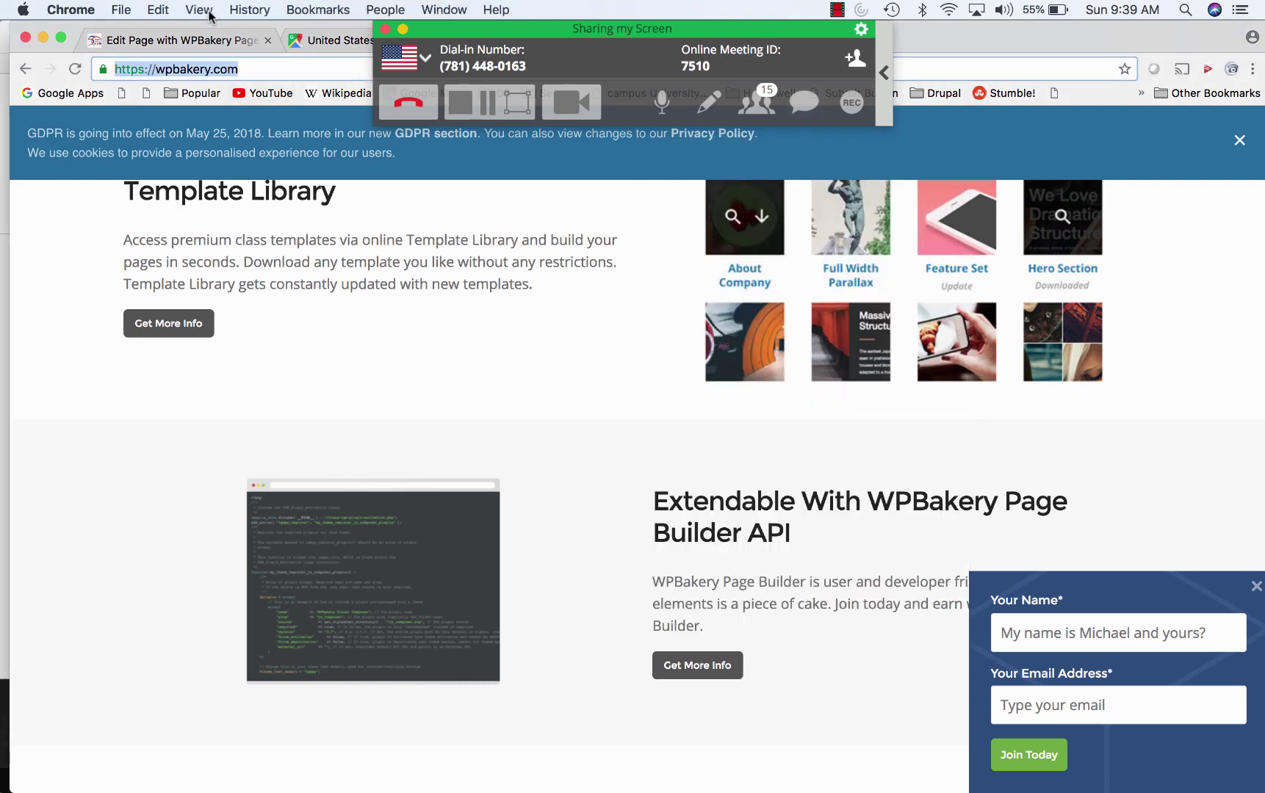
click(171, 42)
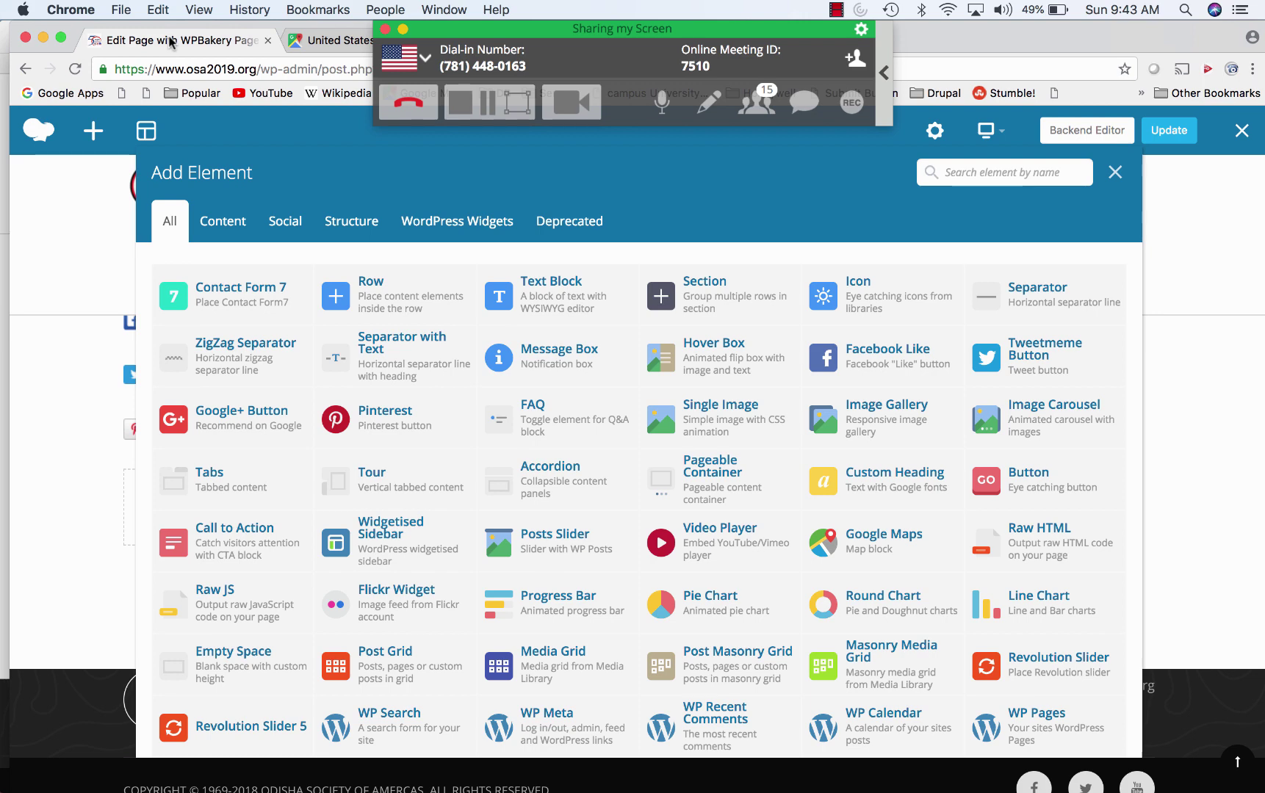
mouse_move(708, 779)
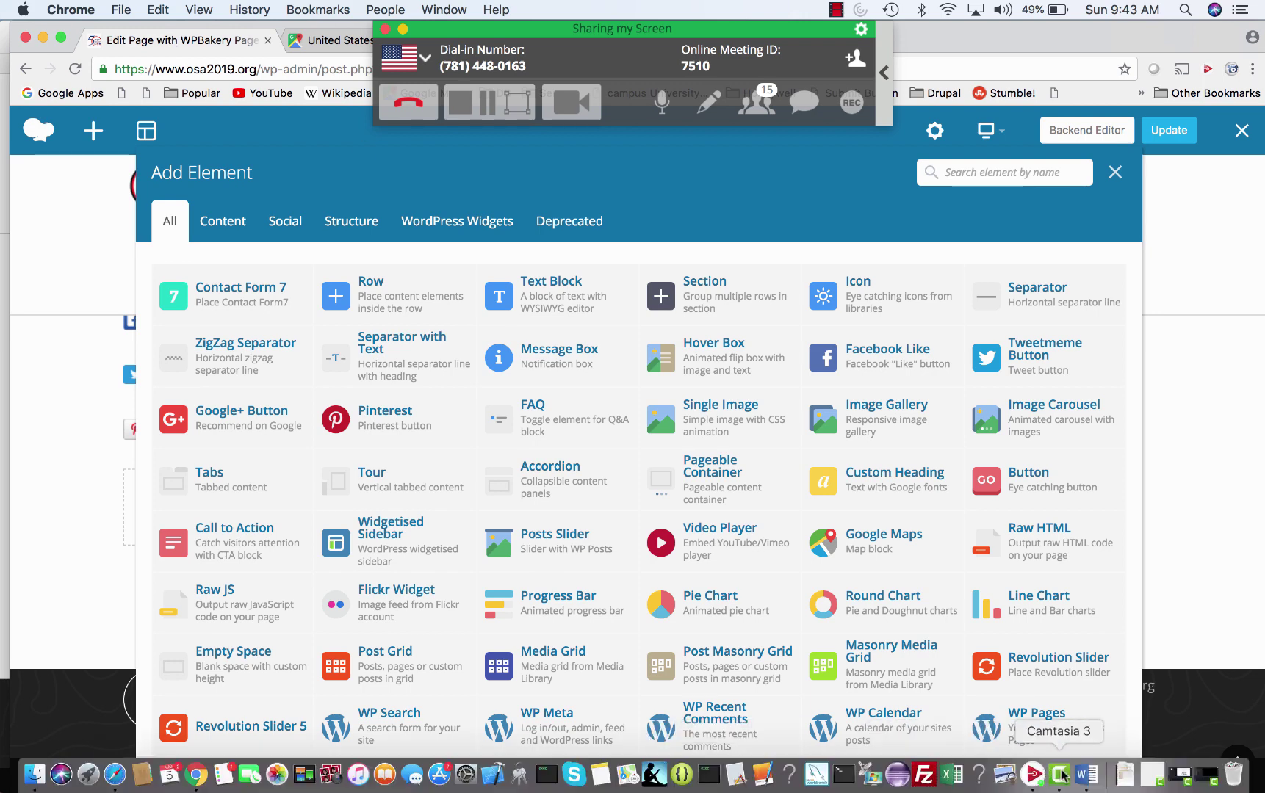
click(1060, 775)
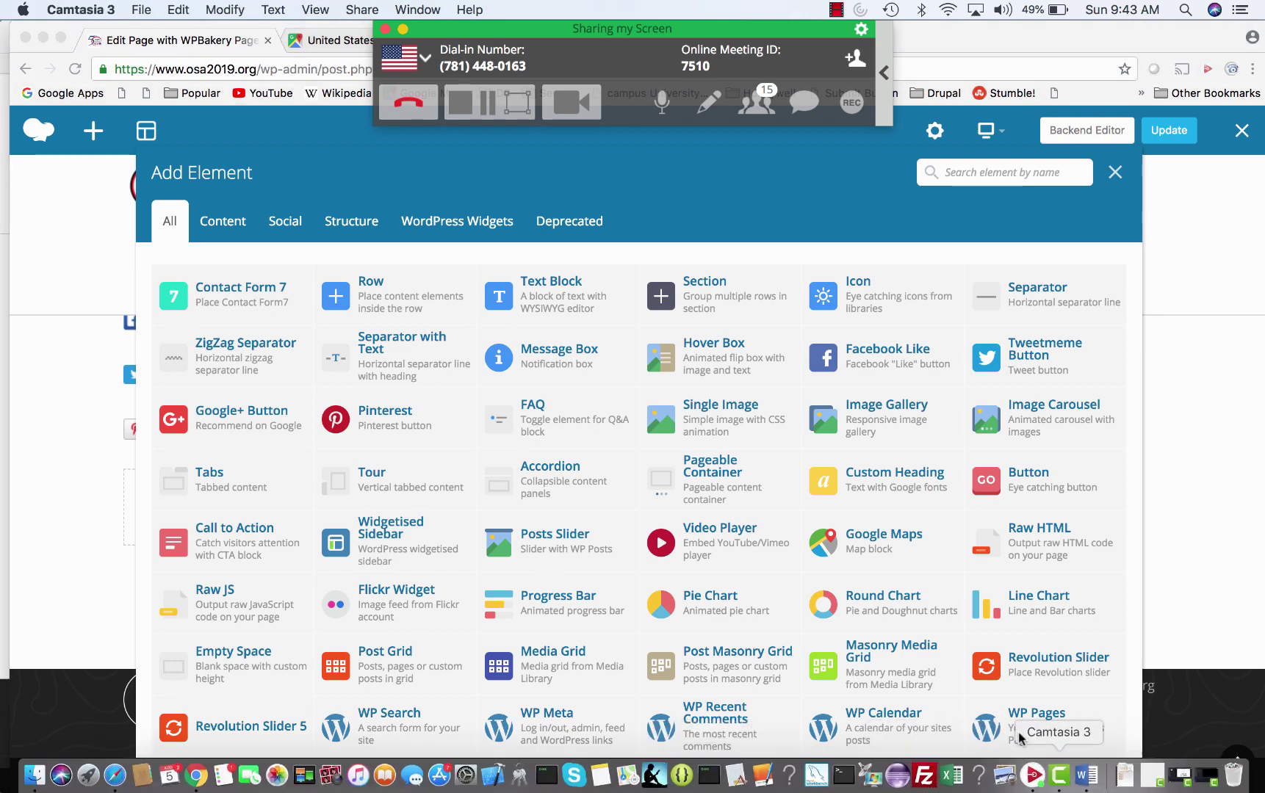
click(836, 8)
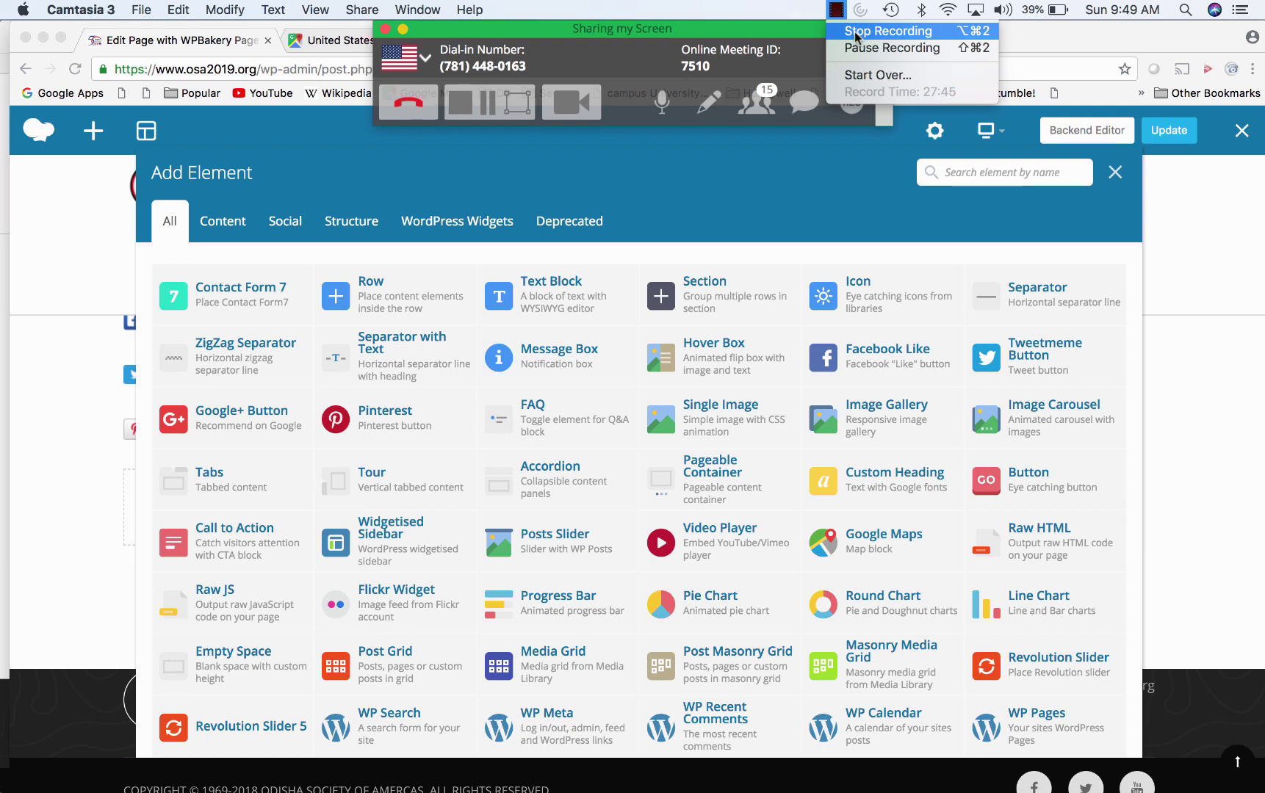
click(798, 115)
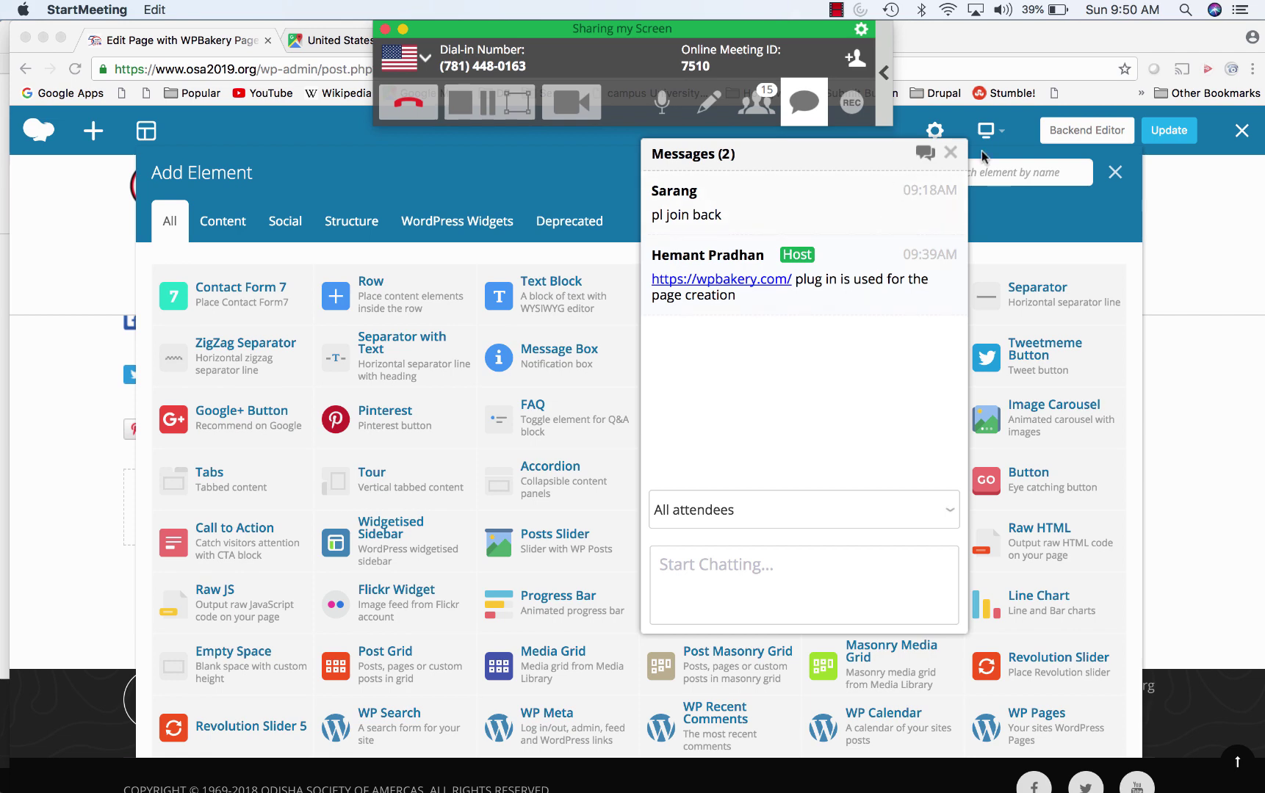
click(947, 153)
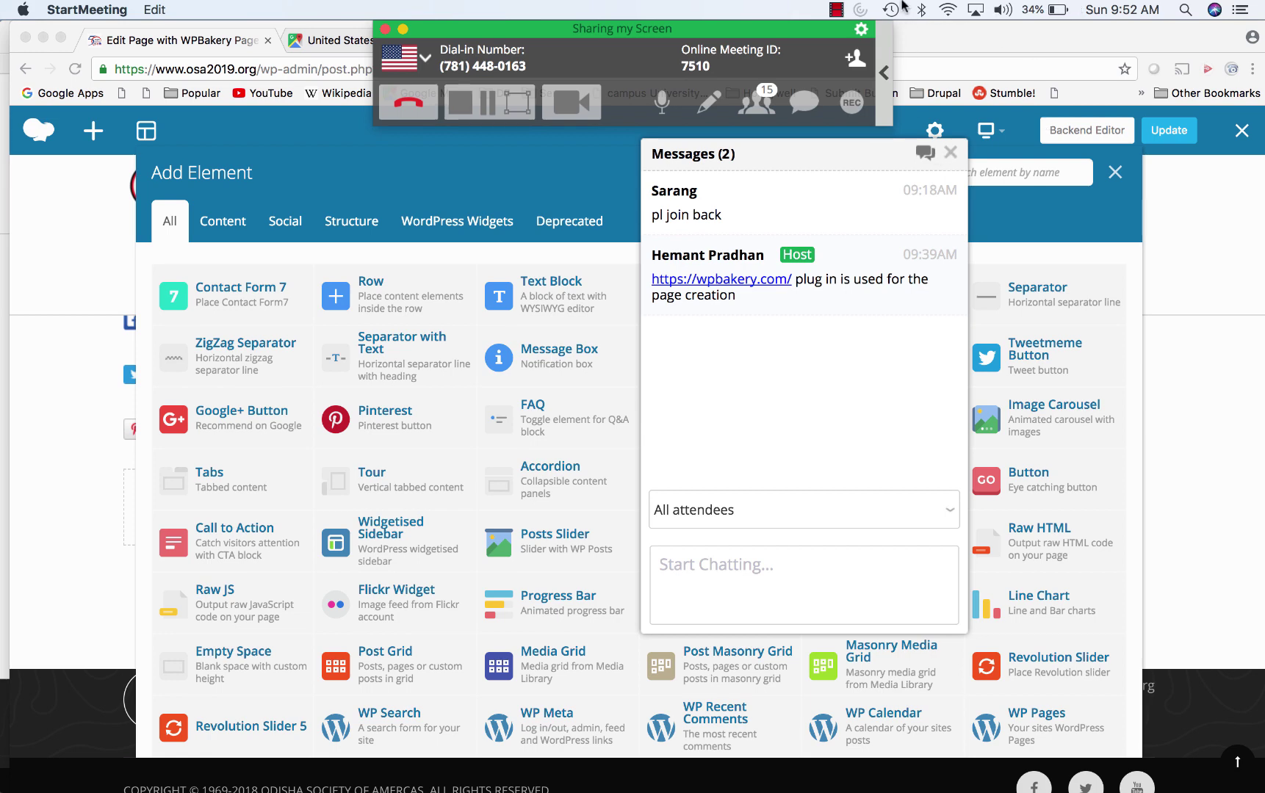
click(835, 8)
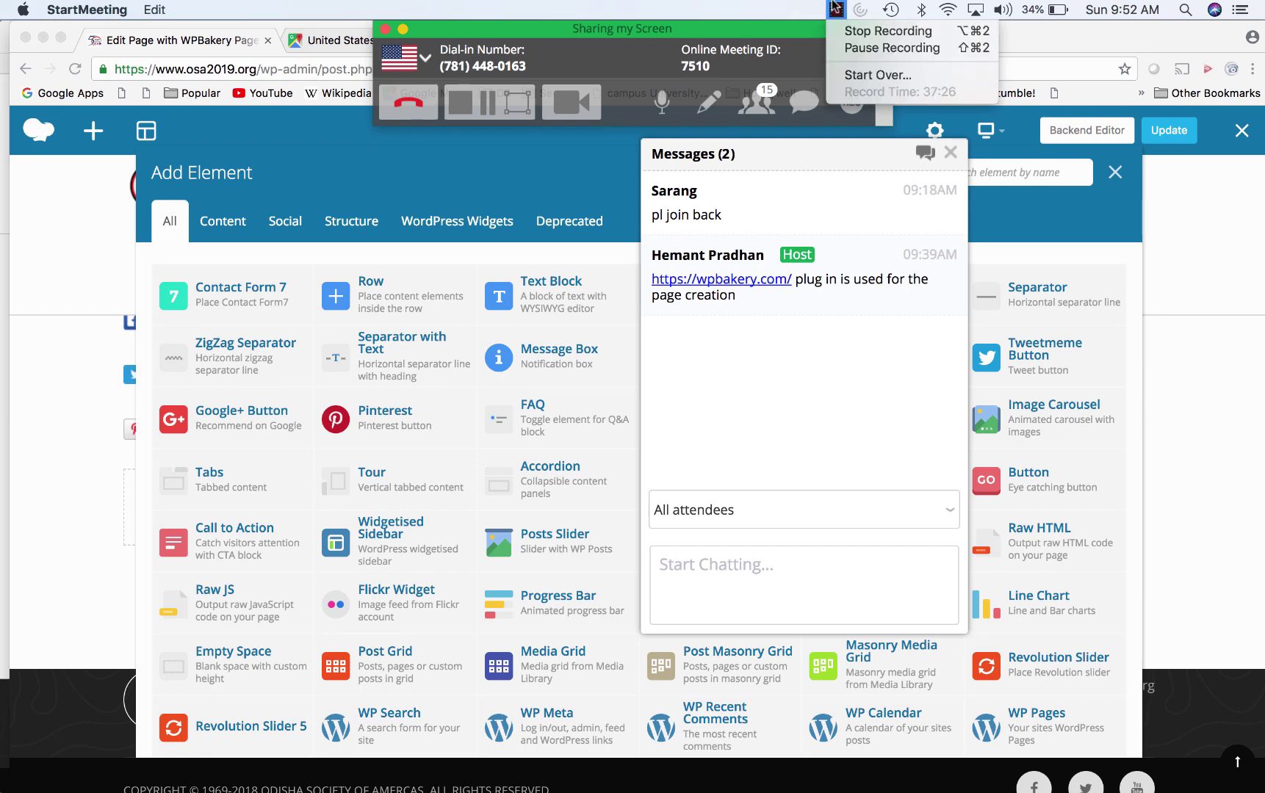